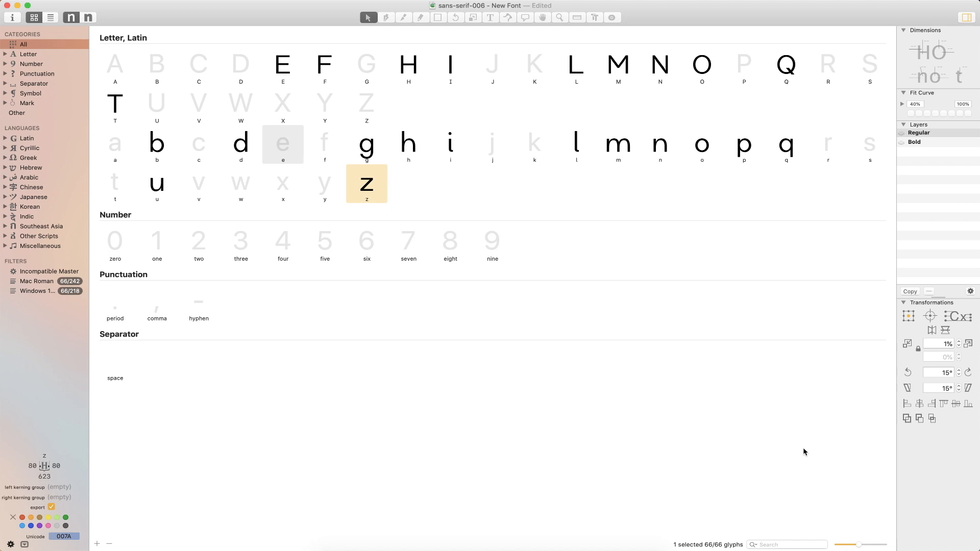
- Open the lowercase o, copy its whole outline, and insert two e glyphs in front of it
key("space")
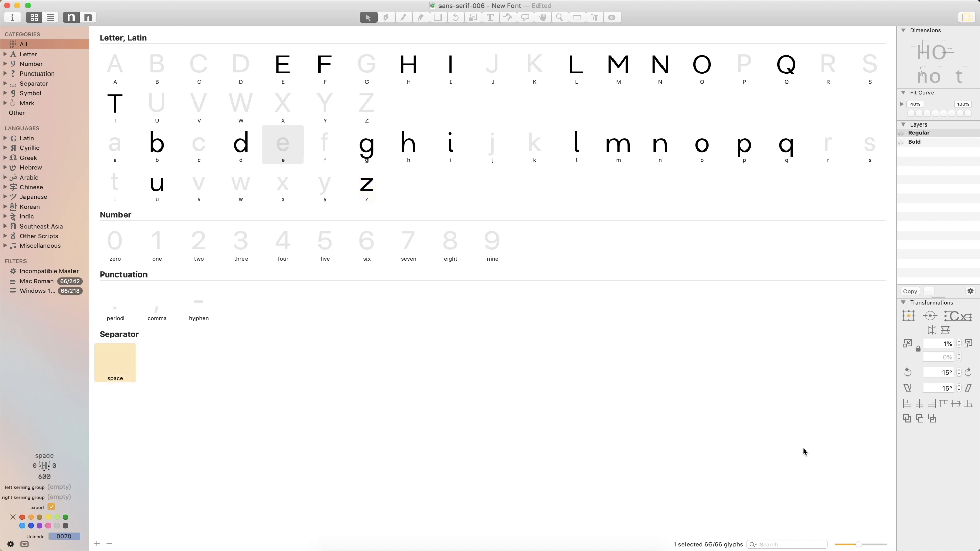
double_click(713, 157)
key("super+a")
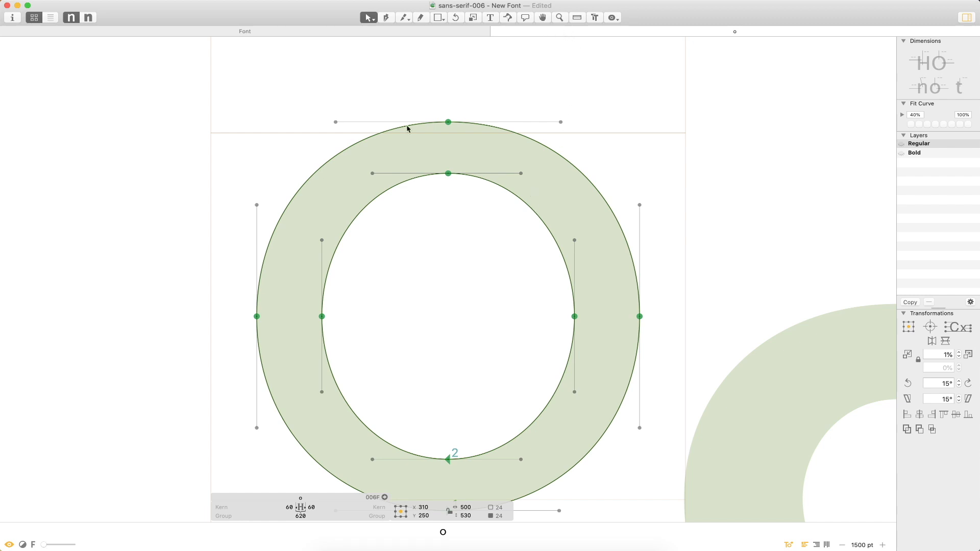
type("tee")
key("super+0")
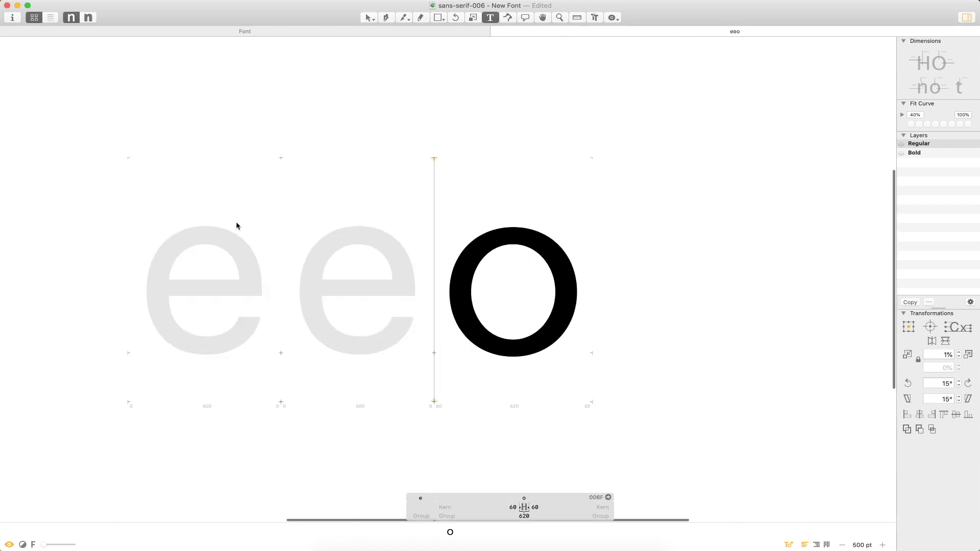
- Paste the copied o outline into the second e glyph
key("Escape")
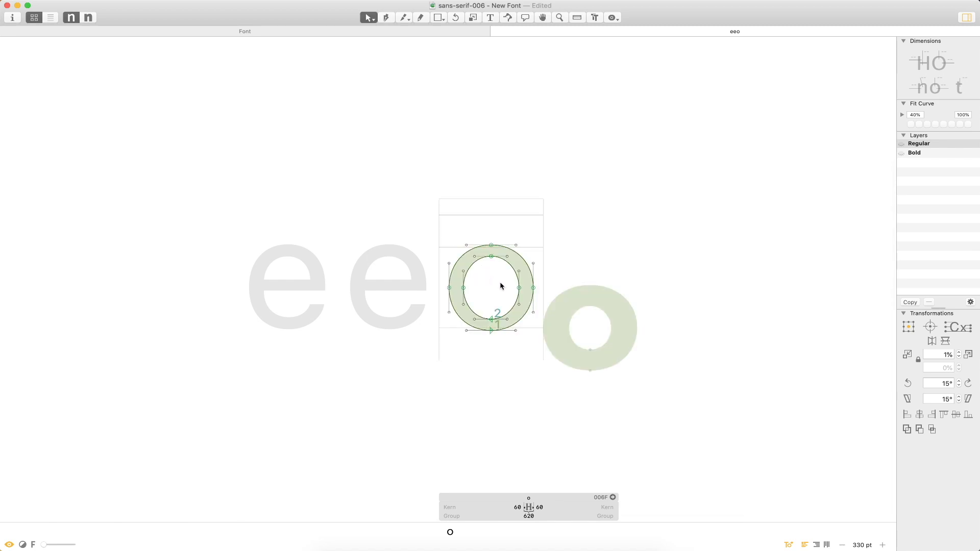
double_click(394, 294)
key("super+v")
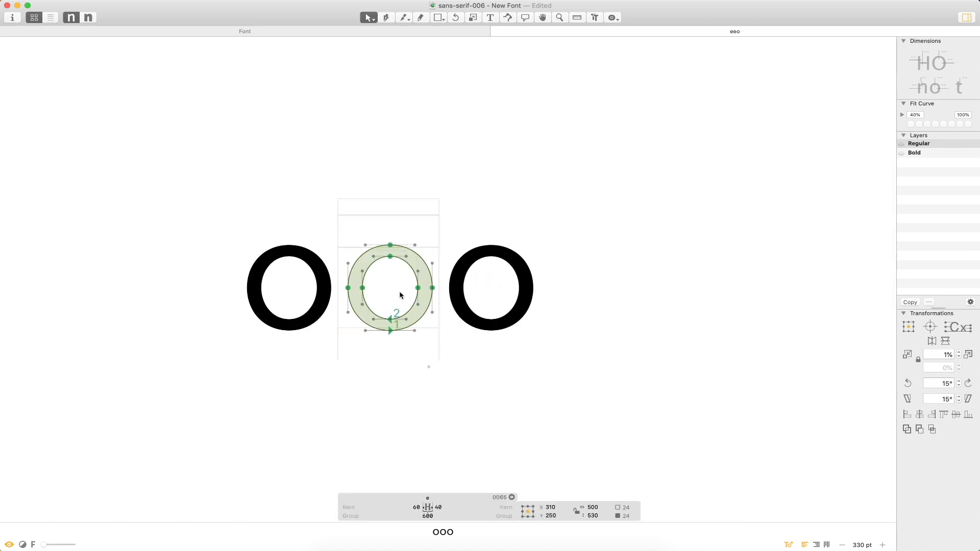
- Insert a z between the two e glyphs and open it for editing
type("tz")
key("Escape")
double_click(389, 263)
left_click(386, 258)
double_click(385, 261)
left_click_drag(384, 261, 387, 264)
key("super+z")
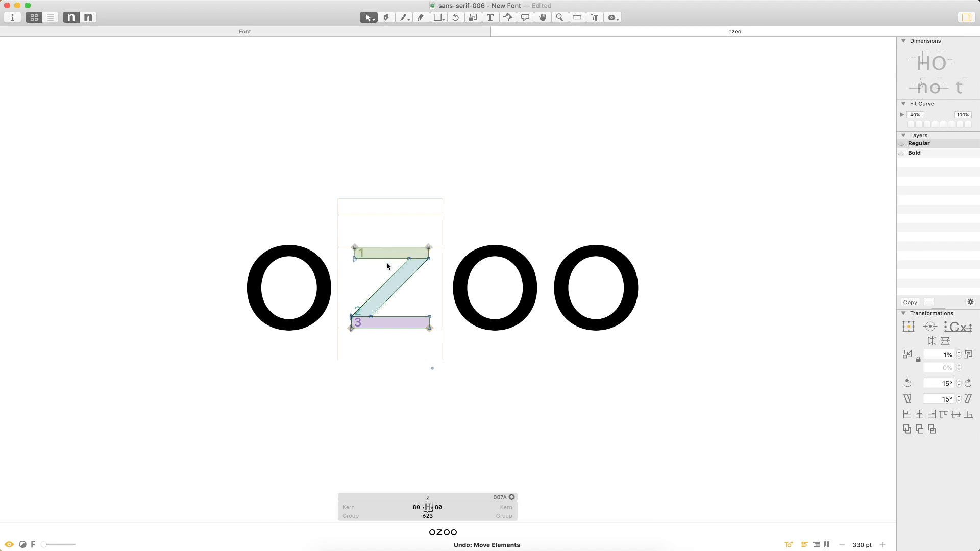
- Copy the top bar of the z and paste it into the e glyph
double_click(386, 258)
key("super+c")
double_click(491, 286)
key("super+v")
- Remove the z from between the two e glyphs and return to editing the second e
left_click(424, 294)
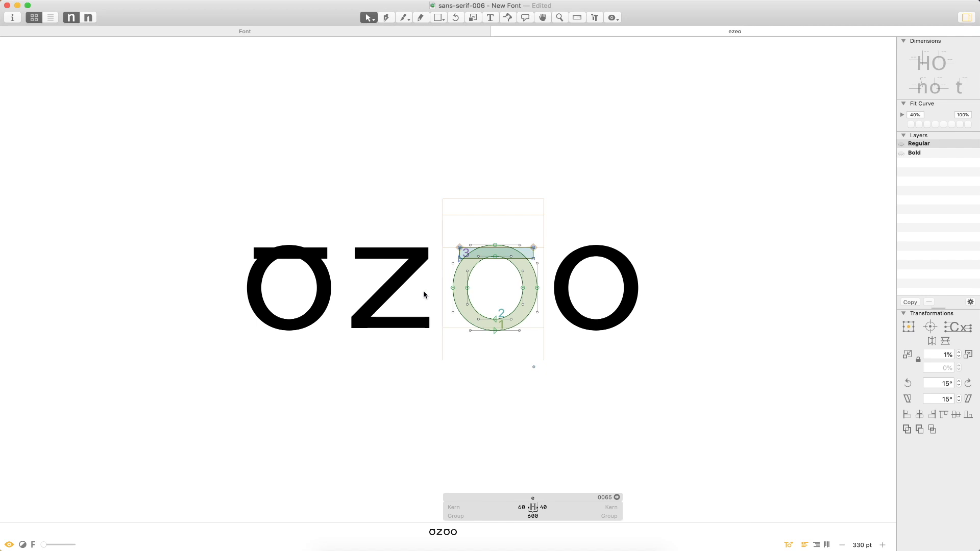
key("t")
key("BackSpace")
key("Escape")
- Move the pasted bar down to the vertical middle of the round outline, centred at Y 250
key("z")
left_click_drag(503, 187, 396, 271)
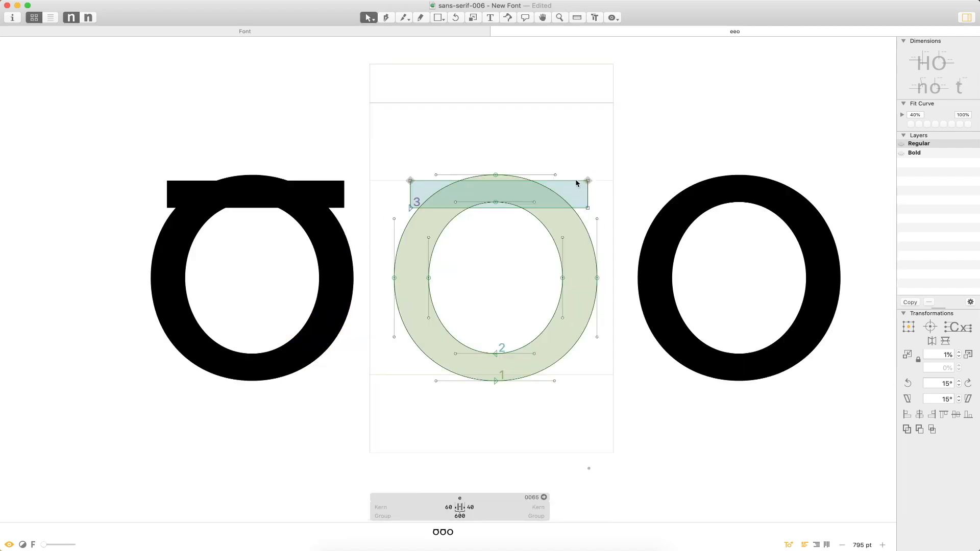
left_click_drag(575, 204, 584, 278)
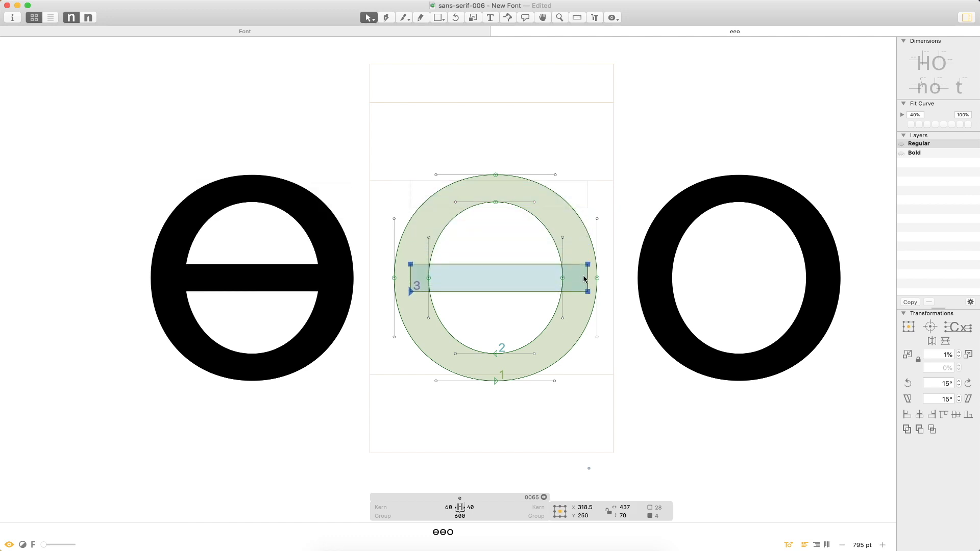
key("Down")
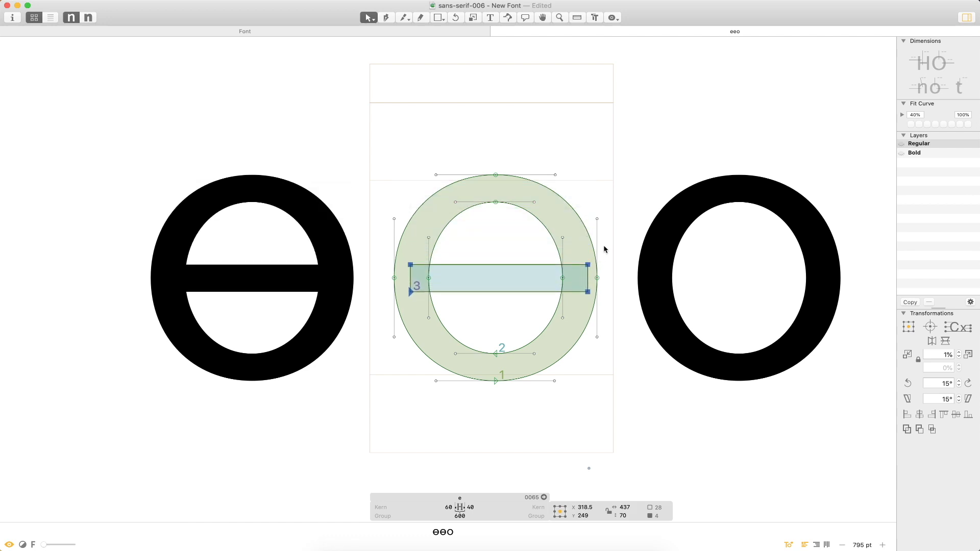
key("Up")
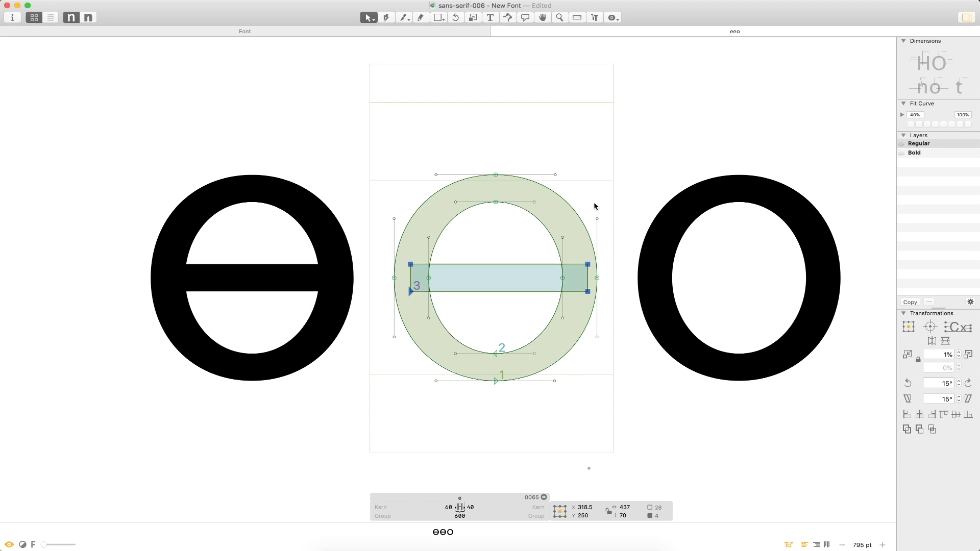
- Extend the crossbar's right end past the outer curve, making the bar about 483 units wide
left_click(616, 236)
left_click(589, 265)
left_click_drag(588, 291, 609, 291)
key("super+z")
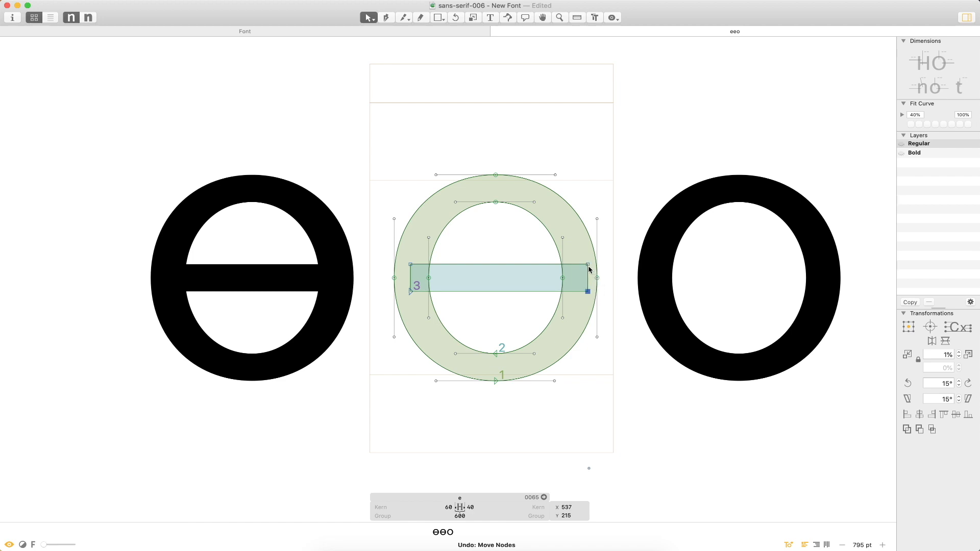
left_click(589, 281)
left_click_drag(589, 295, 607, 294)
left_click(608, 305)
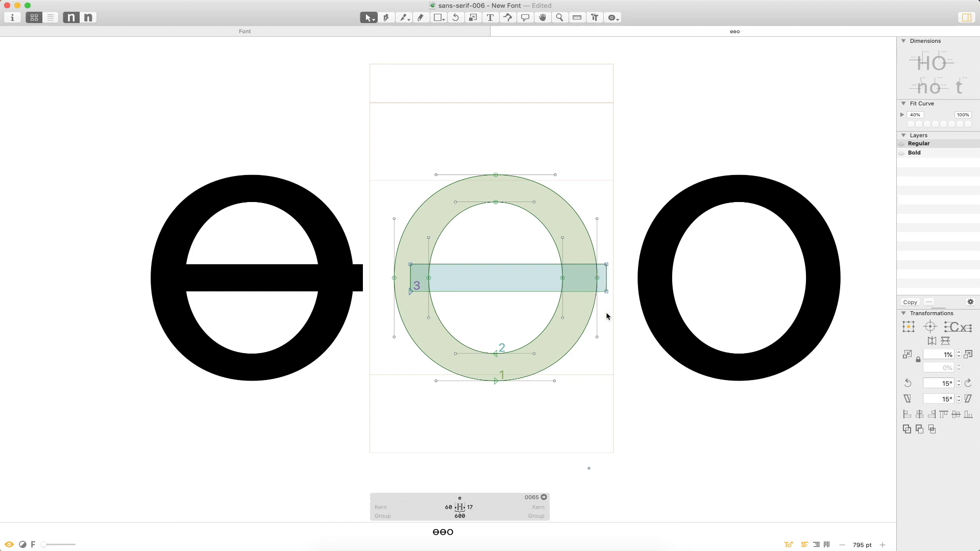
- Duplicate the crossbar directly beneath itself, shifted right, and pull the copy's right nodes in to just past the outer curve
left_click(490, 272)
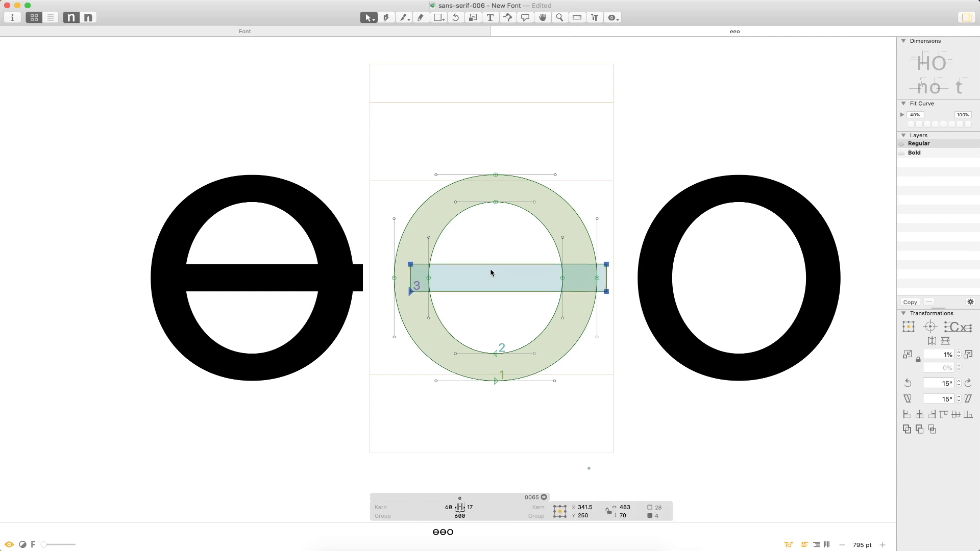
left_click_drag(500, 294, 556, 322)
key("z")
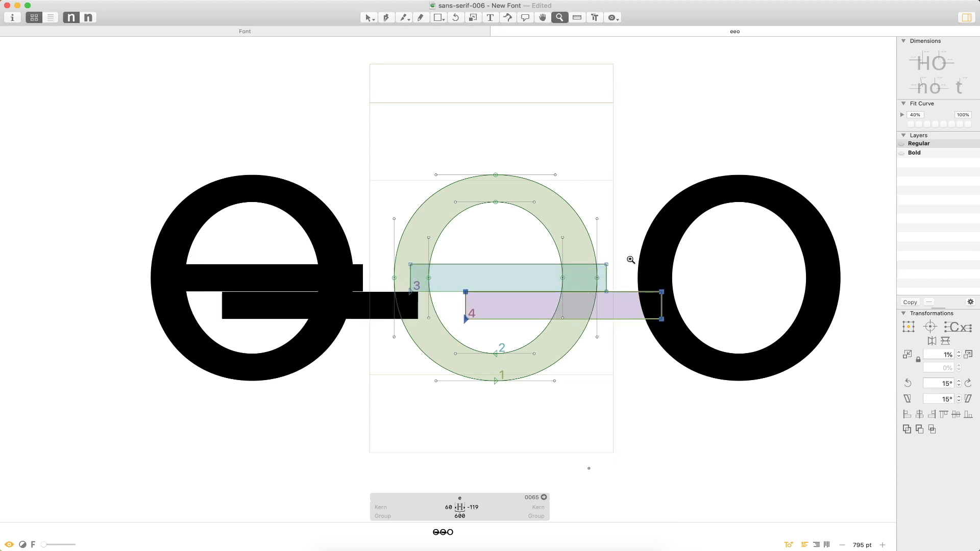
left_click(562, 321)
key("Up")
left_click(632, 157)
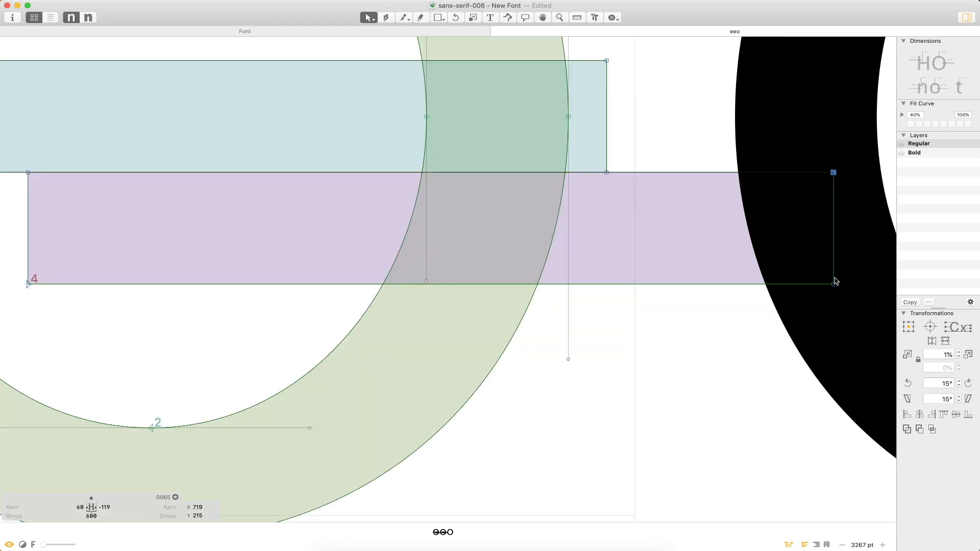
left_click_drag(833, 284, 604, 285)
left_click(834, 173)
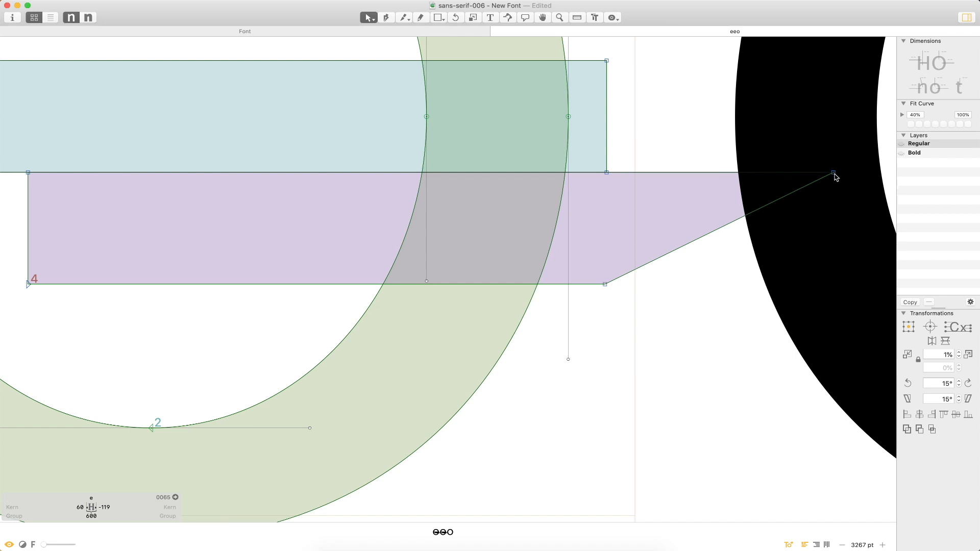
left_click_drag(836, 176, 596, 176)
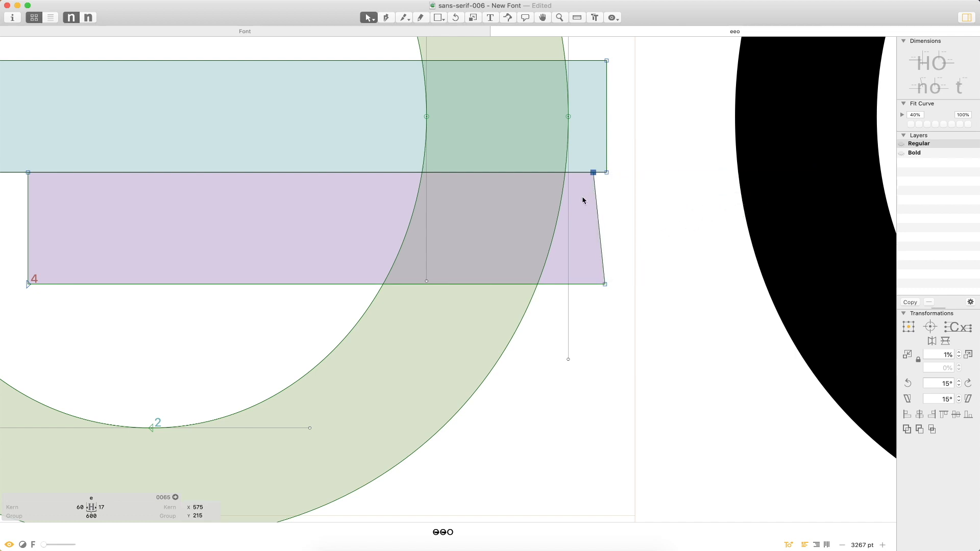
- Paste another copy of the lower bar in place and try to subtract the bar from the round contours
left_click(538, 298)
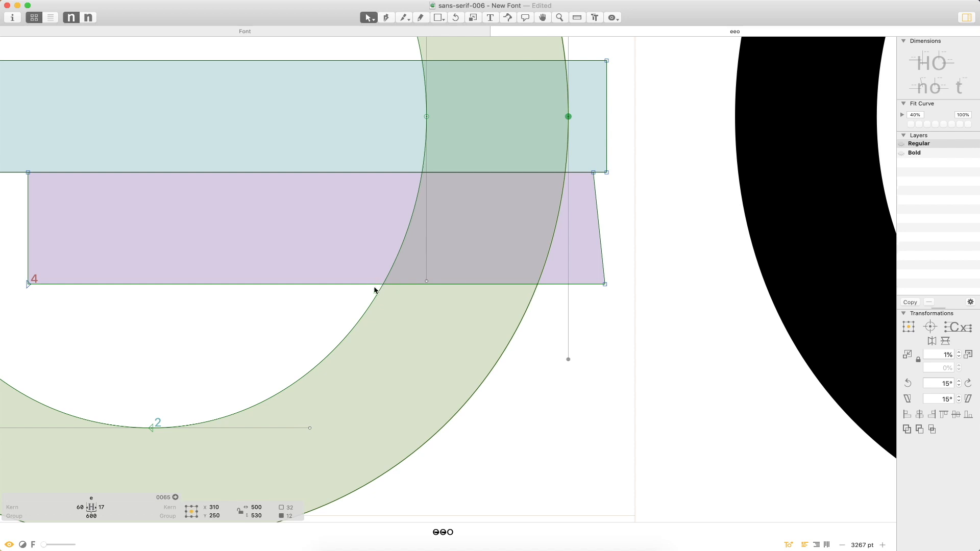
double_click(554, 281)
key("super+v")
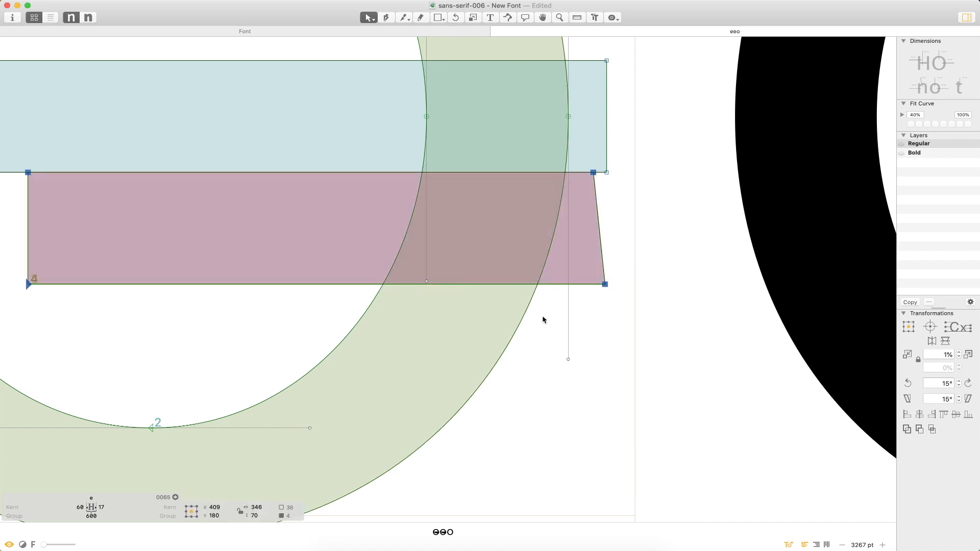
left_click(917, 429)
key("super+z")
double_click(546, 284)
key("super+minus")
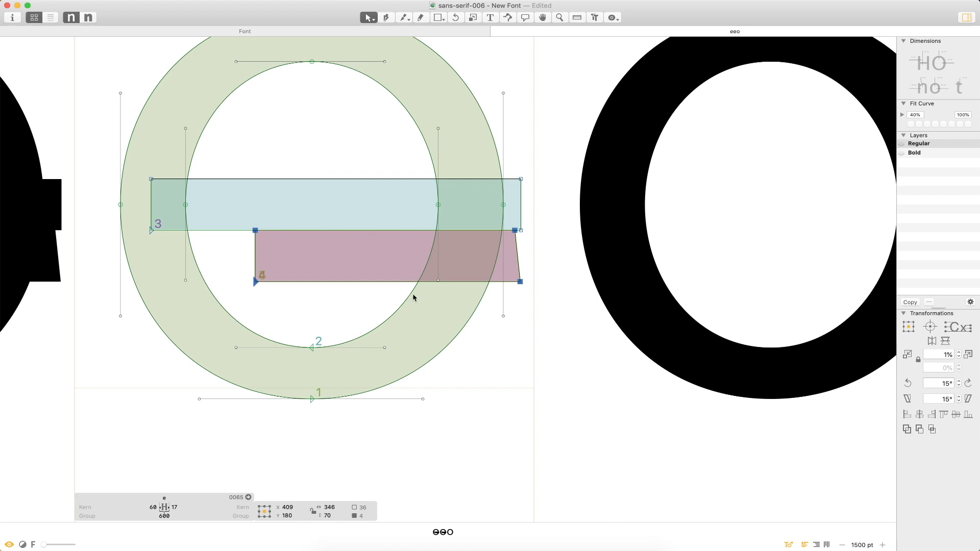
left_click(474, 324, "shift")
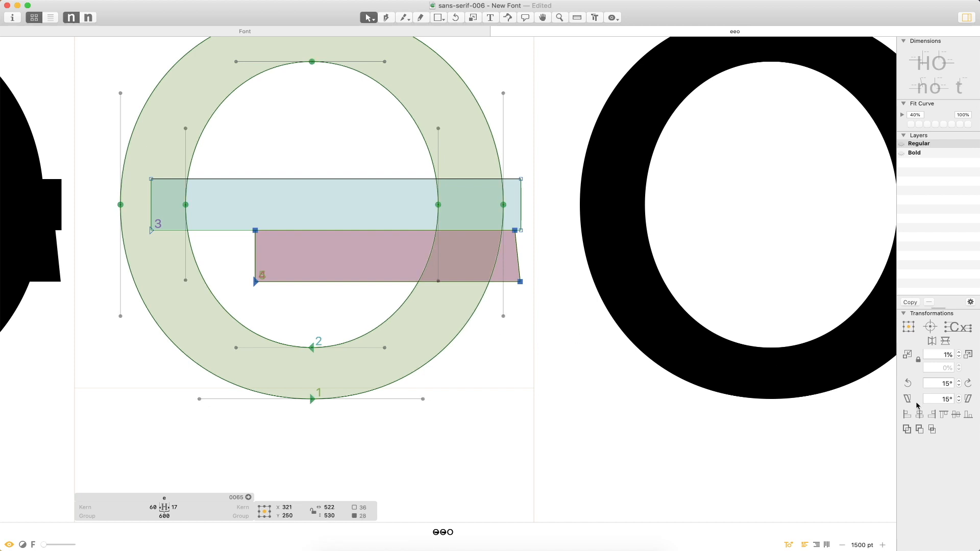
left_click(919, 430)
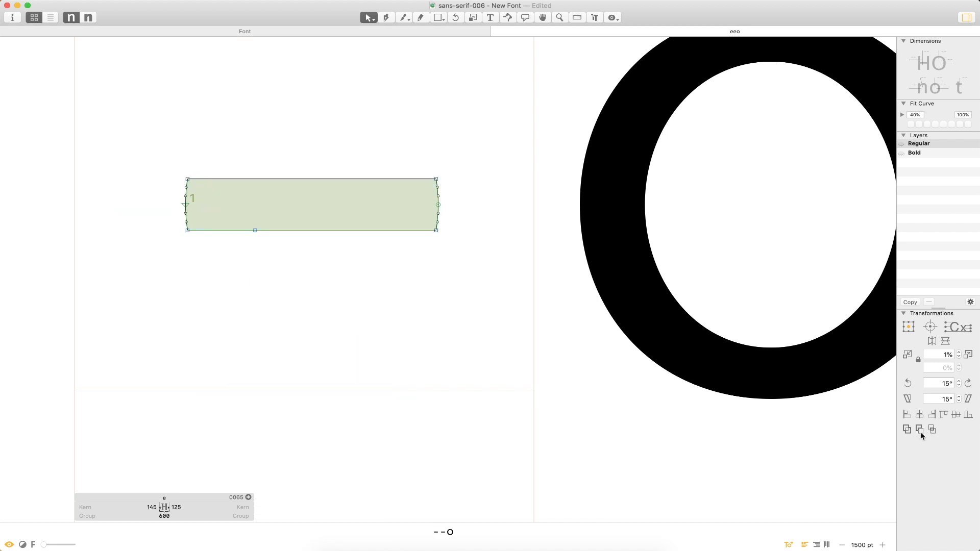
key("super+z")
- Move the crossbar up clear of the round outline and delete the extra copy of the lower bar
left_click(308, 189)
left_click_drag(227, 190, 652, 187)
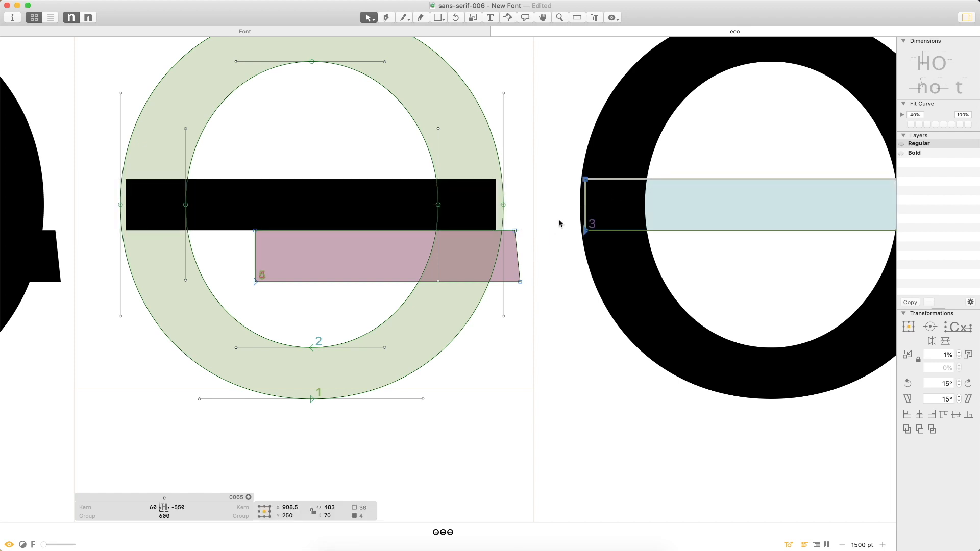
key("super+z")
left_click_drag(376, 122, 448, 227)
left_click_drag(452, 275, 433, 40)
key("space")
left_click_drag(418, 339, 414, 203)
double_click(428, 244)
key("BackSpace")
- Try to subtract the lower bar from the outer round contour with both selected
double_click(451, 236)
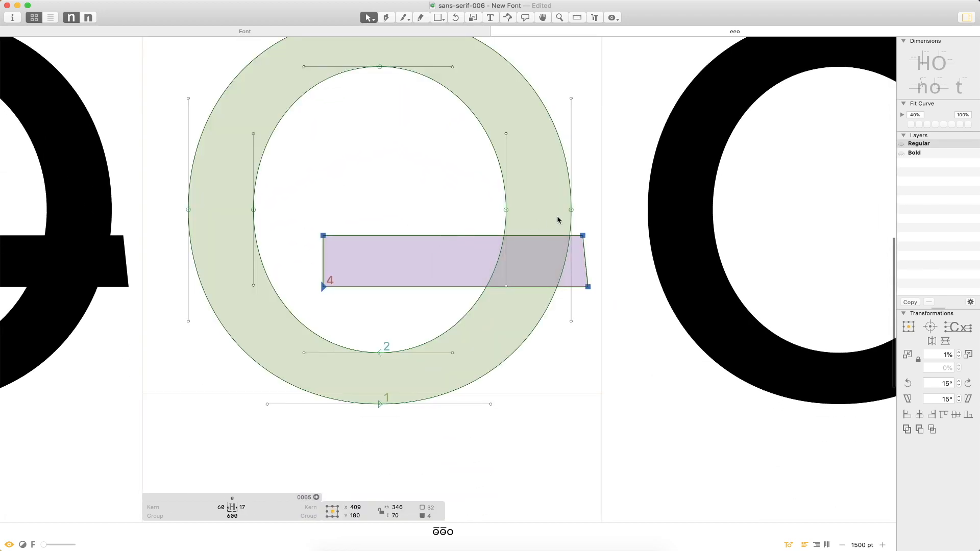
double_click(570, 216, "shift")
left_click(920, 431)
key("super+z")
left_click(920, 431)
key("super+z")
left_click(641, 427)
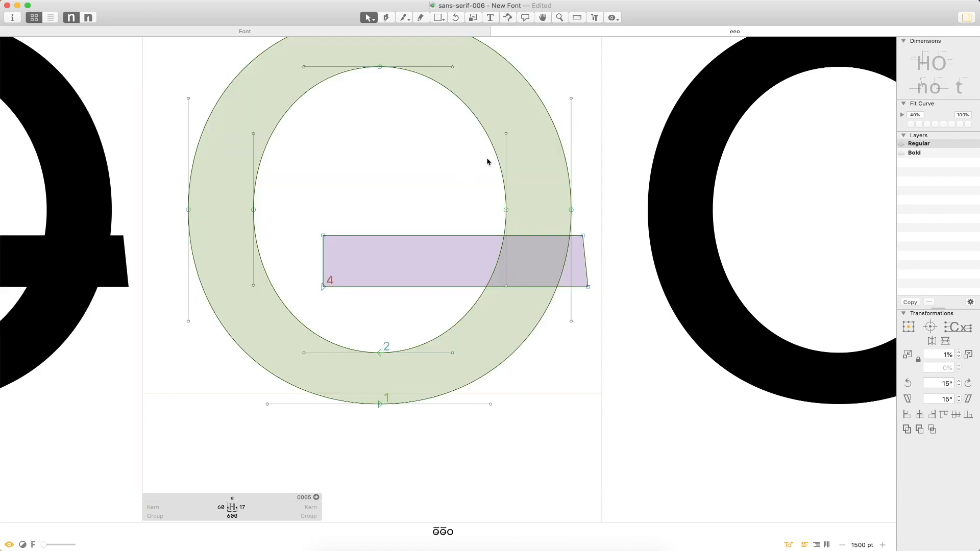
double_click(497, 176)
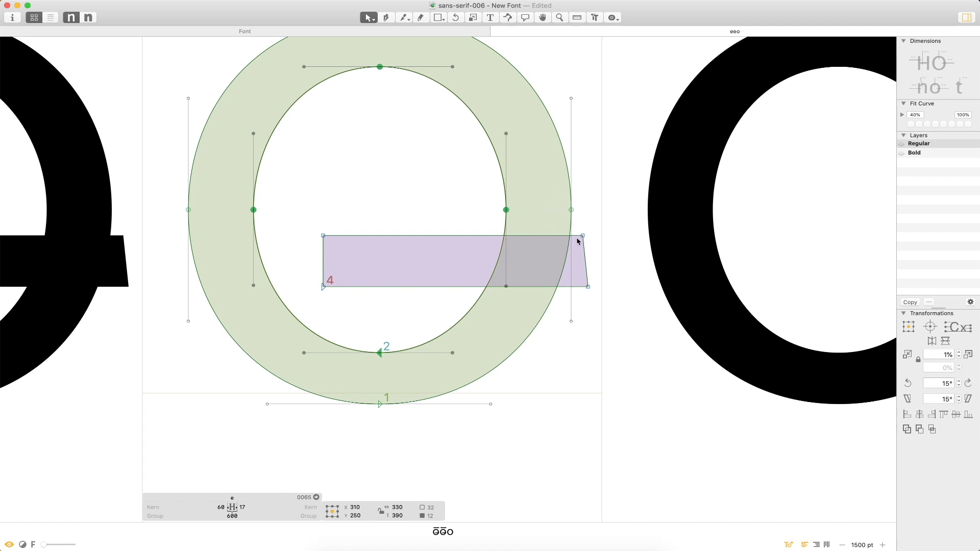
left_click(352, 295)
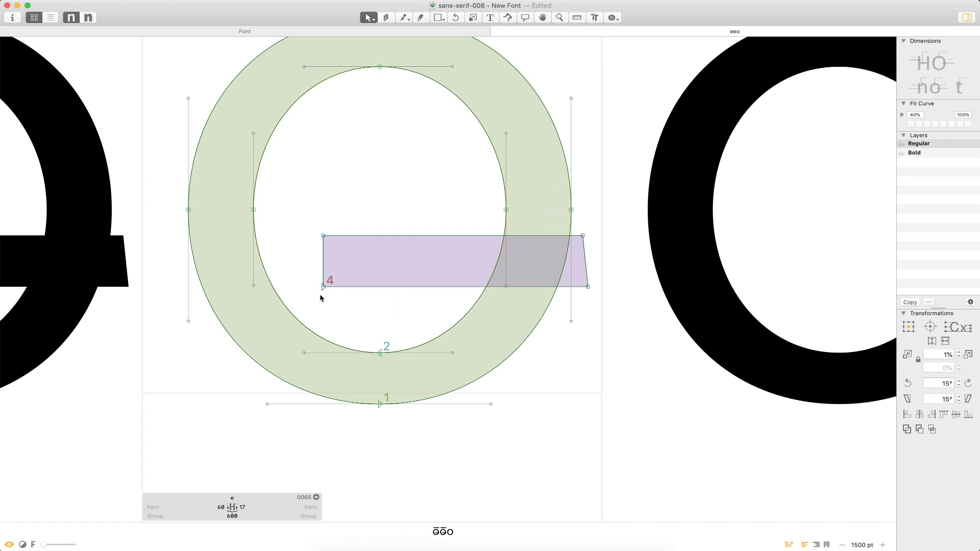
- Move the two bottom nodes of the lower bar straight down to Y 110
left_click(323, 287)
left_click(587, 287, "shift")
left_click_drag(588, 286, 588, 312)
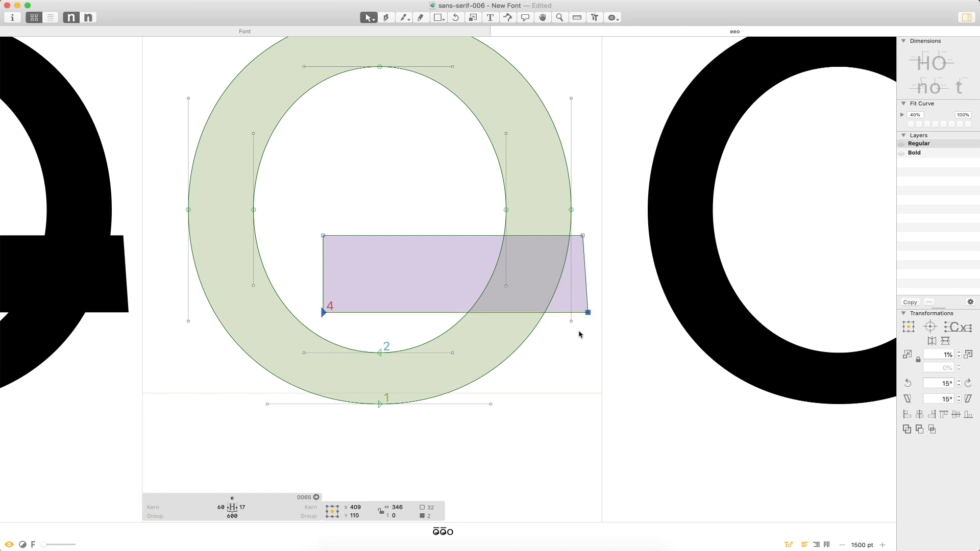
left_click(582, 335)
- Shift the bar's lower-left node right to just inside the inner curve and place its lower-right node at X 560, Y 110
left_click_drag(322, 312, 452, 313)
left_click_drag(588, 312, 512, 379)
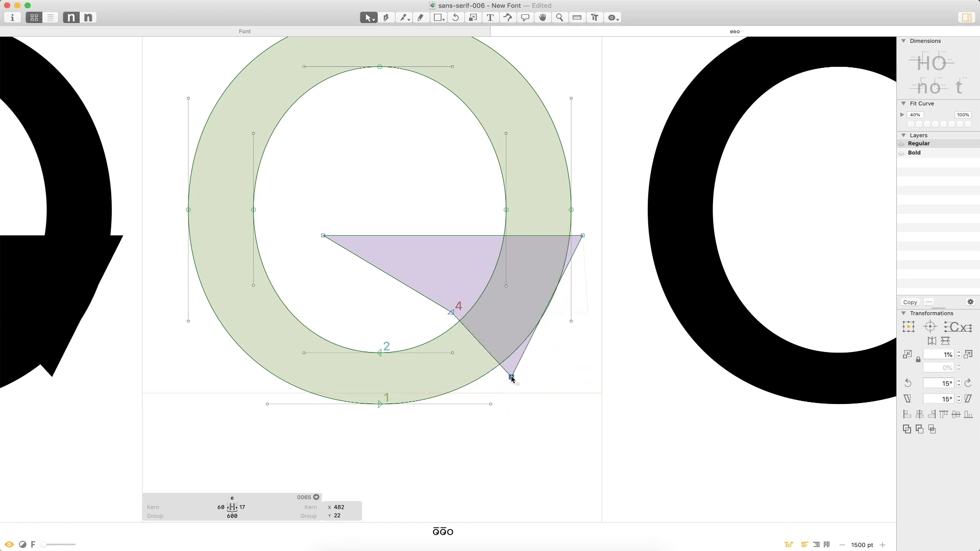
left_click(549, 380)
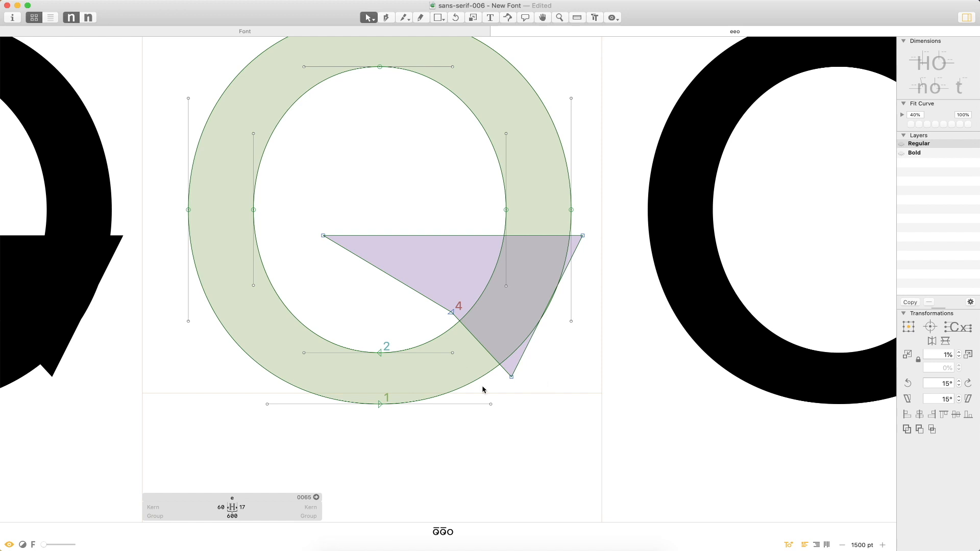
left_click_drag(511, 377, 571, 313)
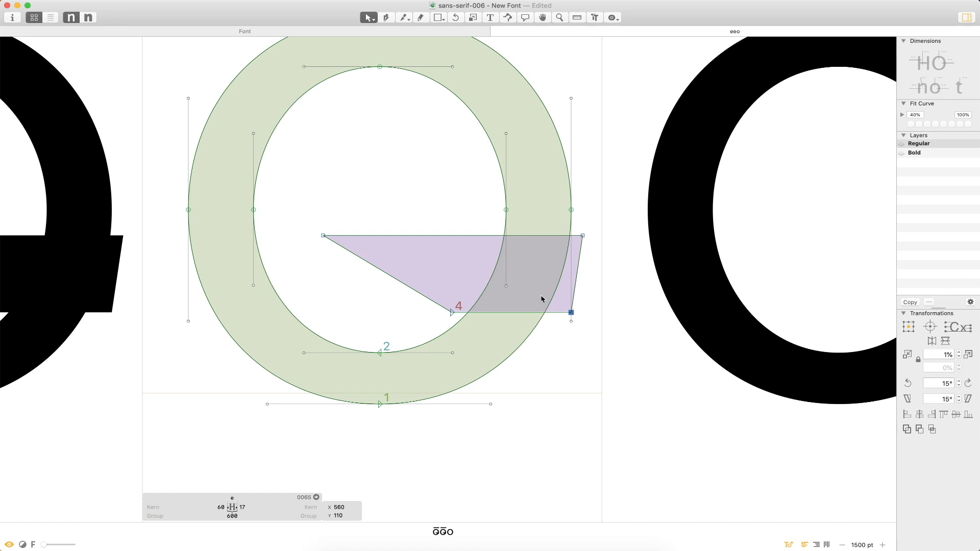
- Add nodes to the outer and inner contours where the bar's bottom edge crosses them at Y 110, the inner one at X 425
key("super+space")
left_click_drag(612, 182, 382, 371)
left_click(396, 416)
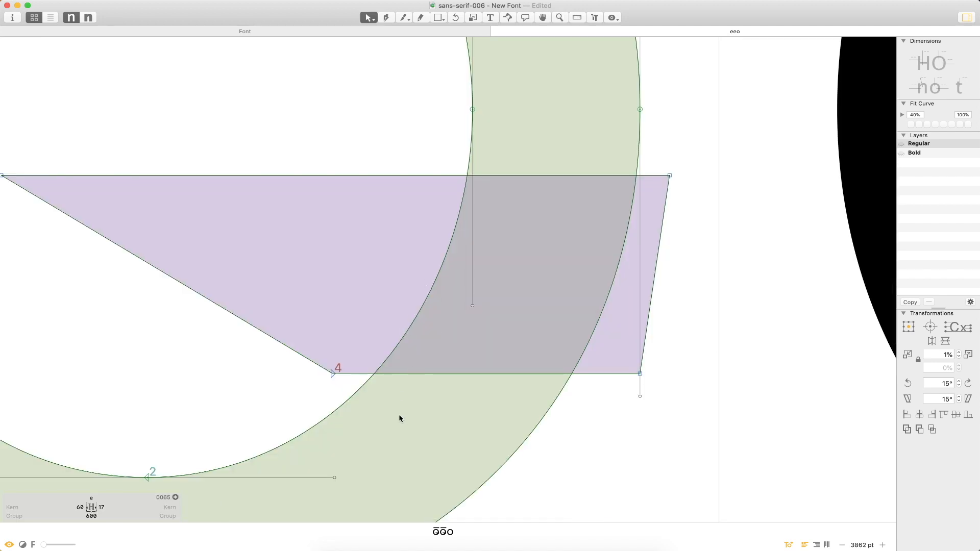
key("p")
left_click(571, 374)
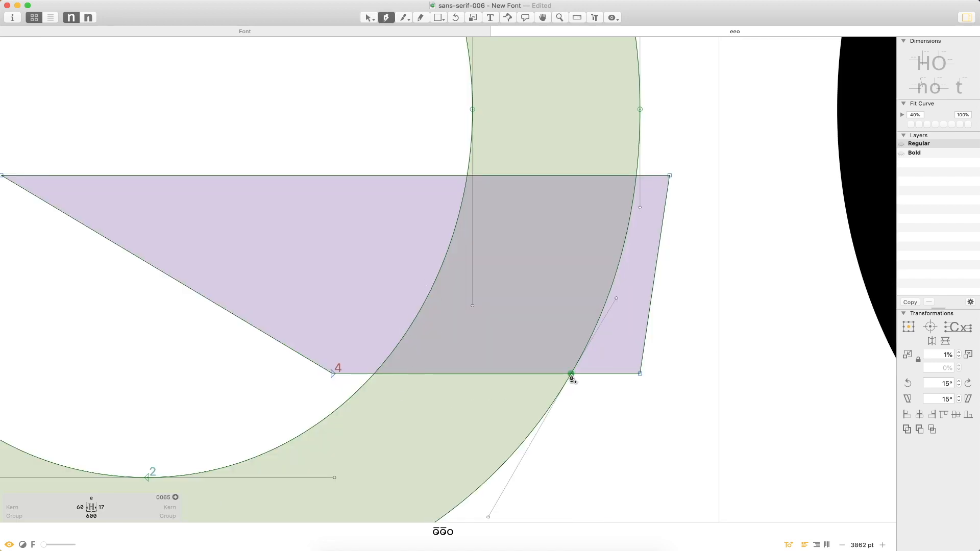
left_click(374, 378)
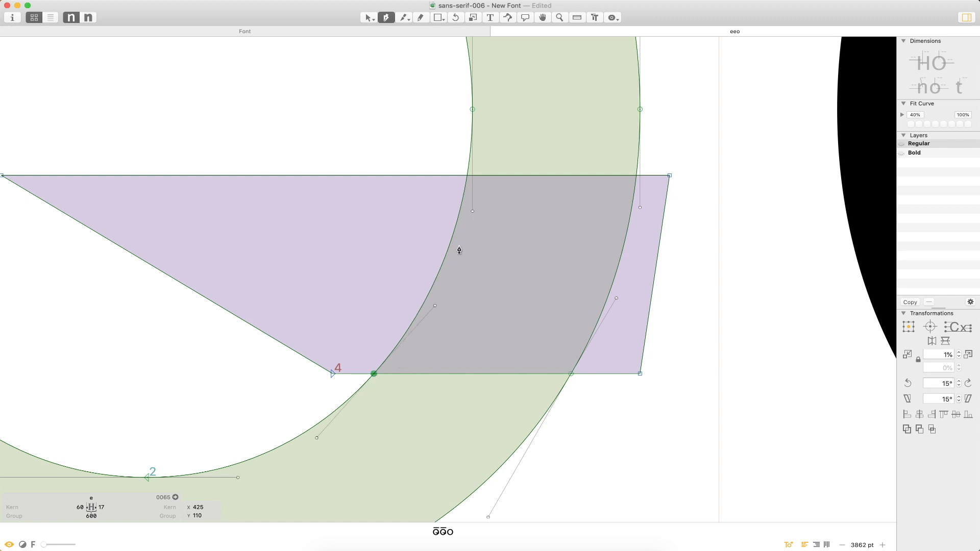
- Add nodes to both round contours where the lower bar's upper edge crosses them at Y 215, and delete that bar
left_click(466, 178)
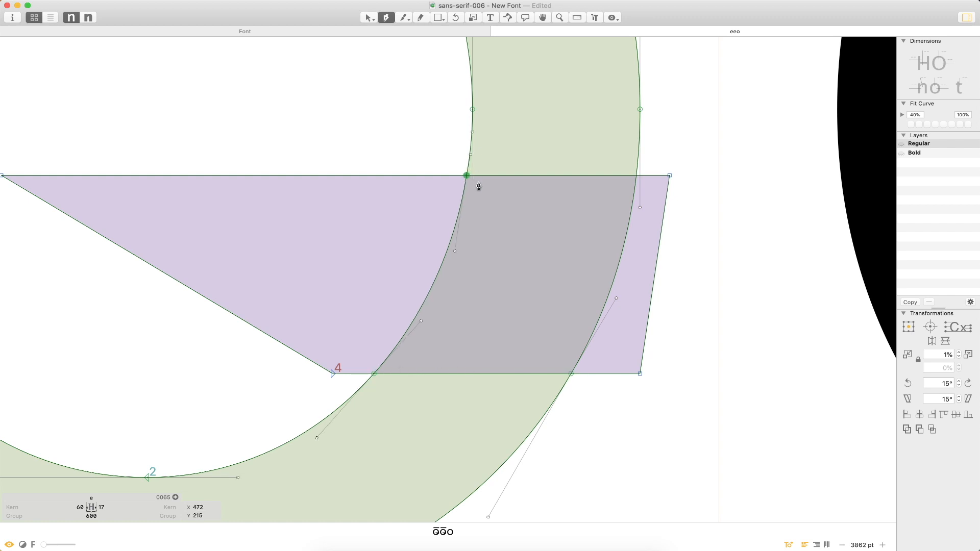
left_click(637, 179)
key("v")
double_click(658, 261)
key("Delete")
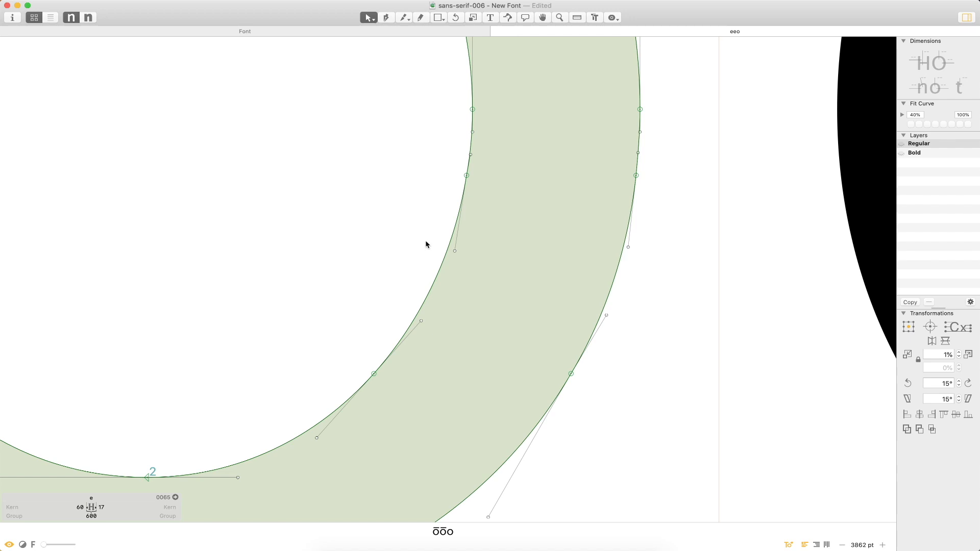
left_click(466, 176)
key("p")
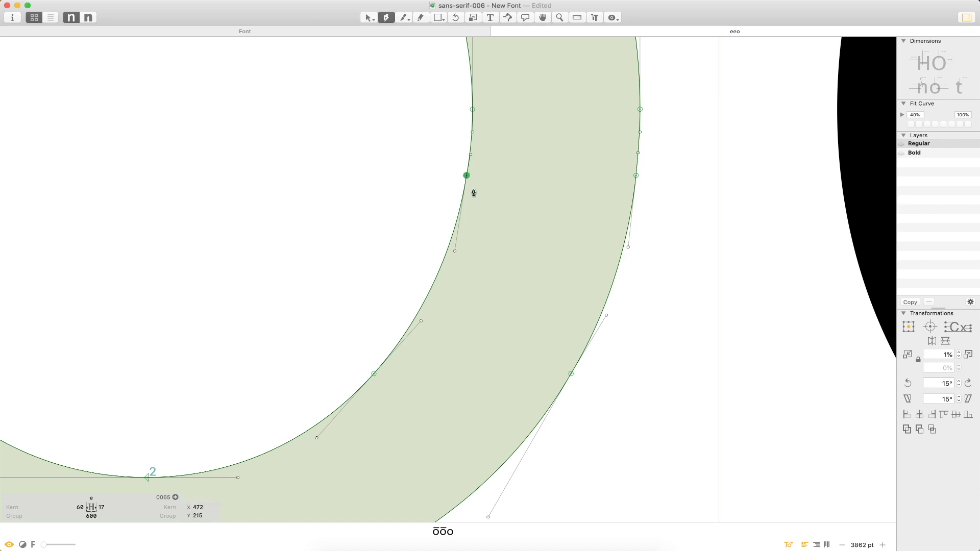
left_click(466, 176)
key("super+z")
left_click(467, 176)
key("super+z")
- Remove the inner and outer contour segments between Y 215 and Y 110, closing both stroke ends with straight horizontal edges
key("v")
left_click_drag(409, 197, 672, 365)
key("BackSpace")
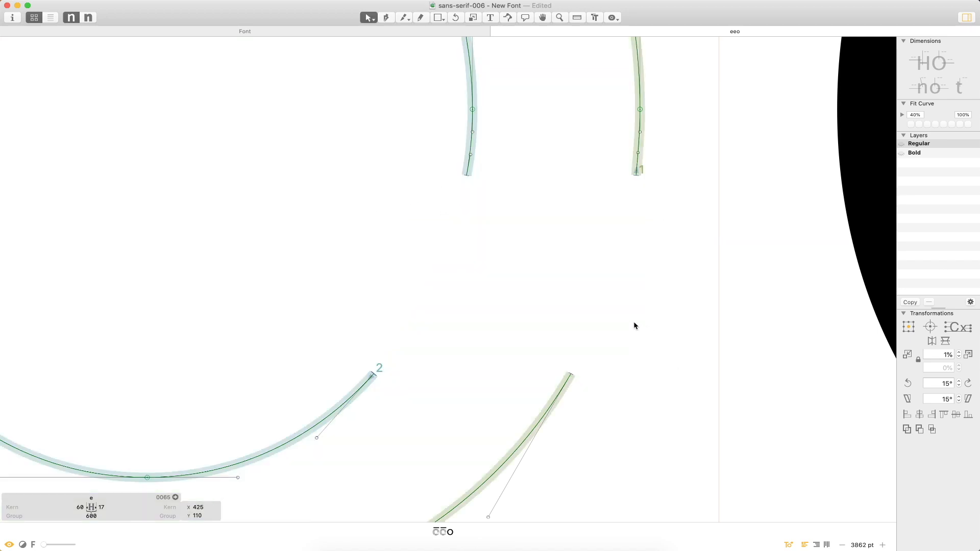
key("p")
left_click(571, 375)
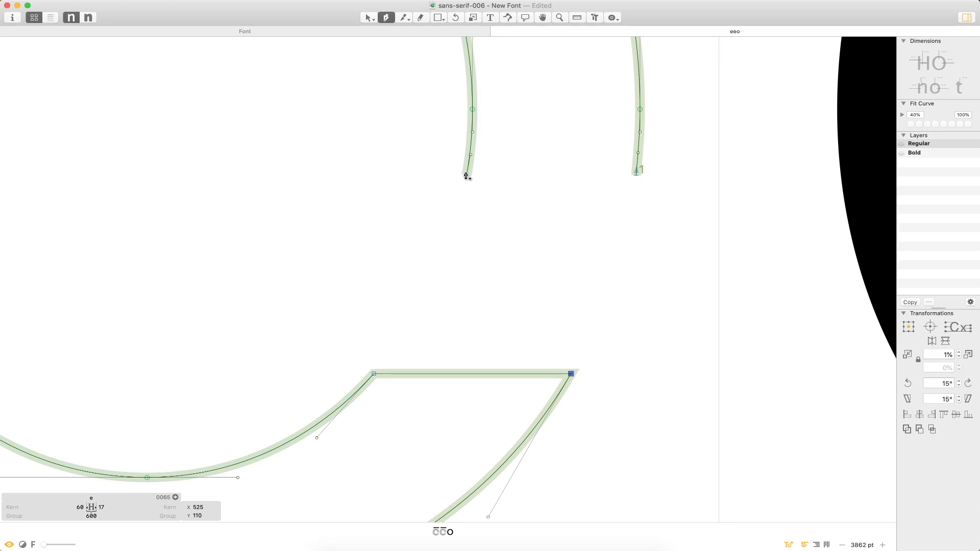
left_click(636, 175)
key("v")
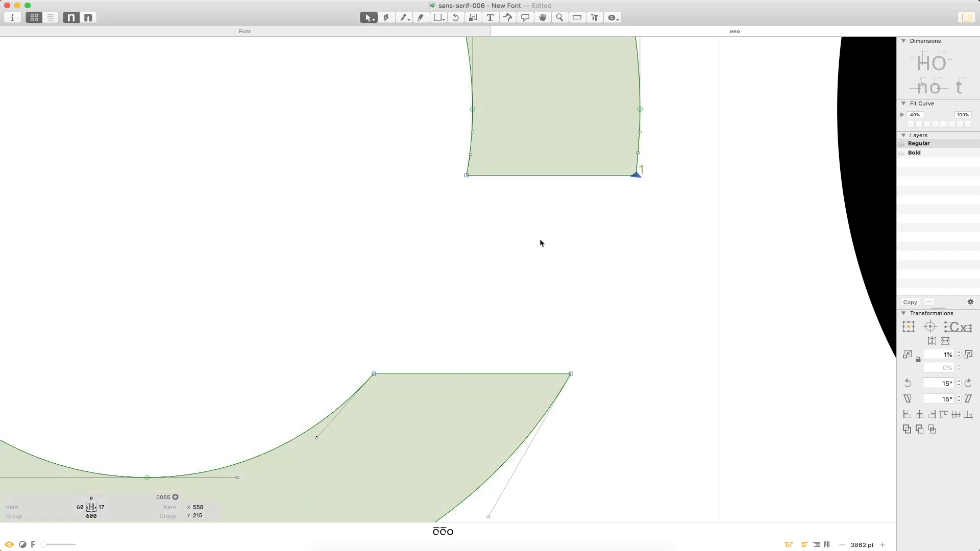
- Move the crossbar straight down into the e so its bottom edge aligns with the upper stroke end at Y 215
key("super+minus")
key("super+minus")
key("super+minus")
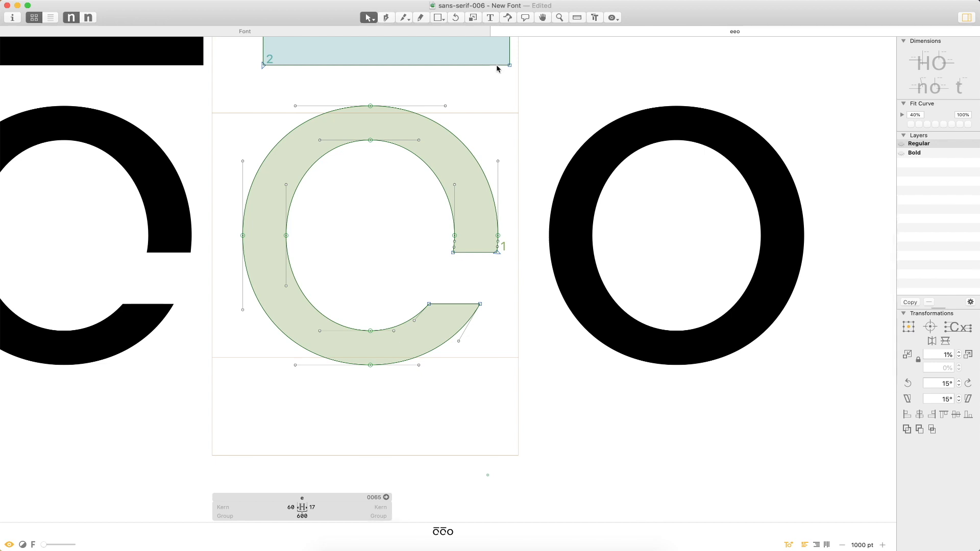
double_click(496, 65)
left_click_drag(480, 69, 486, 254)
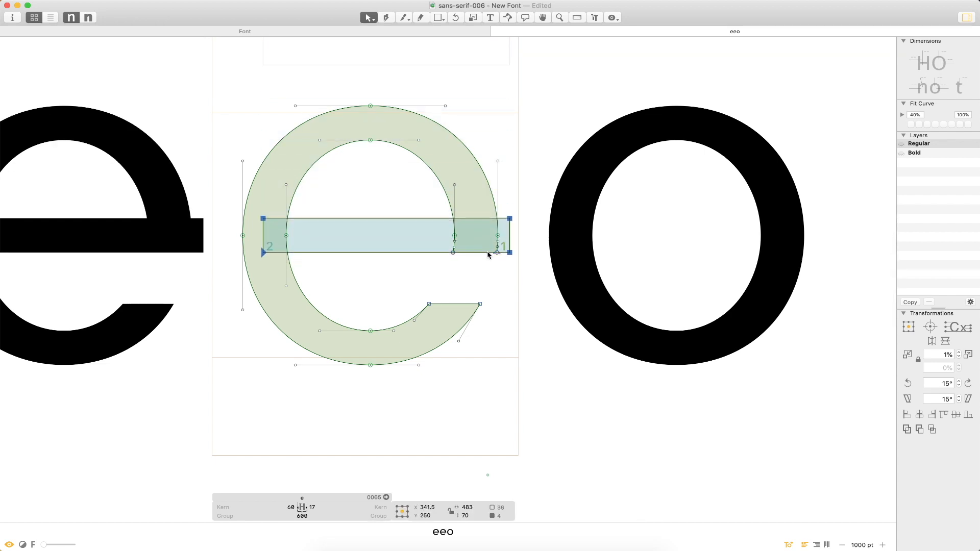
key("super+space")
key("super+plus")
left_click_drag(532, 220, 408, 282)
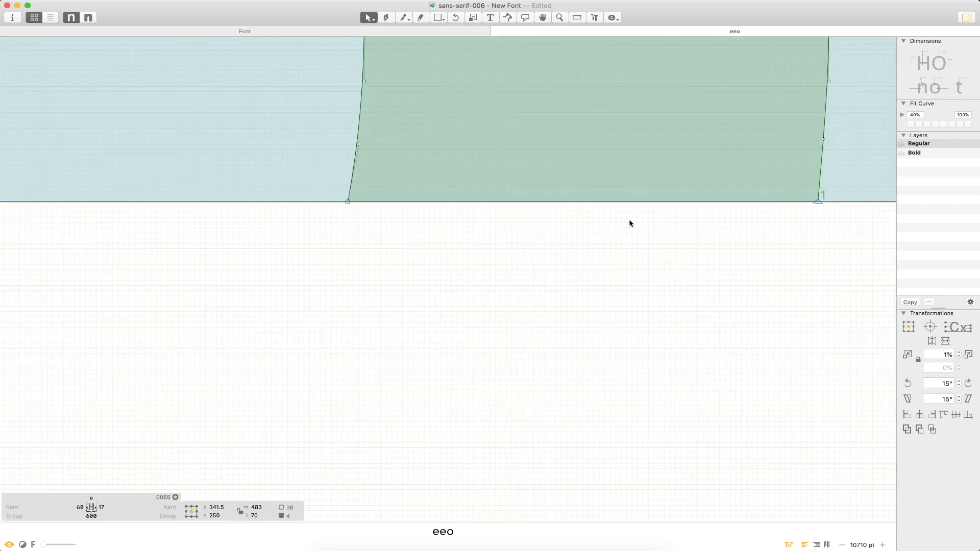
- Pull the crossbar's two right-hand nodes inward to about X 543, inside the round stroke
key("super+minus")
key("super+minus")
key("super+minus")
key("space")
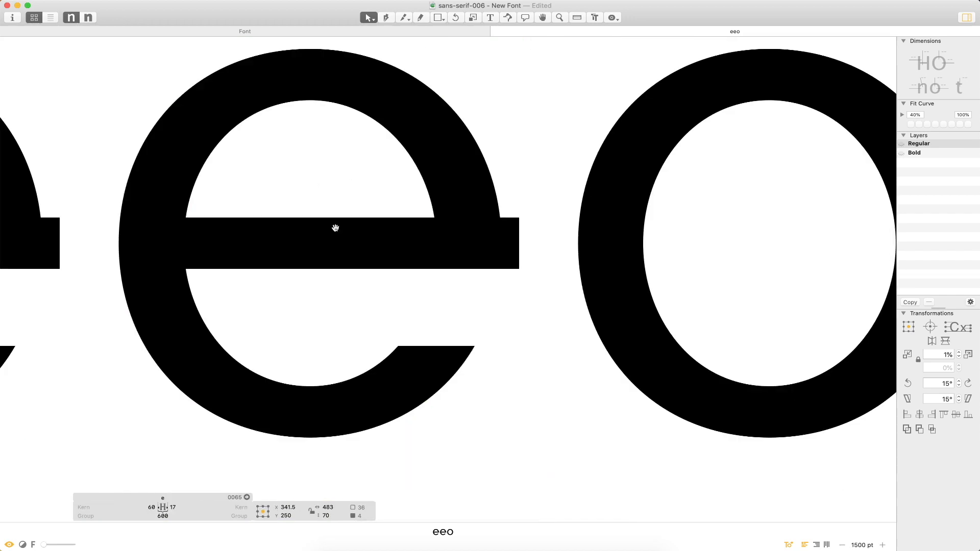
left_click_drag(334, 223, 567, 239)
key("super+minus")
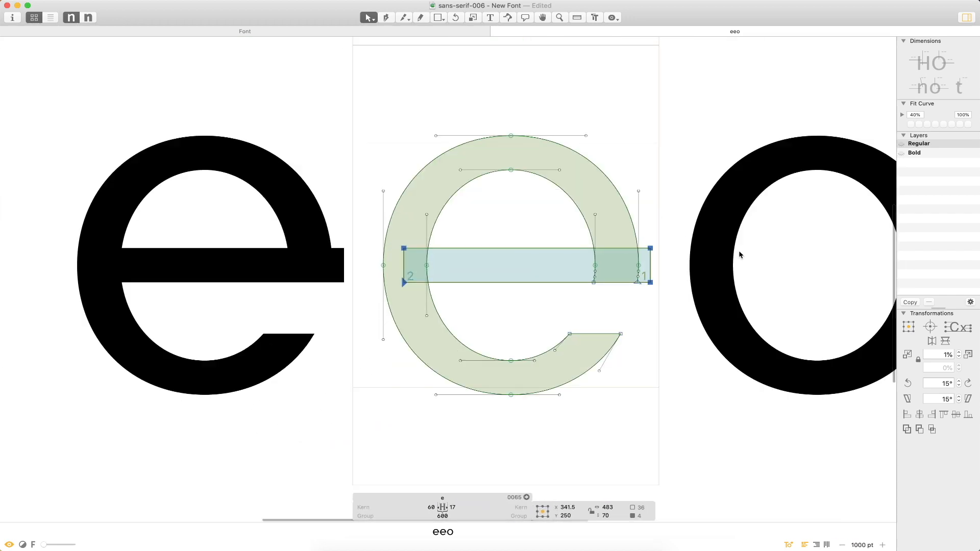
key("super+space")
left_click_drag(735, 190, 328, 433)
left_click_drag(717, 119, 642, 221)
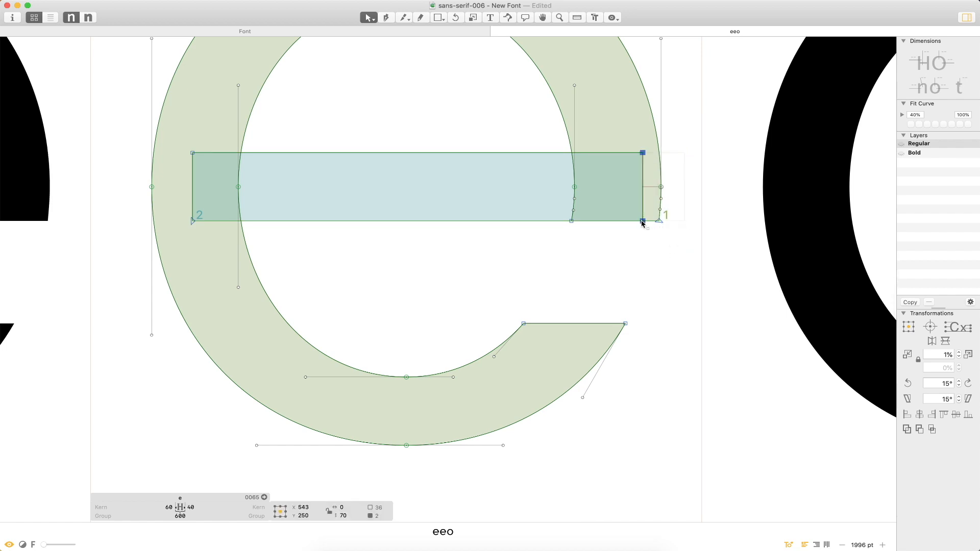
left_click(630, 233)
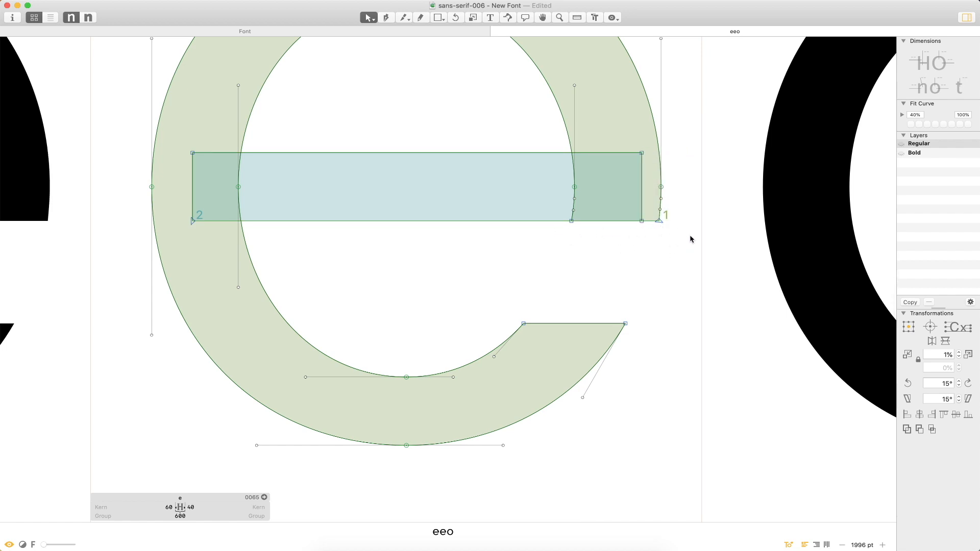
- Shift the lower terminal's end nodes with their handles 20 units right and the two bottom curve nodes right to X 320
key("super+minus")
key("super+minus")
key("super+minus")
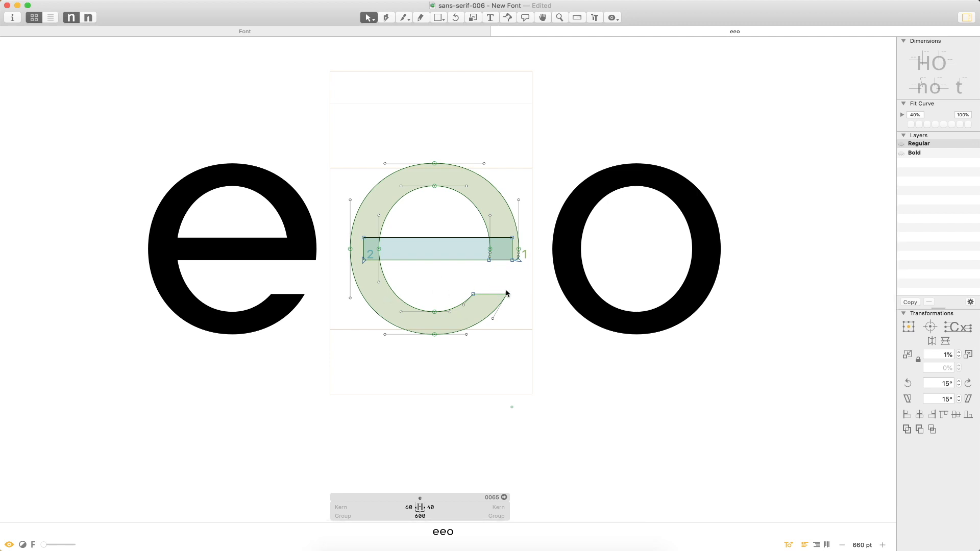
left_click_drag(518, 276, 442, 363)
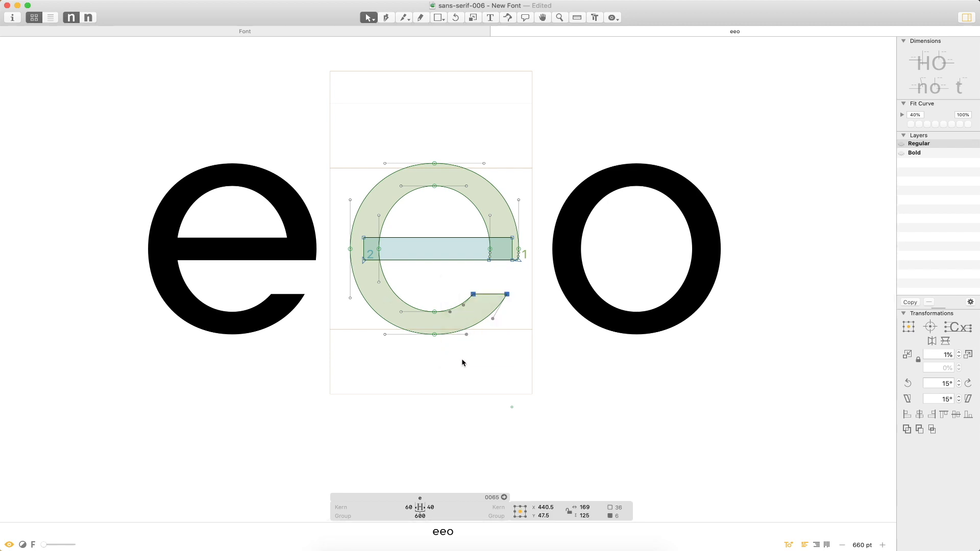
key("shift+Right")
key("shift+Right")
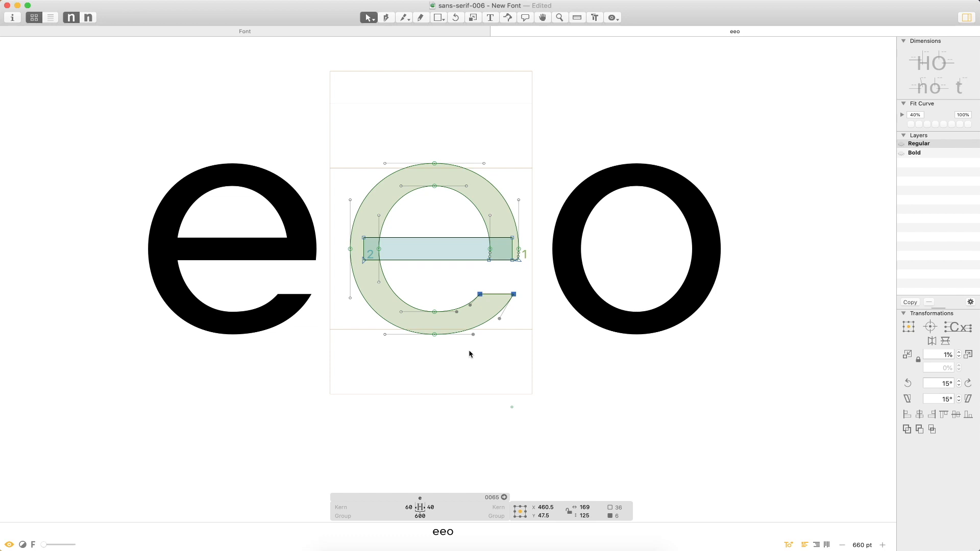
left_click_drag(441, 308, 390, 371)
key("shift+Right")
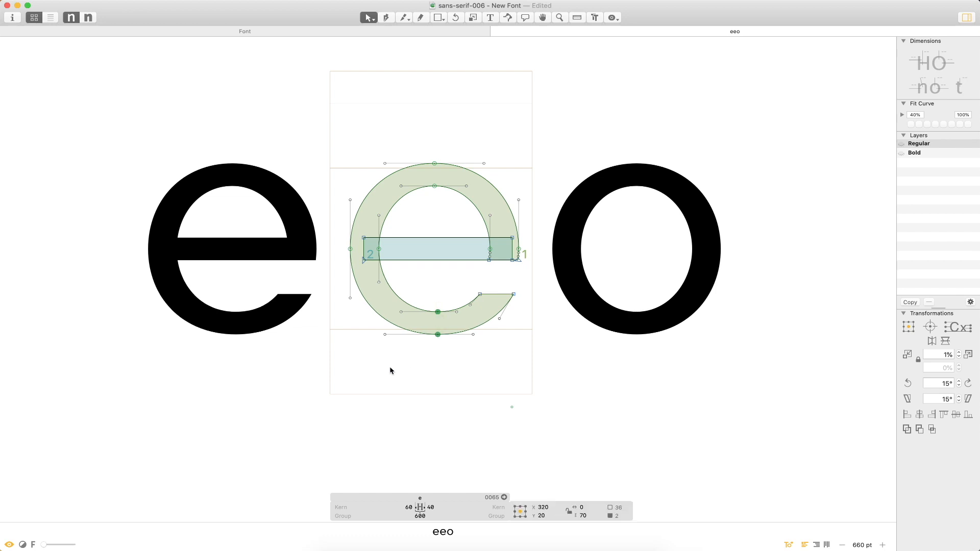
left_click(485, 361)
- Draw a square over the e's lower stroke and rotate it 45° counter-clockwise in 15° increments
key("z")
left_click_drag(666, 136, 366, 385)
left_click(438, 18)
left_click_drag(281, 286, 411, 411)
left_click(907, 383)
left_click(908, 383)
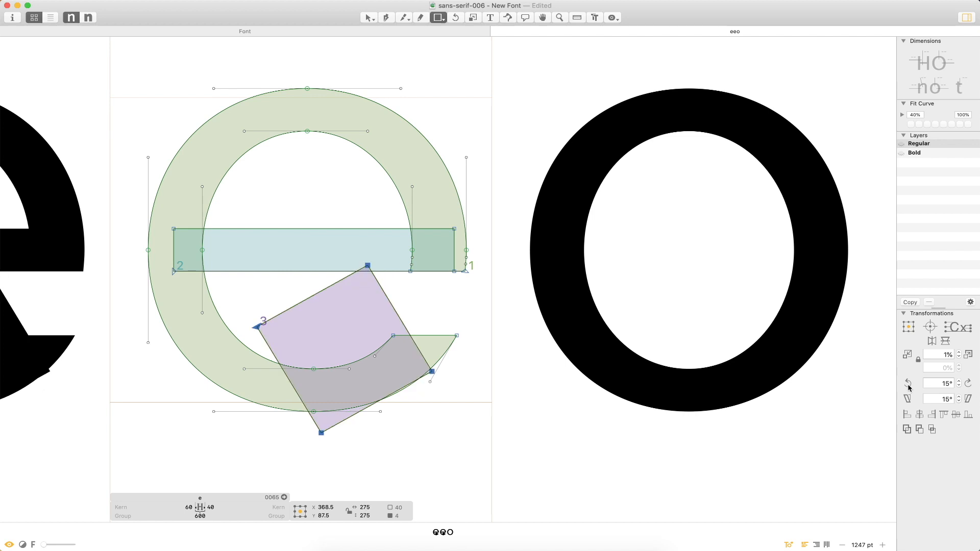
left_click(911, 385)
- Position the rotated square so its lower-left edge runs through the inner corner of the lower terminal
key("v")
left_click_drag(376, 409, 494, 378)
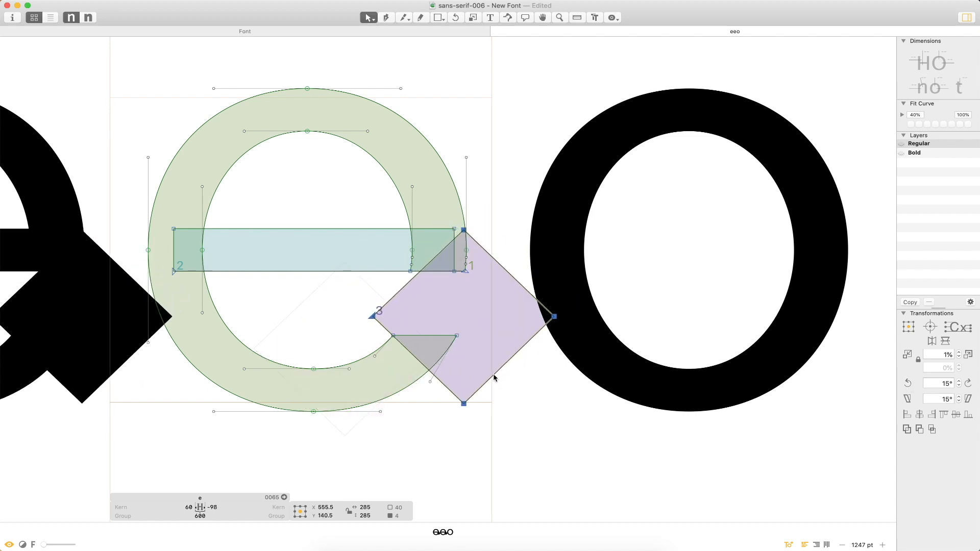
key("Down")
key("Up")
key("Right")
- Add a node to the outer contour where the rotated square's edge crosses it, at X 502, Y 53
key("super+space")
mouse_move(481, 280)
left_mouse_down()
mouse_move(422, 361)
mouse_move(281, 457)
left_mouse_up()
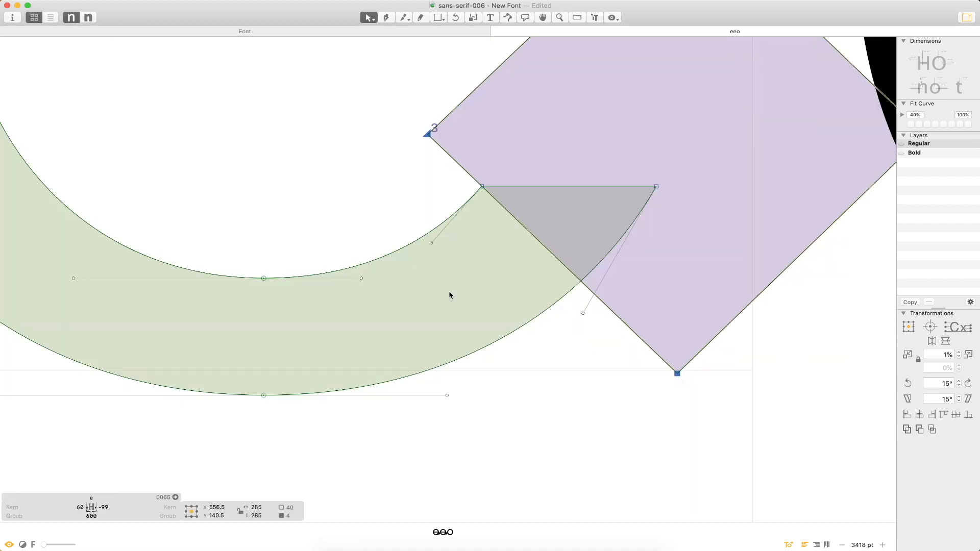
key("super+space")
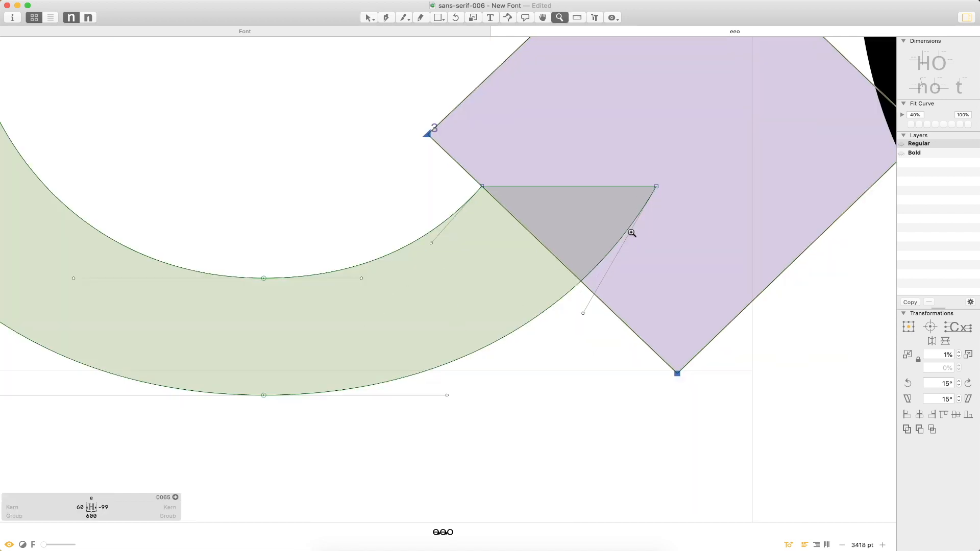
left_click_drag(579, 294, 542, 232)
key("p")
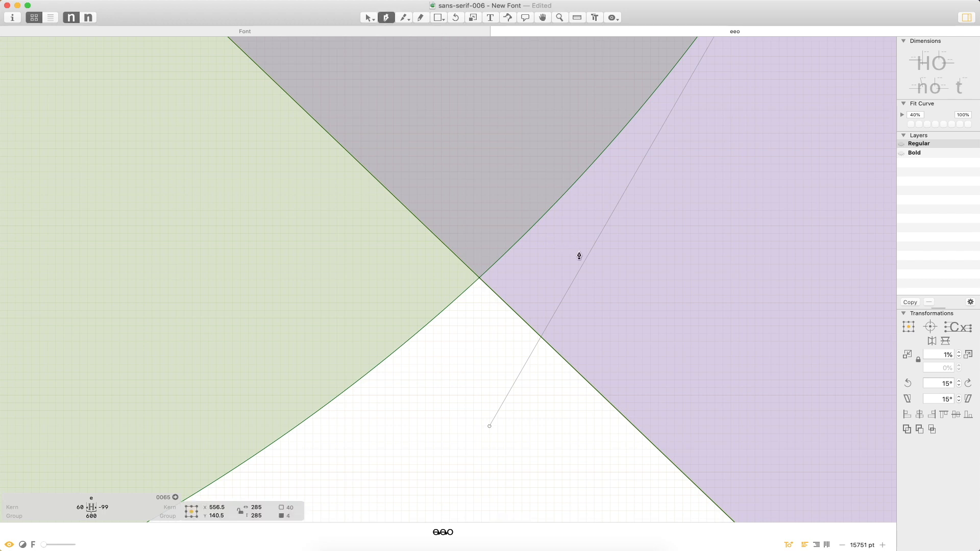
left_click(480, 280)
- Delete the rotated guide square from the e glyph
key("super+minus")
key("super+minus")
key("super+minus")
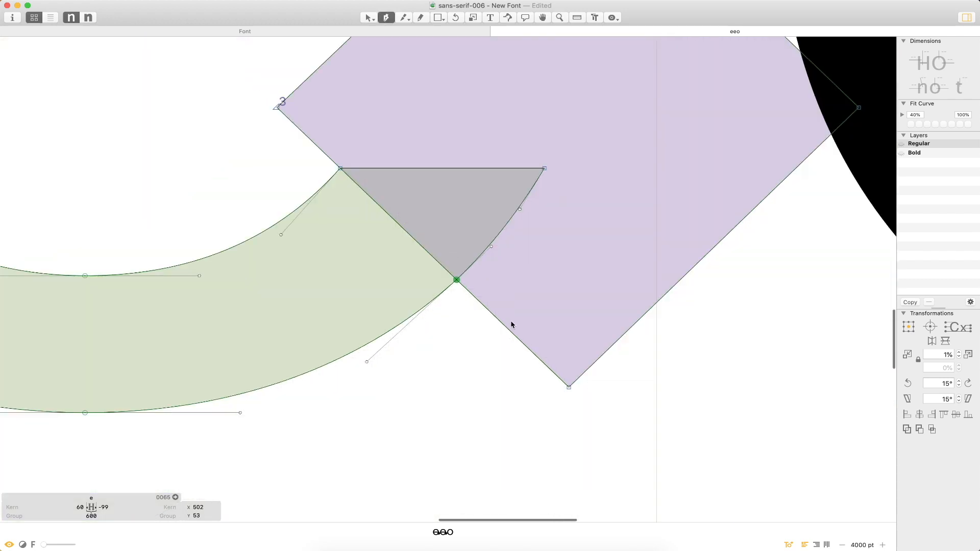
key("v")
double_click(546, 294)
key("BackSpace")
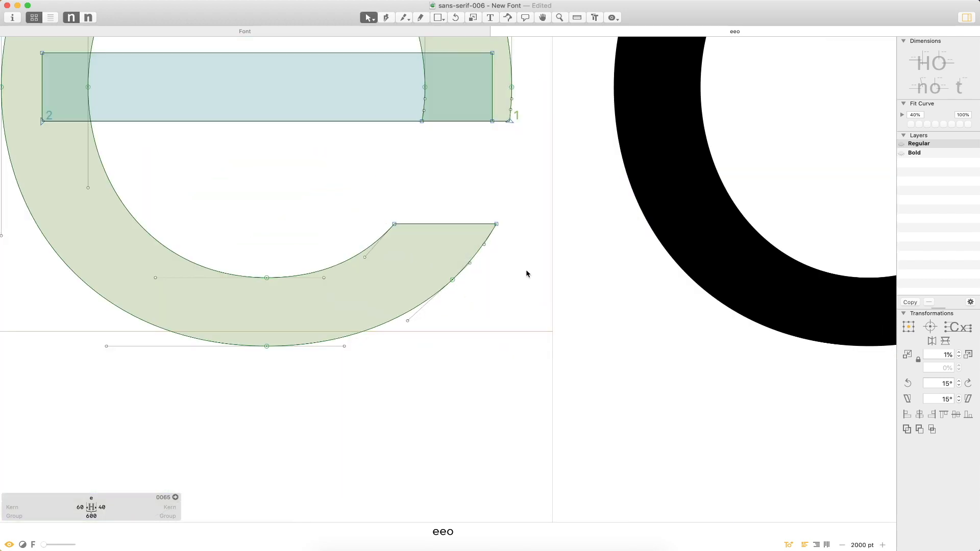
- Remove the terminal's outer tip above the new node and close the stroke end with a straight diagonal edge
left_click(496, 224)
key("alt+BackSpace")
key("p")
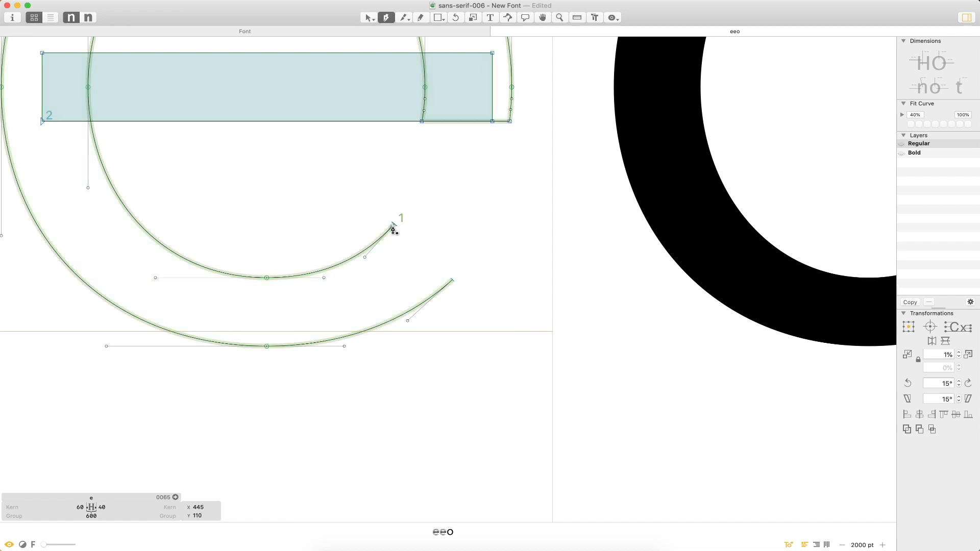
left_click(452, 281)
key("v")
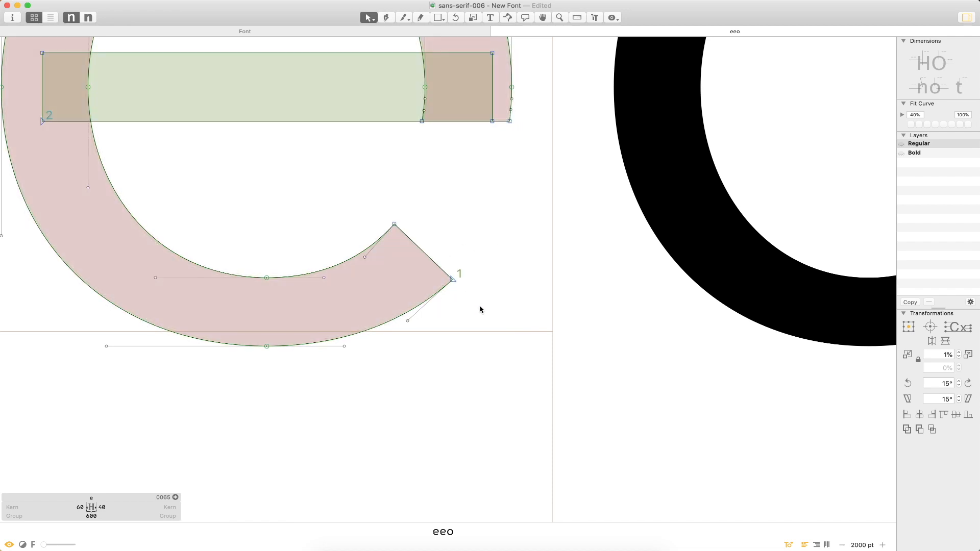
- Correct the path direction of all contours in the e
key("super+minus")
key("super+minus")
key("super+a")
key("super+shift+r")
left_click(449, 247)
- Move the diagonal terminal's two end nodes with the adjoining curve handles 30 units right
key("space")
left_click_drag(392, 236, 518, 276)
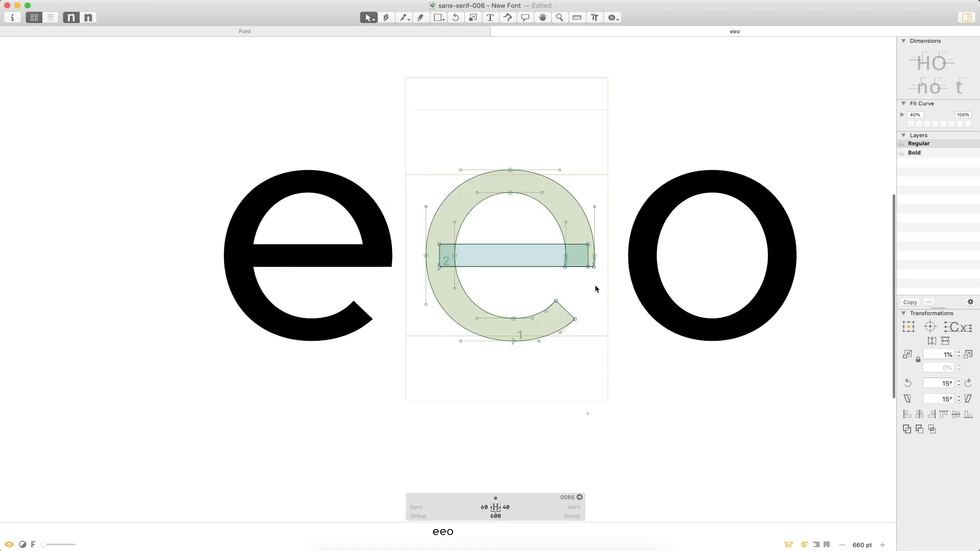
left_click_drag(586, 291, 540, 343)
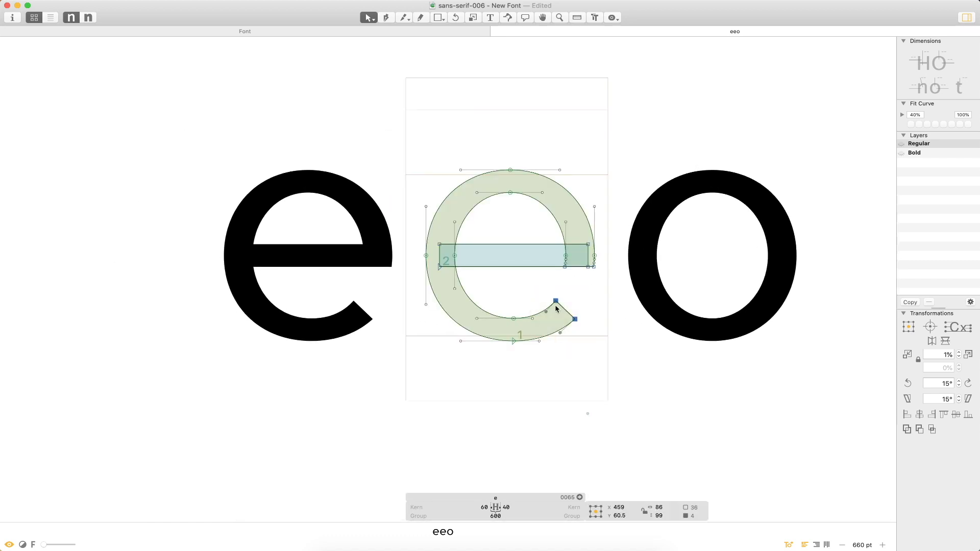
left_click_drag(588, 278, 516, 368)
key("shift+Right")
key("shift+Right")
key("shift+Right")
key("shift+Right")
key("shift+Up")
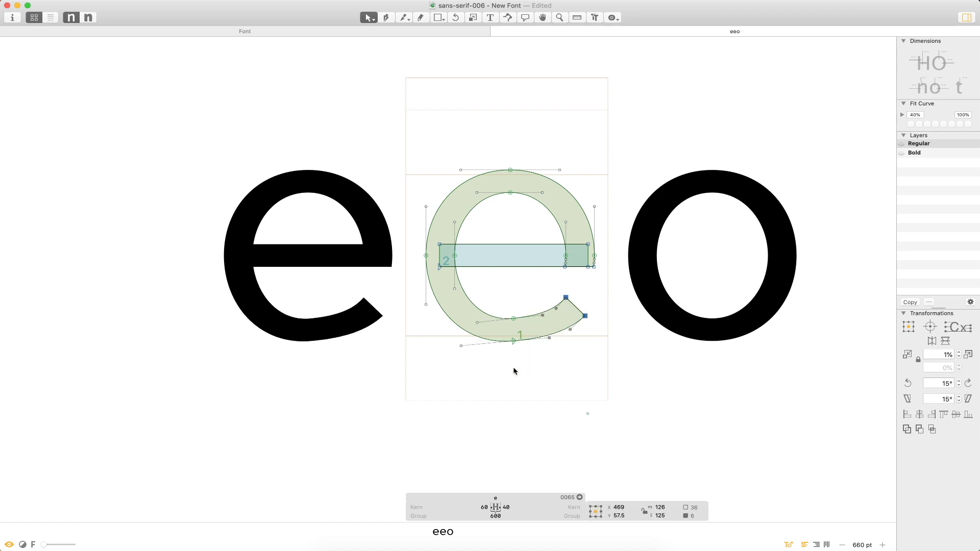
key("super+z")
- Raise the terminal's two end nodes 30 units and shift them further right, centring the pair at X 505, Y 90.5
left_click_drag(602, 282, 534, 344)
key("shift+Up")
key("shift+Up")
key("shift+Up")
key("shift+Up")
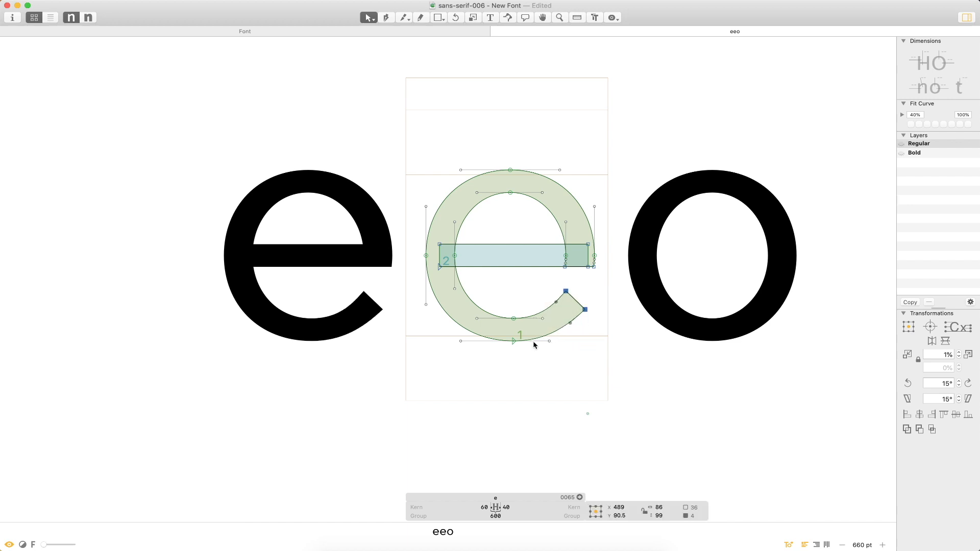
key("shift+Down")
key("shift+Right")
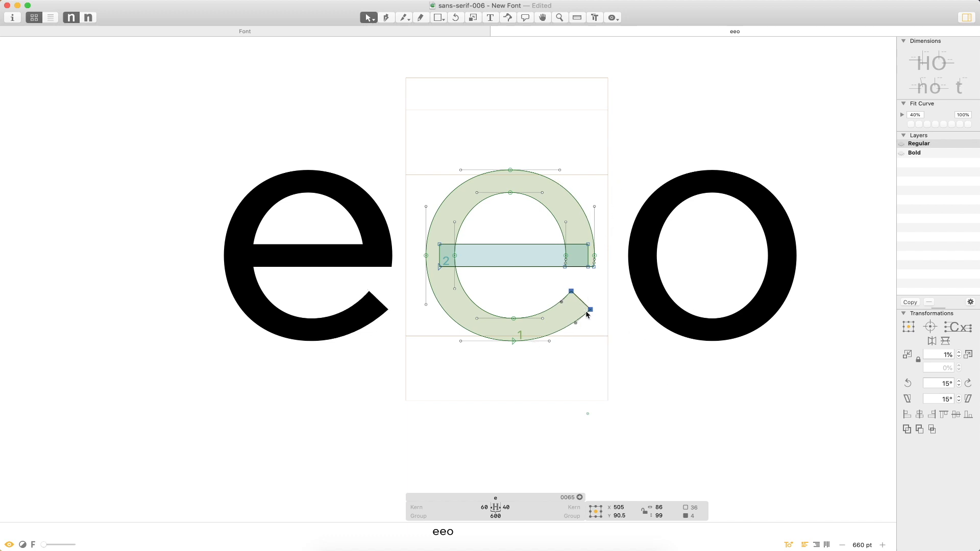
- Move the terminal's outer corner node slightly up and inward to refine the diagonal cut
key("super+space")
left_click_drag(643, 247, 437, 401)
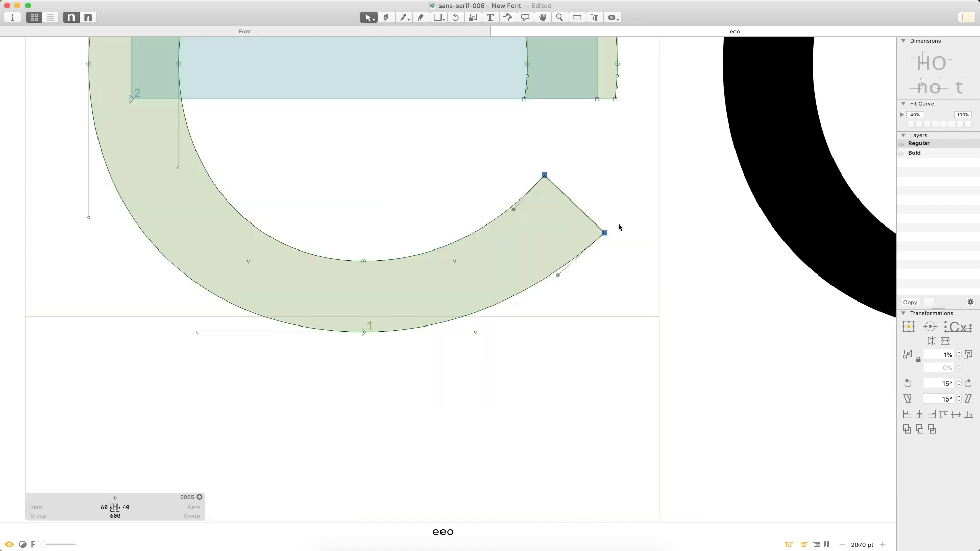
left_click(604, 233)
left_click_drag(605, 234, 597, 227)
key("super+minus")
key("super+minus")
key("super+minus")
key("space")
left_click_drag(533, 266, 590, 315)
left_click(536, 294)
- Move the terminal's inner corner node slightly down and right to X 495, Y 136
key("super+space")
left_click_drag(610, 254, 434, 397)
left_click_drag(487, 203, 484, 198)
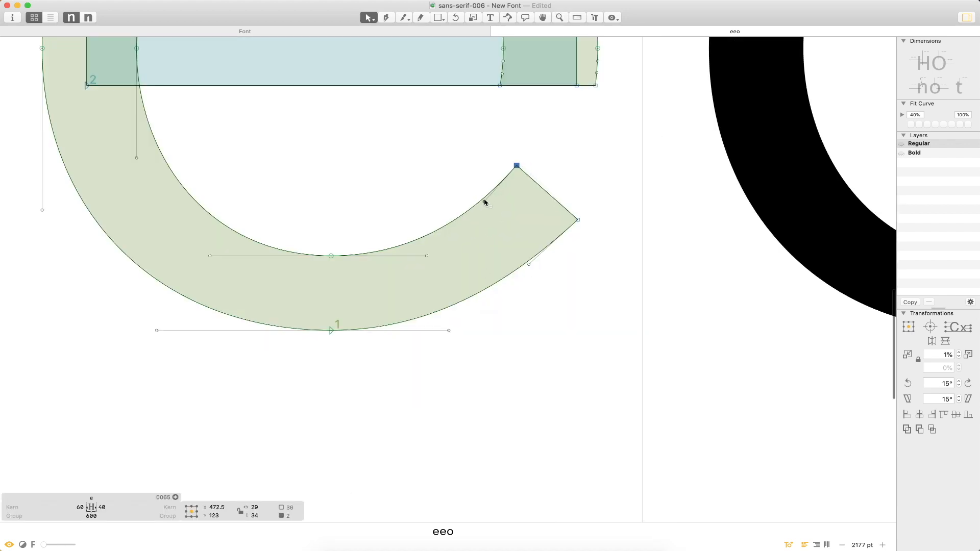
key("super+z")
left_click_drag(540, 145, 483, 199)
left_click_drag(521, 165, 525, 170)
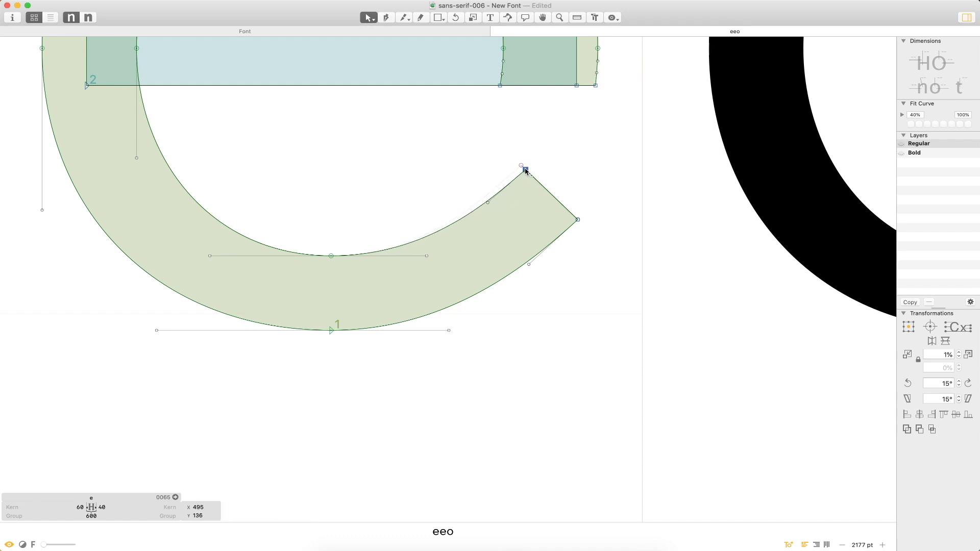
left_click(552, 169)
key("super+minus")
key("super+minus")
key("space")
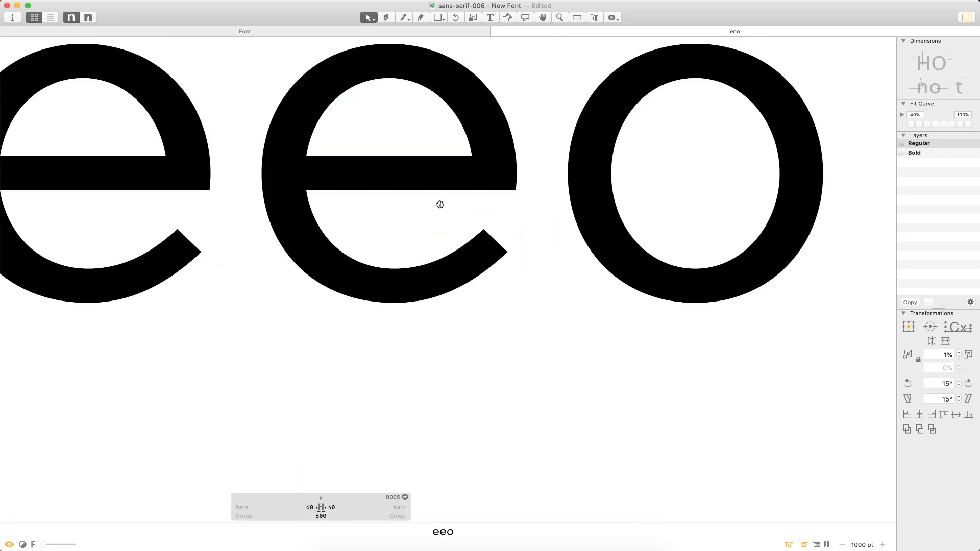
- Move the right-hand handles of the e's two bottom curve nodes 12 units right, centring the pair at X 428
left_click_drag(445, 209, 536, 235)
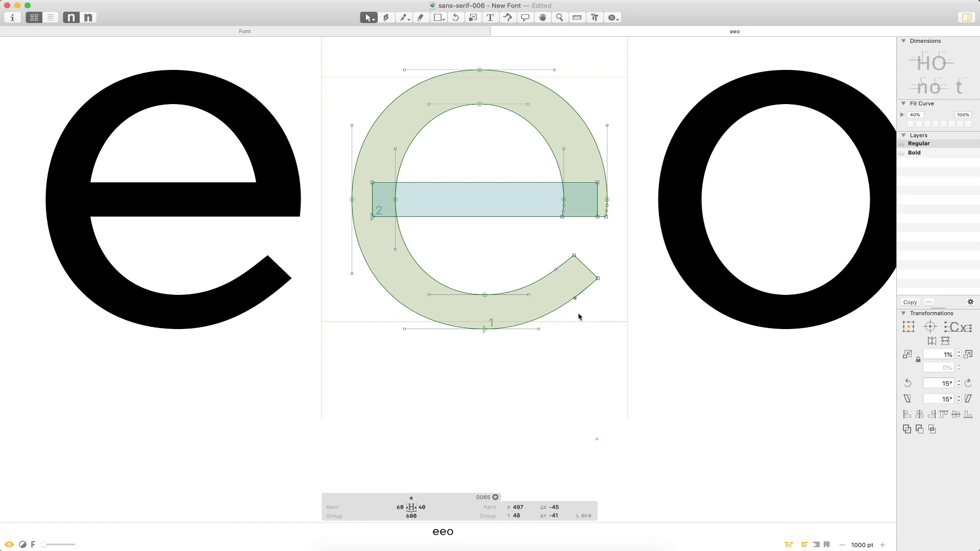
left_click_drag(520, 292, 561, 354)
key("shift+Right")
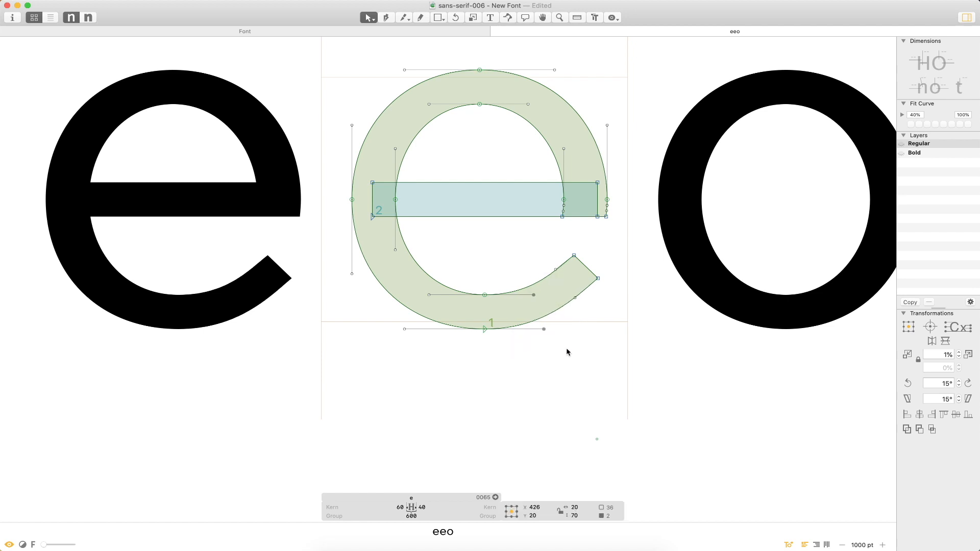
key("Right")
key("Right")
- Nudge the two curve handles at the e's diagonal terminal right and down, centring the pair at X 483, Y 71
left_click_drag(539, 253, 564, 285)
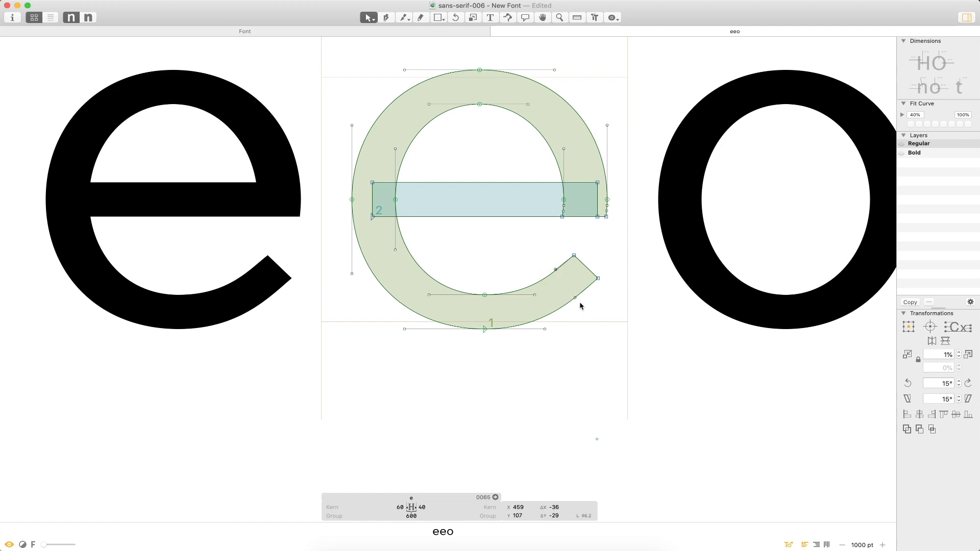
key("Right")
key("Down")
key("Down")
key("Left")
key("Down")
key("super+space")
left_click_drag(633, 203, 367, 416)
left_click_drag(543, 175, 625, 262)
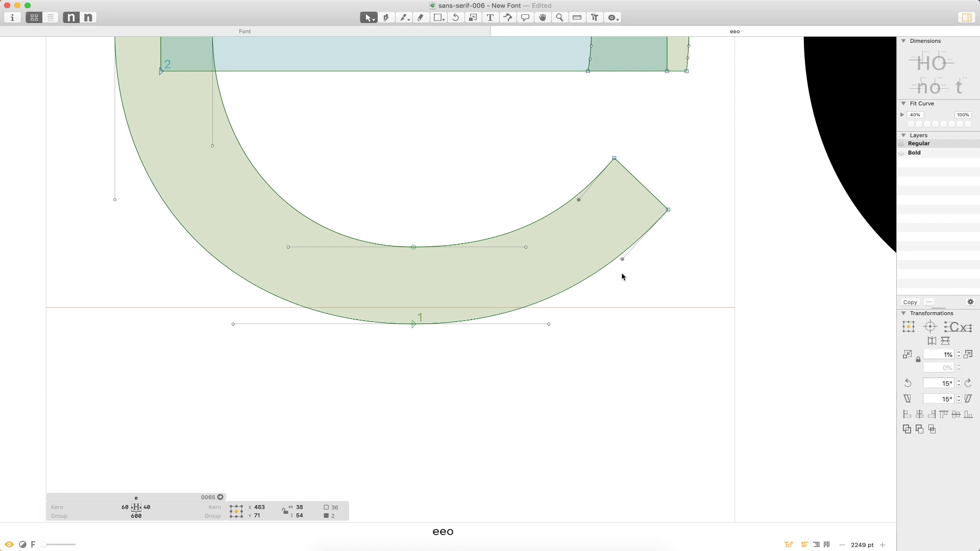
left_click(621, 278)
- Move the terminal's inner corner node 3 units left and 2 units up
key("space")
key("super+minus")
left_click_drag(564, 172, 547, 217)
key("Left")
key("Up")
key("Left")
key("Up")
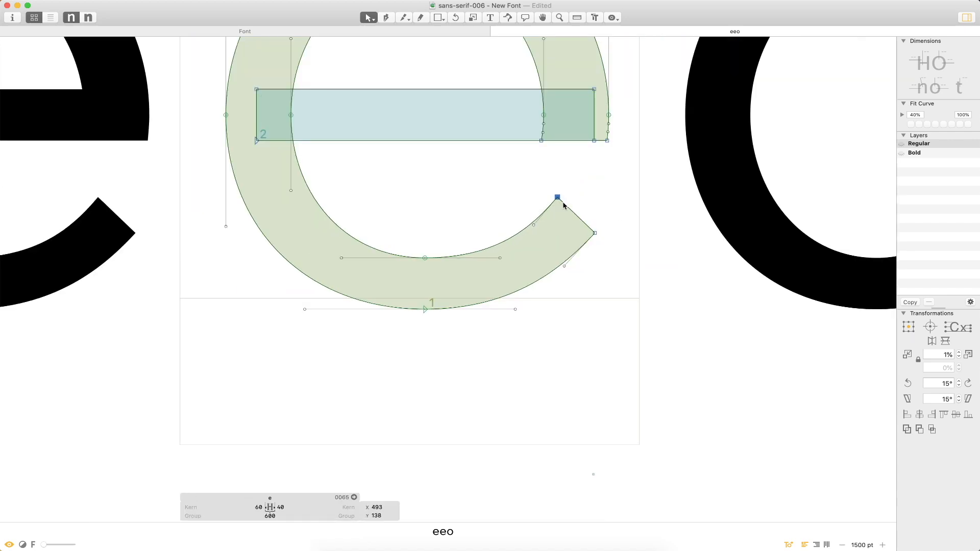
key("Left")
left_click(605, 209)
- Nudge the terminal's inner corner node slightly down and right to X 493, Y 137
key("super+minus")
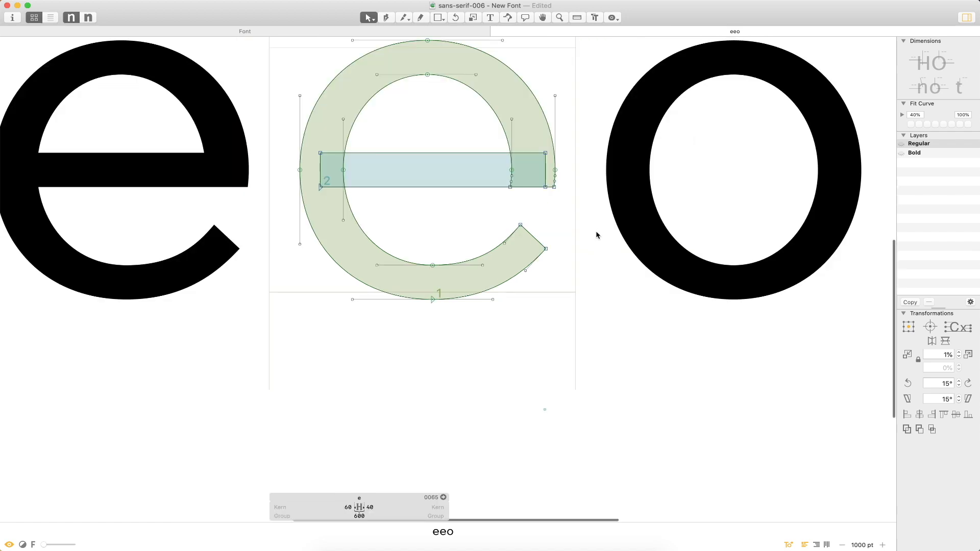
left_click_drag(515, 212, 545, 241)
key("Down")
key("Right")
key("Right")
- Nudge the terminal's inner curve handle one unit left and up, and shift both terminal handles left to centre X 479
left_click(505, 243)
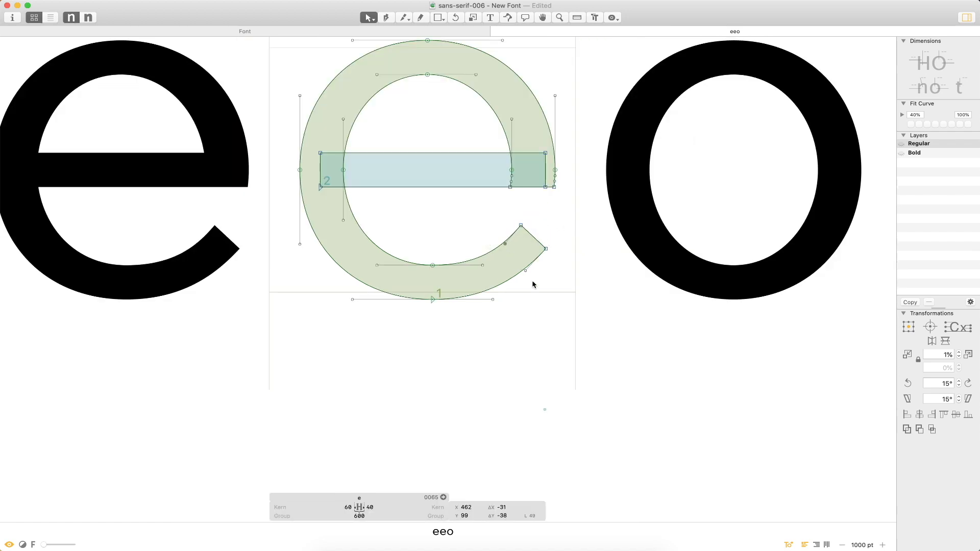
key("Left")
key("Up")
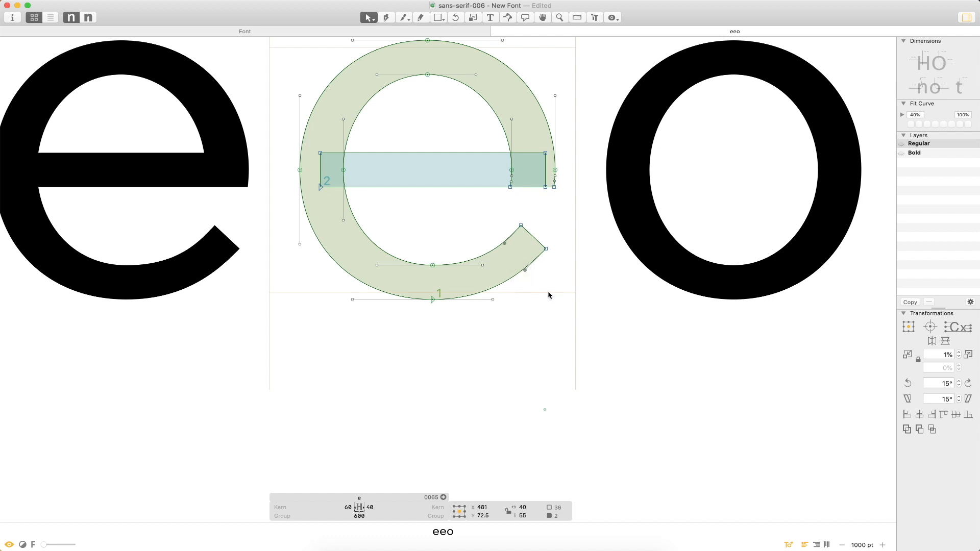
key("Left")
key("Left")
left_click(538, 307)
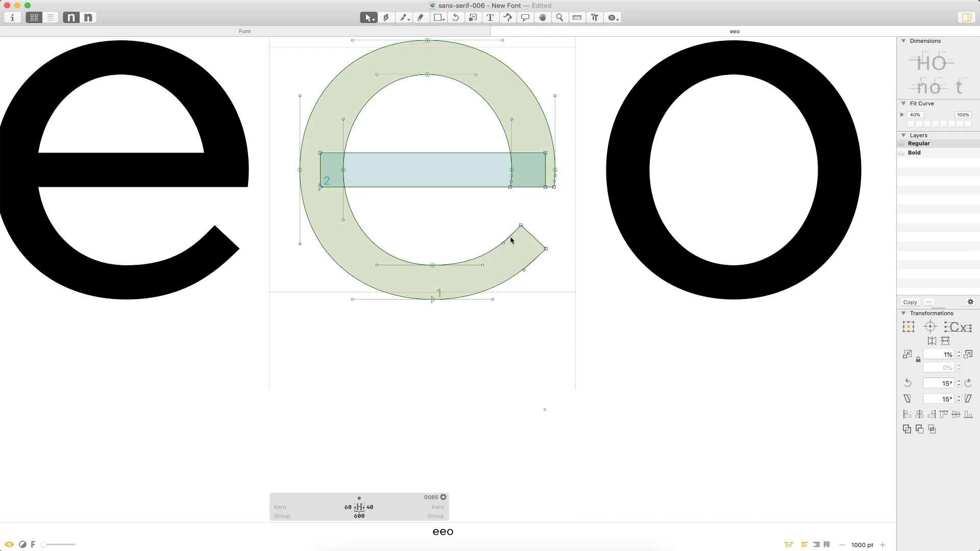
- Shift the right-hand handles of the two bottom curve nodes 7 units left overall
left_click_drag(507, 333, 506, 333)
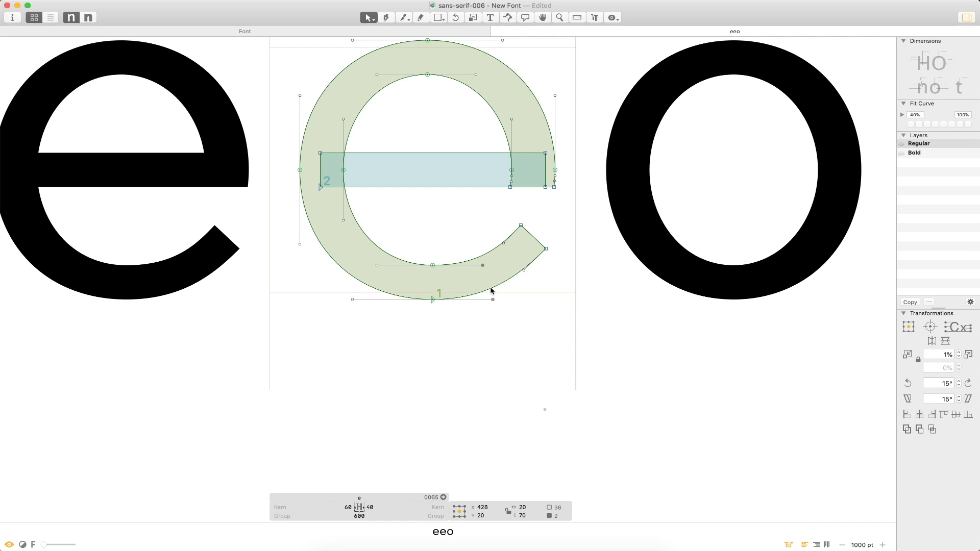
key("shift+Left")
key("Right")
key("Right")
key("Right")
left_click(512, 364)
- Examine the filled e shapes beside the o at small and large sizes to judge the curve and terminal
key("super+minus")
key("super+minus")
key("super+minus")
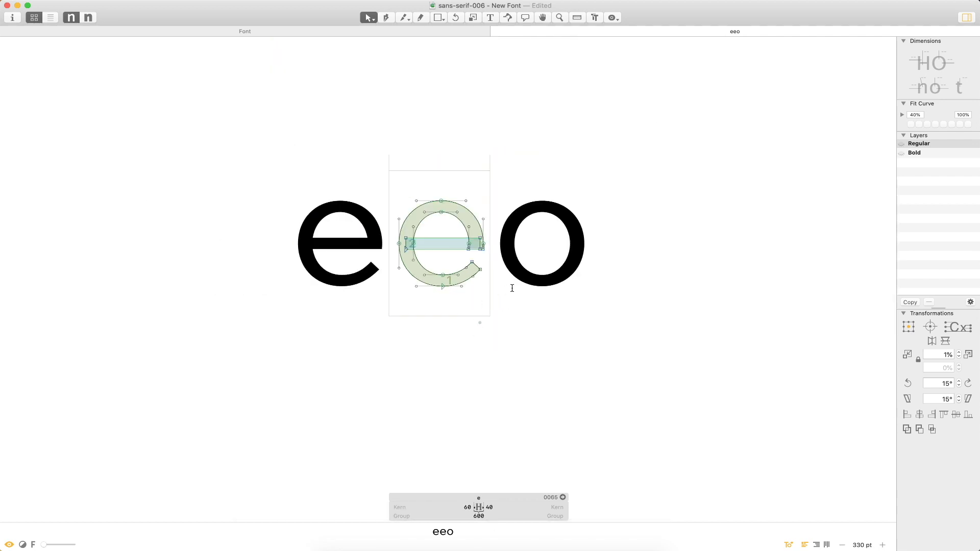
key("t")
left_click(596, 269)
key("Escape")
key("super+space")
left_click_drag(582, 146, 347, 357)
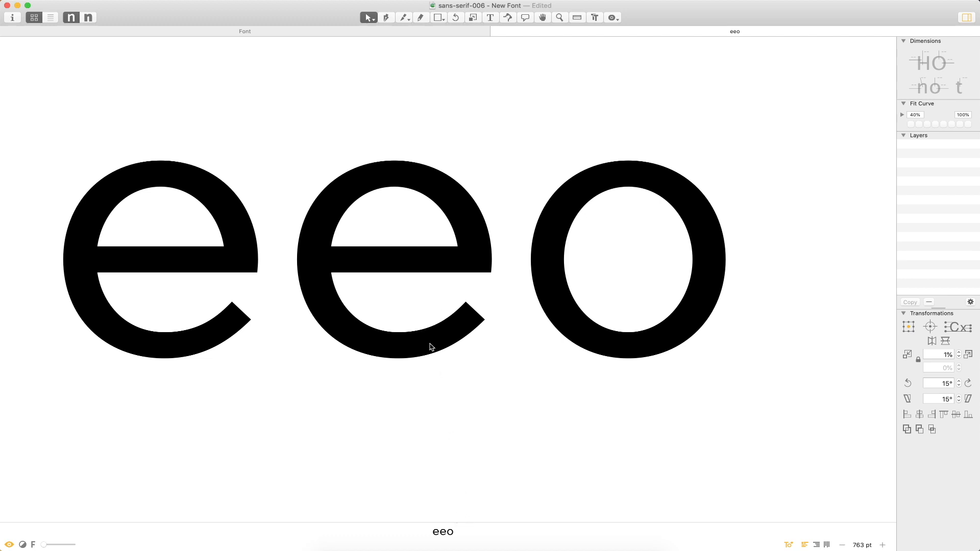
- Reopen the second e for editing and fine-tune the diagonal terminal's two curve handles in single-unit nudges
key("super+space")
left_click_drag(553, 186, 277, 434)
double_click(415, 348)
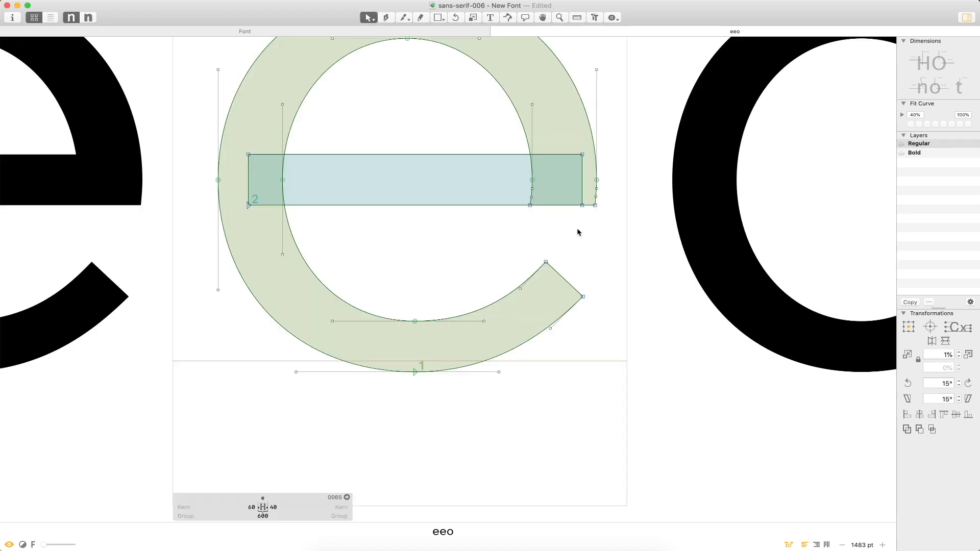
left_click_drag(508, 280, 574, 372)
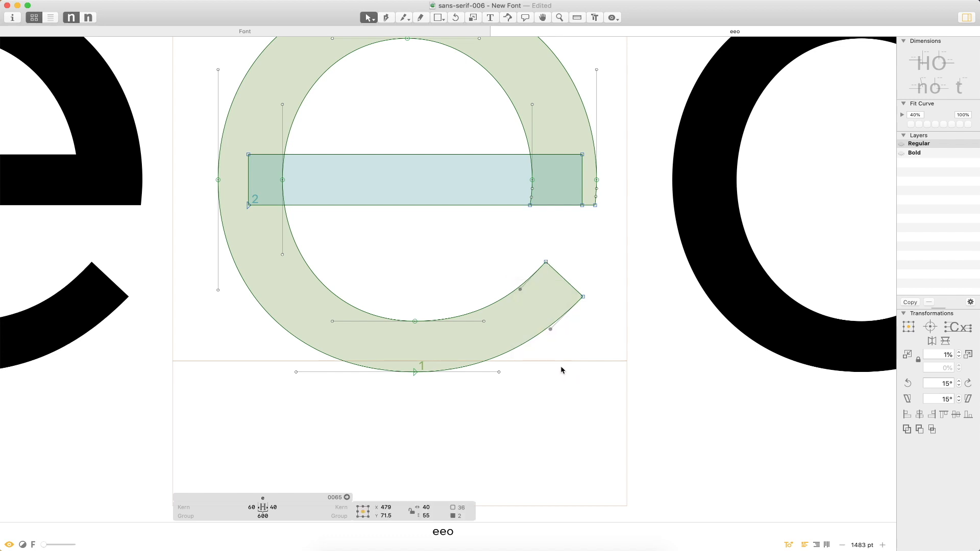
key("Right")
key("Right")
key("Down")
left_click(555, 365)
key("Left")
key("Left")
key("Up")
key("Down")
key("Right")
left_click(542, 369)
- Preview the e beside the o and move the bottom outer node's right-hand handle 10 units right
key("super+minus")
key("super+minus")
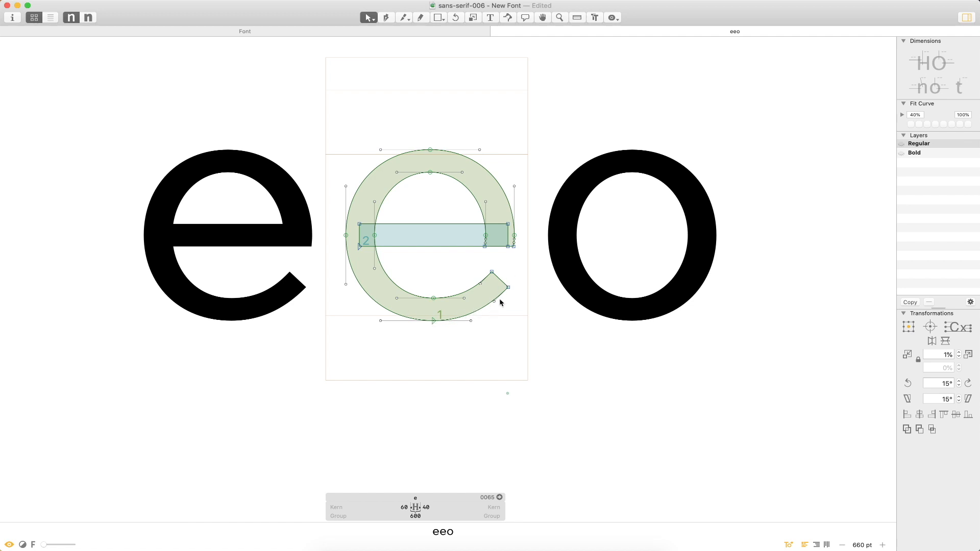
key("t")
key("Right")
key("Escape")
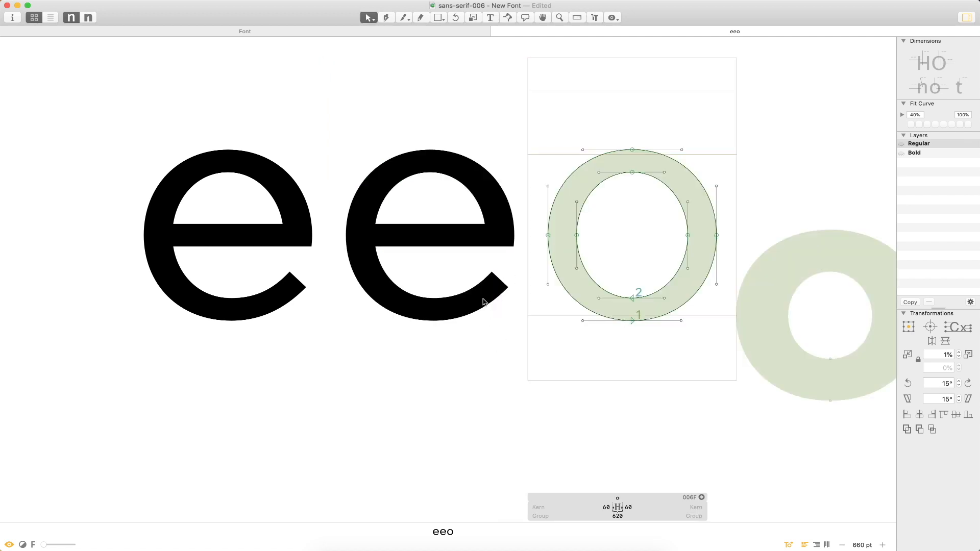
double_click(494, 302)
left_click(497, 301)
mouse_move(498, 302)
left_mouse_down()
mouse_move(504, 324)
mouse_move(492, 353)
left_mouse_up()
left_click(491, 350)
left_click_drag(483, 311, 462, 337)
key("shift+Right")
key("shift+Left")
key("shift+Right")
left_click(475, 366)
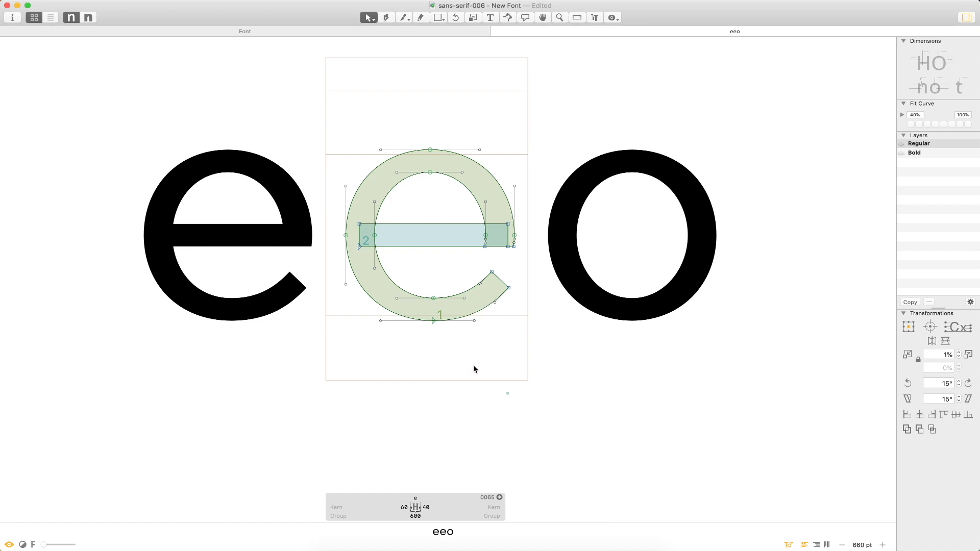
- Replace the sample text with "eelooo" and preview it at 250 pt
key("super+minus")
key("Escape")
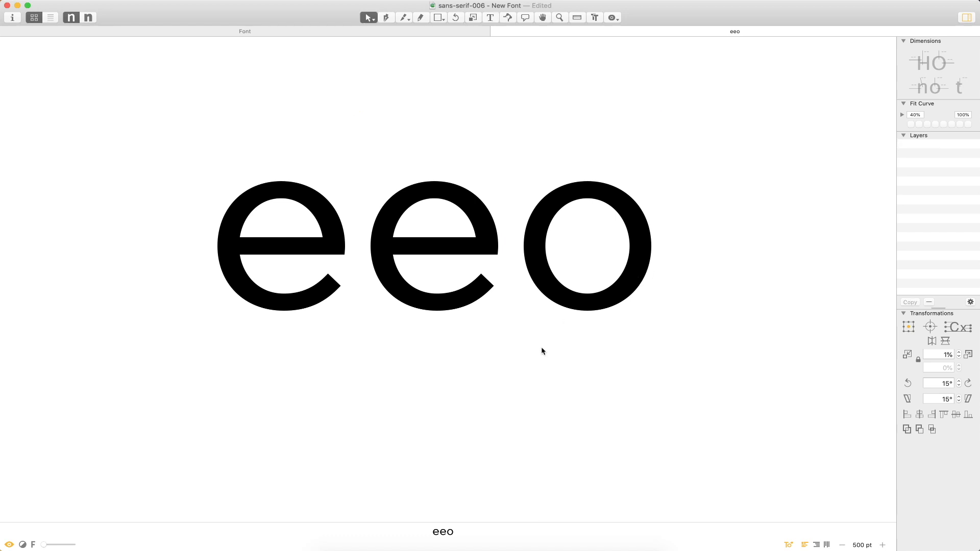
key("super+minus")
key("super+minus")
scroll(579, 229, "up", 2)
scroll(580, 229, "left", 2)
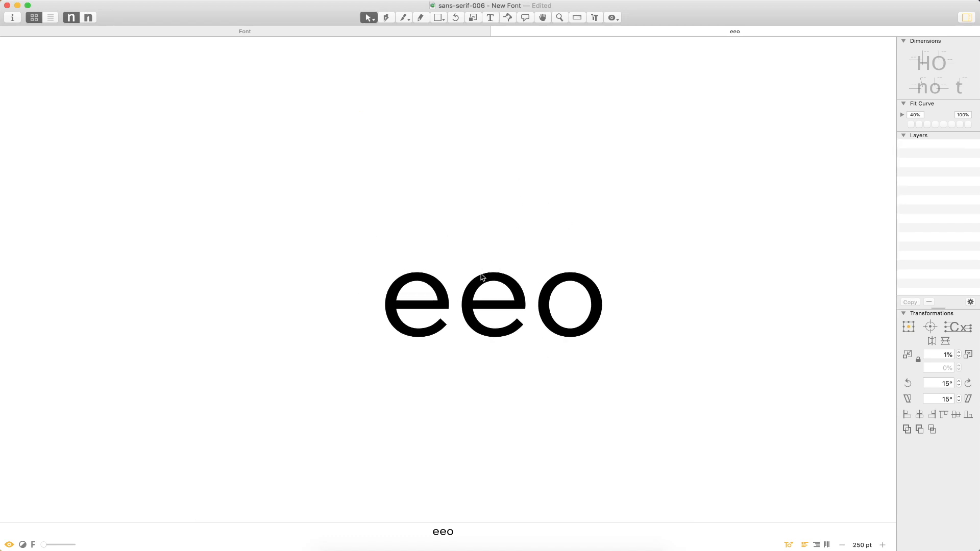
key("t")
key("super+a")
type("f")
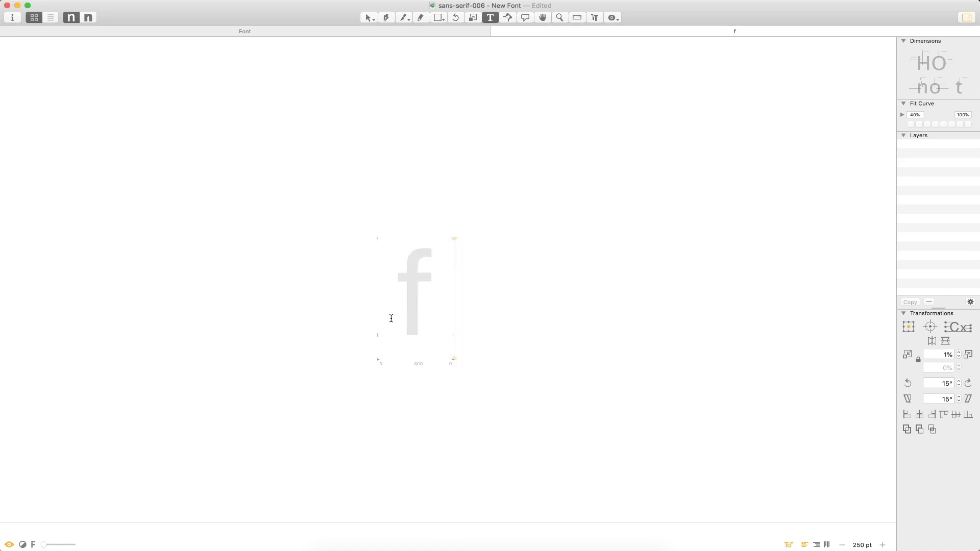
key("BackSpace")
type("eel")
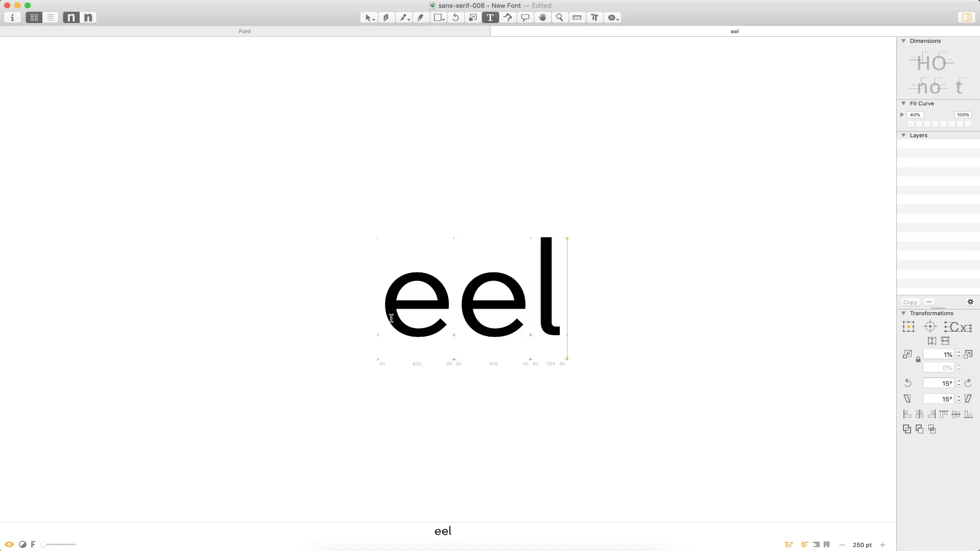
type("ooo")
key("Escape")
- Open the first e for editing and set its right sidebearing to 60
double_click(745, 338)
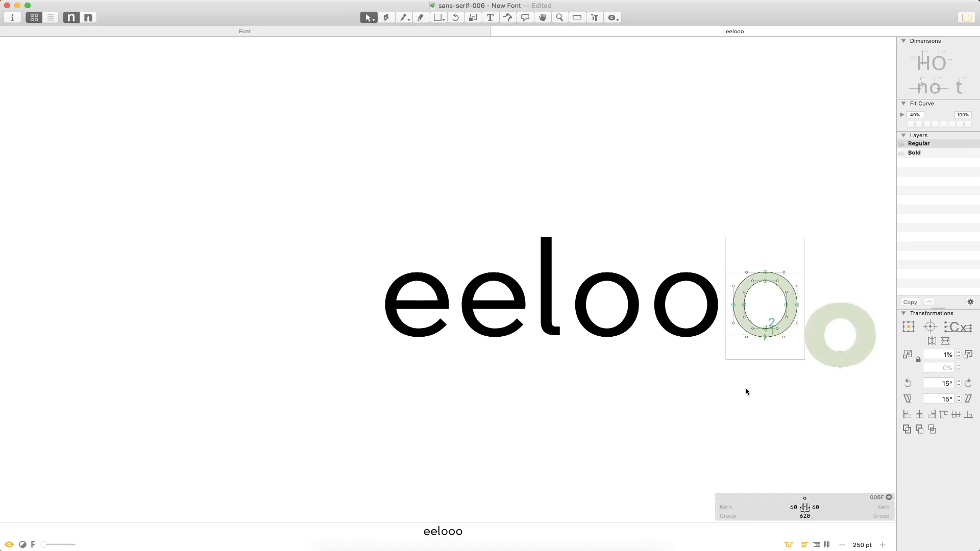
double_click(408, 328)
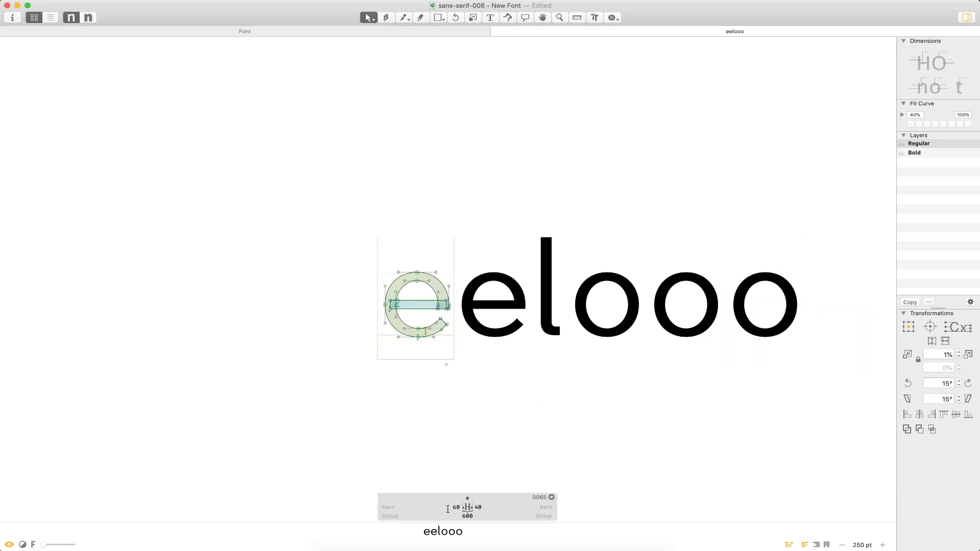
left_click(477, 508)
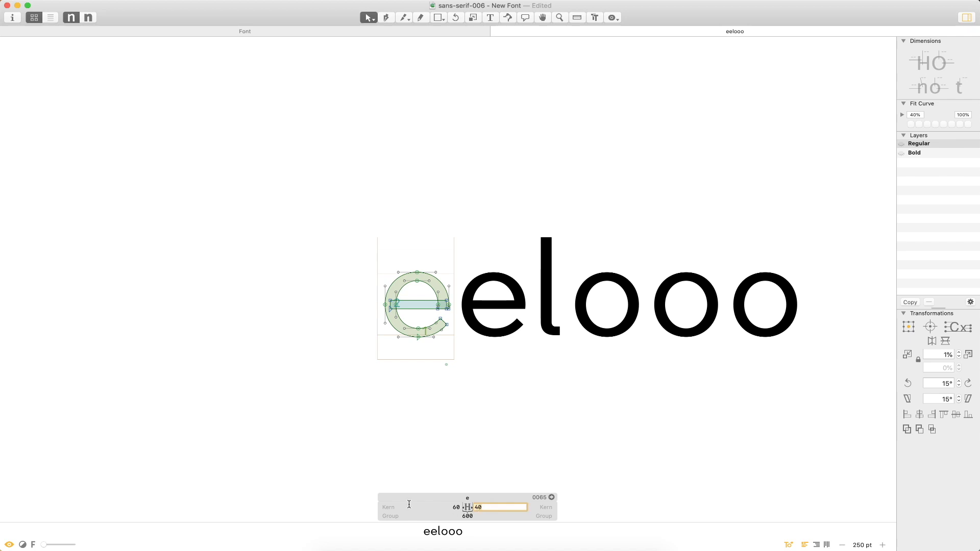
key("Return")
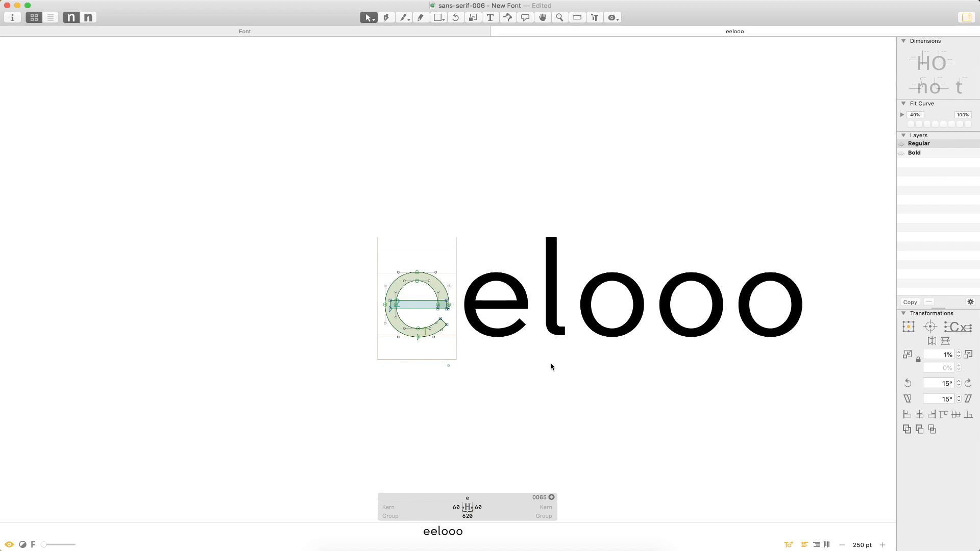
- Replace the sample text with "meeel" and preview it at 100 pt
key("t")
key("super+a")
key("super+0")
type("m")
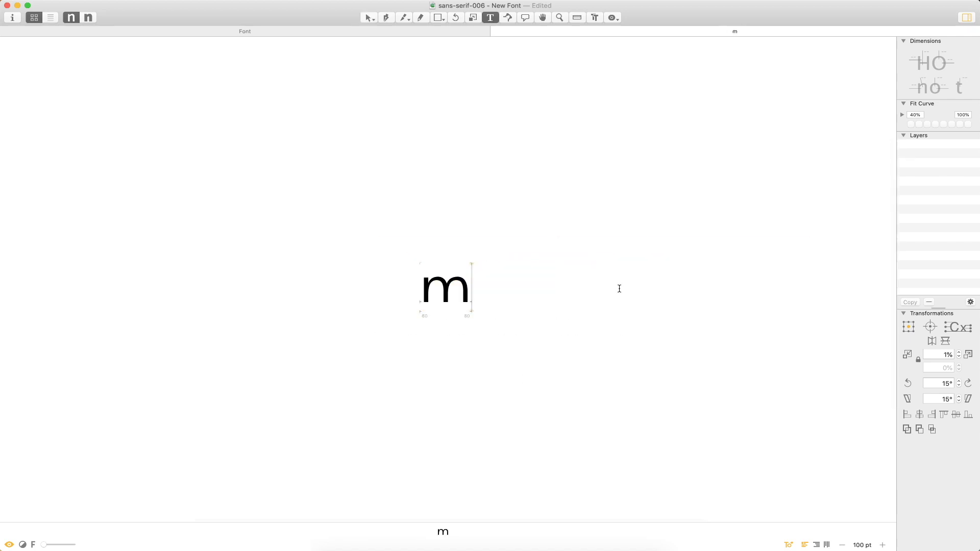
type("eeel")
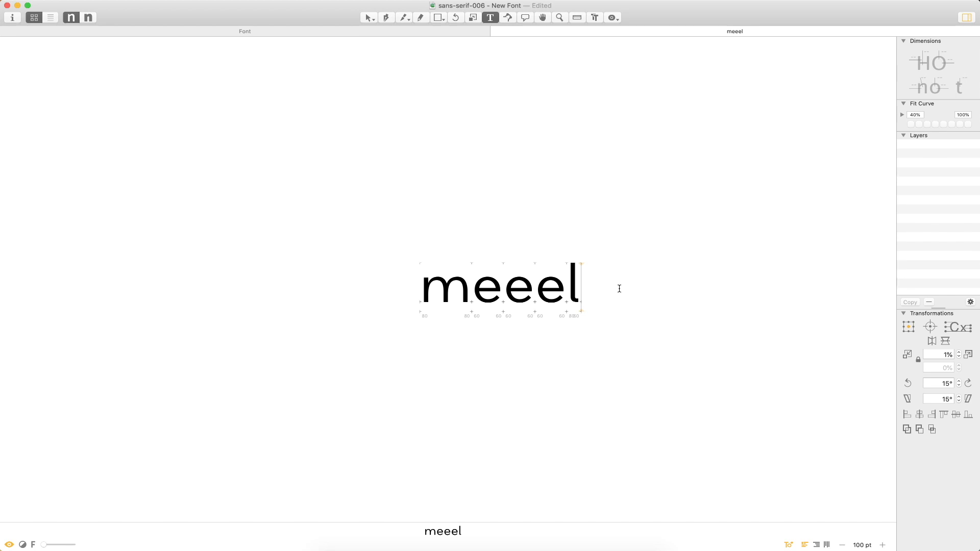
key("Escape")
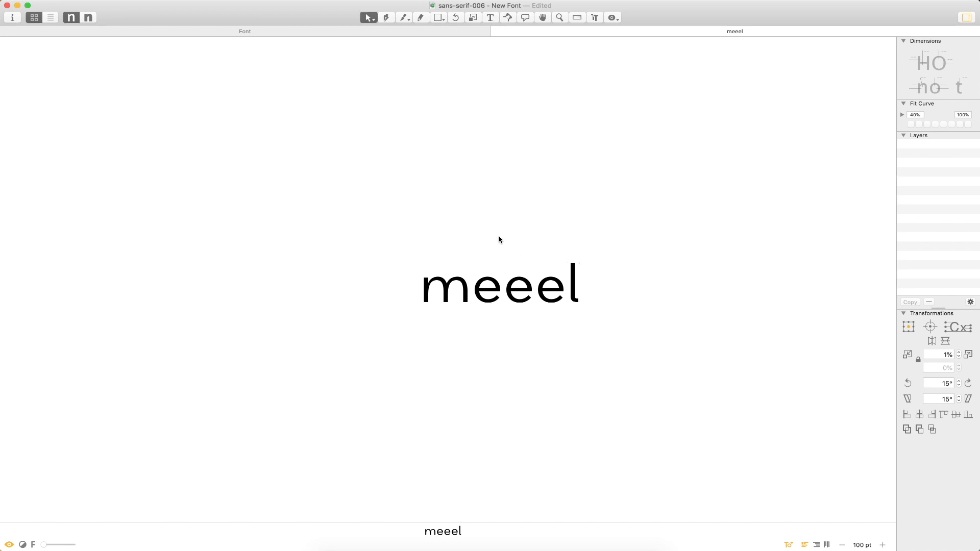
- Close the sample text, open the lowercase e from the font overview and insert "ccc" before it
key("super+w")
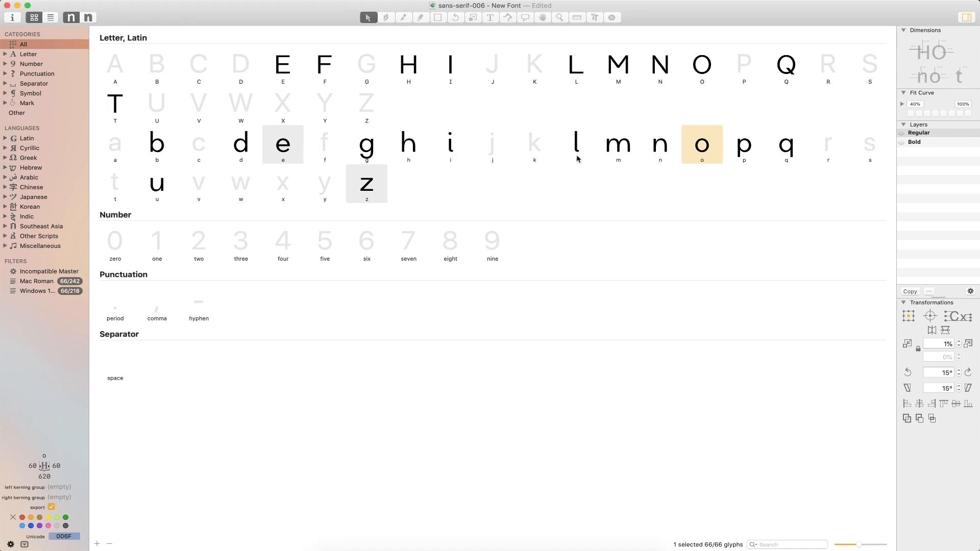
double_click(281, 153)
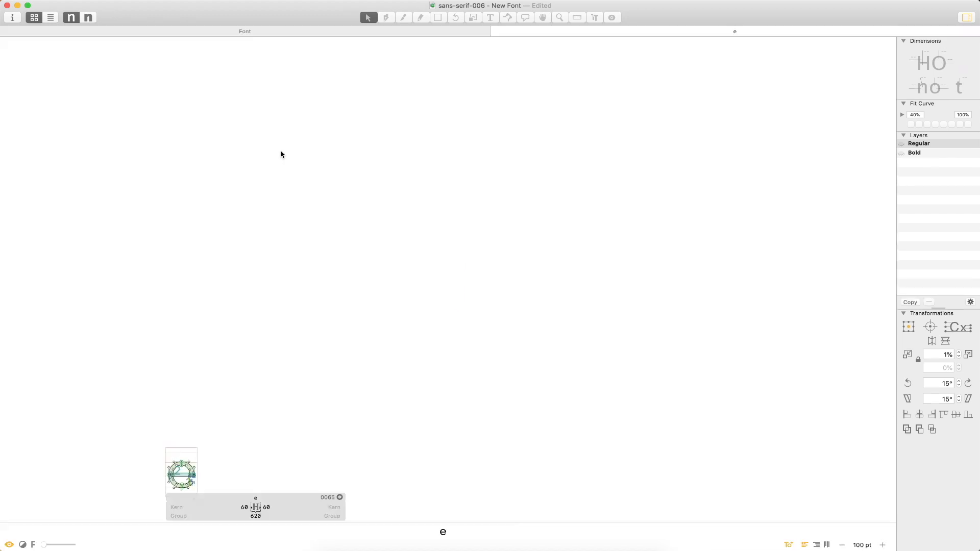
type("tccc")
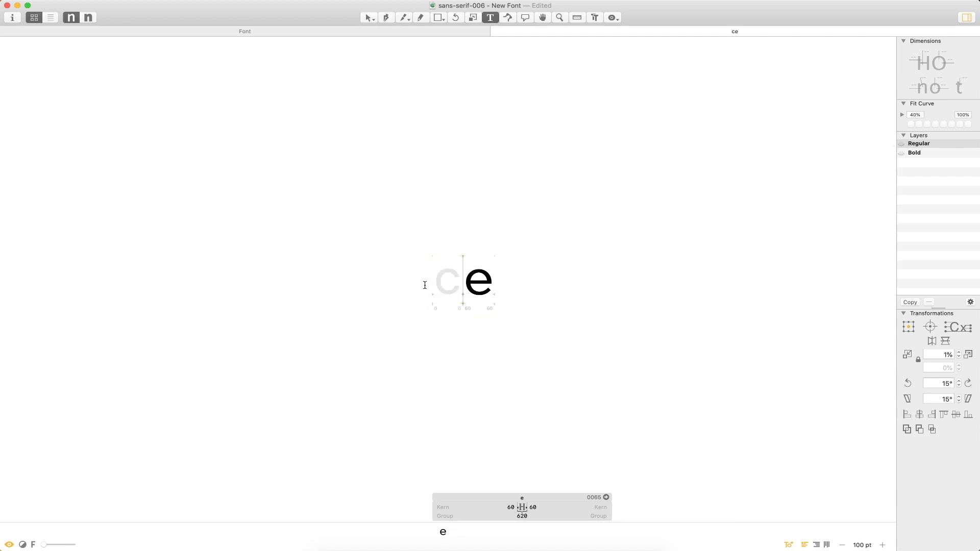
key("Escape")
- Open the third c for editing at 660 pt and paste the e's outline into it
key("super+plus")
key("super+plus")
key("super+plus")
key("super+plus")
key("space")
left_click_drag(678, 245, 318, 227)
double_click(509, 279)
key("super+v")
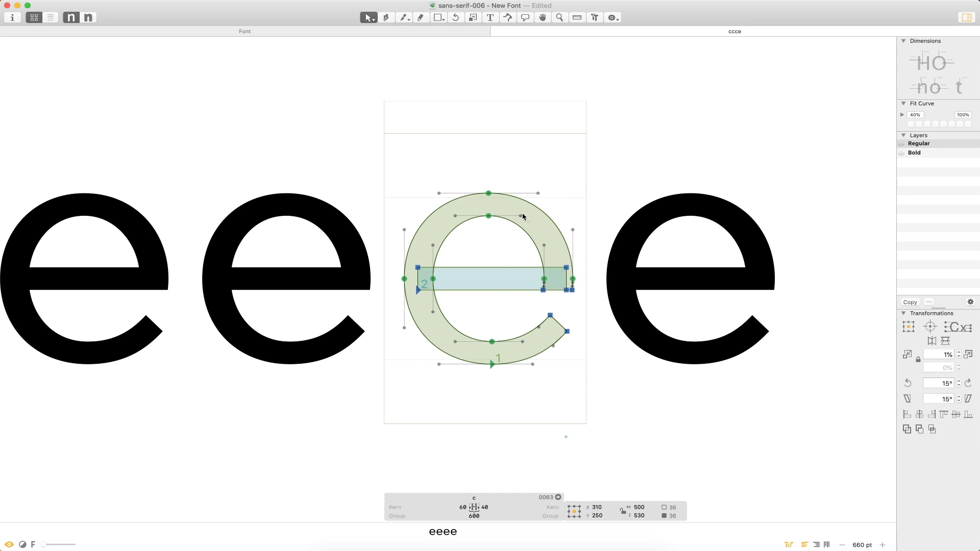
- Set the c's right sidebearing to 60 and delete the crossbar rectangle from its outline
left_click(506, 505)
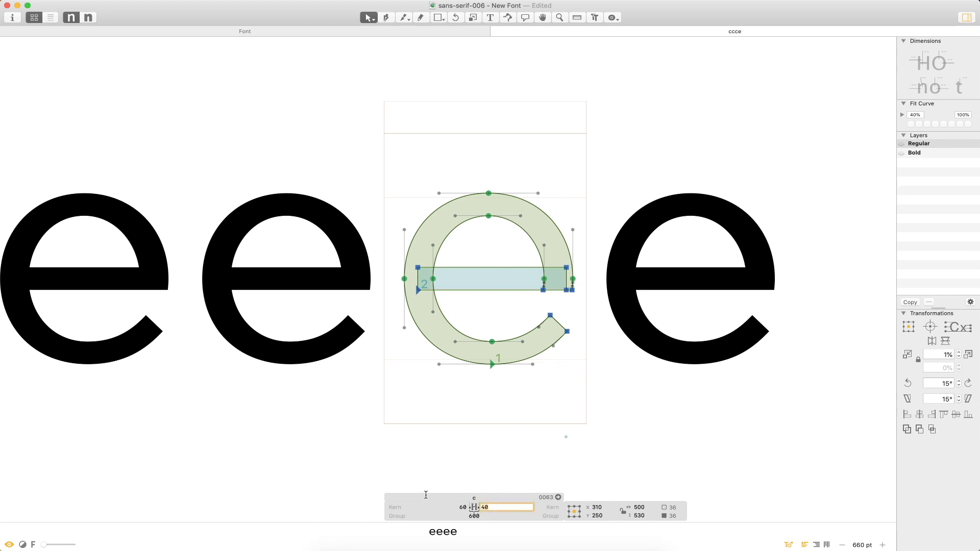
type("60")
key("Return")
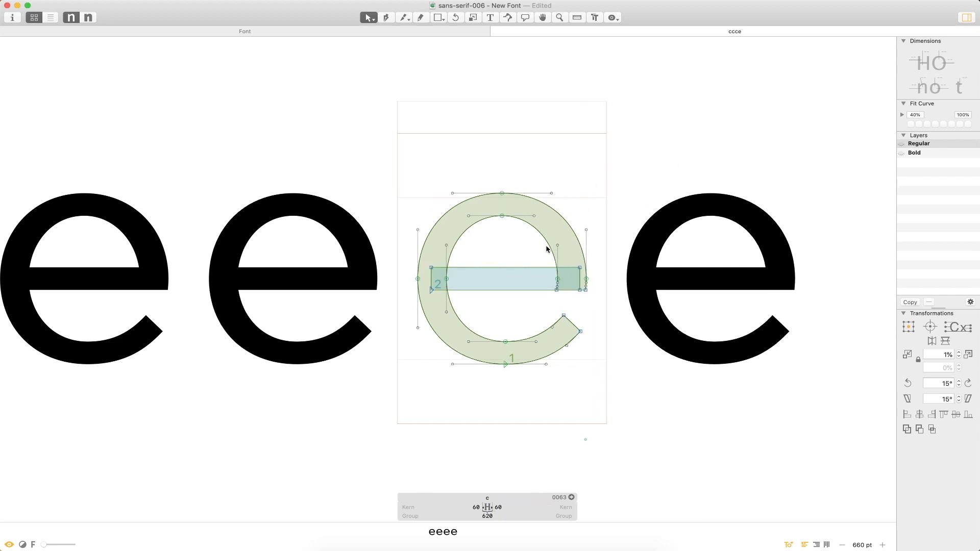
left_click(513, 268)
key("BackSpace")
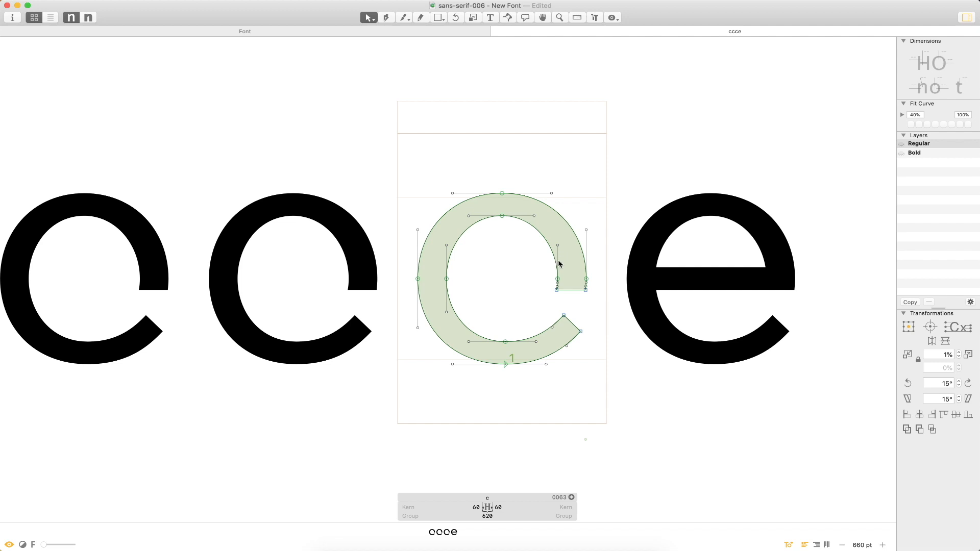
- Delete the c's entire outline and insert an "o" between the last c and the e in the sample text
left_click_drag(606, 152, 396, 454)
key("t")
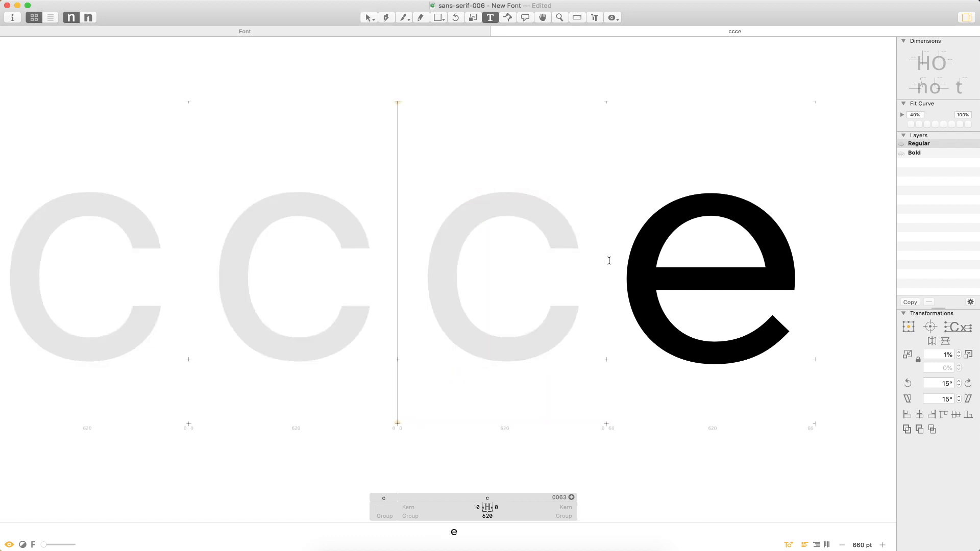
left_click(607, 260)
type("o")
key("Escape")
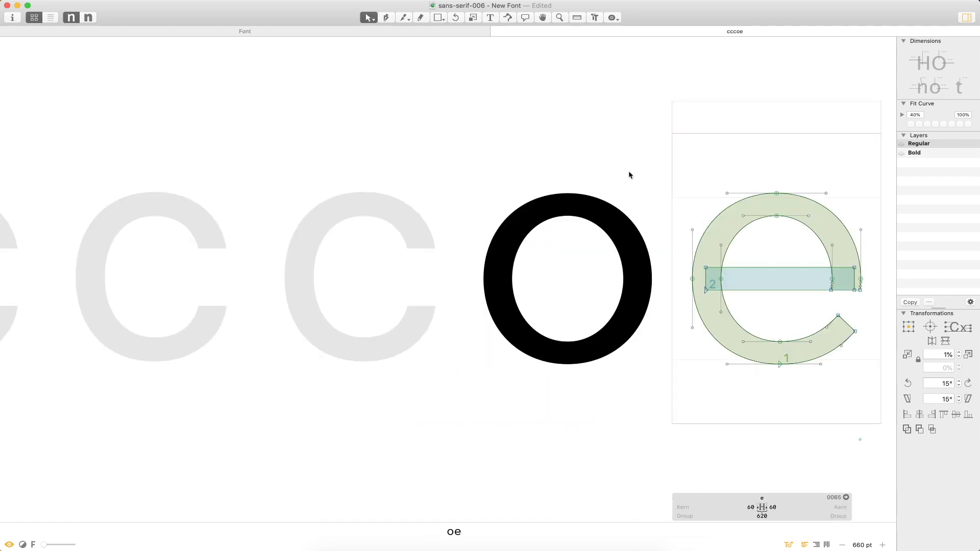
- Copy the o's outline and paste it into the third c
double_click(586, 246)
double_click(385, 266)
key("super+v")
left_click_drag(360, 269, 522, 265)
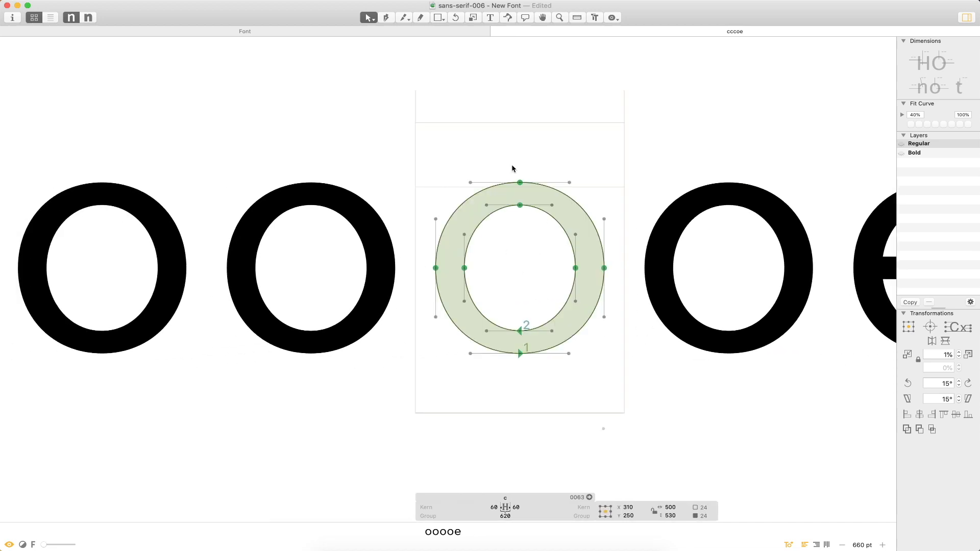
- Draw a square above the pasted ring in the c and rotate it 45° counterclockwise in 15° increments
left_click(439, 19)
left_click_drag(484, 117, 556, 185)
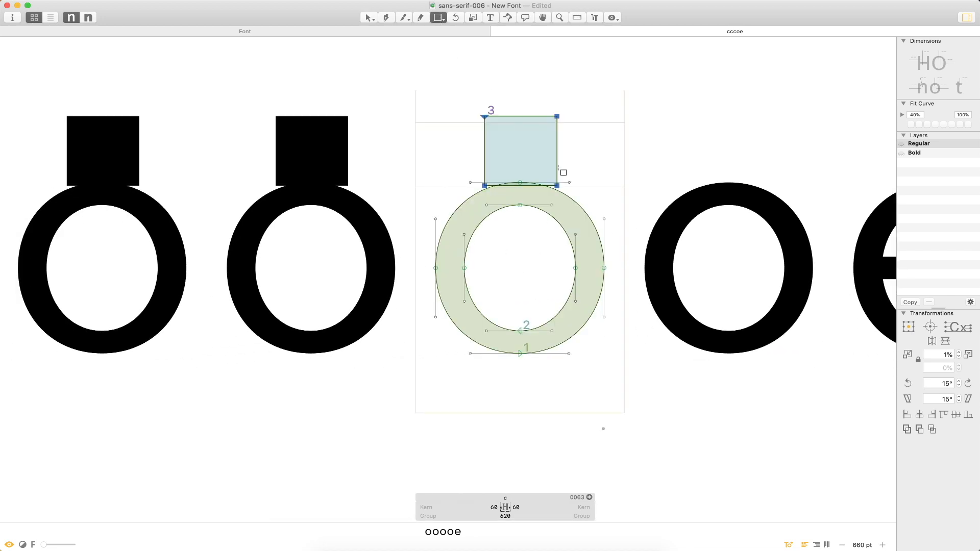
left_click(908, 383)
left_click(908, 383)
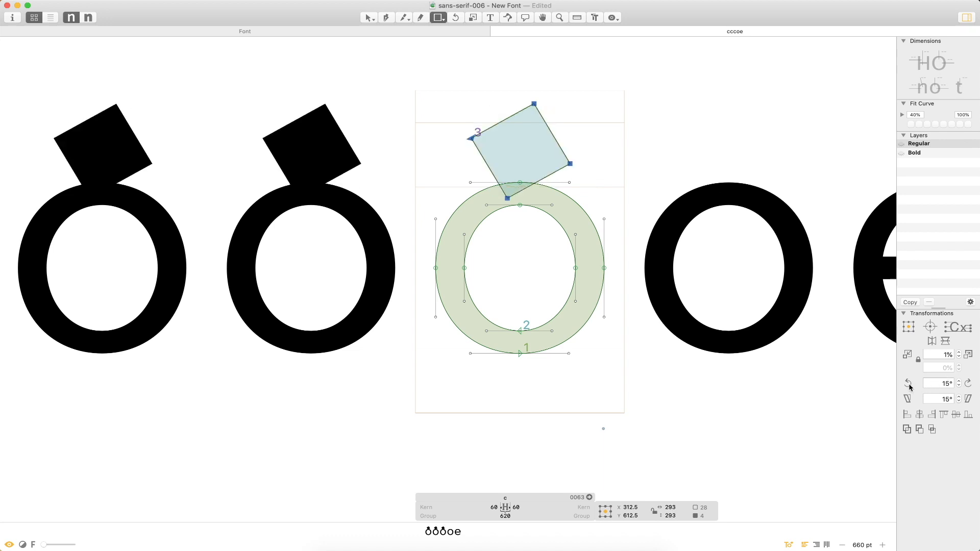
left_click(907, 383)
- Move the rotated square over the ring's upper right side and place an overlapping copy of it over the lower right side
key("v")
left_click(543, 123)
left_click(547, 129)
left_click_drag(553, 131, 619, 232)
double_click(550, 133)
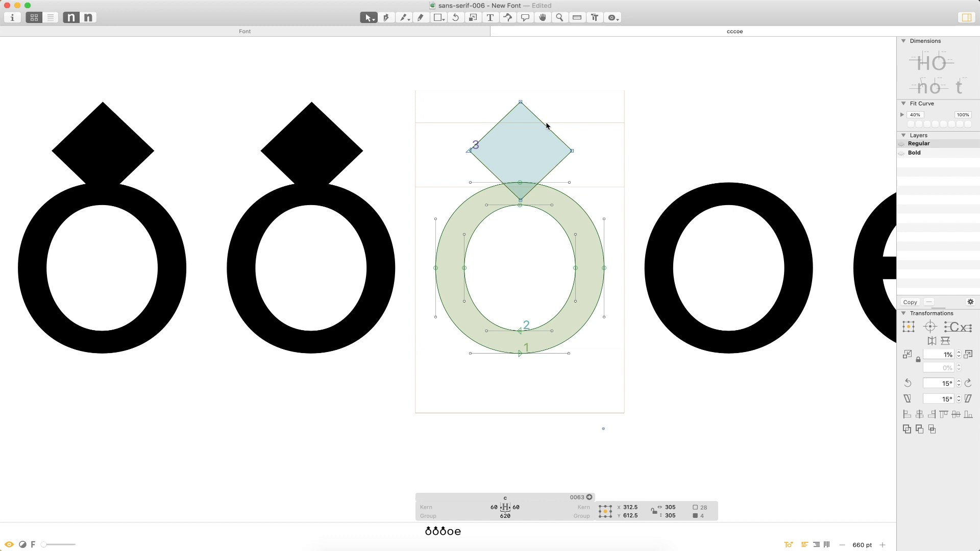
left_click_drag(547, 125, 580, 178)
double_click(549, 133)
left_click_drag(550, 134, 614, 275)
left_click(580, 374)
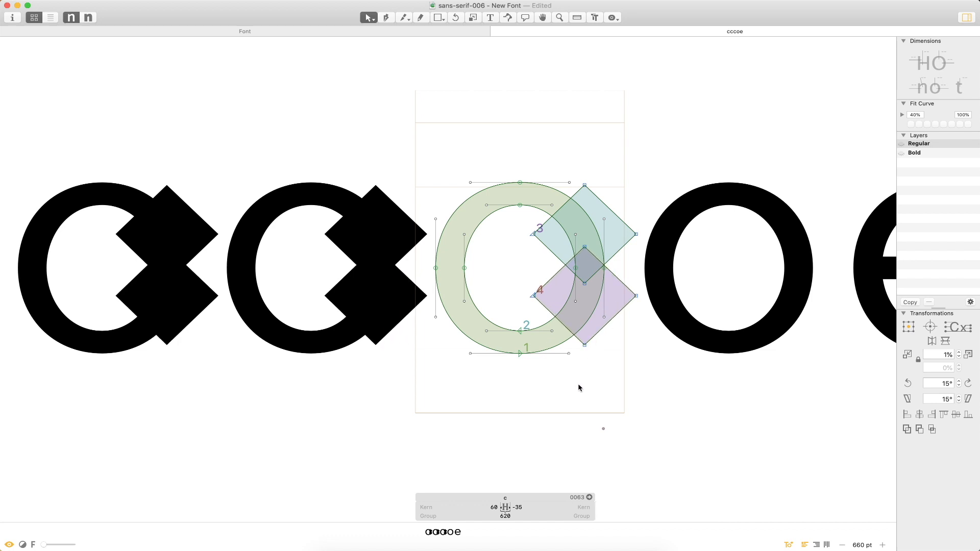
- Select both rotated squares and unite them into one shape
double_click(551, 277)
double_click(554, 256, "shift")
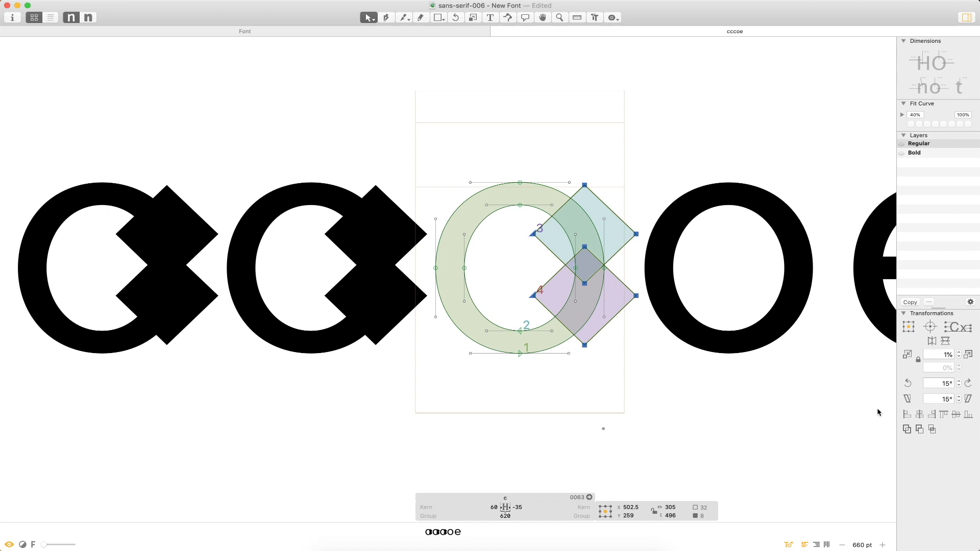
left_click(907, 428)
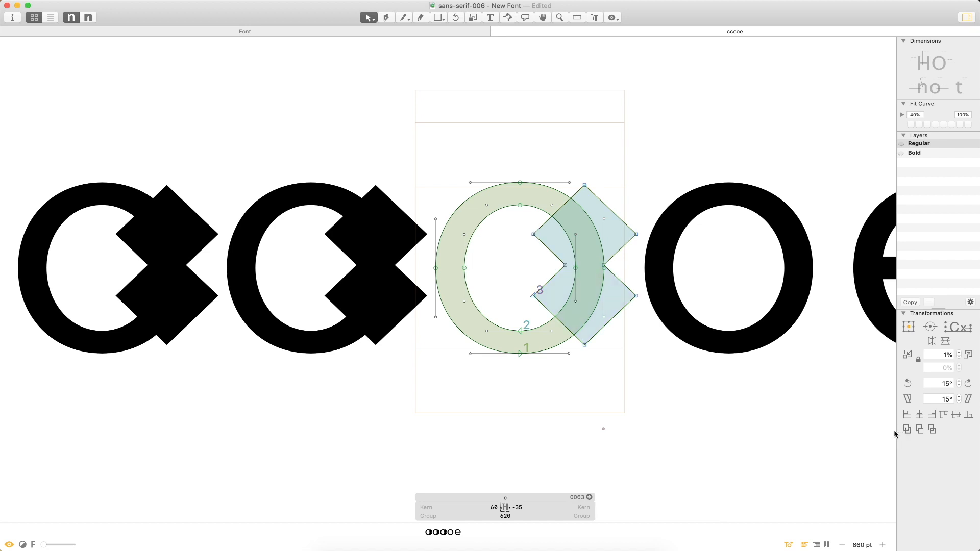
key("super+t")
key("super+t")
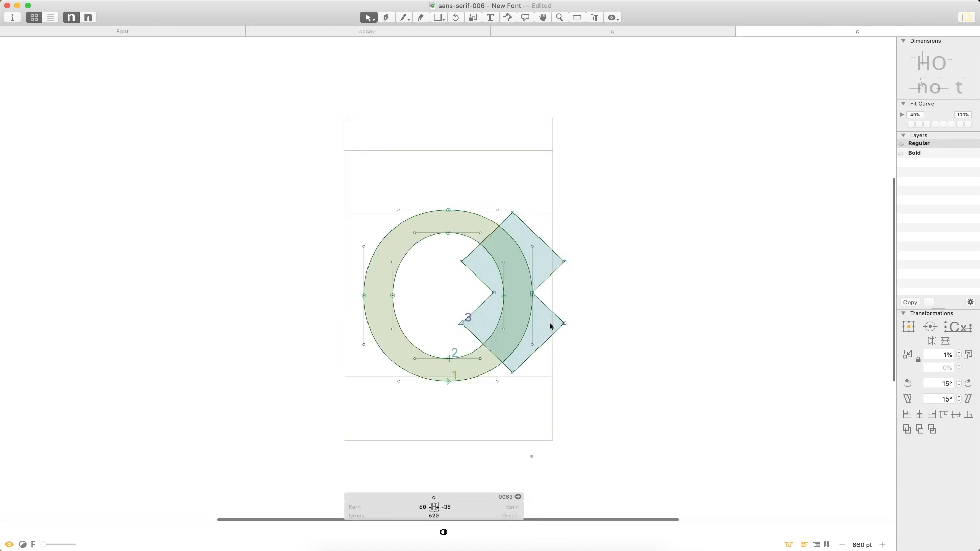
key("super+w")
key("super+w")
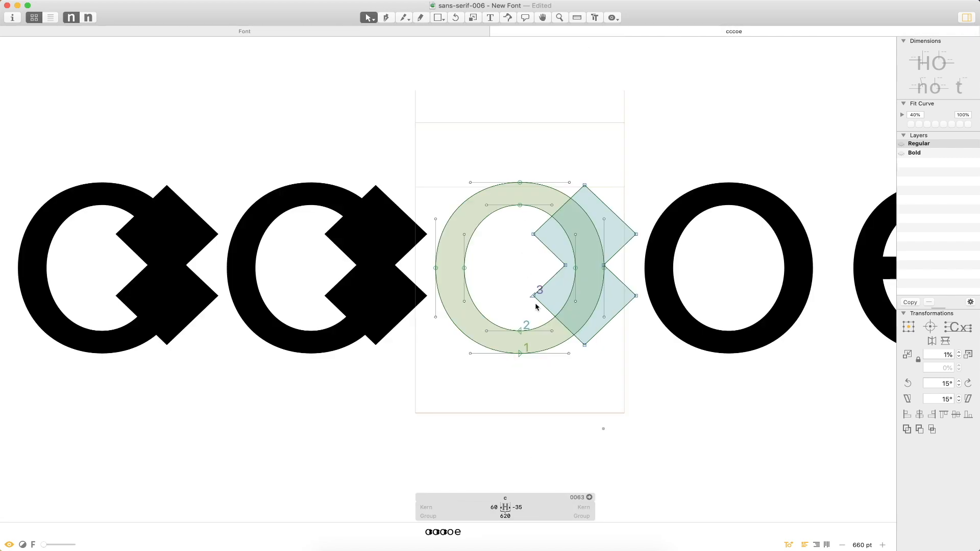
- Try running Fix Compatibility on the c's paths with the merged squares selected
double_click(554, 274)
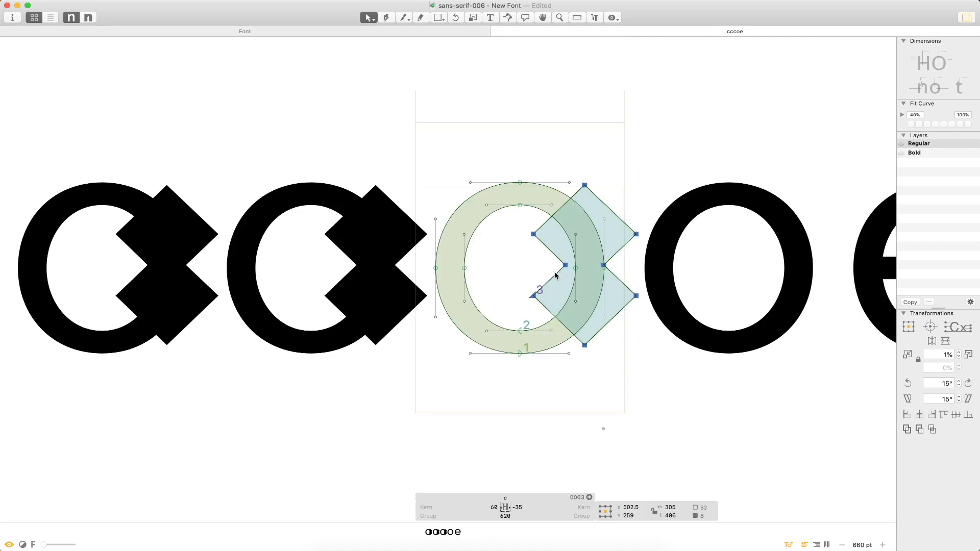
key("ctrl+alt+super+m")
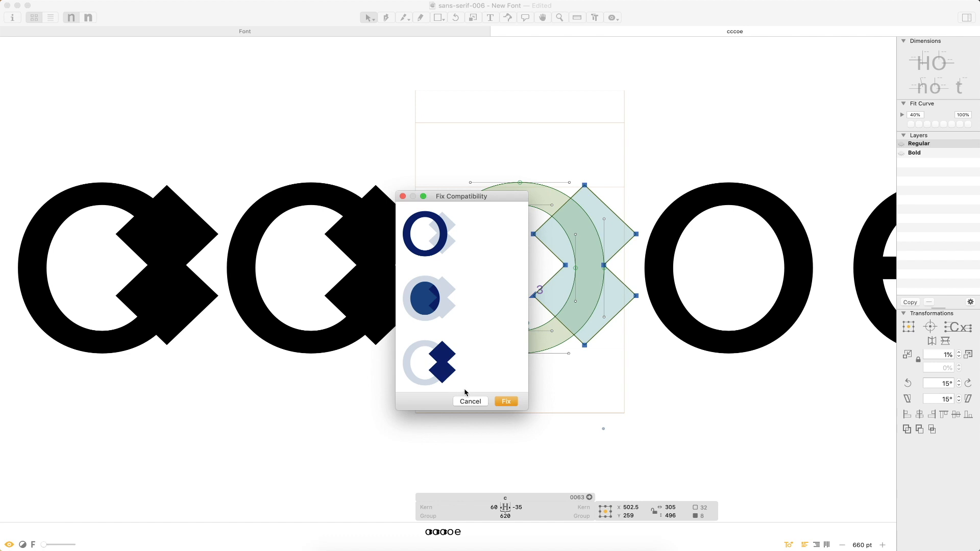
left_click(453, 378)
left_click(505, 402)
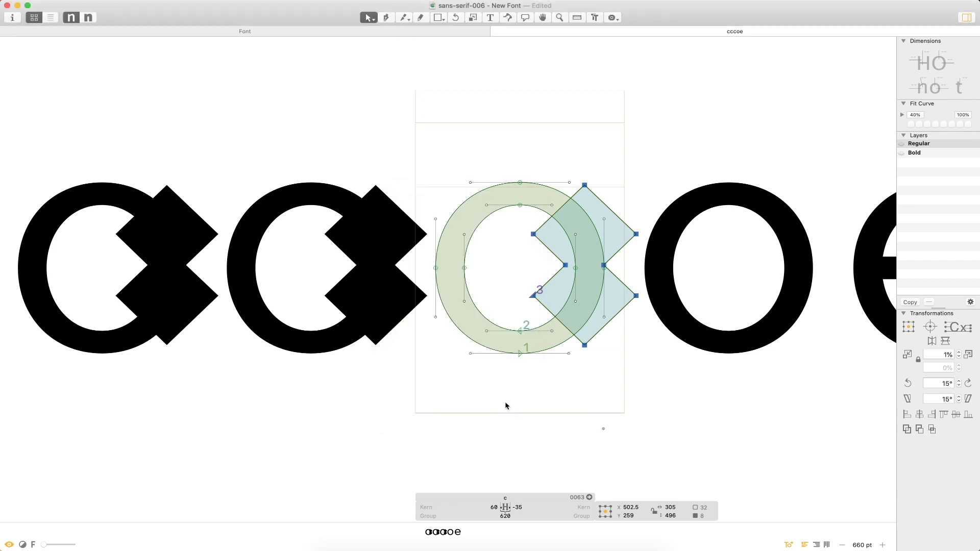
- Reverse the contour direction of the merged squares so they cut into the ring
left_click(158, 0)
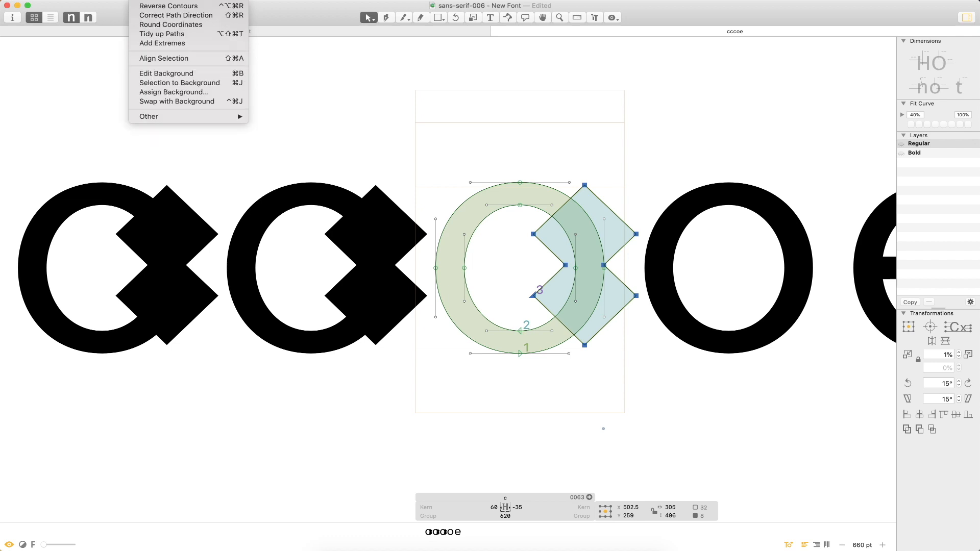
left_click(147, 6)
left_click(497, 103)
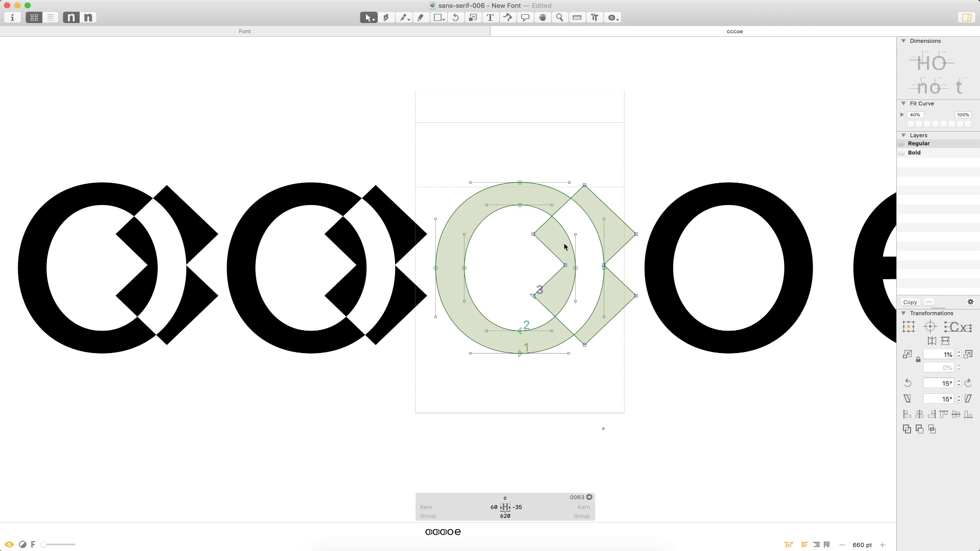
- Scale the merged squares down in 10% increments to 229 wide and 372 high
scroll(612, 192, "right", 6)
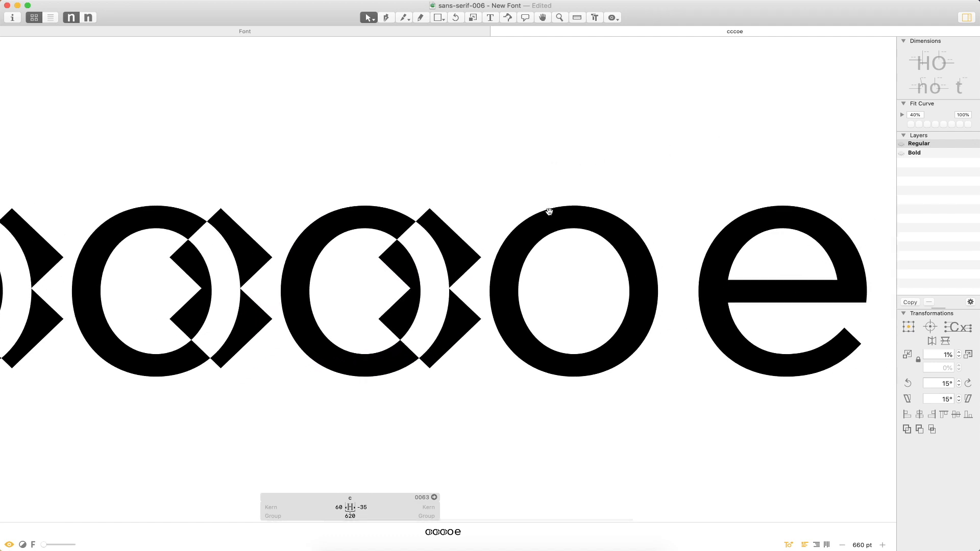
double_click(461, 236)
key("shift+Right")
key("shift+Left")
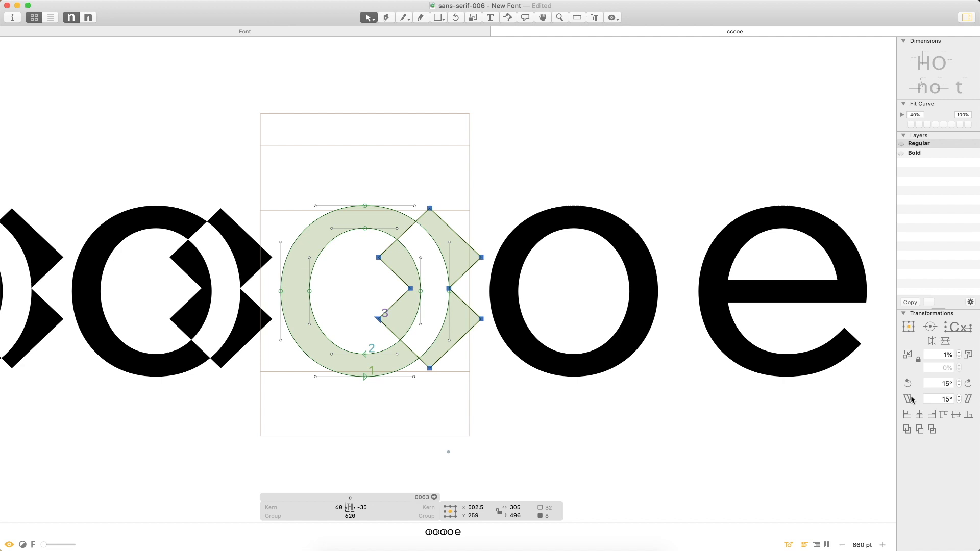
left_click(942, 354)
type("10")
key("Return")
left_click(906, 356)
left_click(906, 355)
left_click(907, 356)
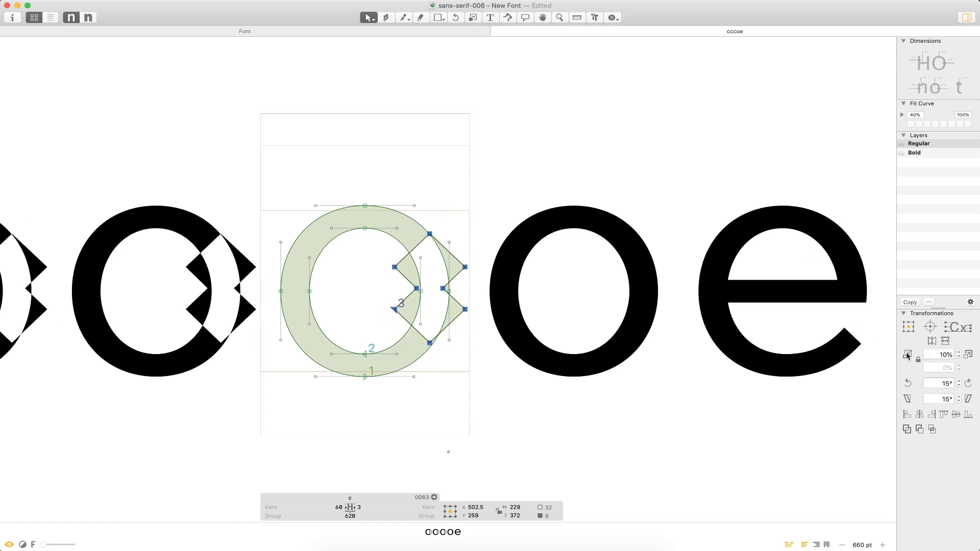
left_click(971, 355)
- Shift the merged squares horizontally to the right, to a centre X of 524.5
key("shift+Right")
key("shift+Right")
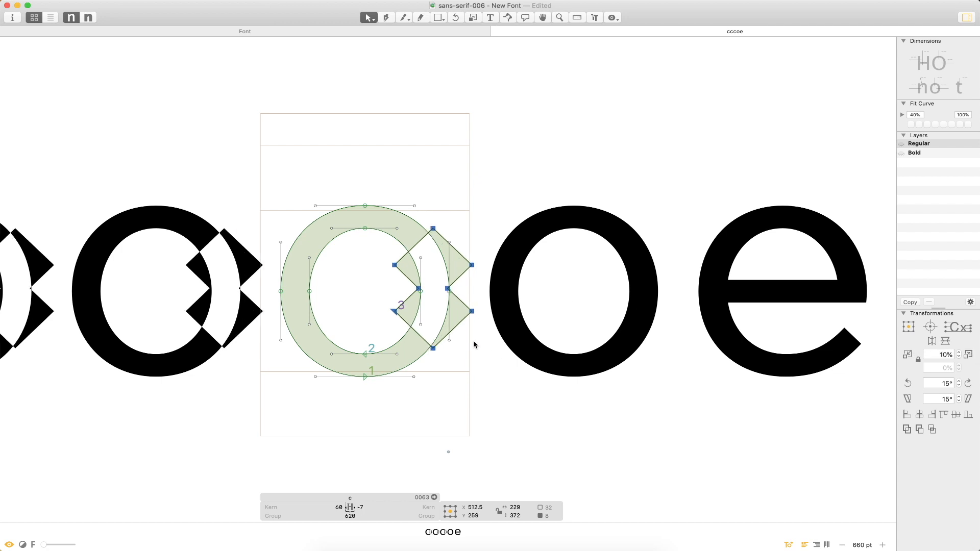
key("Right")
key("Right")
key("Right")
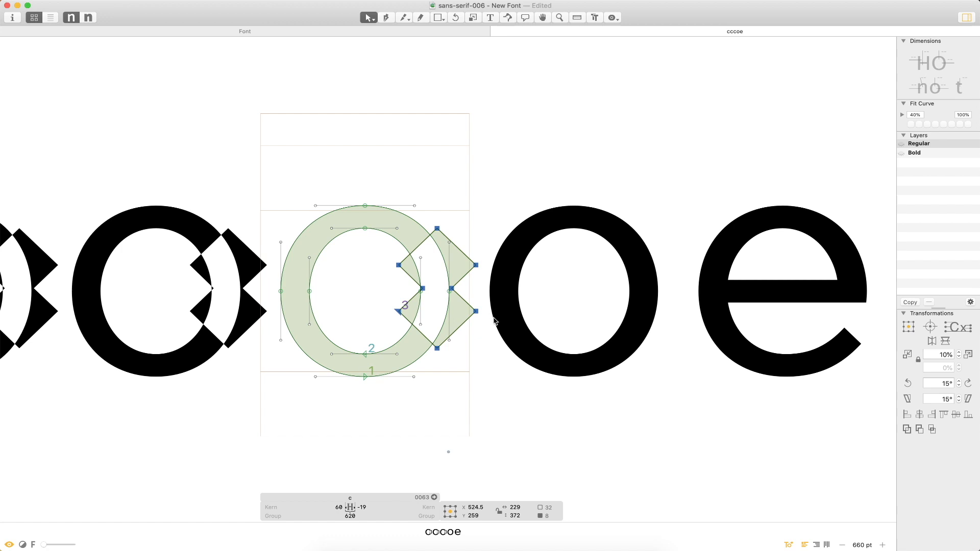
- Select all of the c's paths and apply the union operation to split them where they overlap
key("super+a")
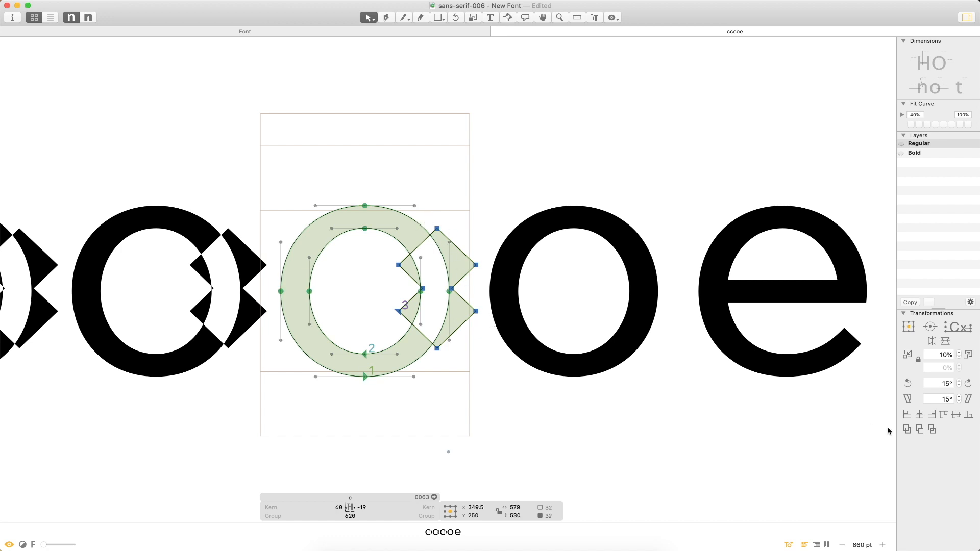
left_click(919, 429)
key("super+z")
left_click(907, 430)
- Delete the outer remnant of the squares and the two small inner fragments, keeping only the open c shape
key("super+space")
left_click(472, 203)
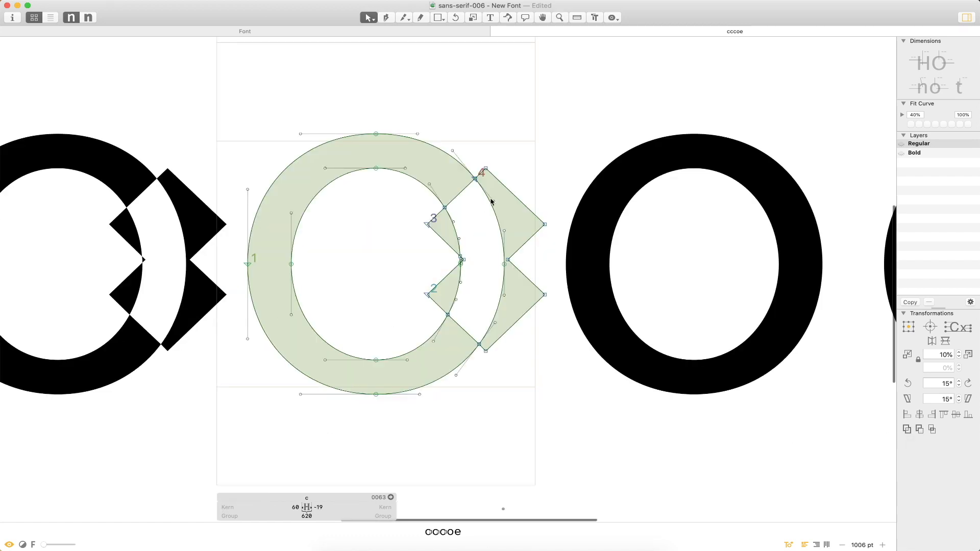
double_click(519, 200)
key("Delete")
double_click(456, 229)
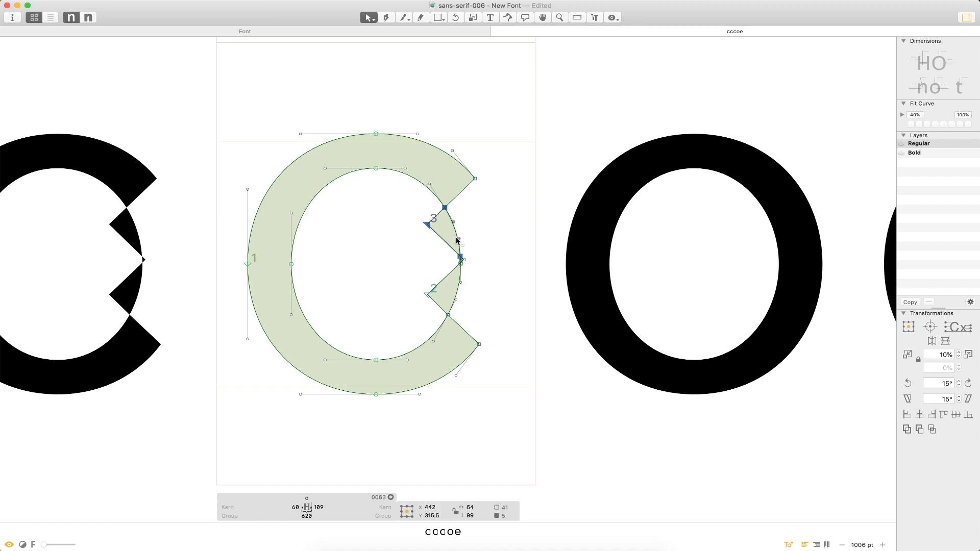
key("Delete")
double_click(457, 280)
key("Delete")
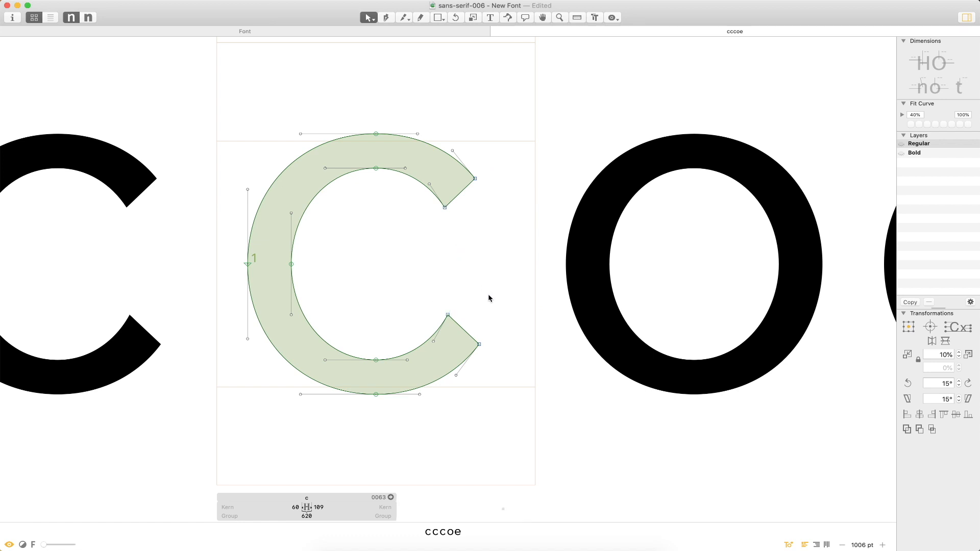
- Set the c's right sidebearing to 40 and view the sample text at 330 pt
key("super+minus")
key("super+minus")
key("super+minus")
left_click(474, 507)
type("40")
key("Return")
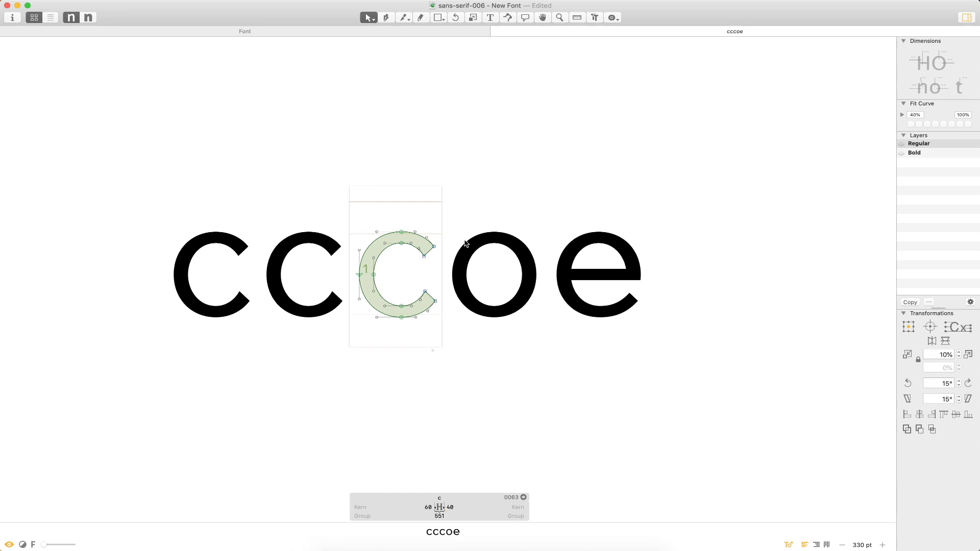
- Set the c's right sidebearing to 60
key("t")
left_click(435, 299)
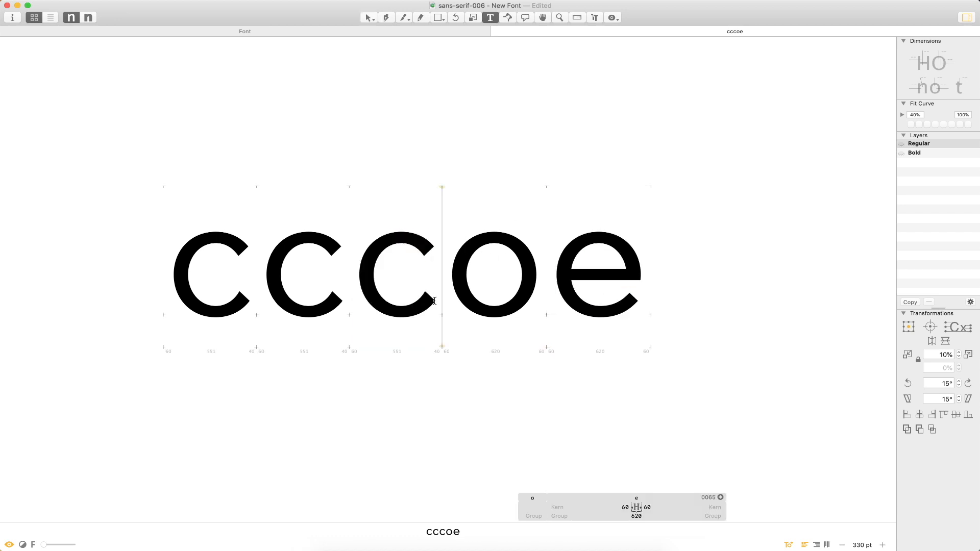
key("Left")
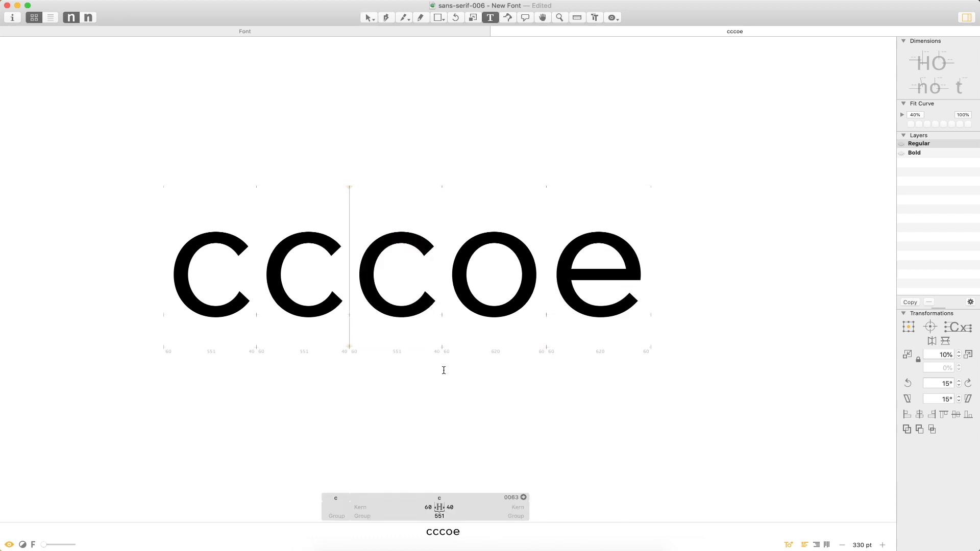
left_click(450, 508)
type("6")
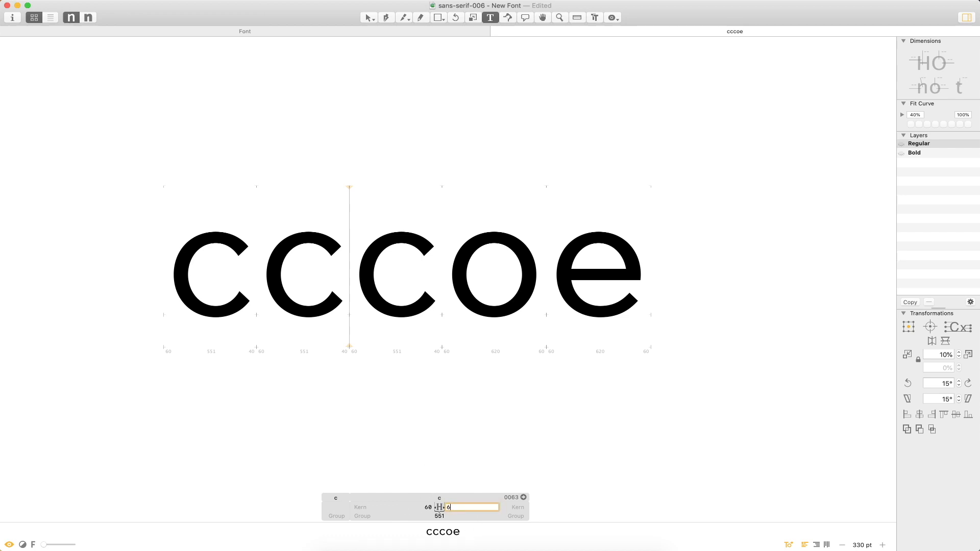
key("Return")
- Replace the sample text with "cool" to check the c's spacing in a word
left_click(494, 260)
left_click(580, 268)
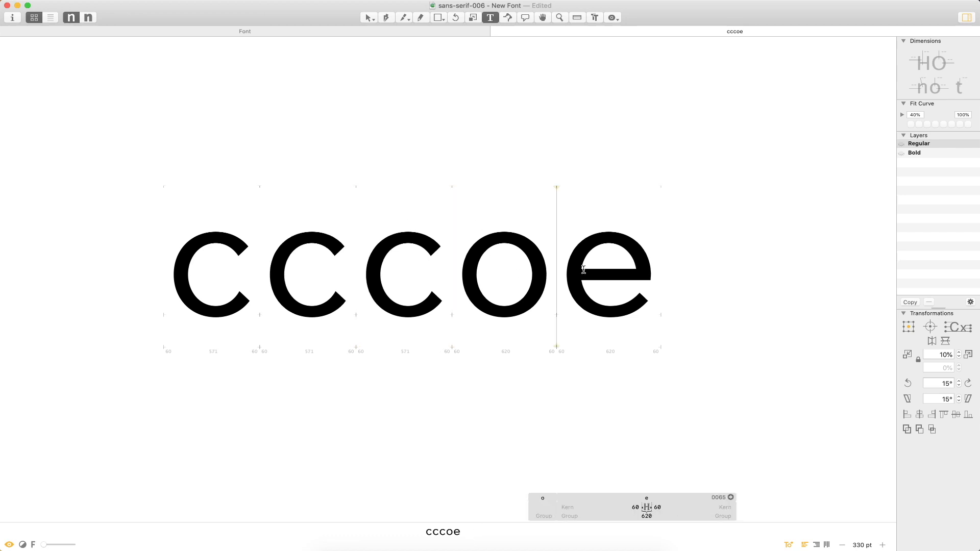
key("super+a")
type("cool")
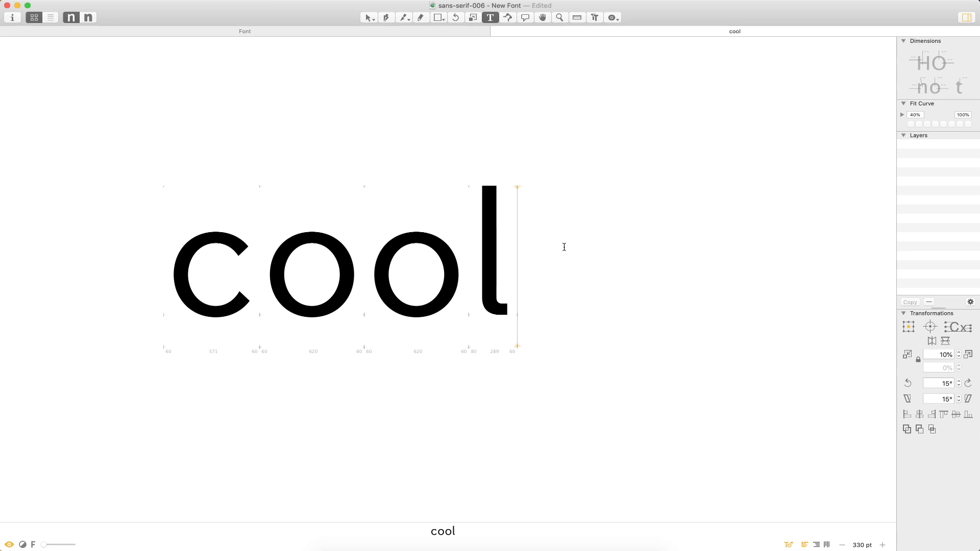
- Replace the sample text with "ice" and open its c for editing at 632 pt
key("super+a")
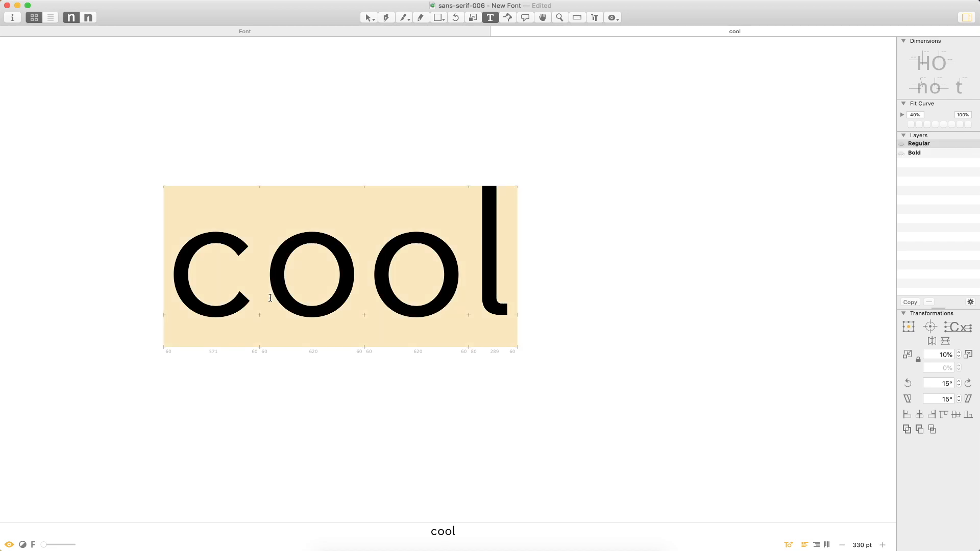
type("ice")
key("Escape")
key("z")
left_click(416, 186)
left_click(401, 212)
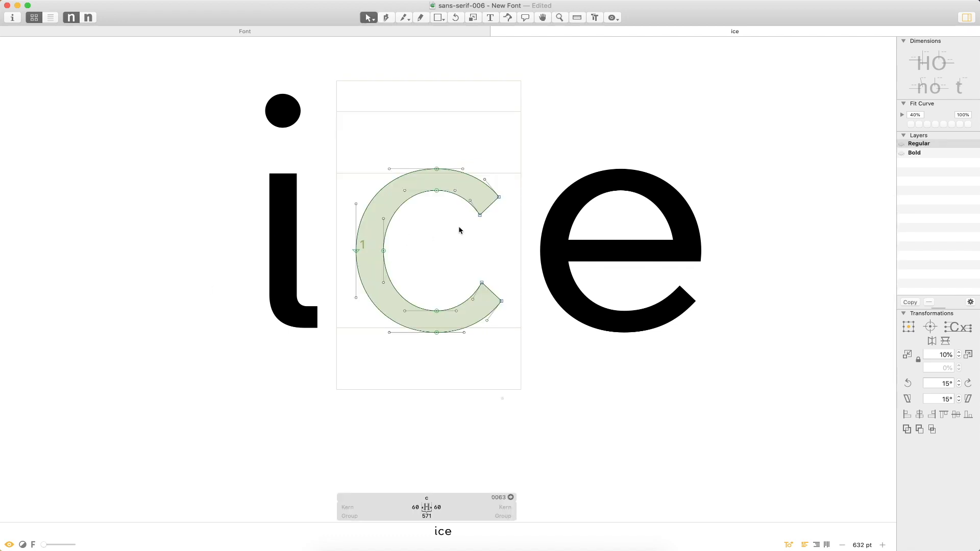
- Extend both arms of the c by moving their terminal nodes right until the right sidebearing is 47
left_click_drag(527, 162, 448, 362)
key("shift+Right")
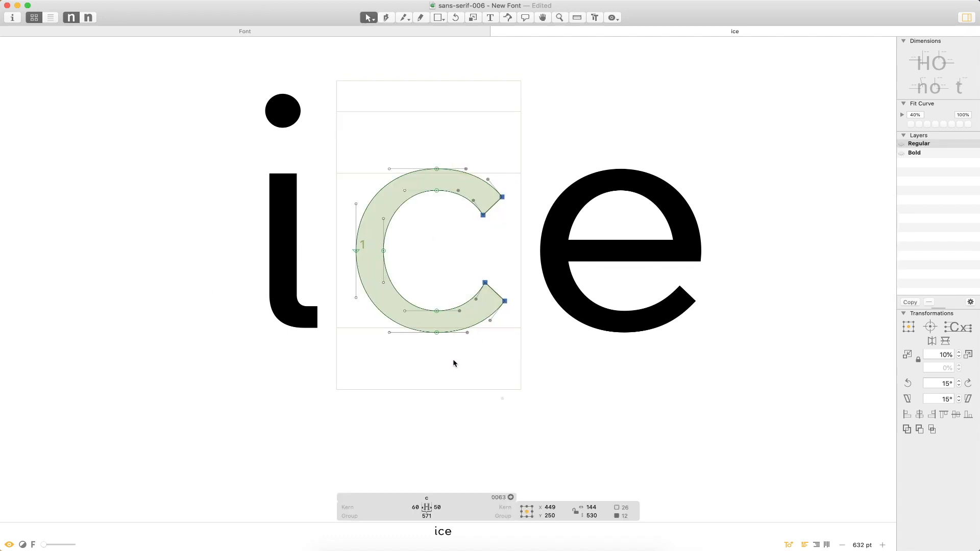
key("Right")
key("Right")
key("Right")
key("Right")
key("Right")
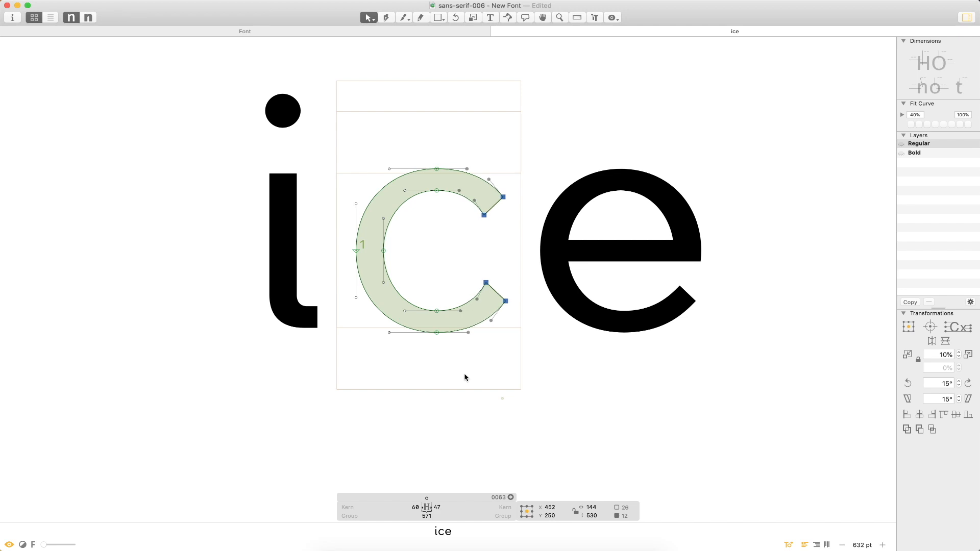
- Paste the e's outline over the c to compare their shapes, and undo the paste
double_click(570, 330)
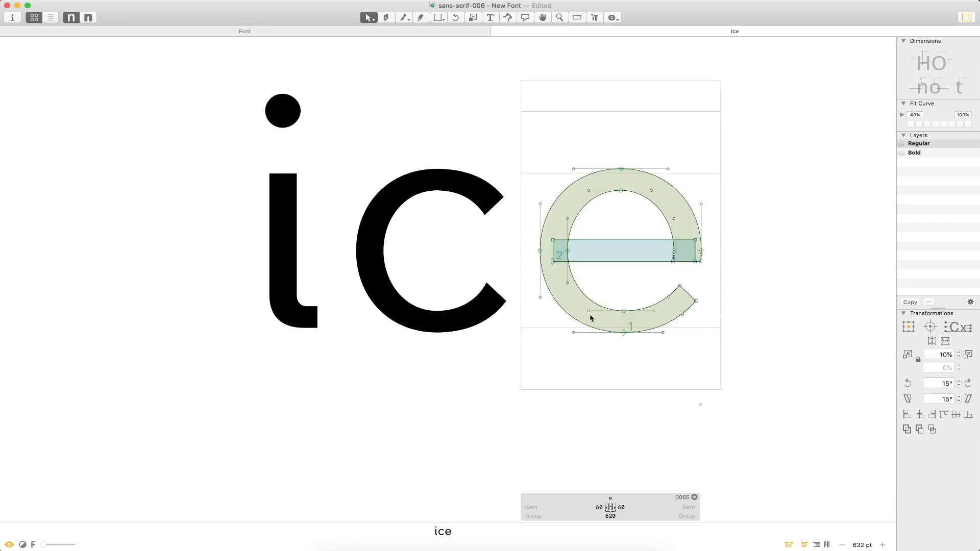
key("super+a")
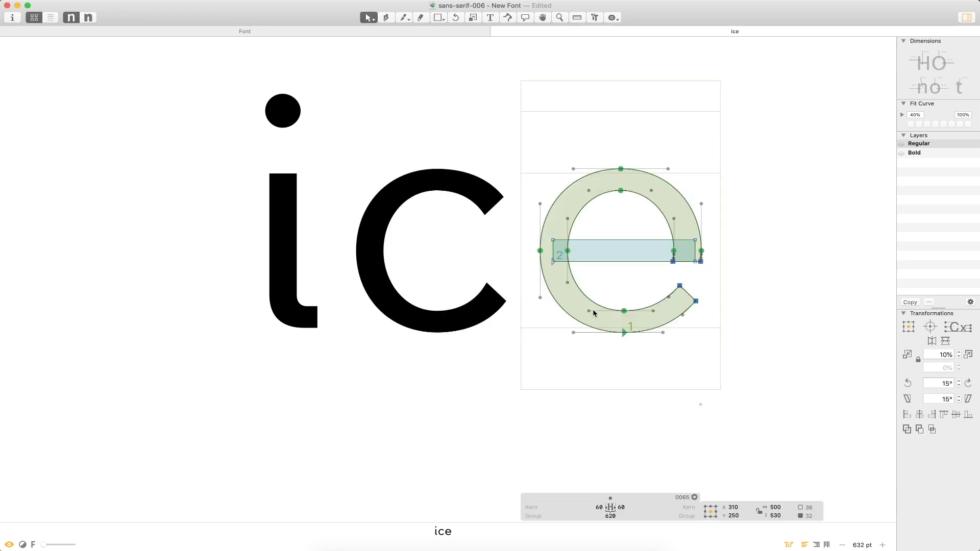
double_click(456, 269)
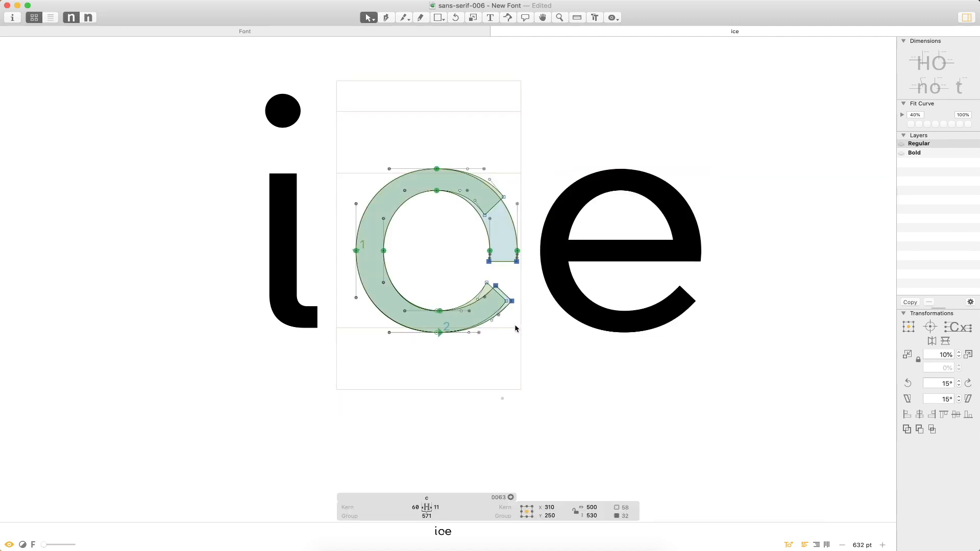
key("super+z")
- Try making the inner node of the c's upper terminal smooth and moving it, and undo the changes
key("z")
left_click_drag(567, 127, 338, 405)
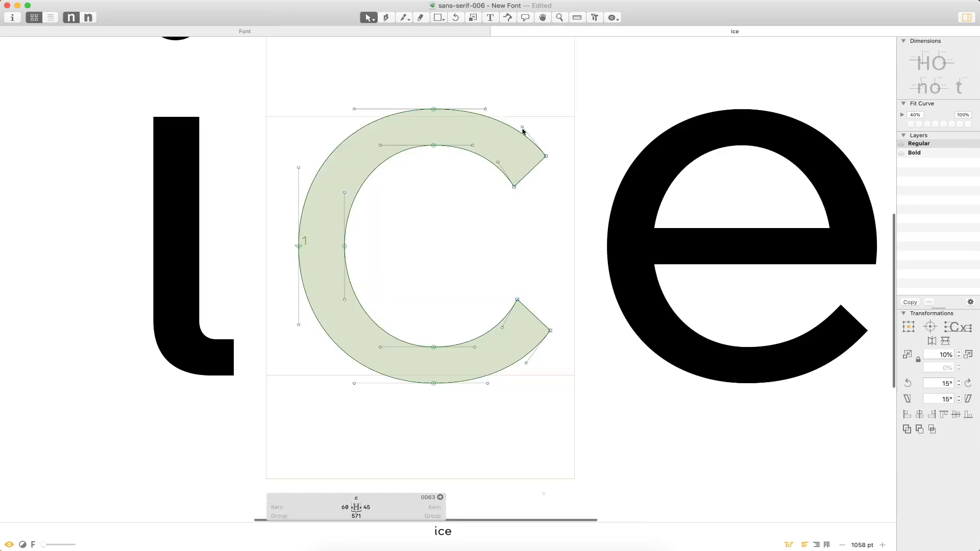
left_click(514, 186)
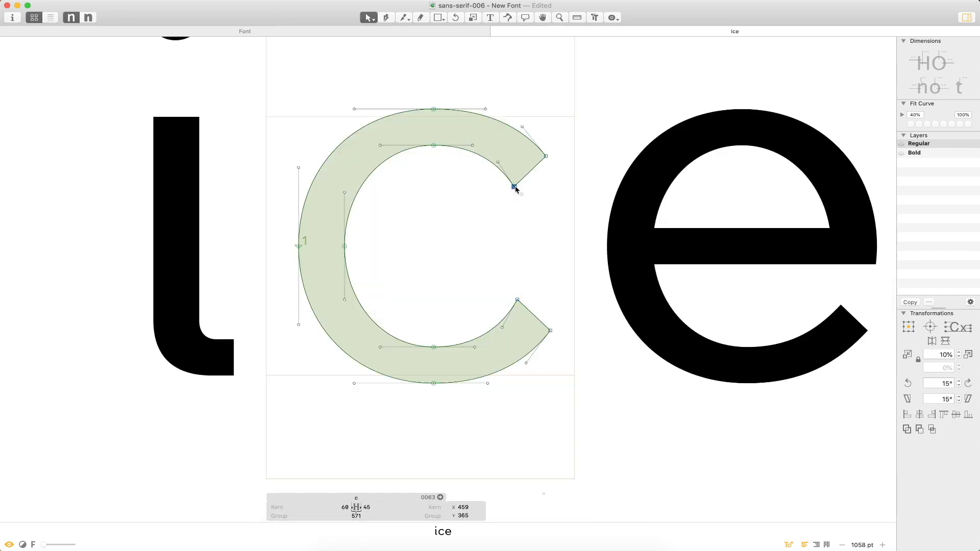
left_click(497, 163)
double_click(514, 187)
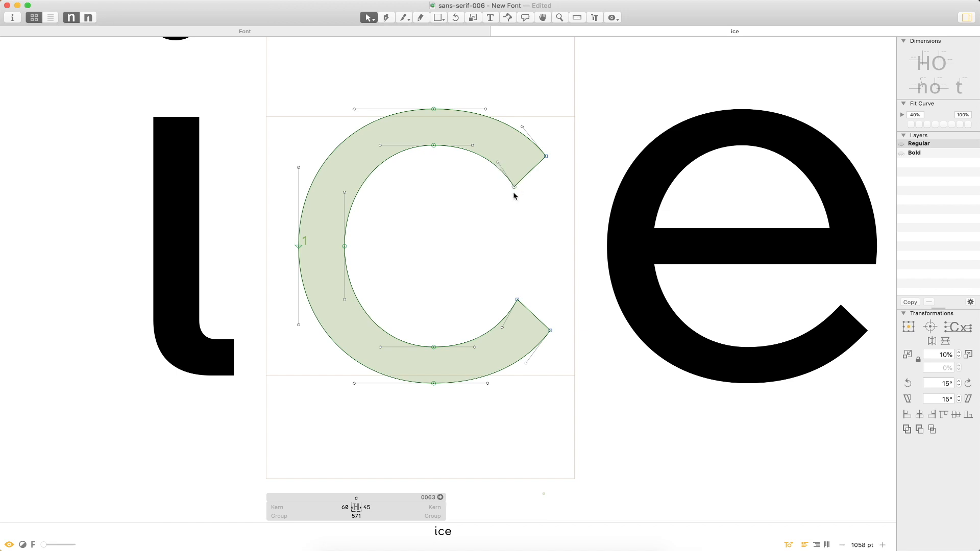
left_click(514, 187)
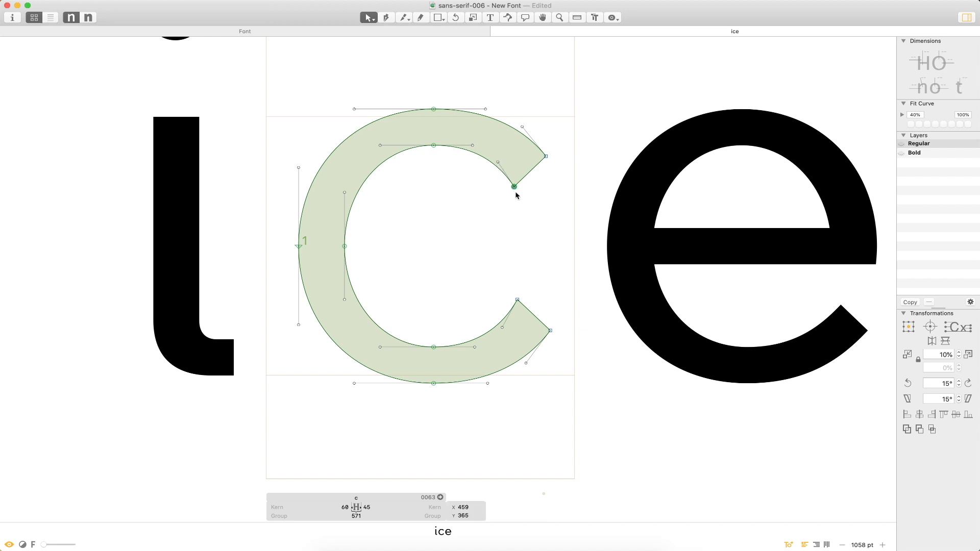
left_click_drag(514, 186, 519, 185)
key("super+z")
double_click(515, 186)
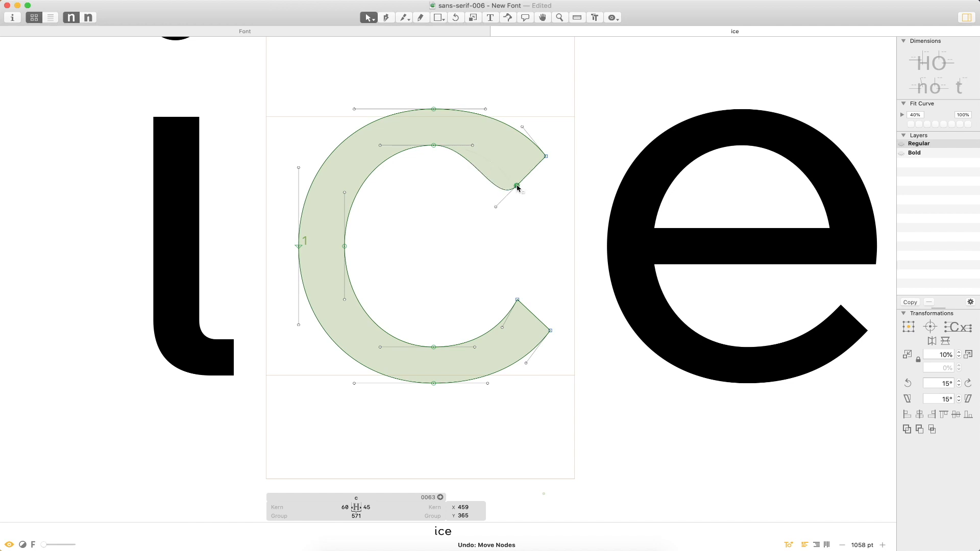
key("z")
key("super+z")
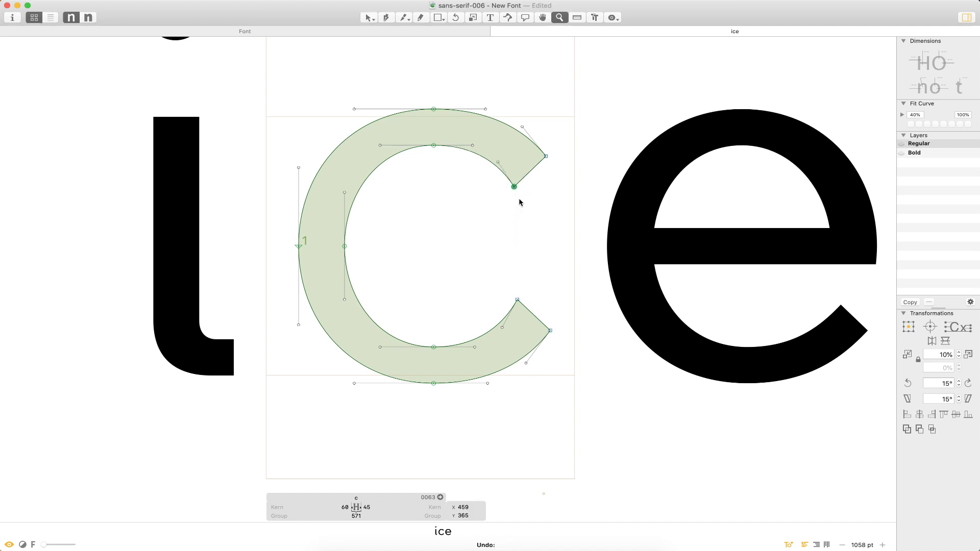
key("super+z")
key("super+z")
key("v")
- Move the inner node of the c's upper terminal to X 469, Y 375 and its handle to X 428, Y 425
left_click_drag(514, 186, 520, 181)
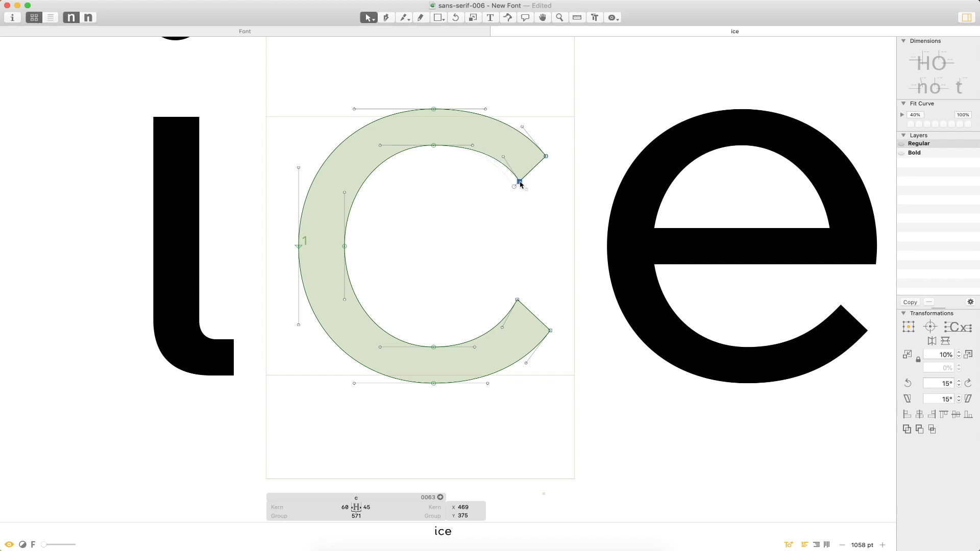
left_click(503, 157)
key("shift+Down")
key("shift+Left")
key("shift+Up")
key("Left")
key("Up")
key("Up")
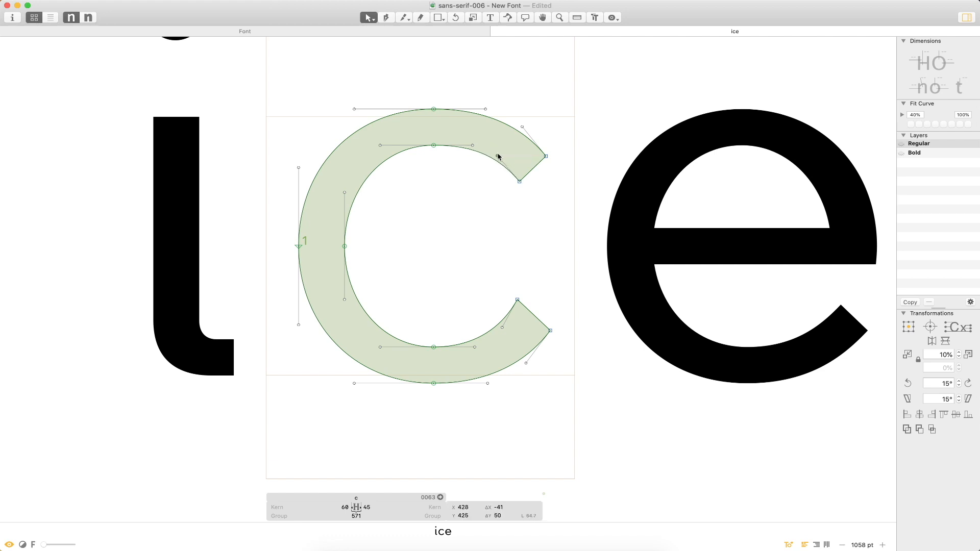
- Add two more c's so the sample text reads "iccce", and open the last c for editing
type("t")
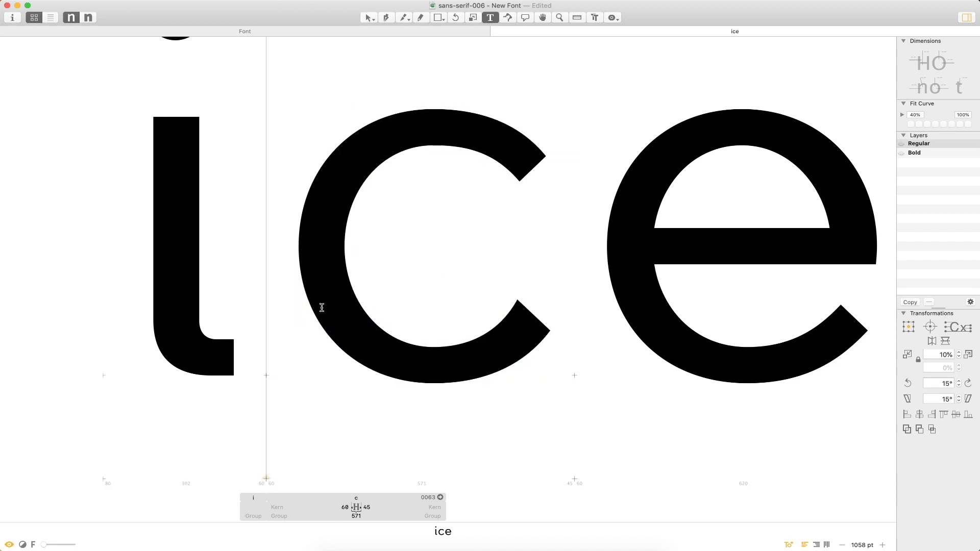
type("cc")
key("Escape")
double_click(659, 212)
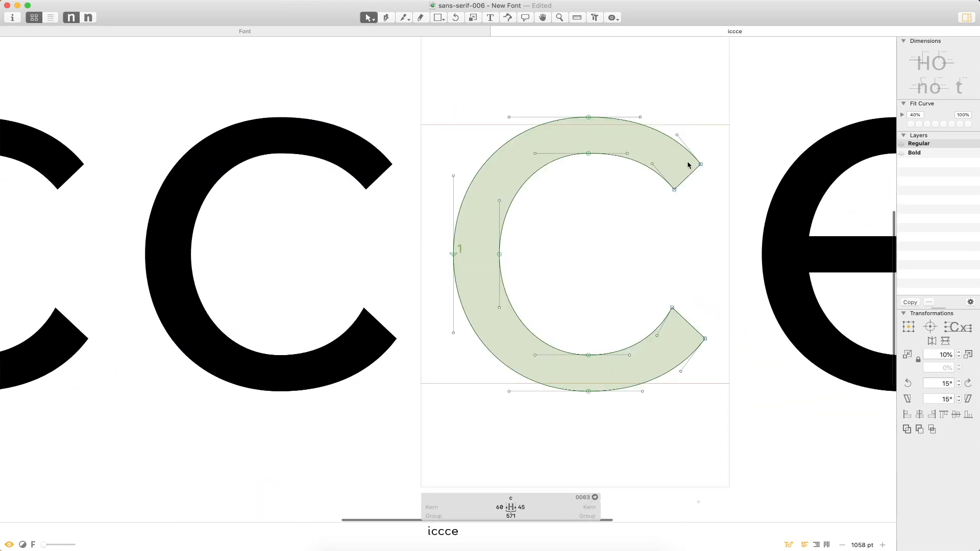
- Shift the top curve handles of the c's upper arm 10 units right and its two terminal nodes 10 units left
left_click_drag(598, 93, 534, 200)
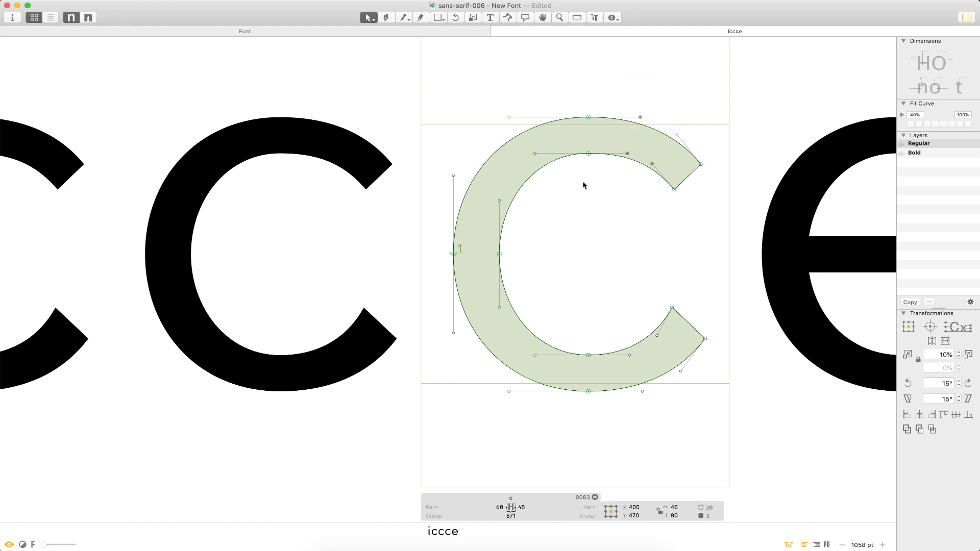
left_click_drag(685, 103, 596, 167)
key("shift+Right")
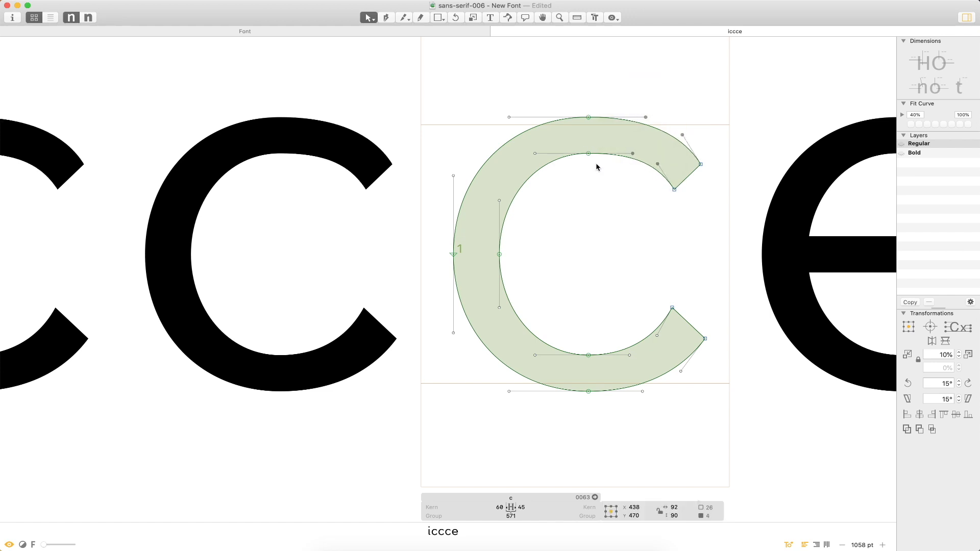
left_click_drag(699, 100, 641, 184)
key("shift+Left")
left_click_drag(727, 147, 655, 218)
key("shift+Left")
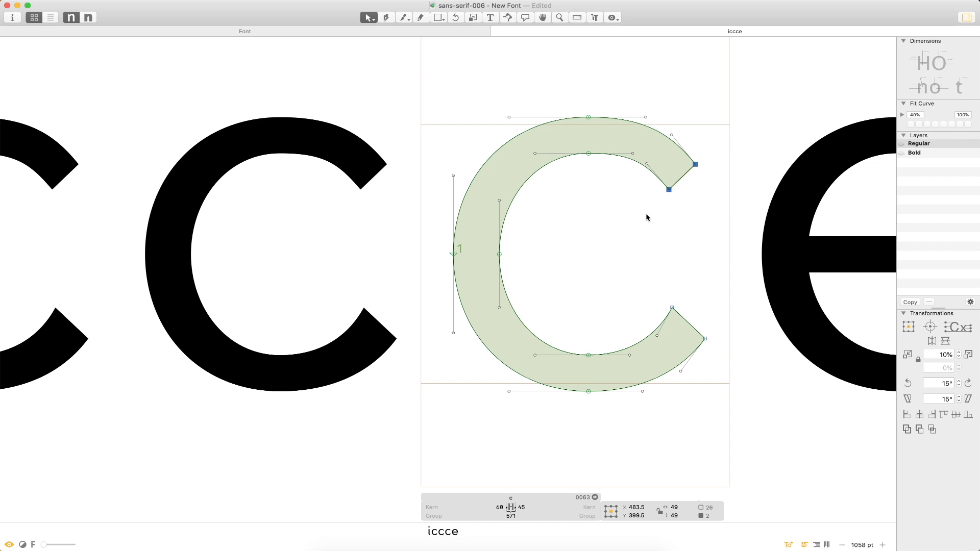
- Rework the upper arm's curve handles, lowering the two terminal handles to a shared centre of X 447, Y 434
left_click_drag(659, 92, 617, 165)
left_click_drag(660, 93, 618, 164)
key("shift+Left")
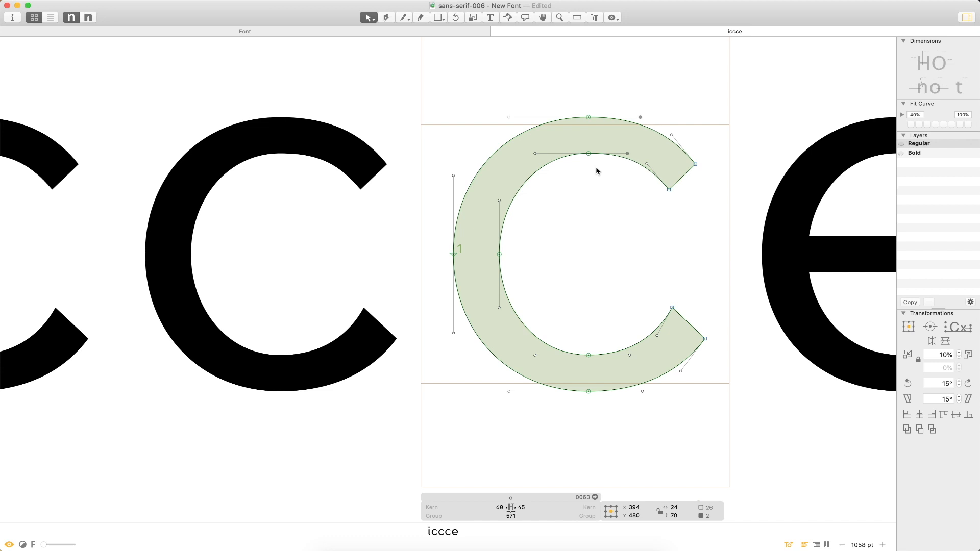
left_click_drag(688, 134, 658, 169)
left_click_drag(644, 104, 650, 175)
left_click(682, 139)
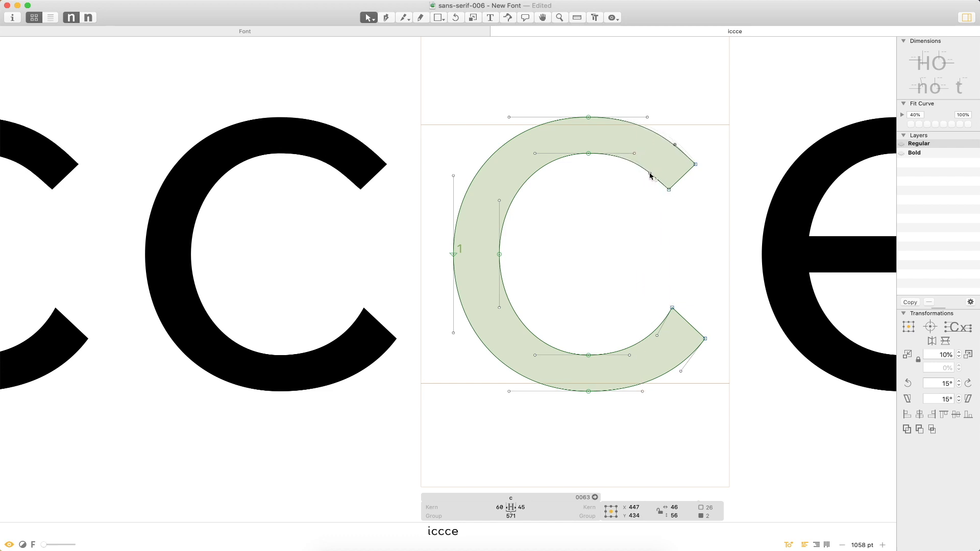
- Move the c's two top extremum nodes 10 units right to X 320
left_click_drag(603, 84, 579, 164)
key("shift+Right")
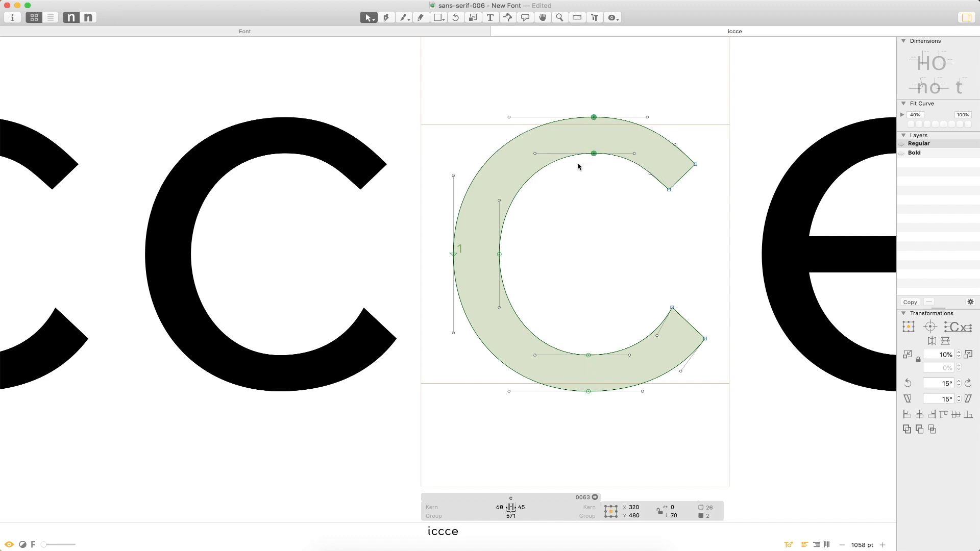
left_click_drag(719, 151, 645, 207)
left_click_drag(766, 195, 599, 199)
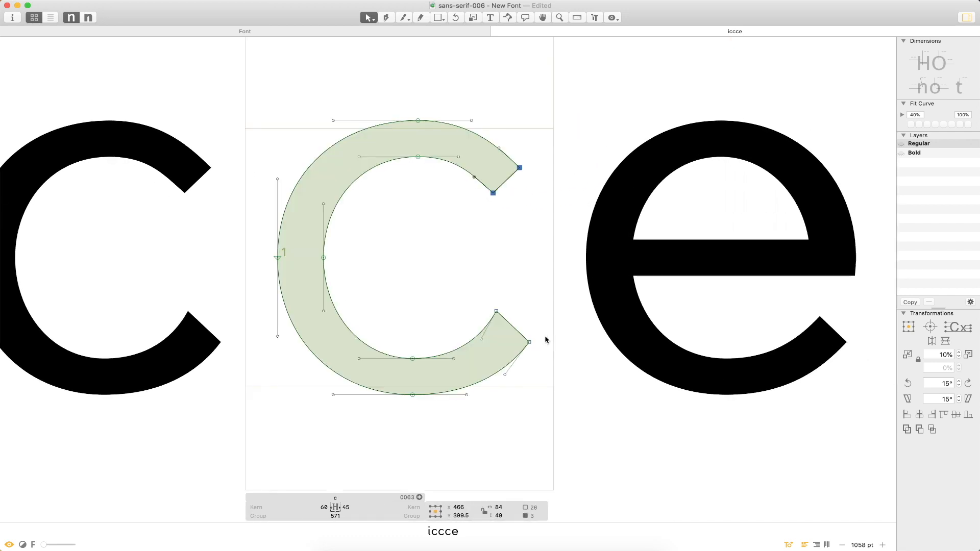
- Adjust the upper terminal's angle by moving its inner node to about X 455, Y 373
left_click(496, 311)
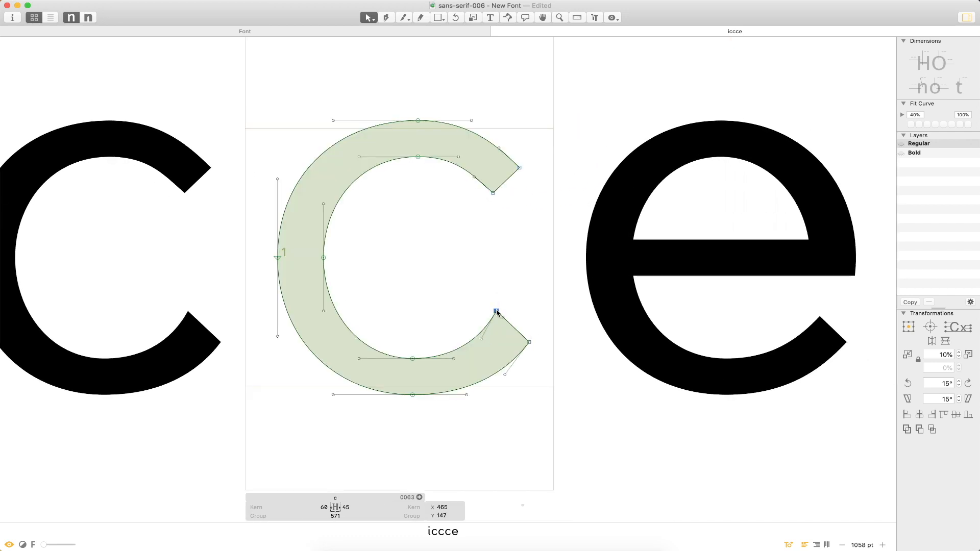
left_click(465, 220)
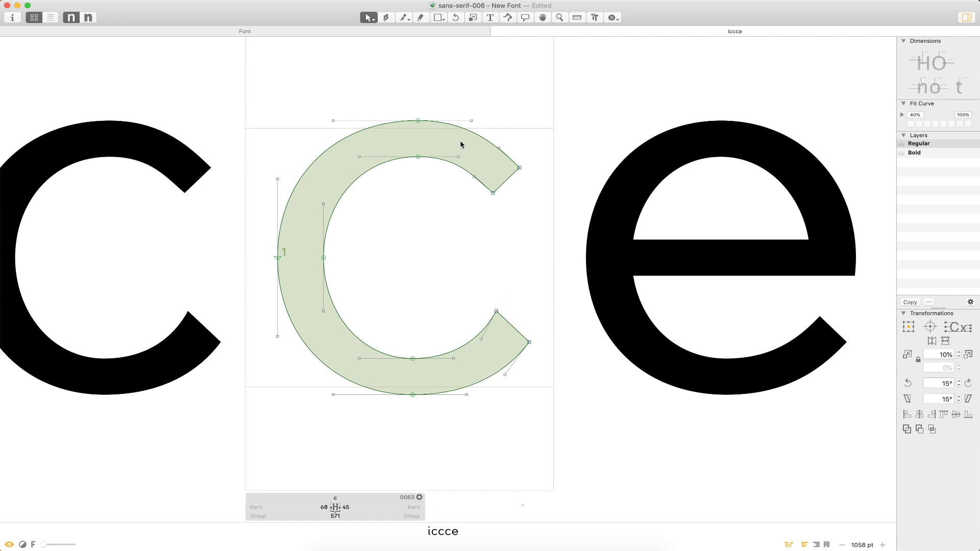
left_click(519, 168)
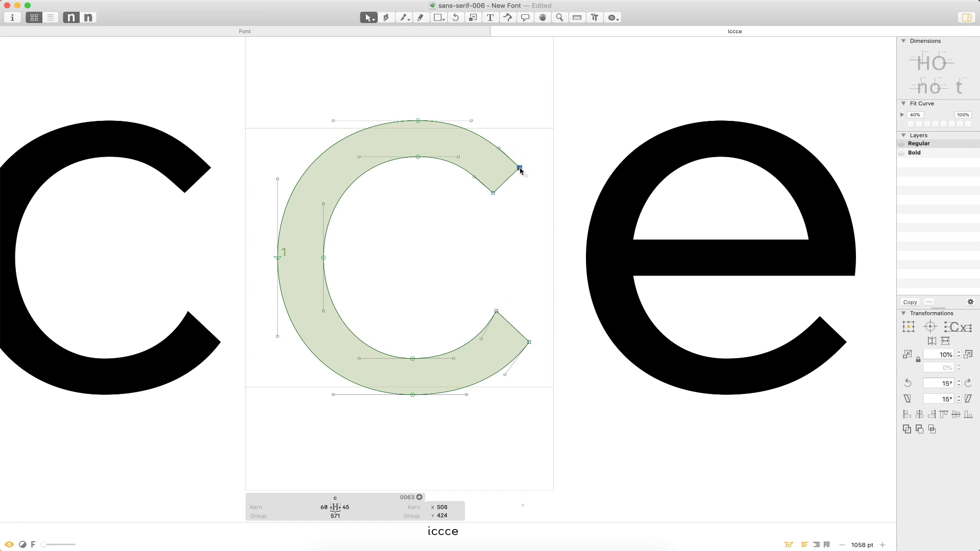
mouse_move(480, 213)
left_mouse_down()
mouse_move(497, 188)
mouse_move(490, 196)
left_mouse_up()
key("Up")
key("Right")
key("Right")
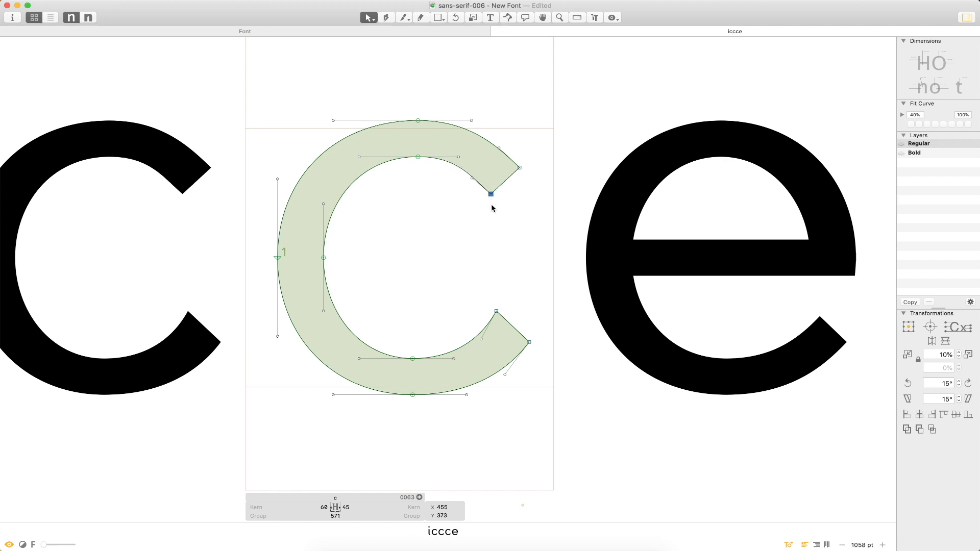
- Move the two handles at the c's upper terminal together to a centre of X 443.5, Y 443
left_click(471, 178)
left_click(498, 148, "shift")
left_click_drag(492, 176, 498, 170)
key("shift+Left")
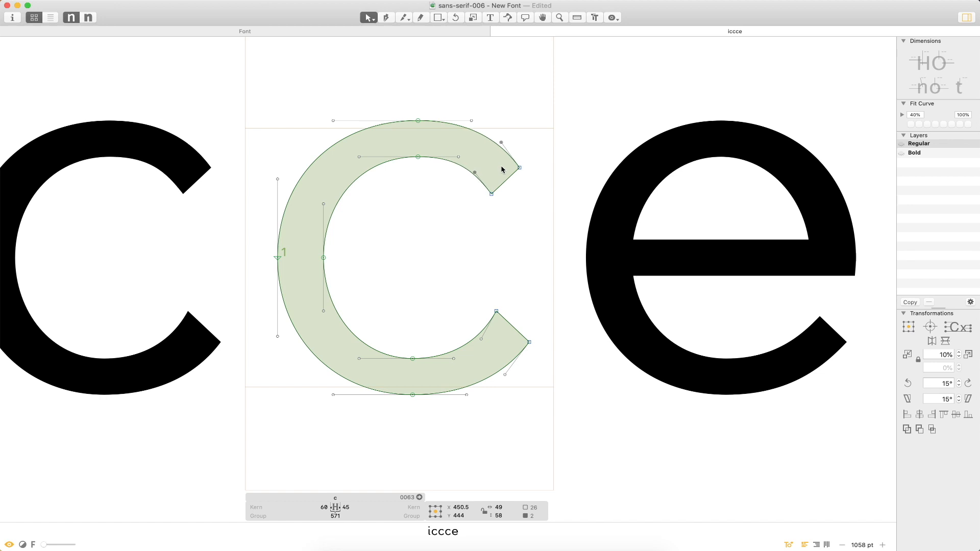
key("Left")
key("Left")
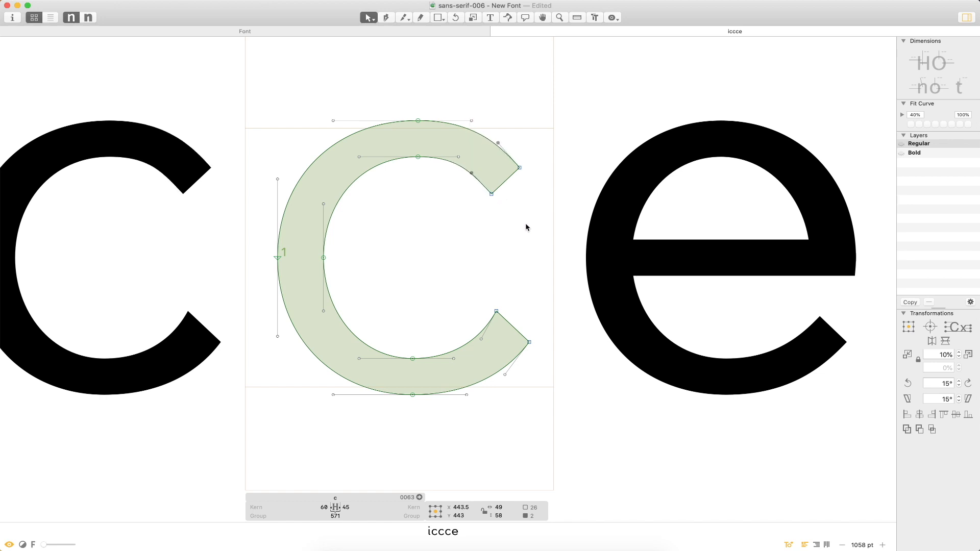
- Raise the inner node of the c's upper terminal to about X 453, Y 377
key("space")
left_click_drag(515, 221, 613, 192)
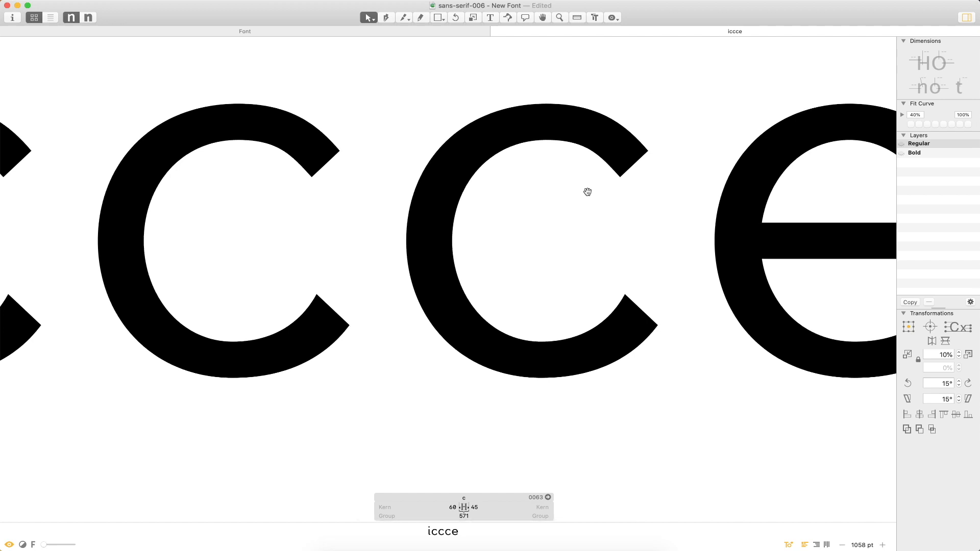
left_click(619, 178)
key("Up")
key("Up")
key("Up")
key("Up")
key("Up")
key("Left")
key("Left")
key("Left")
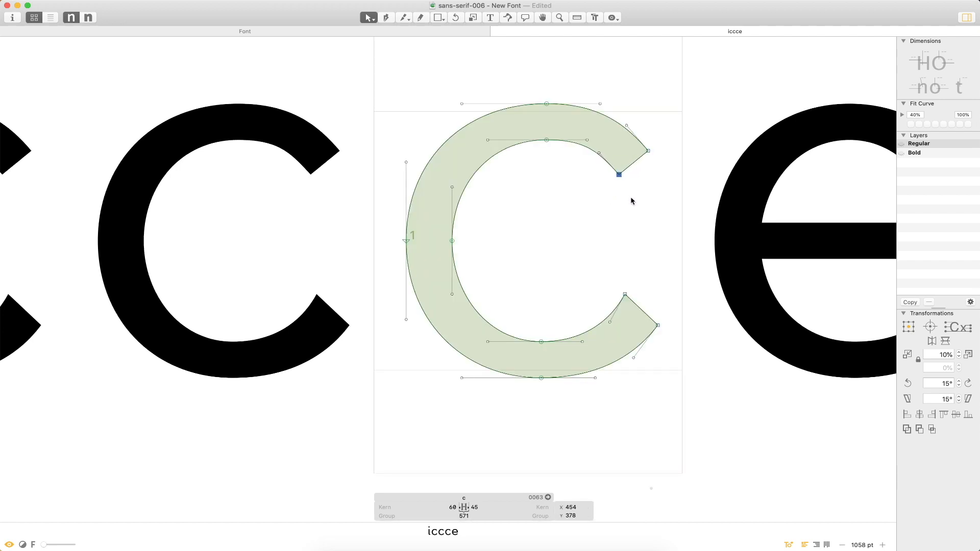
key("Down")
- Nudge the upper arm's two inner curve handles, placing the one by the terminal at about X 418, Y 420
left_click(614, 201)
left_click_drag(565, 167, 623, 138)
key("Left")
key("Right")
key("Right")
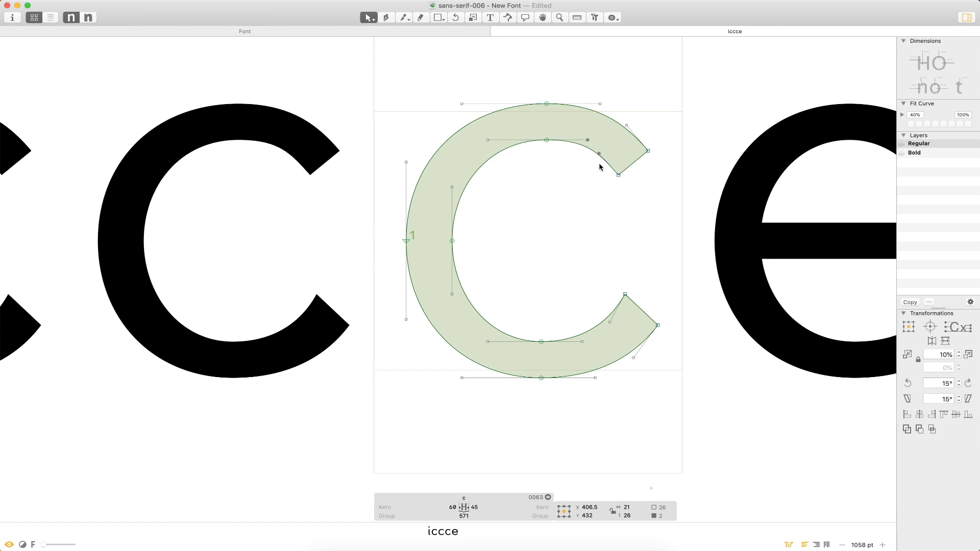
left_click(592, 174)
left_click(598, 153)
key("Right")
key("Up")
- Shorten the upper arm's inner top handle to X 386, Y 445
left_click(587, 140)
key("Left")
key("Left")
key("Left")
key("Left")
key("Left")
key("Left")
key("Left")
key("Left")
key("Left")
key("Left")
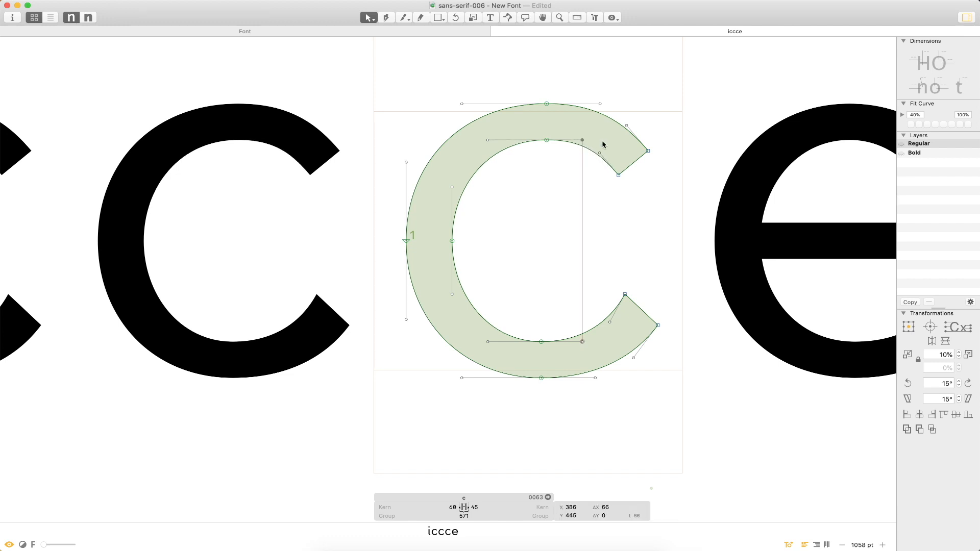
- Nudge the inner handle at the c's upper terminal slightly up and right to smooth the inner curve
left_click(543, 243)
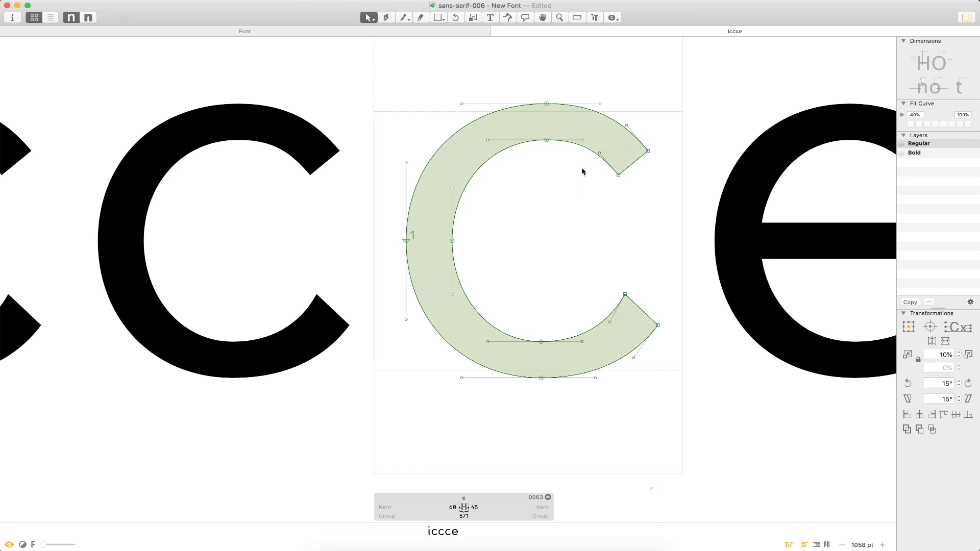
left_click(600, 152)
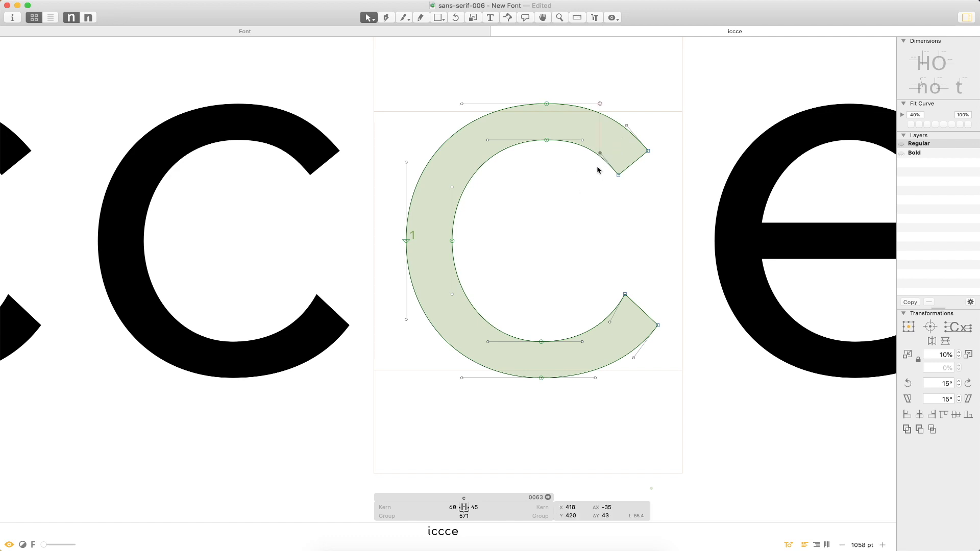
left_click(596, 240)
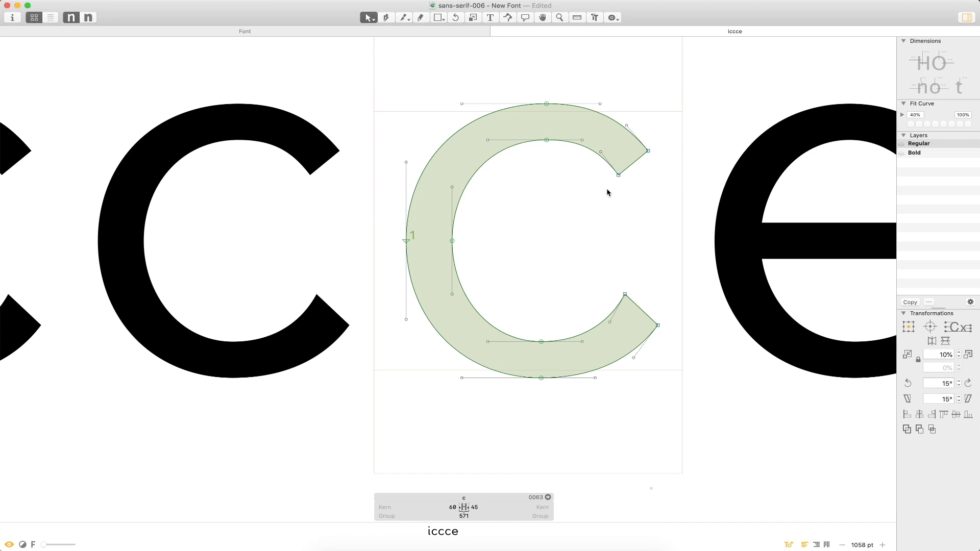
left_click(593, 149)
left_click(586, 154)
- Duplicate the c's outline in place and flip the copy vertically to compare the upper and lower terminals
key("super+a")
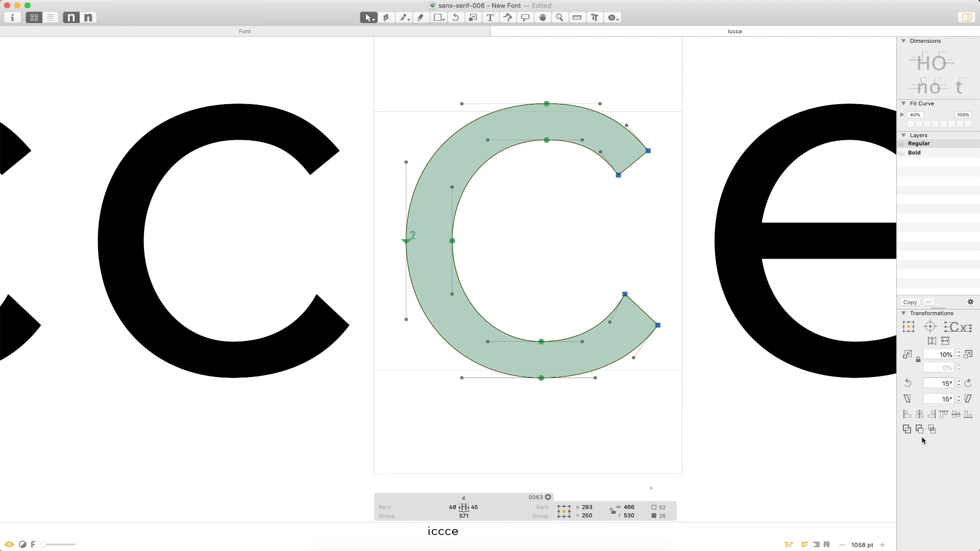
left_click(945, 341)
key("z")
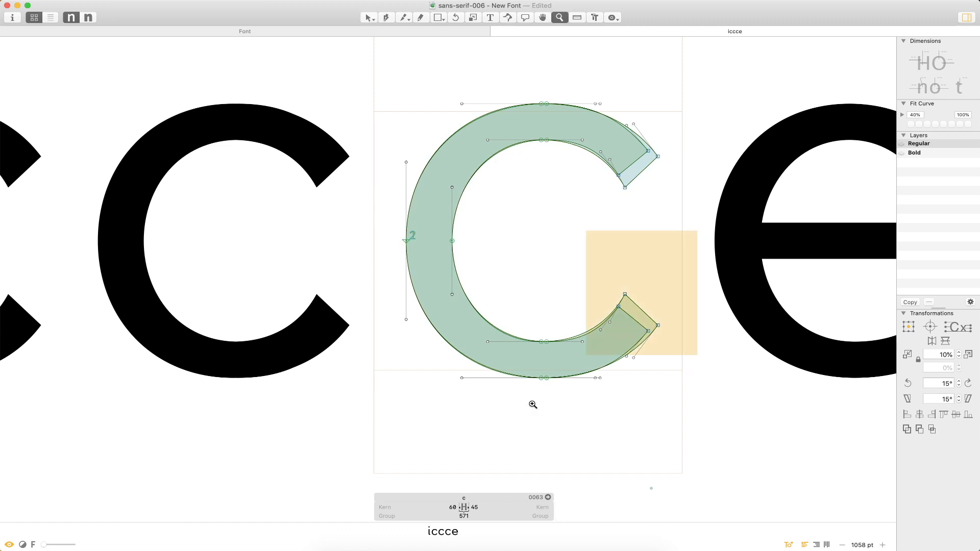
- Fit the c's lower terminal corners and their curve handles to the flipped copy, placing the outer bottom handle at X 410, Y -15
left_click(602, 341)
left_click(524, 197)
left_click_drag(522, 190, 509, 220)
left_click_drag(602, 262, 579, 275)
left_click_drag(521, 354, 528, 335)
left_click_drag(472, 283, 466, 274)
left_click_drag(464, 386, 453, 389)
key("Left")
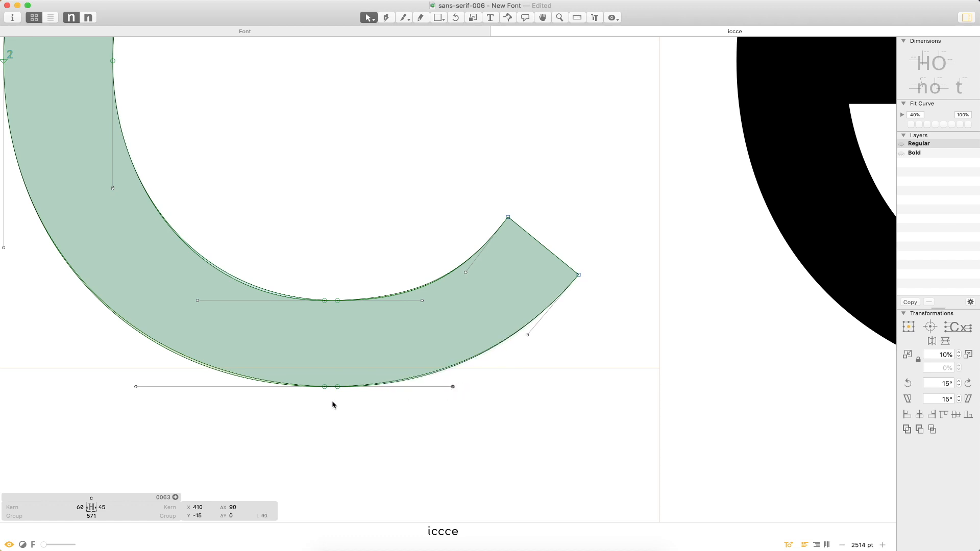
- Move the c's outer and inner bottom curve nodes right onto the flipped copy's nodes, the outer one at X 320, Y -15
left_click_drag(324, 388, 339, 389)
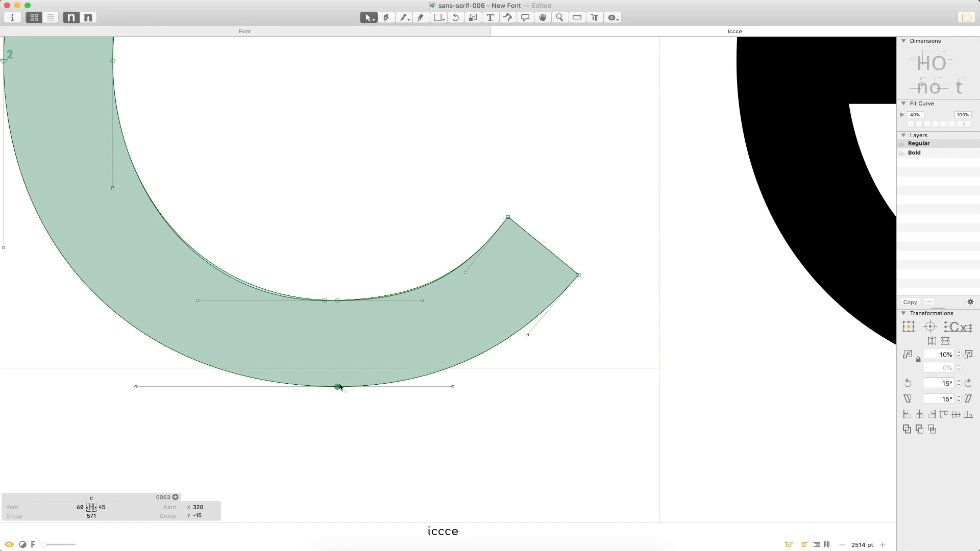
left_click_drag(322, 305, 337, 301)
left_click(352, 277)
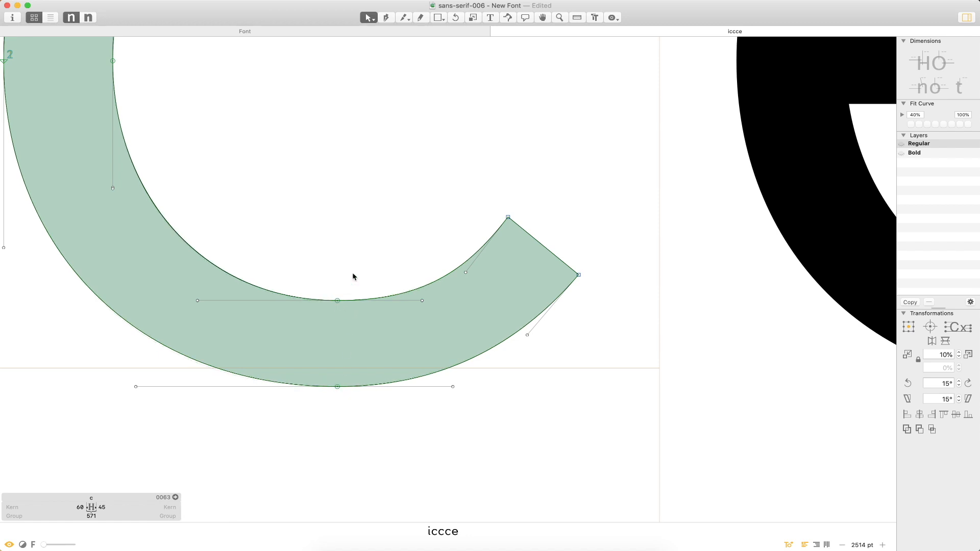
- Delete the flipped comparison copy of the c's outline
key("super+minus")
key("super+minus")
key("super+minus")
double_click(477, 181)
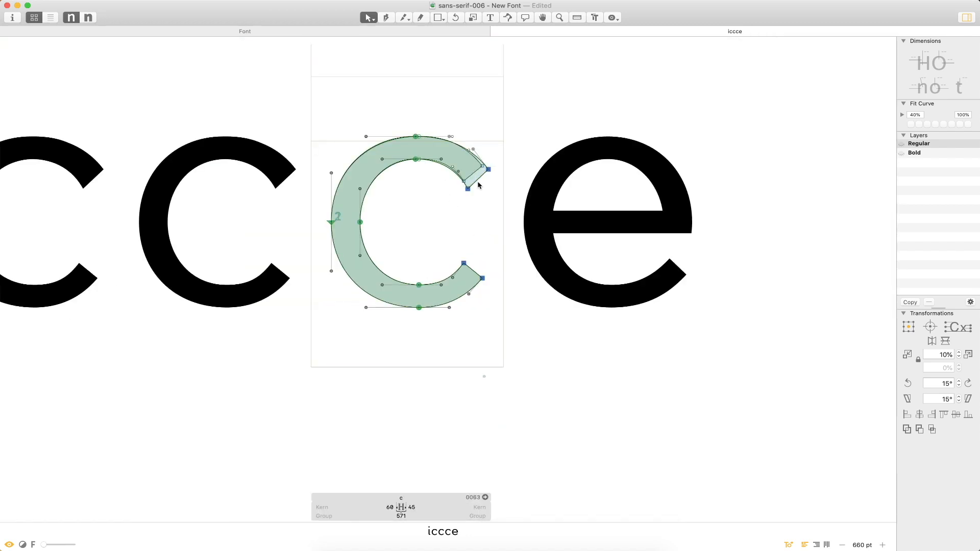
key("BackSpace")
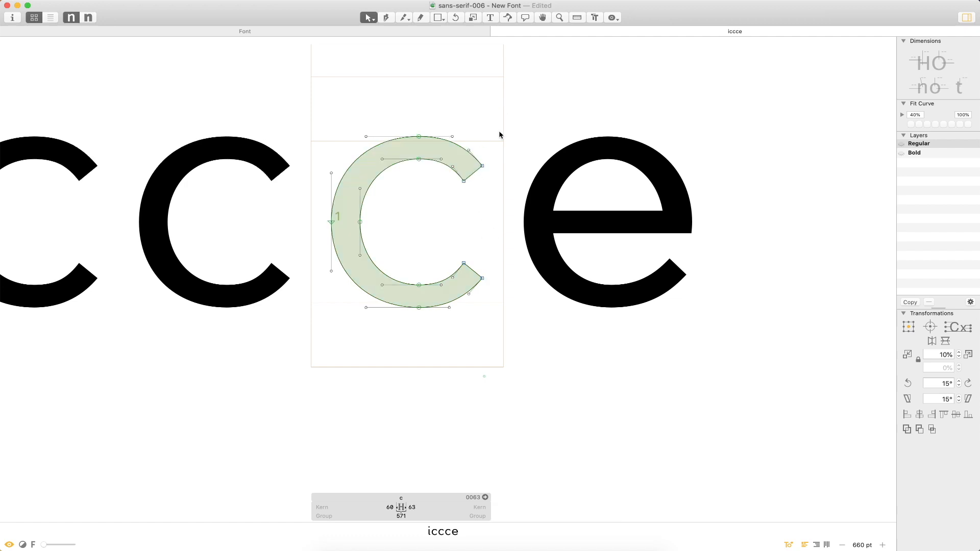
- Shift the c's lower terminal, with its curve handles, 8 units to the right
left_click_drag(502, 221, 442, 352)
key("shift+Right")
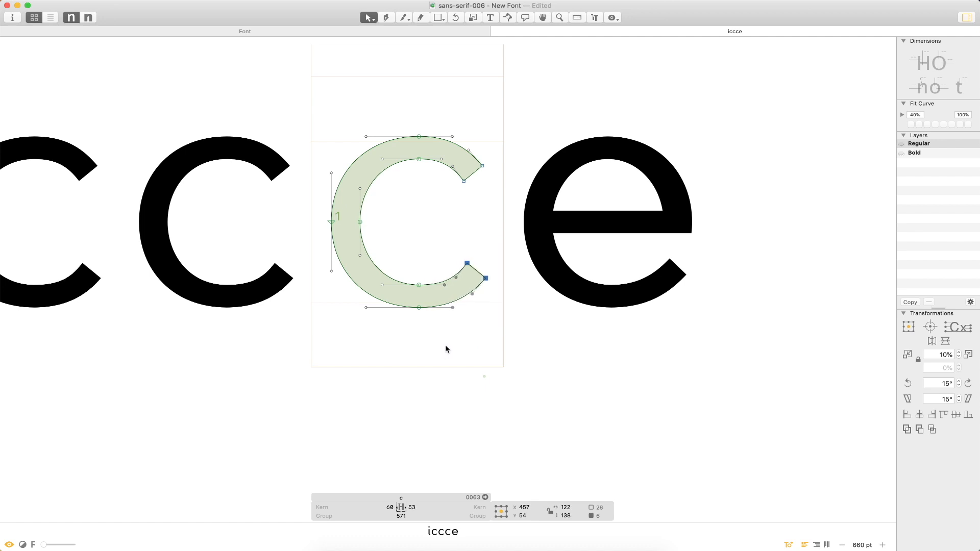
key("Left")
key("Left")
- Set the c's right sidebearing to 50
left_click(445, 358)
left_click(413, 506)
type("50")
key("Return")
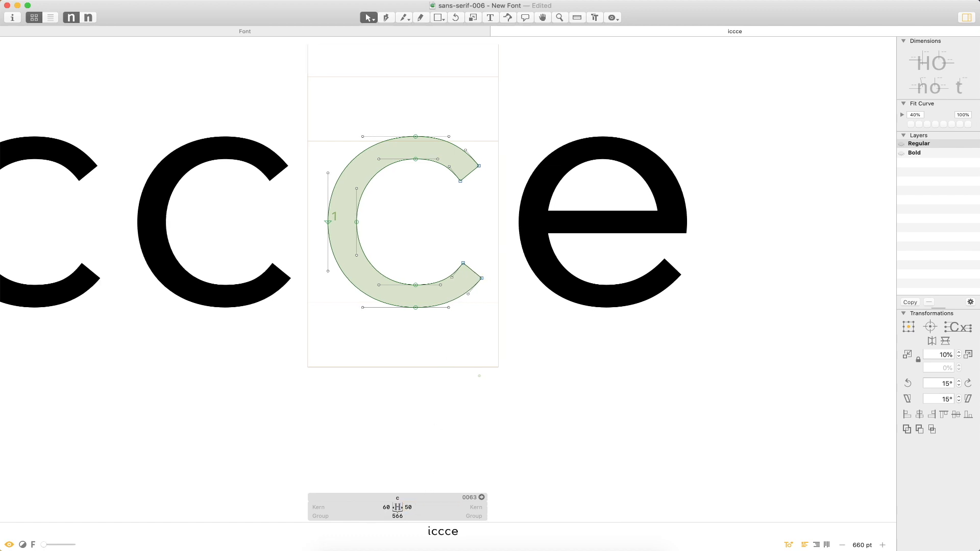
- Shift the whole c outline right until its right sidebearing is 0, to compare its terminals with the neighbouring e
key("super+a")
key("shift+Right")
key("shift+Right")
key("shift+Right")
key("shift+Right")
key("shift+Right")
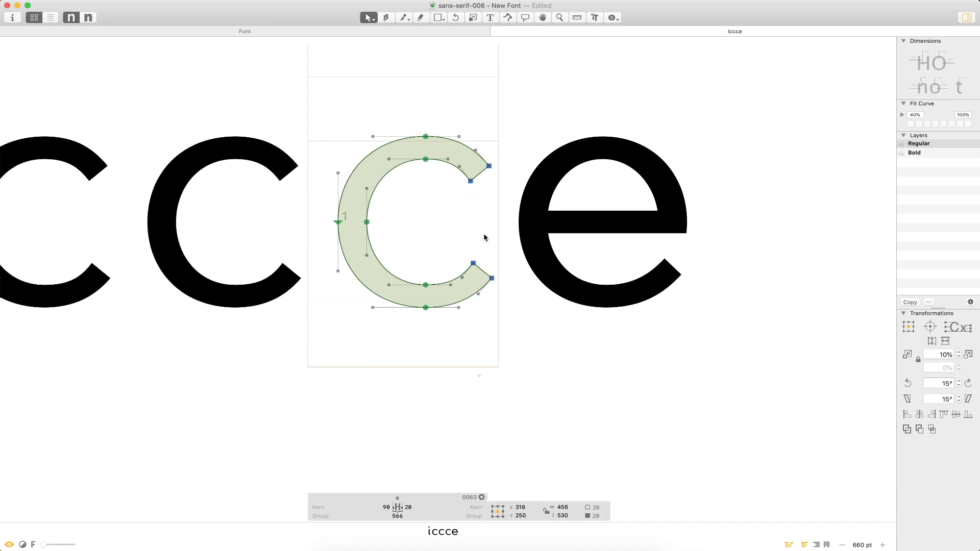
key("super+space")
left_click_drag(567, 99, 397, 370)
key("super+space")
left_click_drag(544, 53, 377, 485)
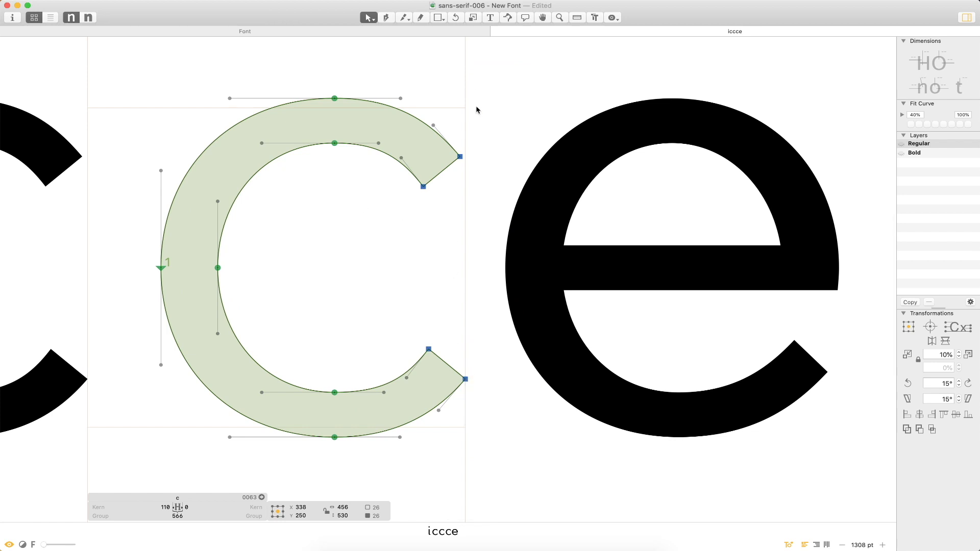
- Set both the left and right sidebearings of the c to 60
left_click(165, 507)
type("60")
key("Tab")
type("60")
key("Return")
key("super+minus")
key("super+minus")
key("super+minus")
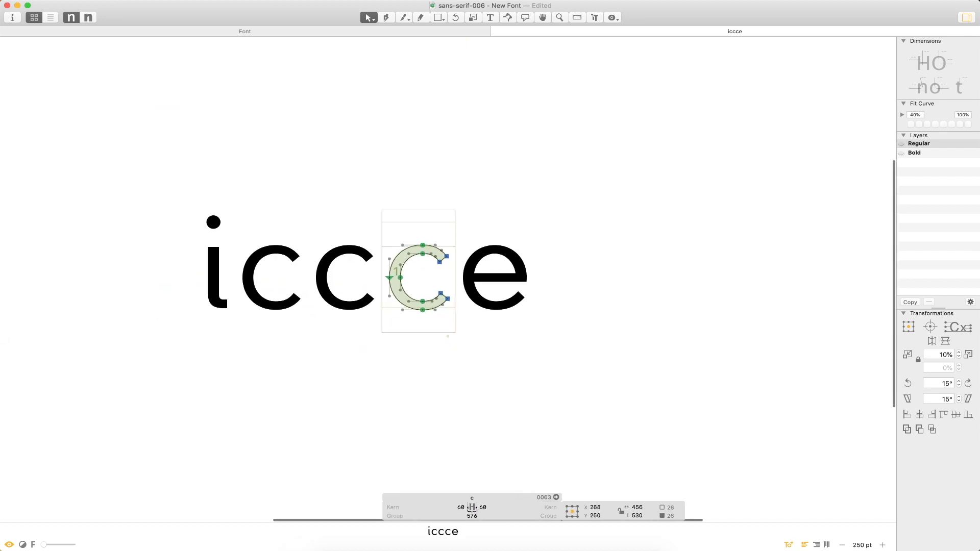
- Reopen the c next to the e for editing and reduce its right sidebearing to 50
key("Escape")
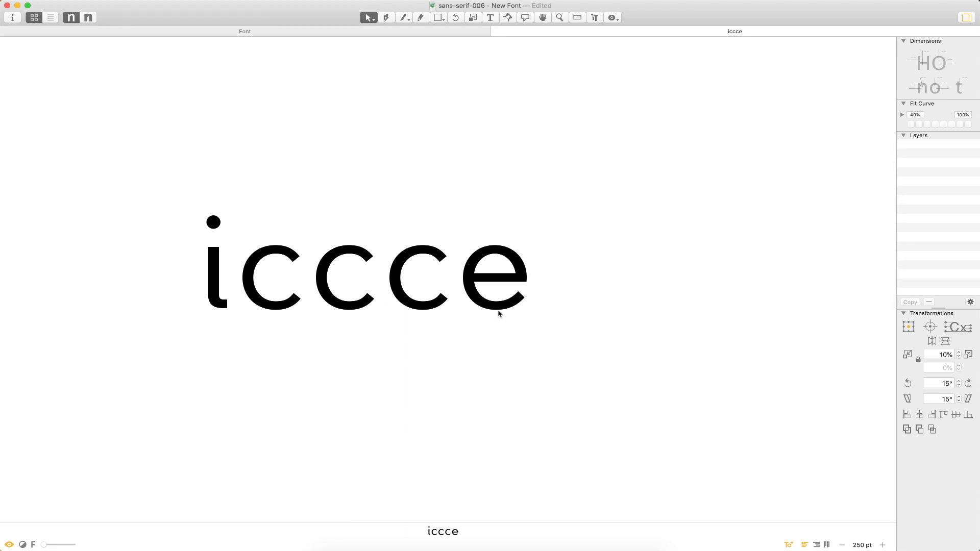
key("t")
double_click(442, 298)
left_click(497, 507)
key("Return")
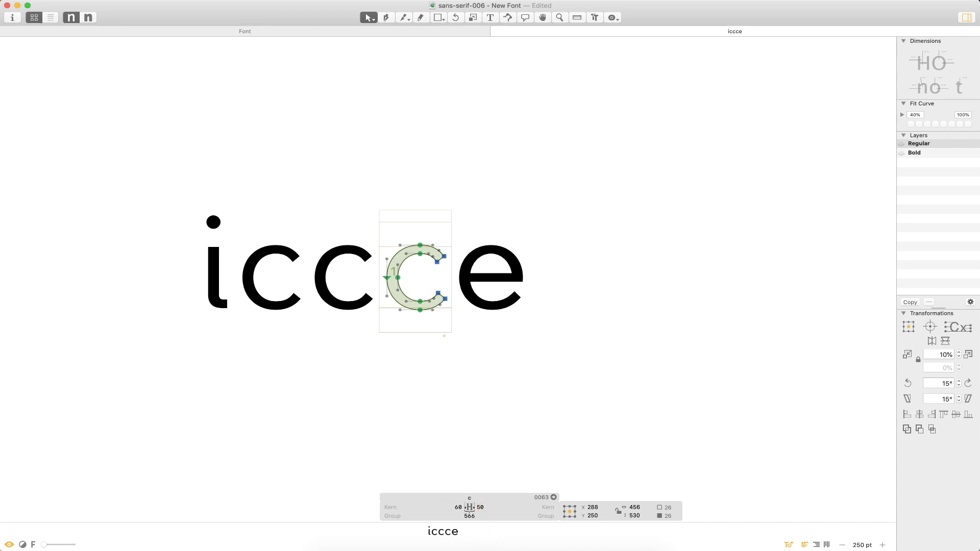
- Replace the sample text with "icenice" and preview it at 50 pt to judge the c's spacing
key("Escape")
key("super+a")
type("ic")
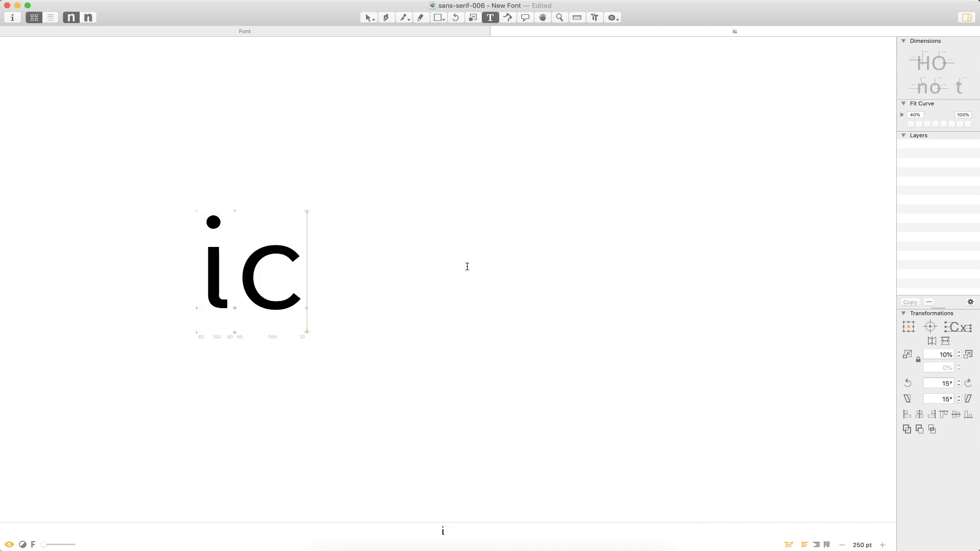
type("enice")
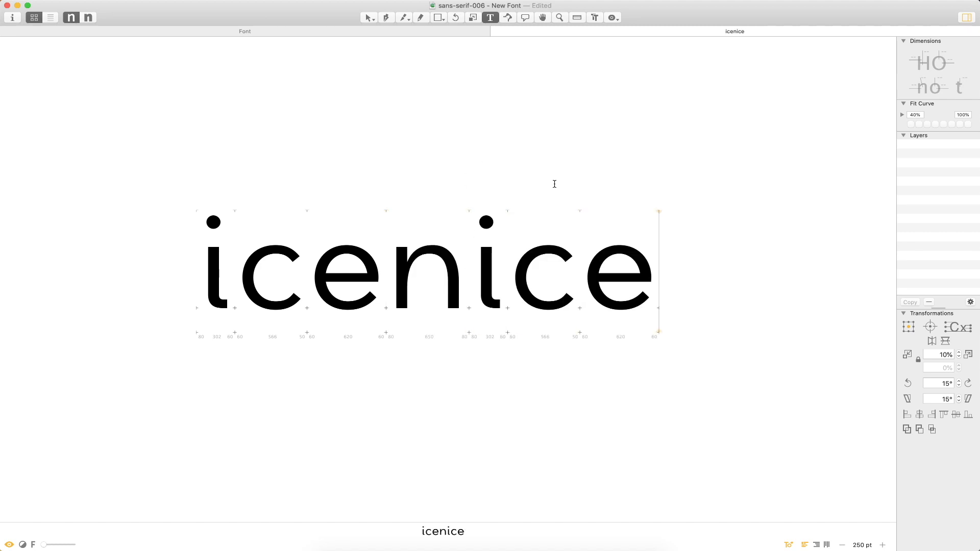
key("Escape")
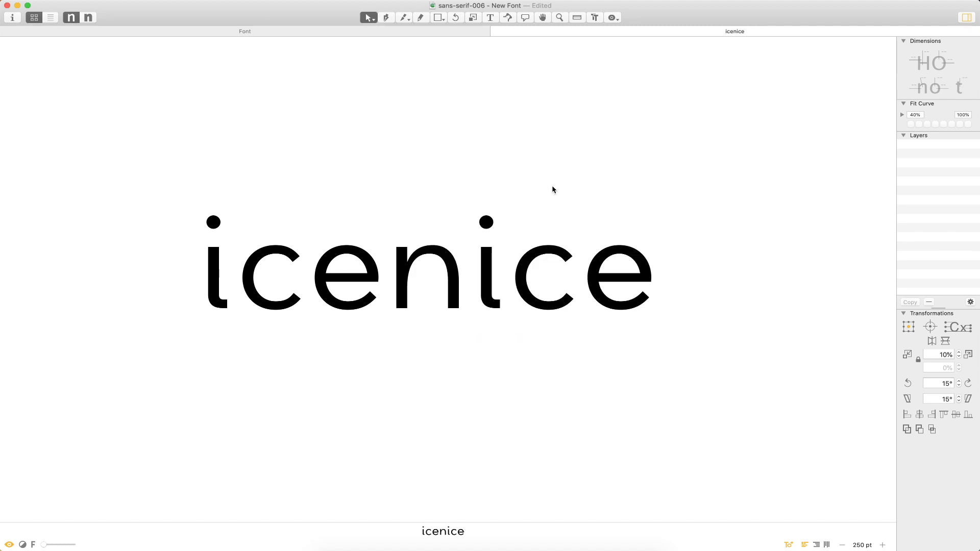
key("super+minus")
key("super+minus")
key("super+minus")
key("super+minus")
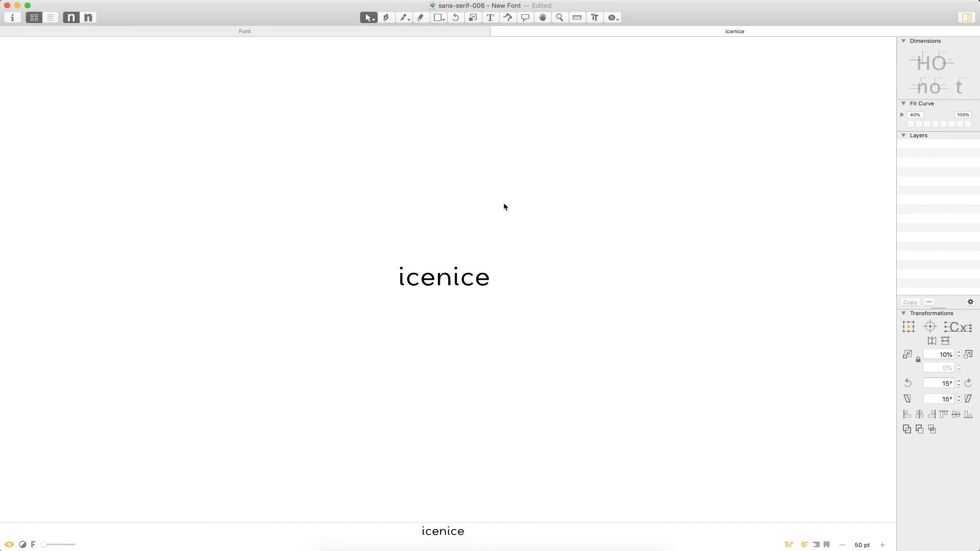
- Close the sample text, open the i glyph for editing and insert four j's in front of it
key("super+w")
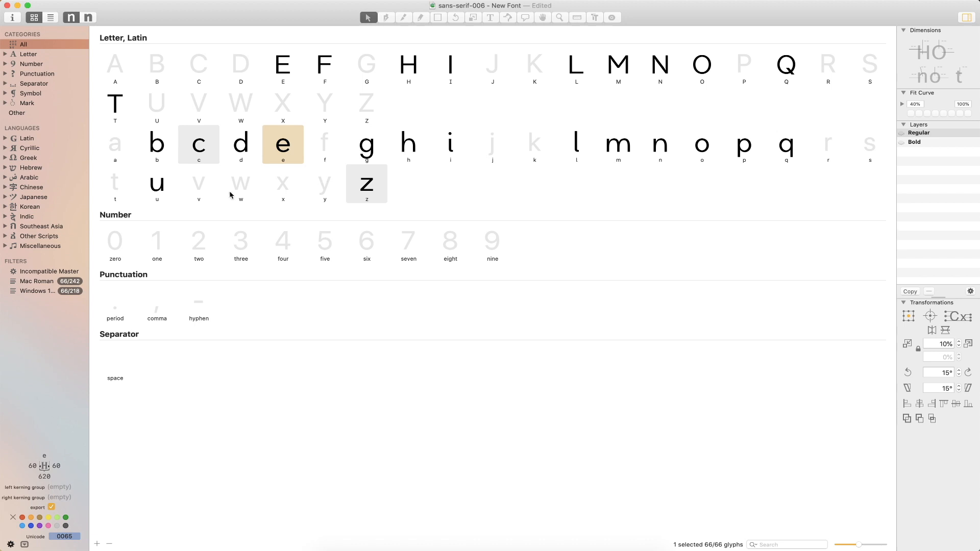
left_click(257, 190)
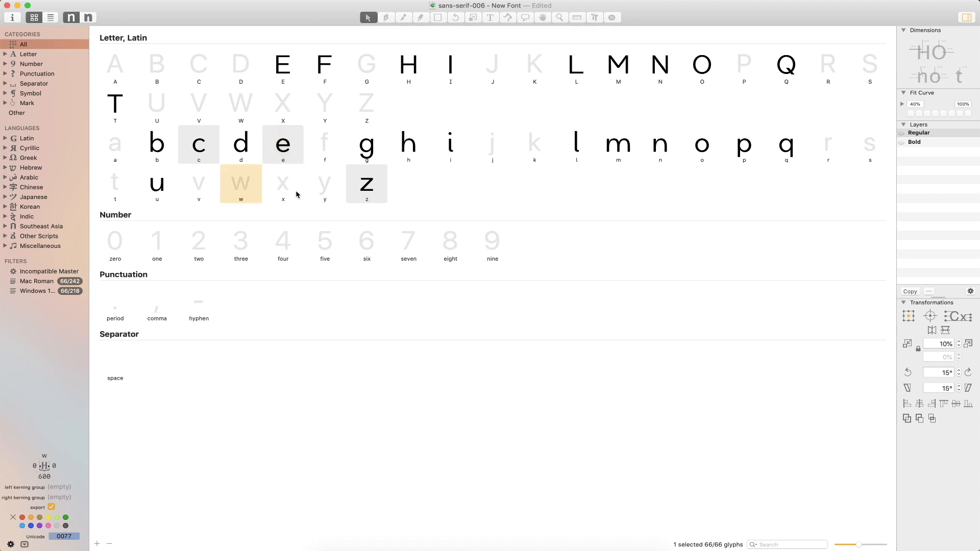
double_click(453, 152)
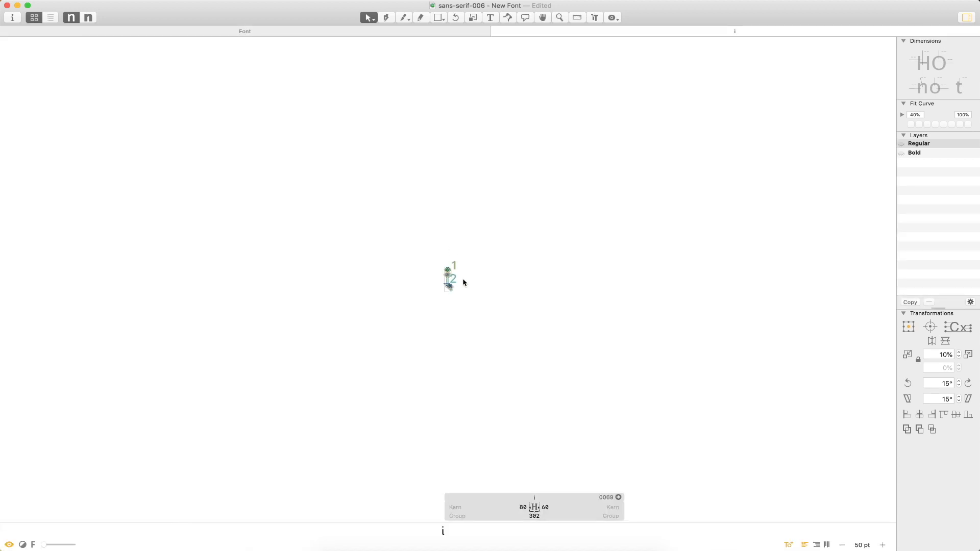
type("tjjjj")
key("Escape")
key("super+plus")
key("super+plus")
key("super+plus")
key("super+plus")
key("super+plus")
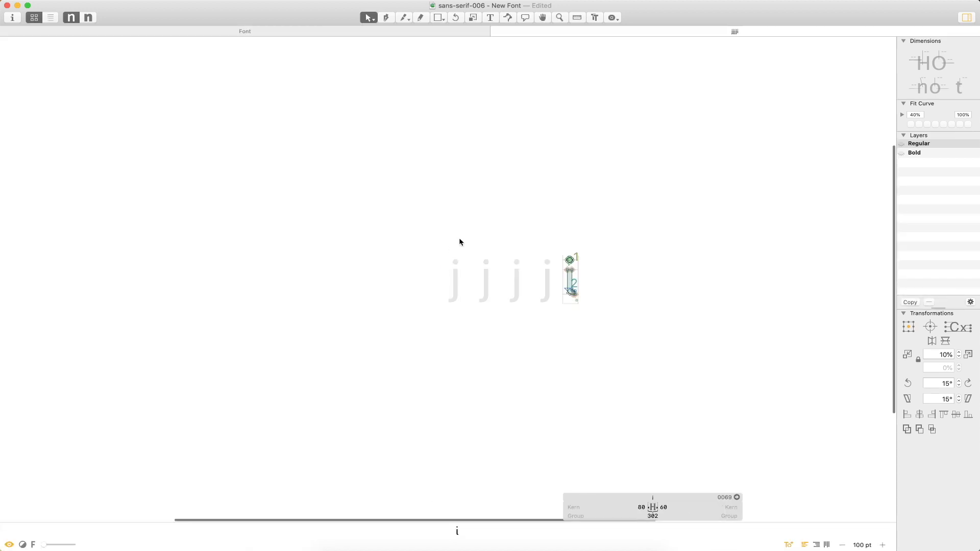
scroll(745, 251, "right", 5)
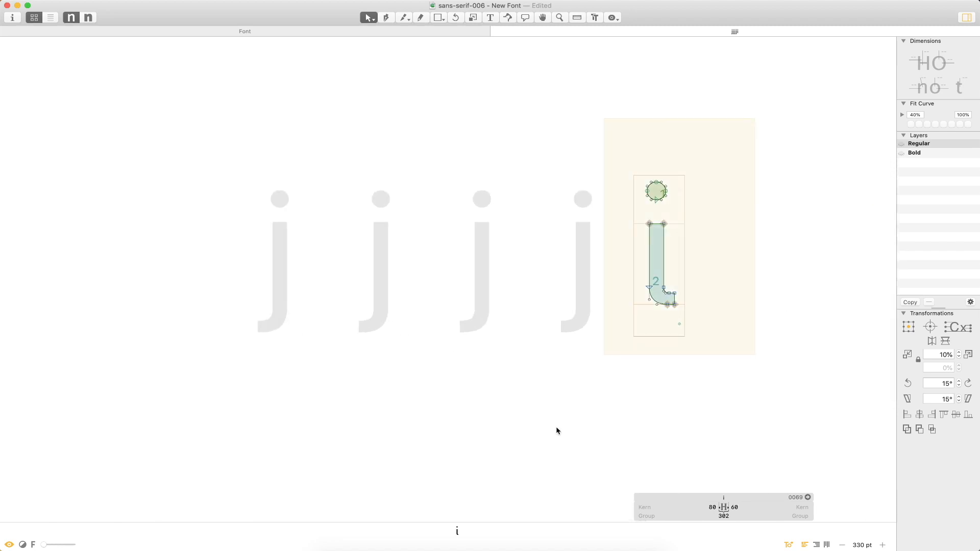
- Paste the i's dot and stem outlines into the empty j glyph and flip them horizontally
double_click(589, 269)
key("super+v")
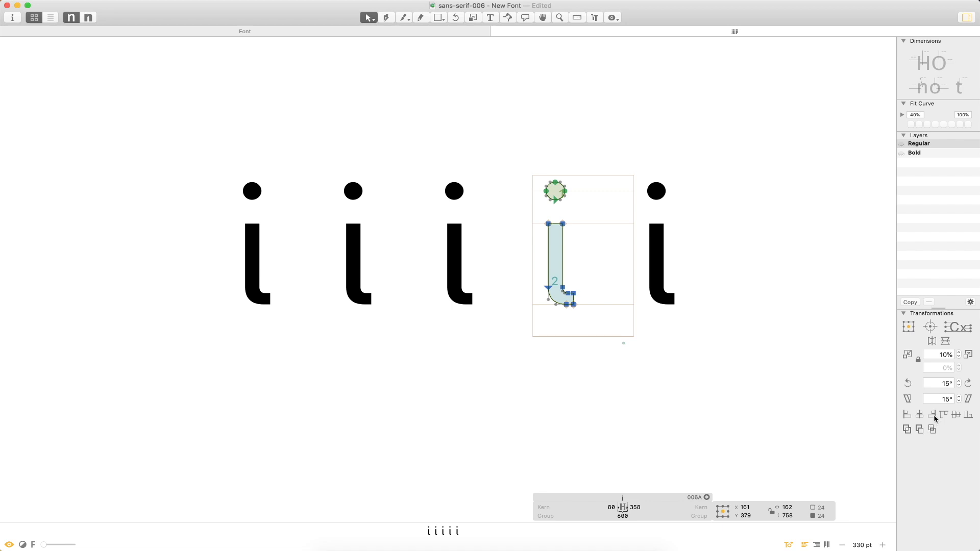
left_click(931, 341)
- Extend the j's stem by moving its hook nodes down to the descender line
left_click(596, 286)
left_click_drag(532, 317, 561, 337)
key("z")
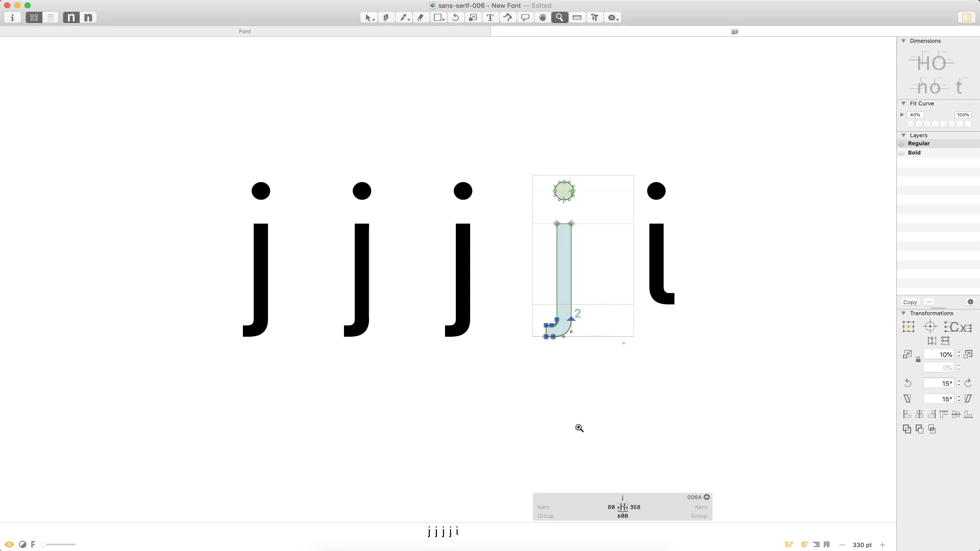
key("super+plus")
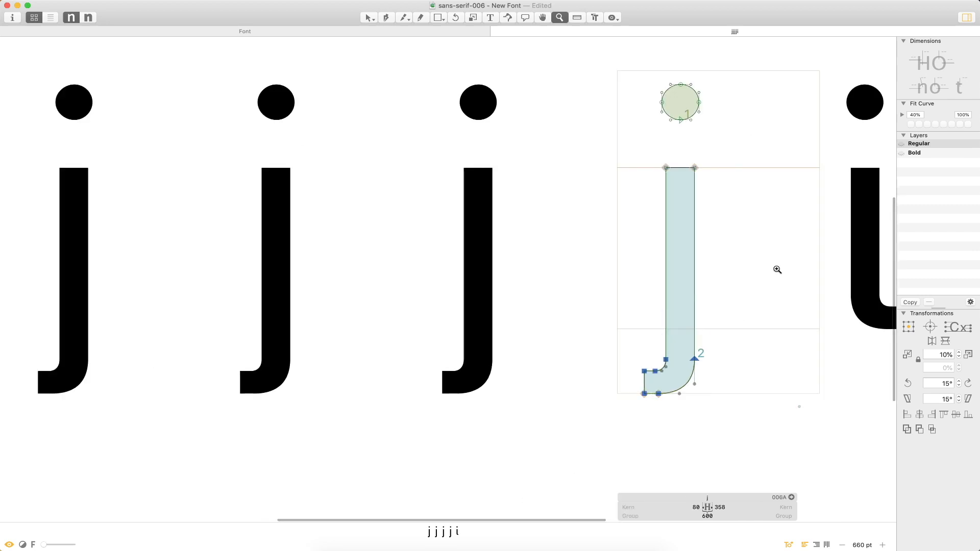
scroll(776, 269, "right", 6)
key("v")
double_click(551, 271)
double_click(461, 313)
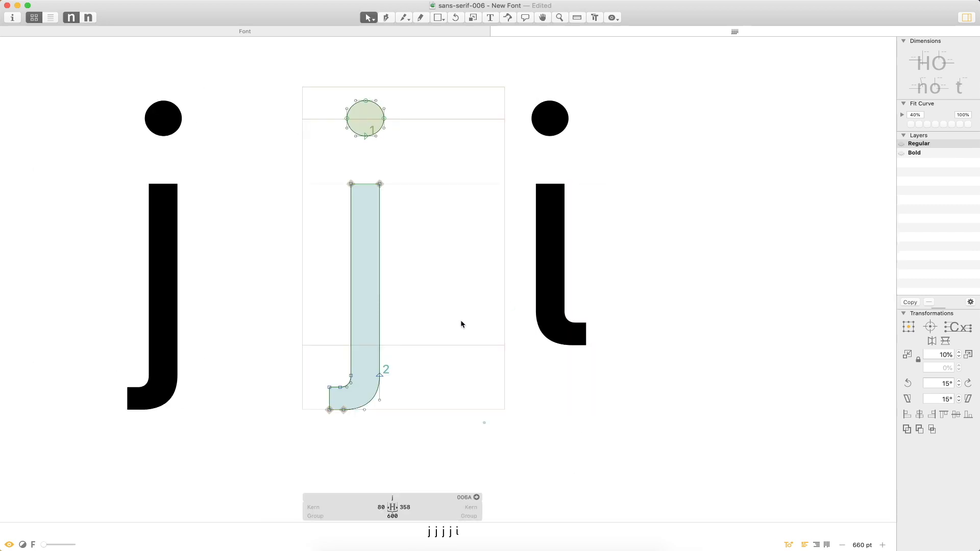
- Set the j's left sidebearing to 60 and its right sidebearing to 80
left_click(367, 506)
type("60")
key("Tab")
type("80")
key("Return")
key("super+minus")
key("super+minus")
key("super+minus")
key("super+minus")
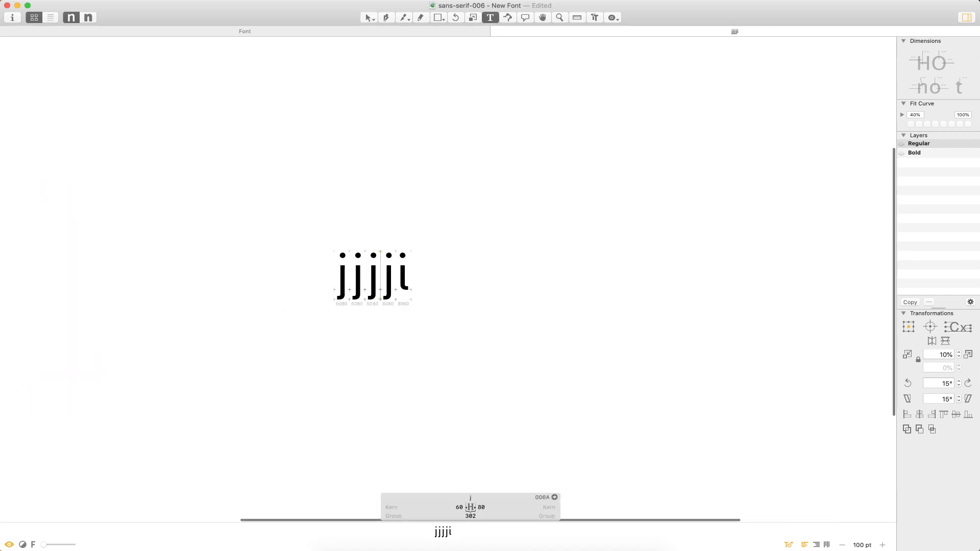
- Replace the sample text with "jill" and preview the j beside the i and l at large and small sizes
type("t")
type("j")
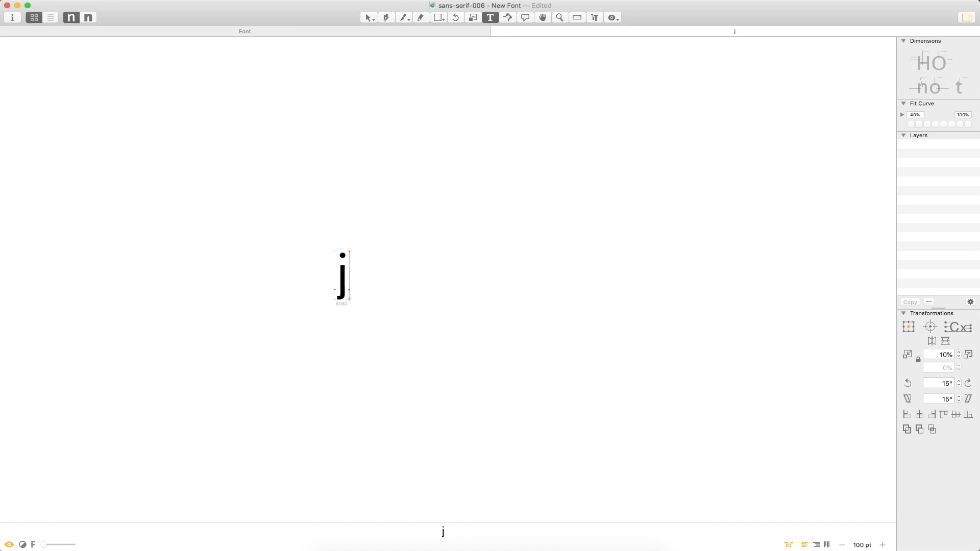
type("ill")
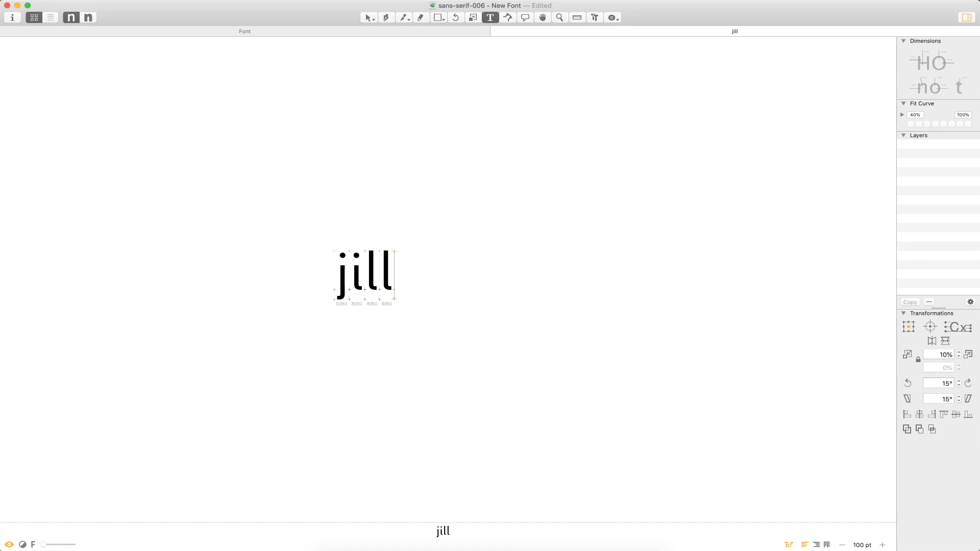
key("Escape")
key("z")
left_click_drag(453, 176, 247, 371)
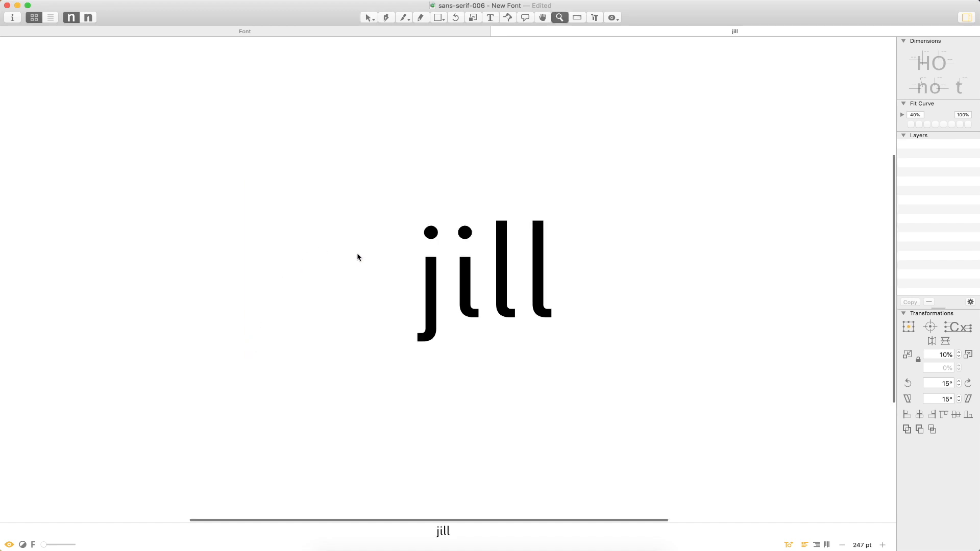
key("v")
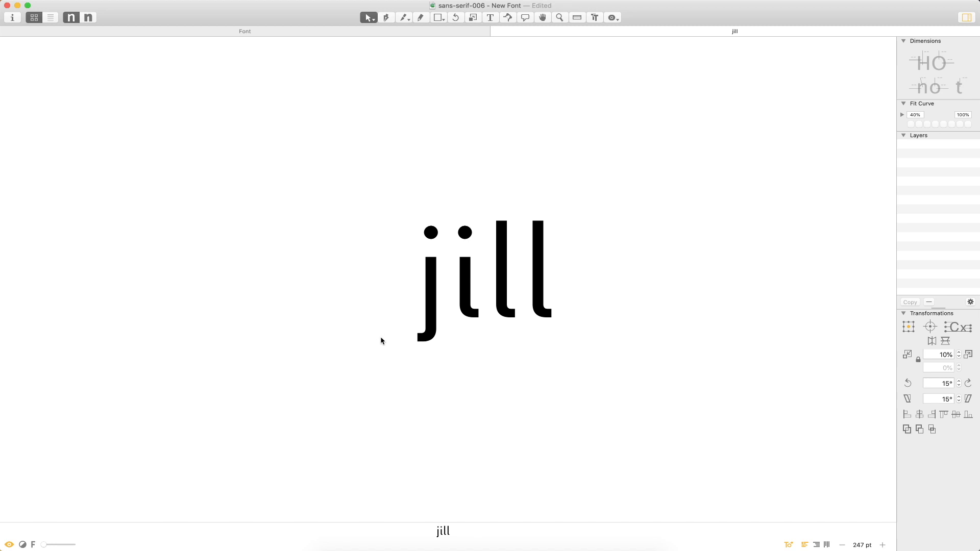
key("super+minus")
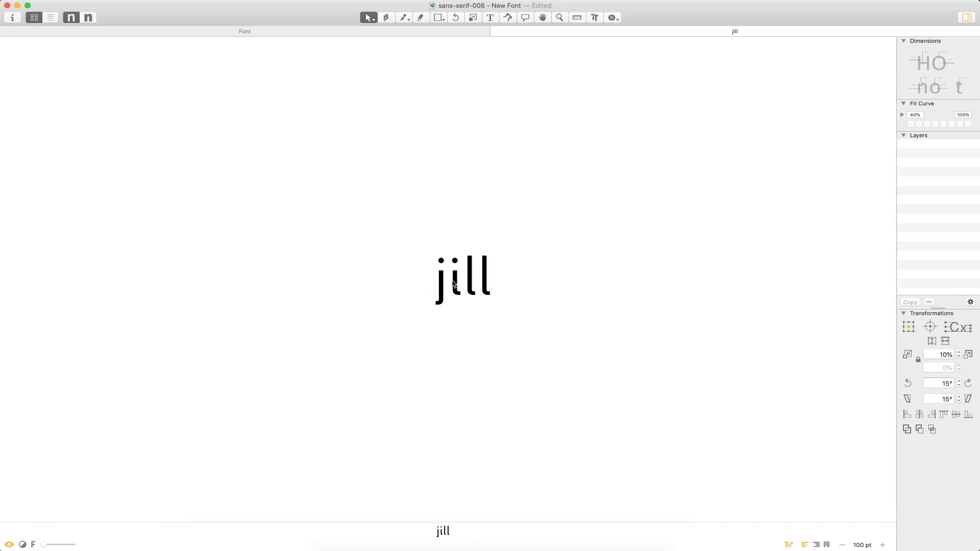
- Close the sample text, open the j glyph for editing and insert three t's in front of it
key("super+w")
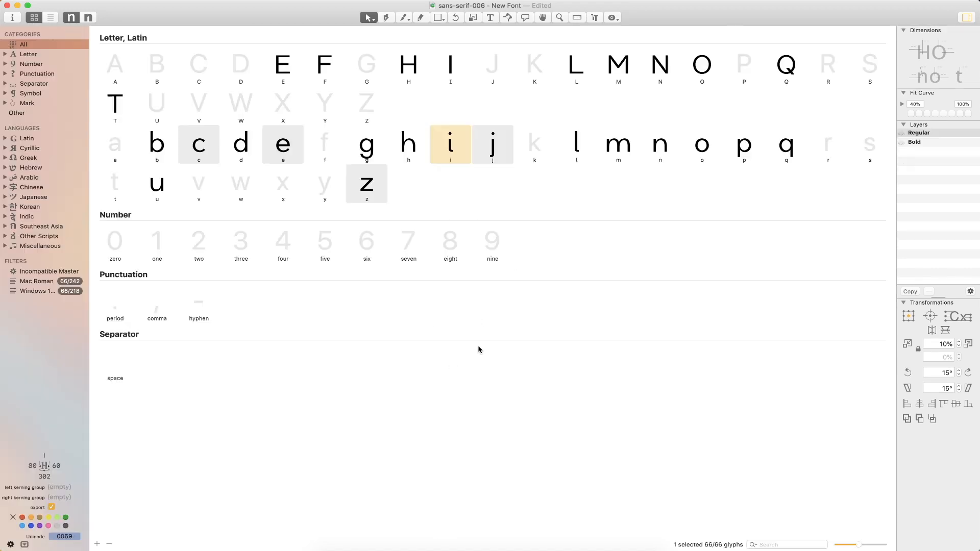
left_click(547, 148)
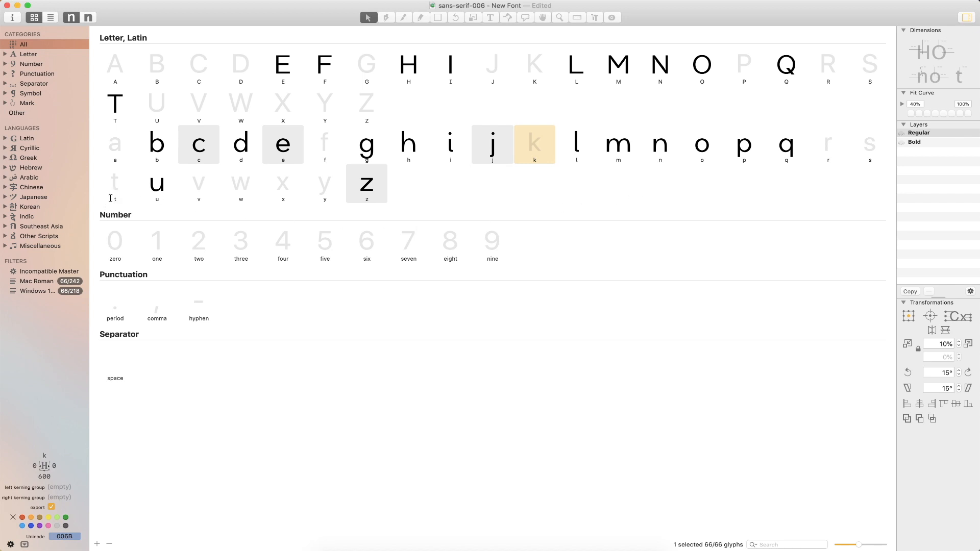
double_click(487, 162)
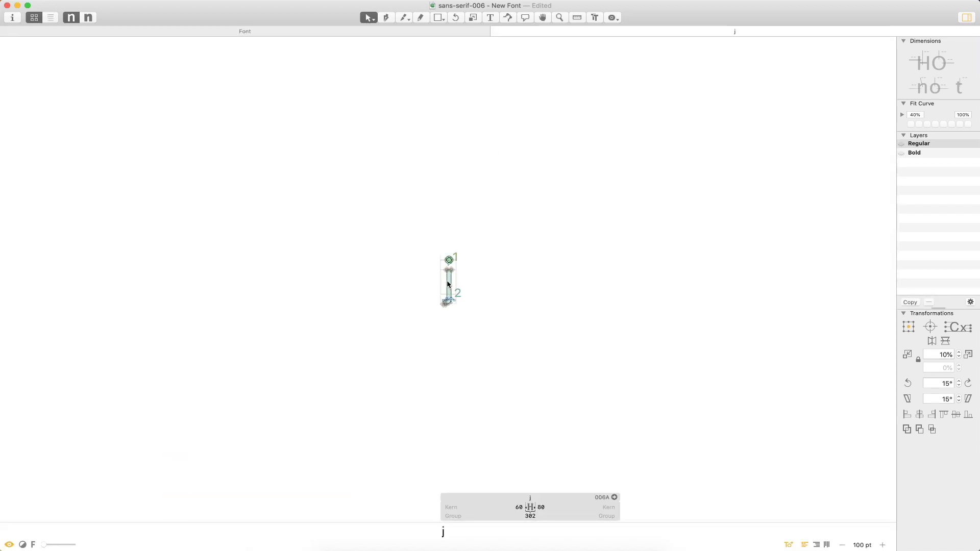
type("tttt")
key("Escape")
key("super+space")
left_click_drag(632, 188, 345, 401)
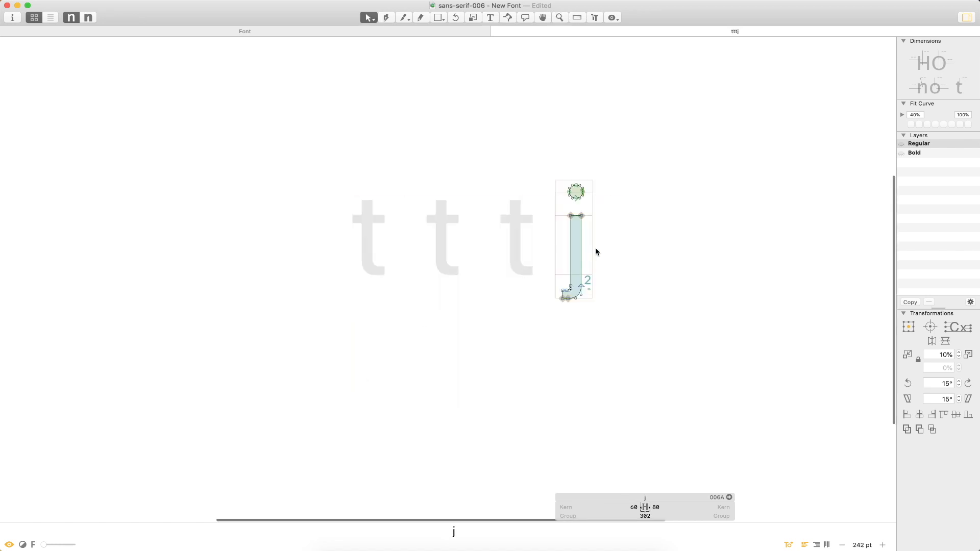
- Paste the j's hooked stem into the t glyph, seat its hook on the baseline and extend its upper end to the ascender line
double_click(543, 235)
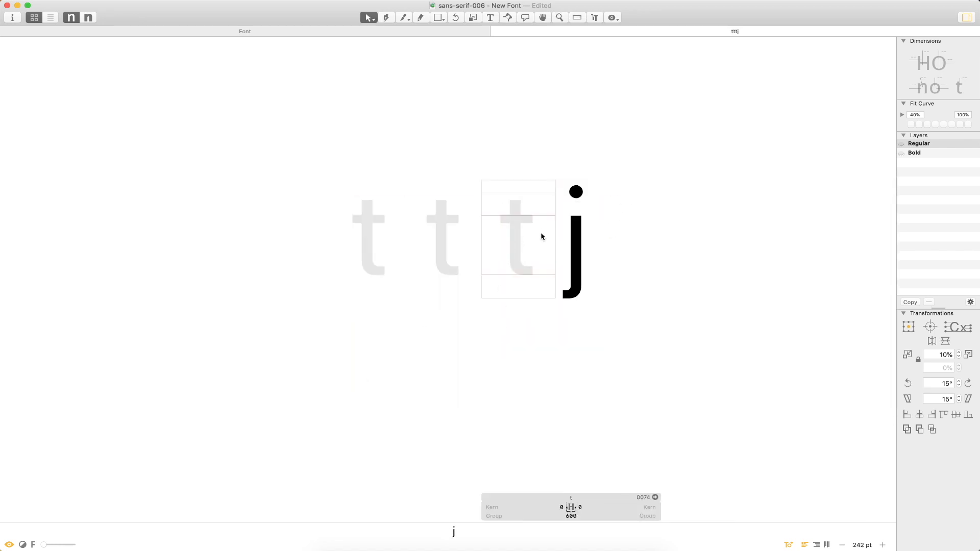
key("super+v")
left_click_drag(508, 218, 507, 195)
key("super+space")
left_click_drag(589, 137, 395, 364)
mouse_move(491, 137)
left_mouse_down()
mouse_move(435, 162)
mouse_move(480, 128)
left_mouse_up()
- Flip the t's whole stem horizontally and shift it right to X 277.5
key("super+a")
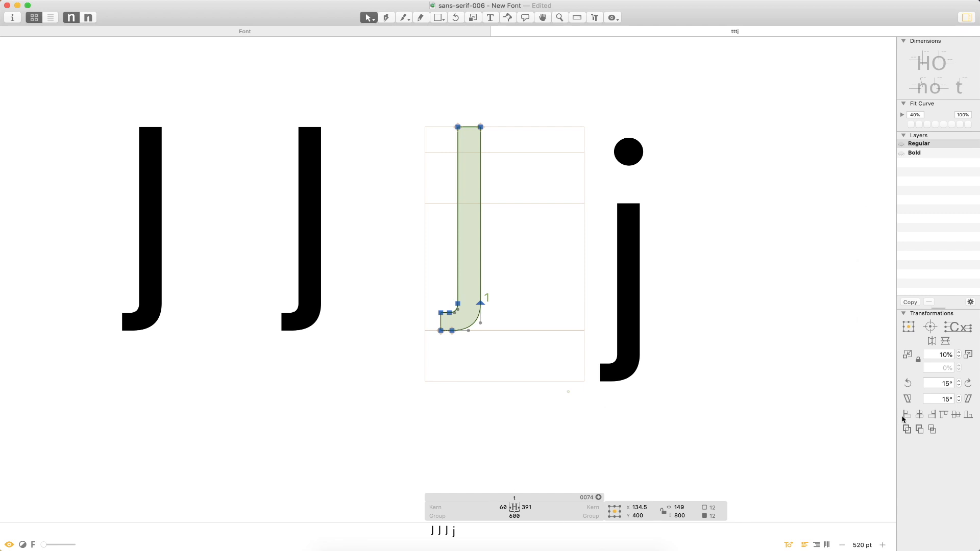
left_click(931, 341)
left_click_drag(474, 313, 514, 313)
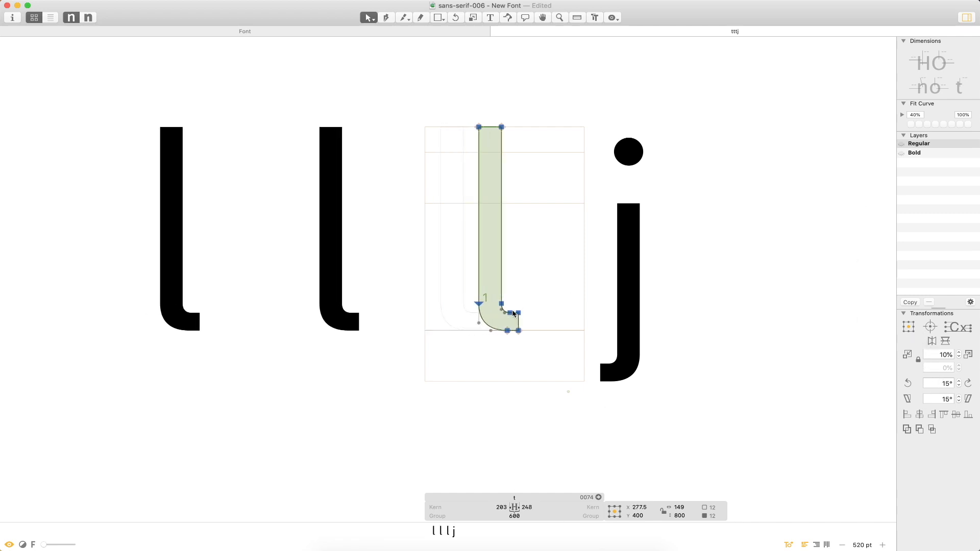
- Add a z to the sample text and copy its upper bar into the t as a crossbar at x-height, centred at X 302.5
key("Escape")
type("z")
key("Escape")
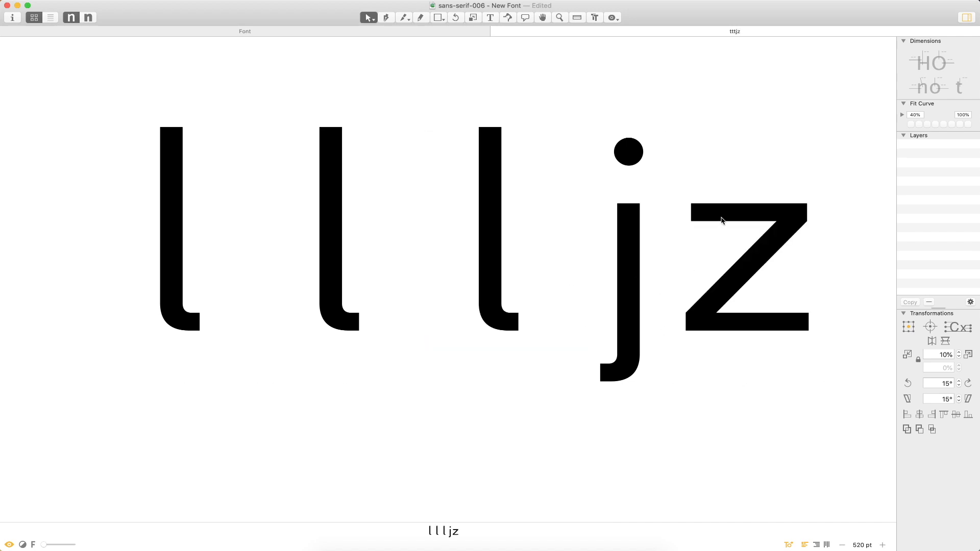
double_click(721, 223)
double_click(516, 248)
key("super+v")
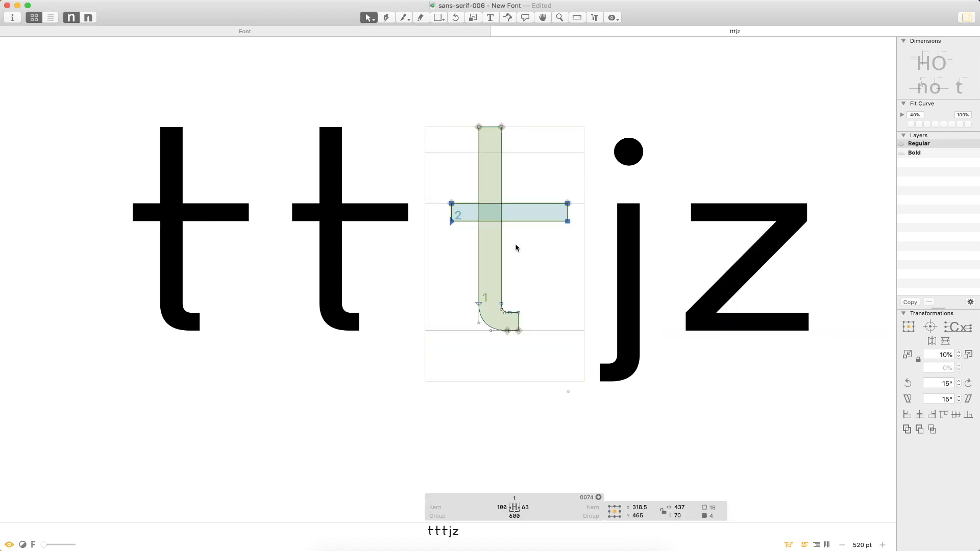
mouse_move(567, 221)
left_mouse_down()
mouse_move(553, 221)
mouse_move(563, 222)
left_mouse_up()
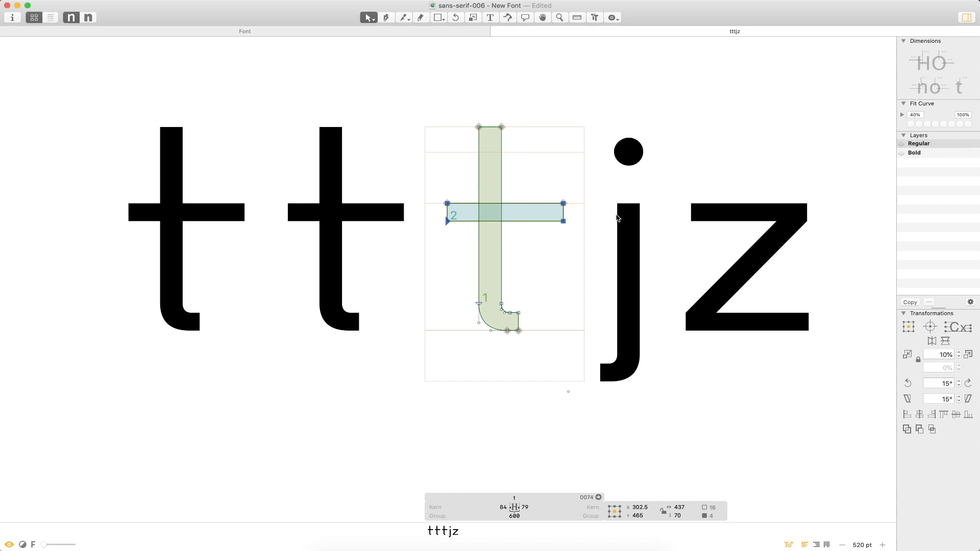
- Insert an n after the t's and extend the end of the t's foot right to X 412
key("t")
left_click(606, 296)
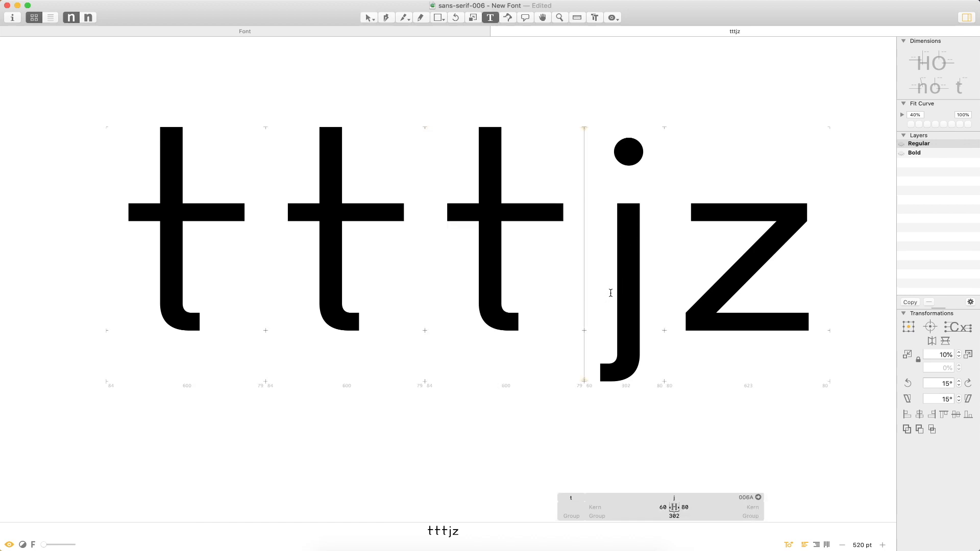
type("n")
key("Escape")
double_click(527, 301)
left_click_drag(527, 300, 513, 351)
key("shift+Right")
key("shift+Right")
key("shift+Right")
key("shift+Right")
key("shift+Right")
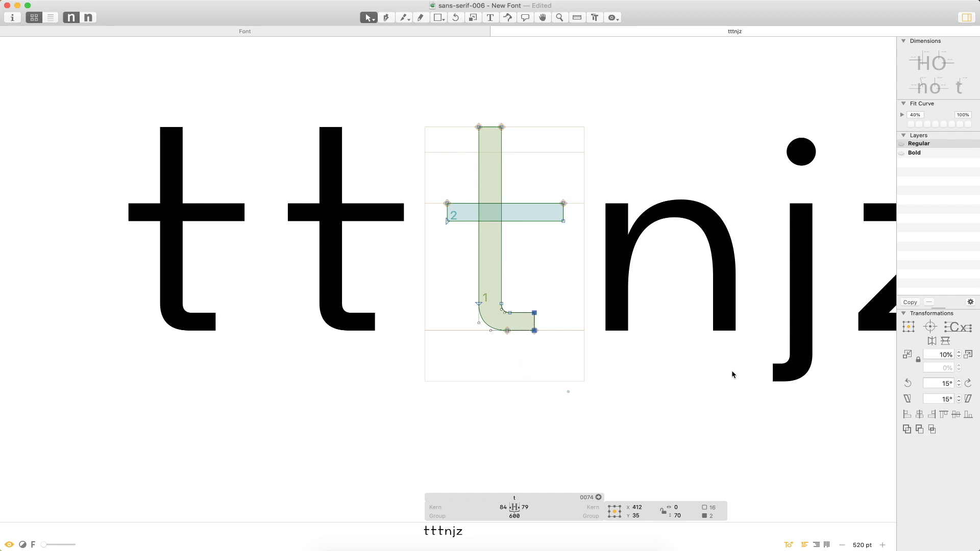
- Shorten the t's crossbar by aligning its right end with the foot and moving its left end to X 92
left_click_drag(575, 182, 533, 219)
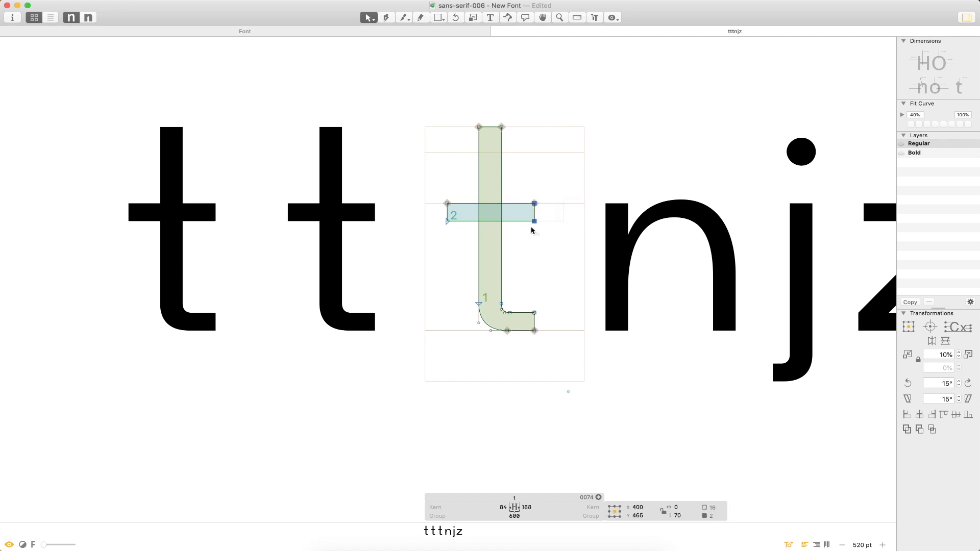
left_click_drag(438, 183, 464, 263)
key("shift+Right")
key("Left")
key("Left")
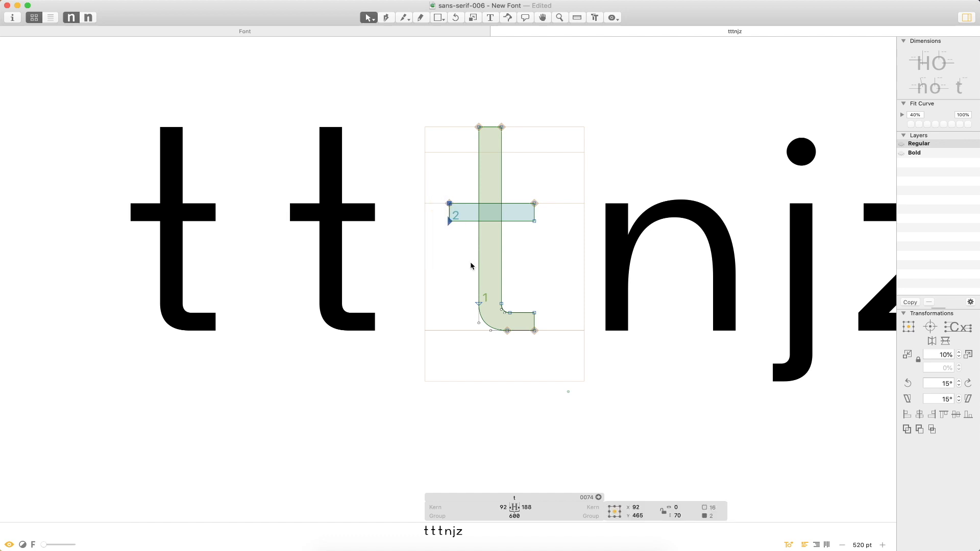
left_click(537, 247)
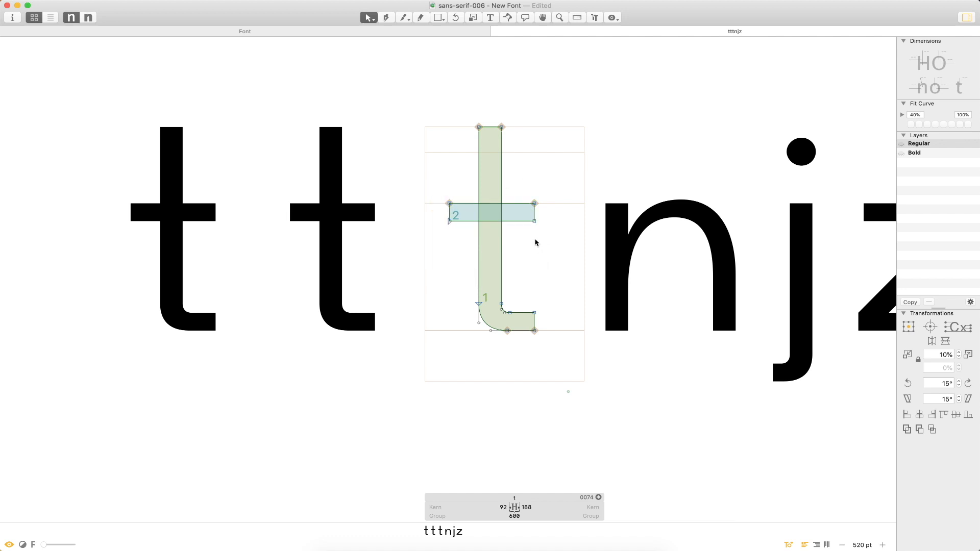
- Insert an m and a capital T in front of the t's to compare their proportions
key("super+minus")
key("t")
left_click(290, 250)
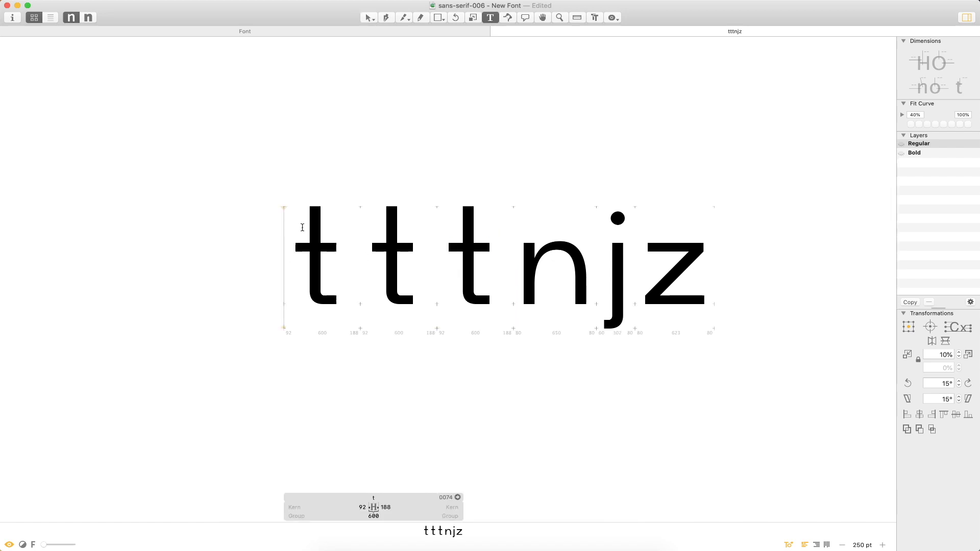
type("m")
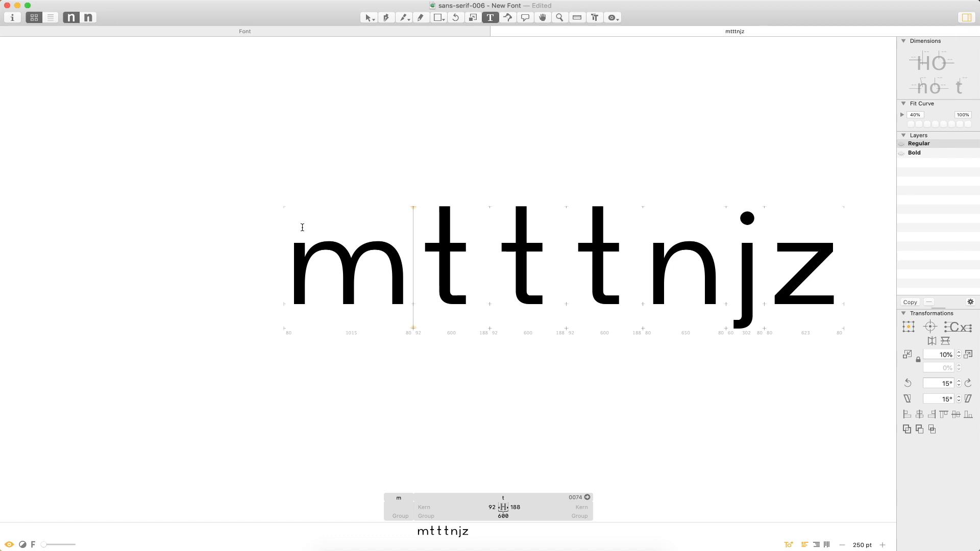
type("T")
key("Escape")
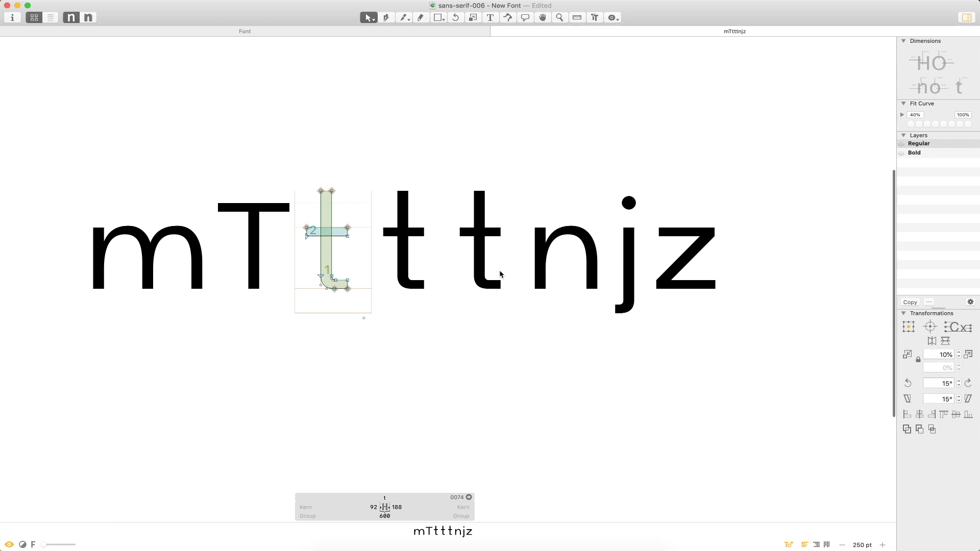
double_click(508, 271)
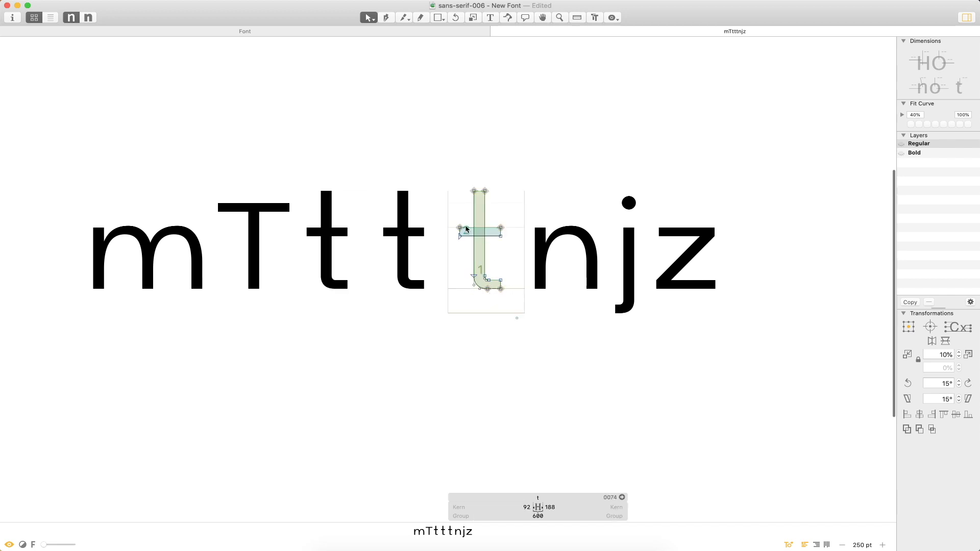
- Replace the sample text with "mitten"
key("t")
key("super+a")
type("mitten")
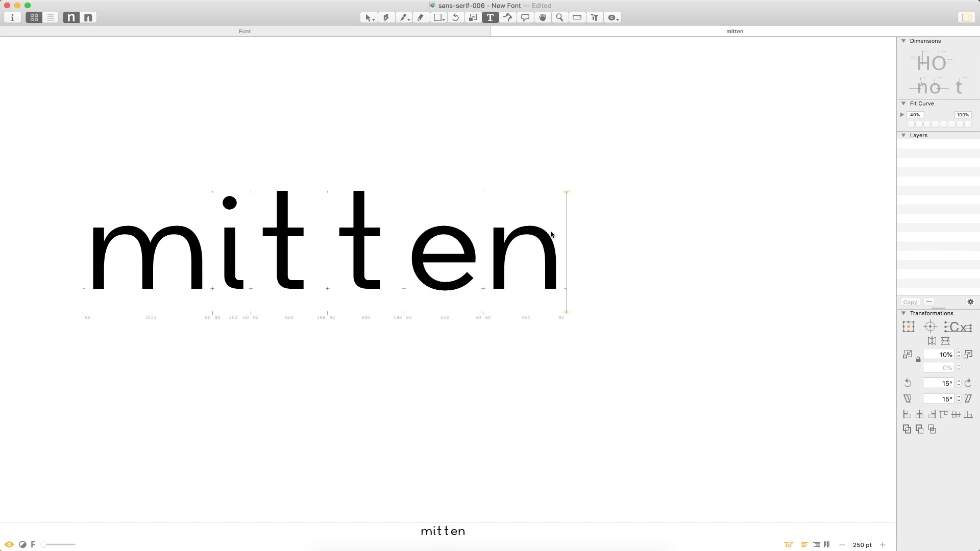
- Set the t's left and right sidebearings to 80
key("Escape")
double_click(316, 294)
left_click(317, 515)
type("80")
key("Tab")
type("80")
key("Return")
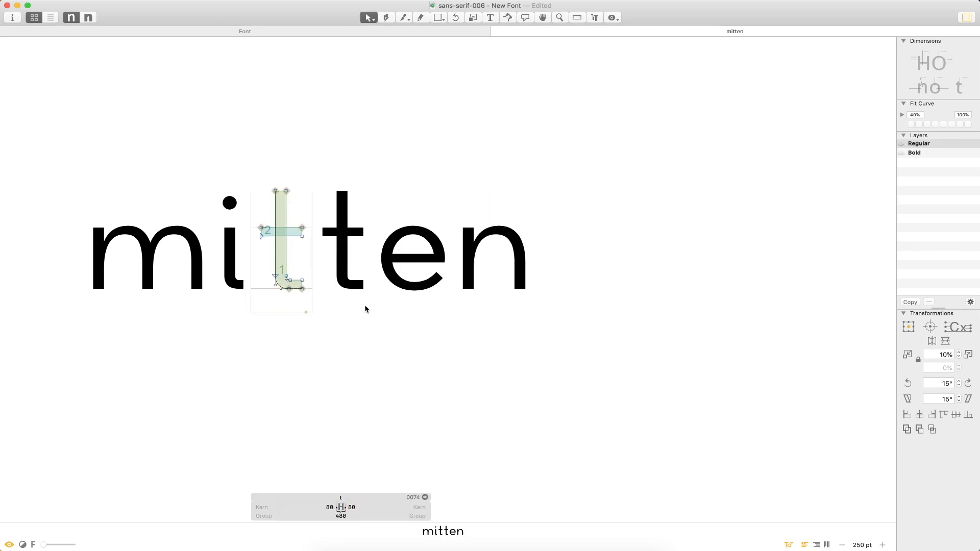
- Shorten the foot of the t by moving its end nodes left to X 390
key("t")
left_click(353, 339)
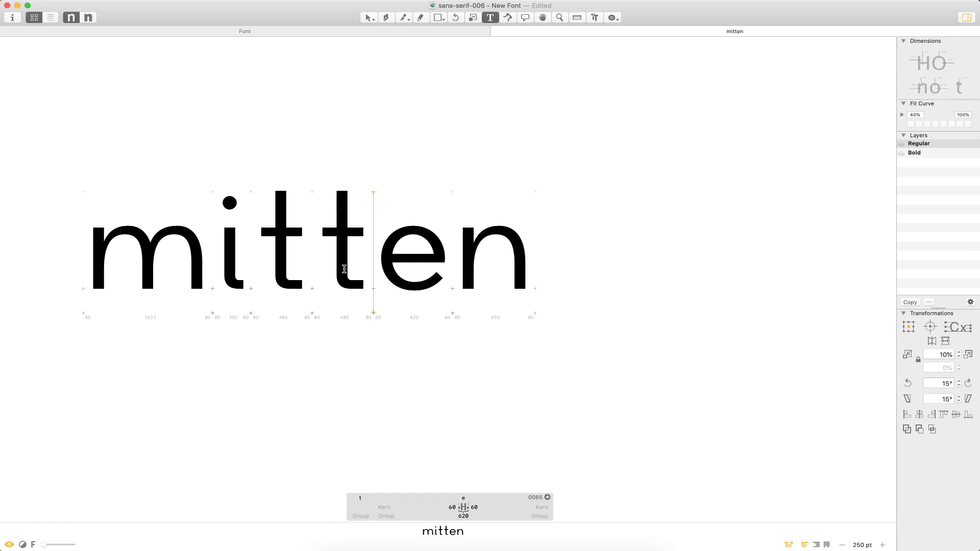
key("Escape")
key("z")
left_click_drag(515, 149, 206, 365)
key("super+plus")
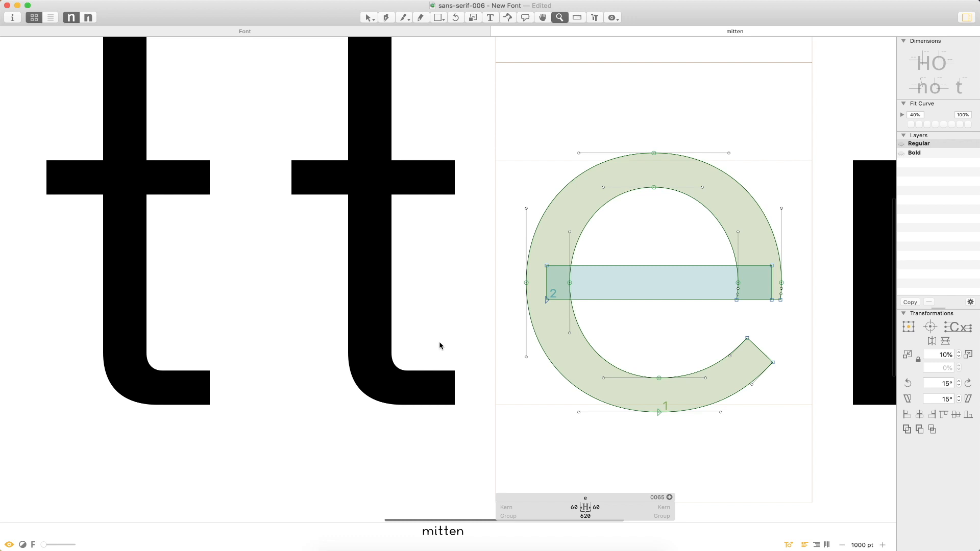
key("v")
key("space")
left_click_drag(422, 367, 461, 377)
double_click(448, 348)
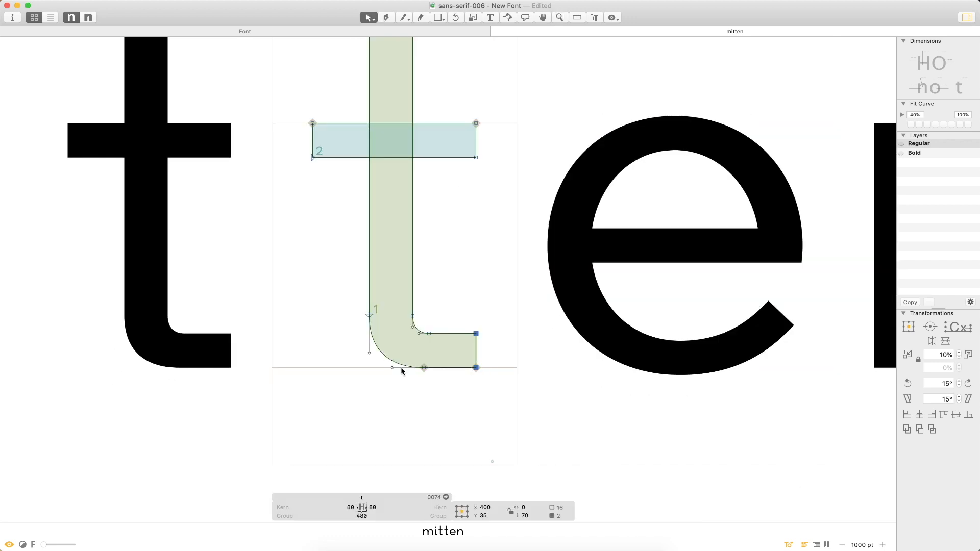
key("shift+Left")
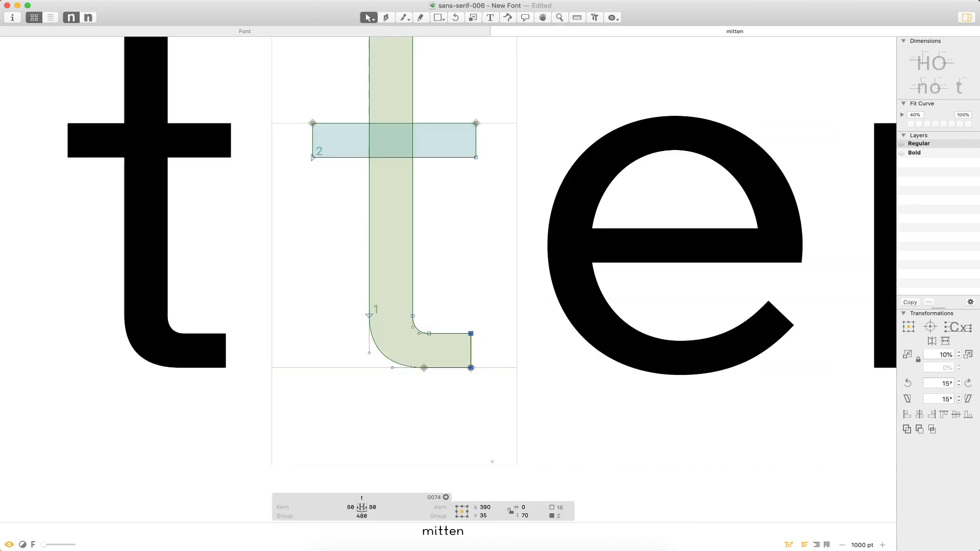
key("super+minus")
key("super+minus")
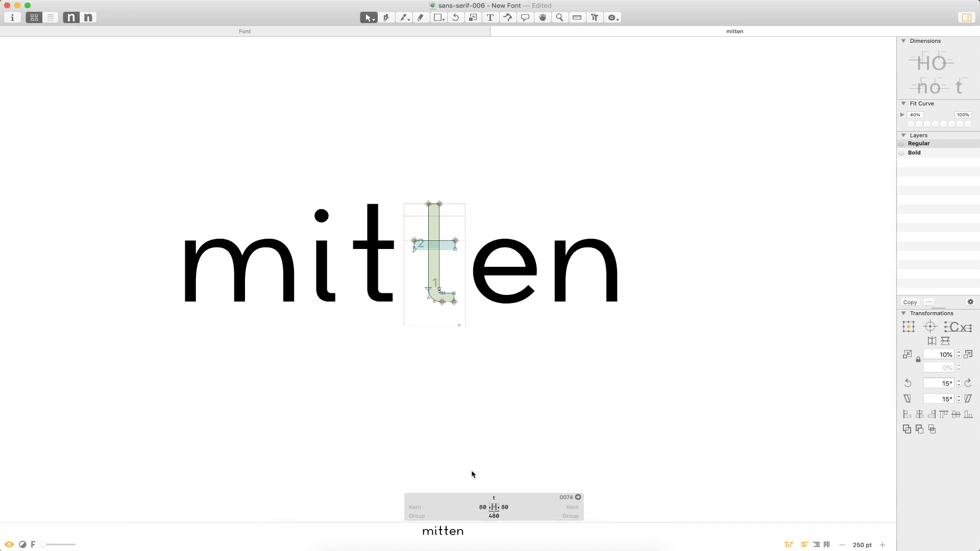
- Lower the top of the t's stem to Y 700
key("t")
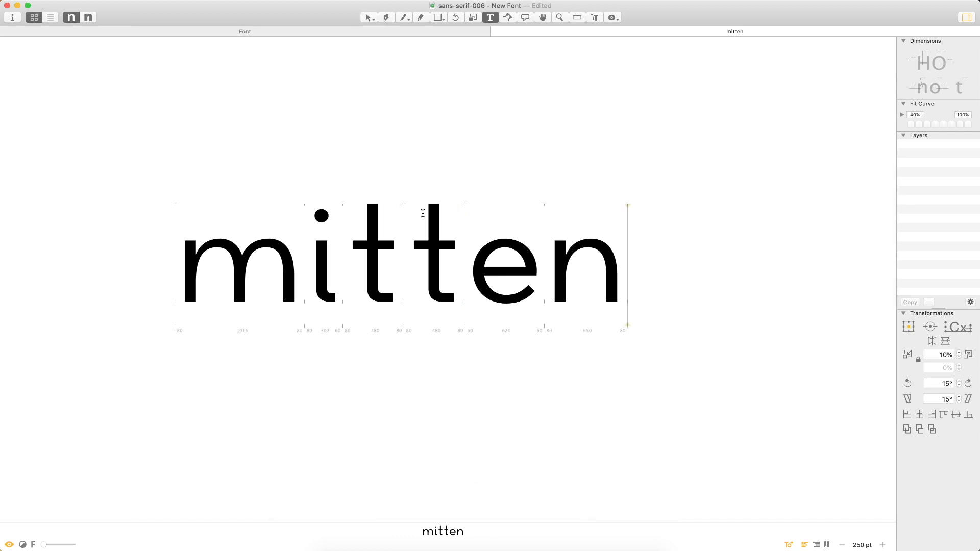
key("Escape")
key("super+space")
left_click_drag(544, 150, 242, 395)
double_click(416, 190)
left_click_drag(607, 113, 418, 168)
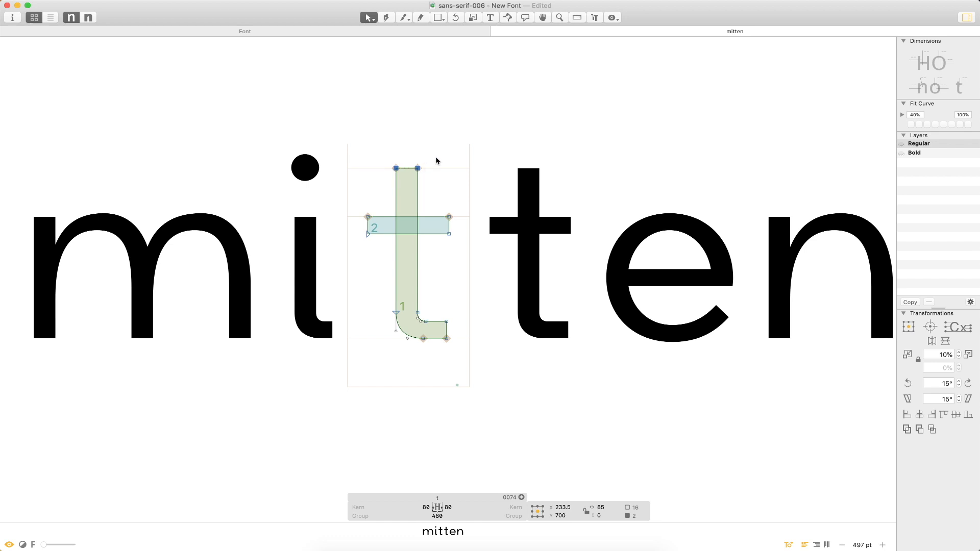
left_click(433, 142)
- Preview "mitten" at a small size and replace the sample text with "tall"
key("t")
key("super+minus")
key("super+minus")
key("Escape")
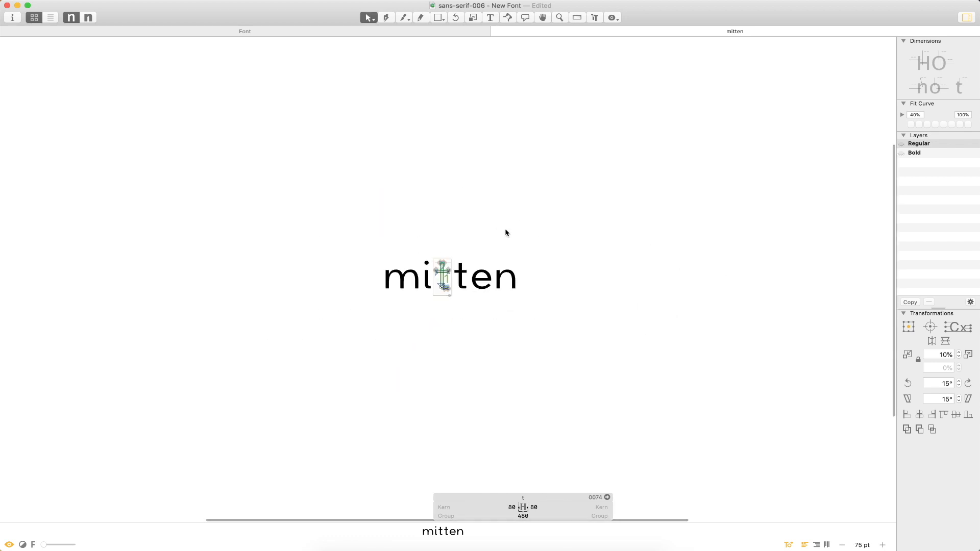
key("t")
left_click(458, 285)
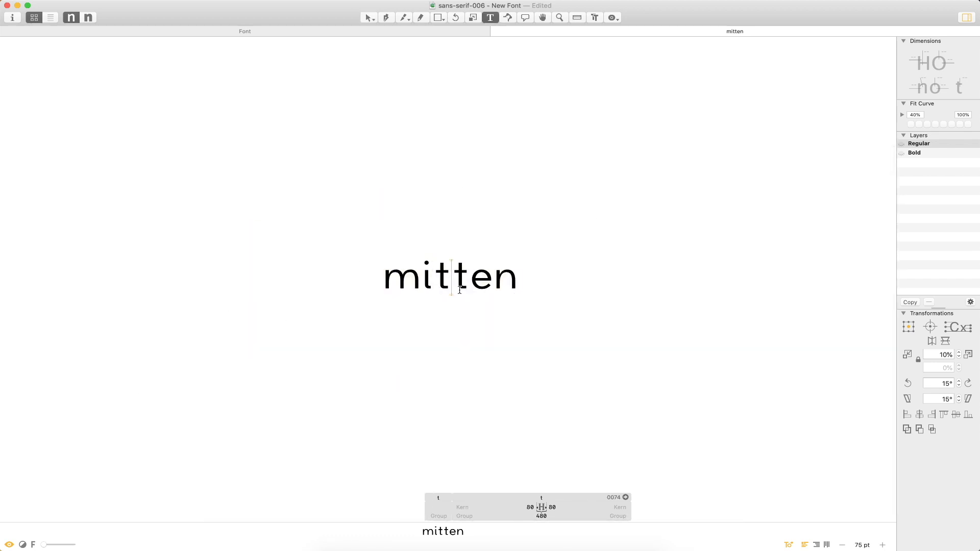
key("super+a")
type("tall")
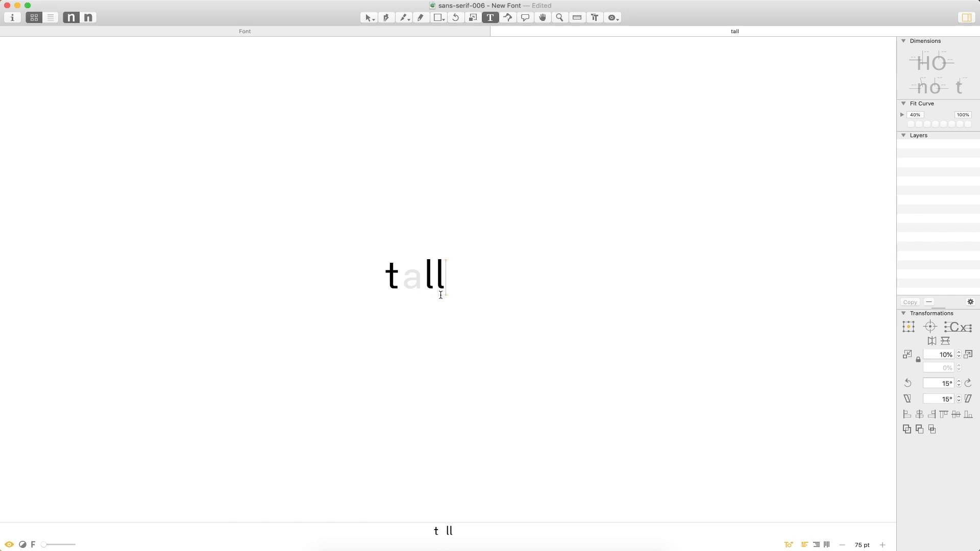
- Replace the sample text with "till" and examine the t's outline enlarged beside the i and l's
key("super+a")
type("till")
key("super+space")
left_click_drag(499, 250, 340, 305)
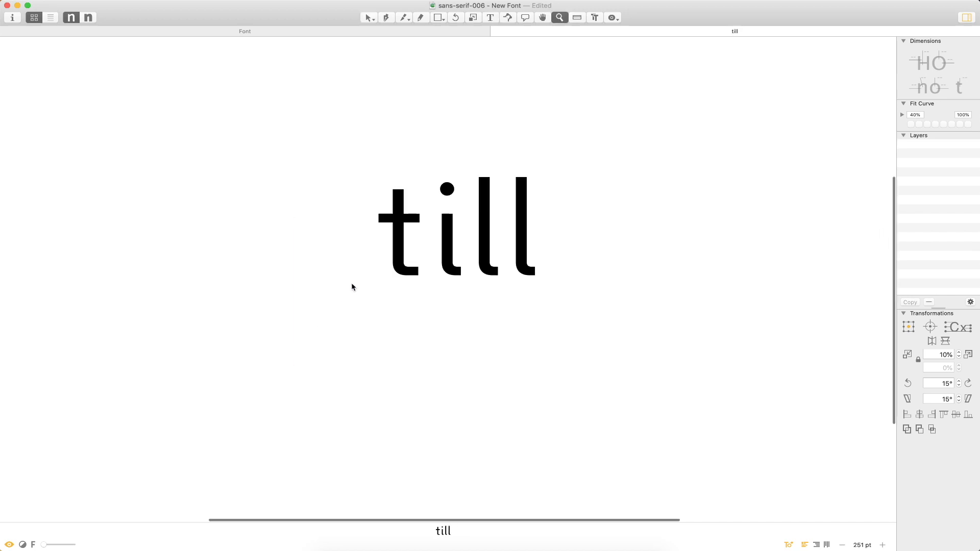
key("Escape")
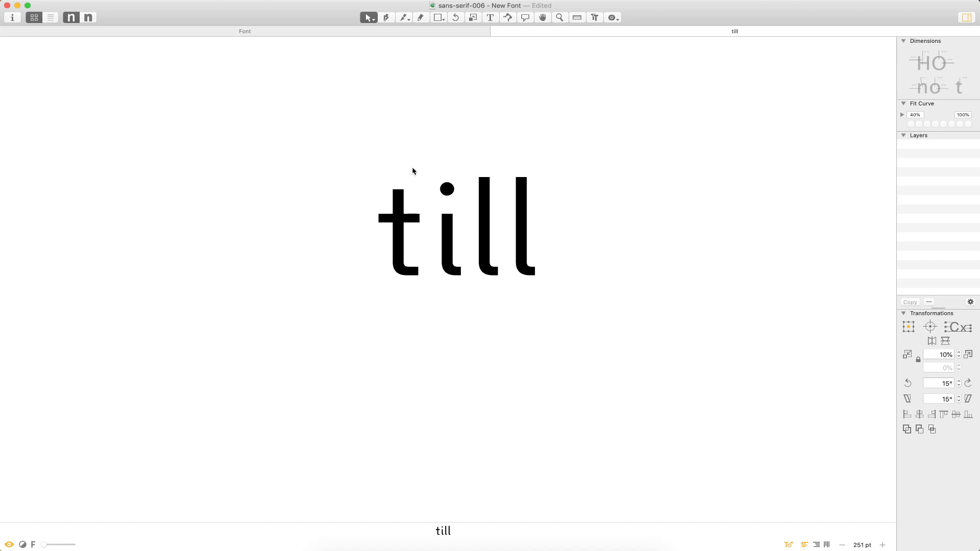
double_click(419, 225)
key("super+space")
left_click_drag(497, 138, 291, 368)
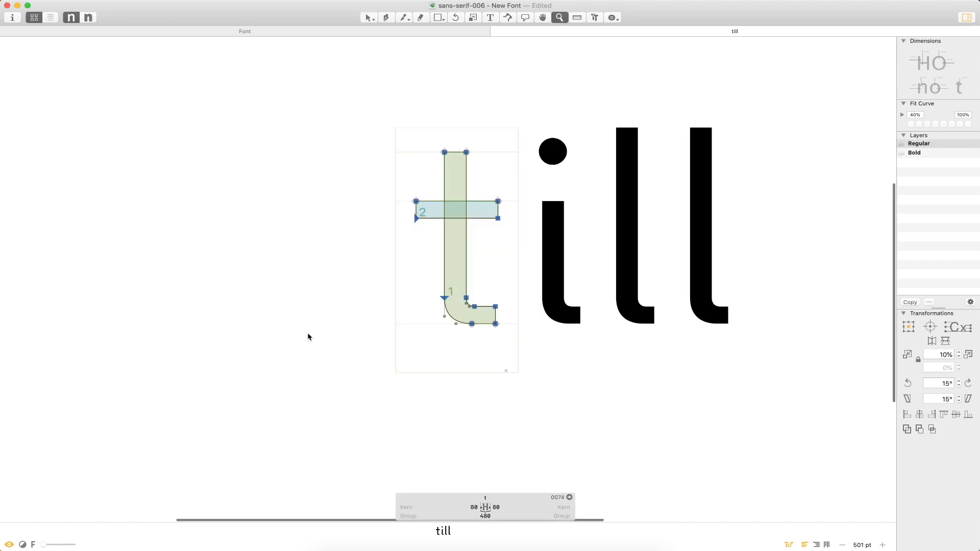
left_click(504, 254)
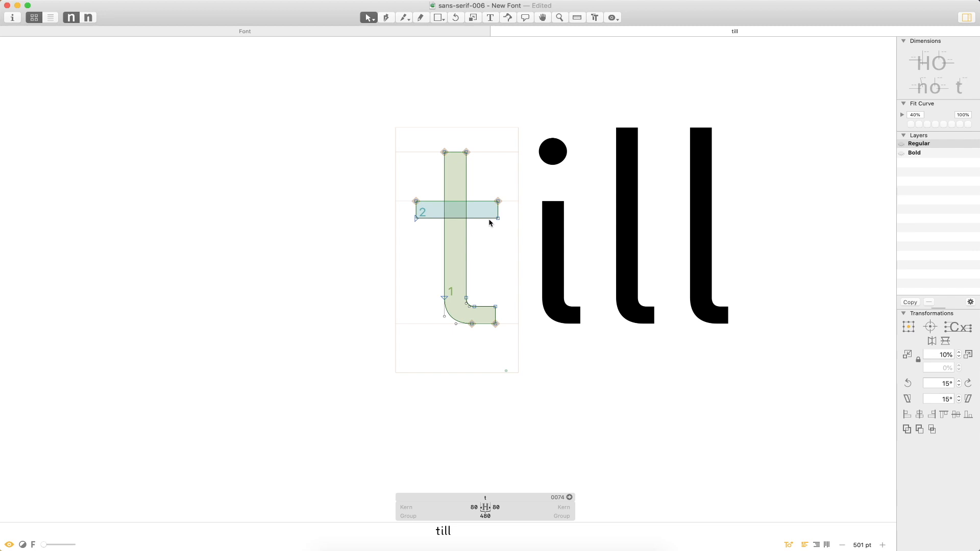
double_click(489, 219)
left_click(484, 249)
- Preview the t at a small size in the sample words "till", "bit" and "thin"
type("t")
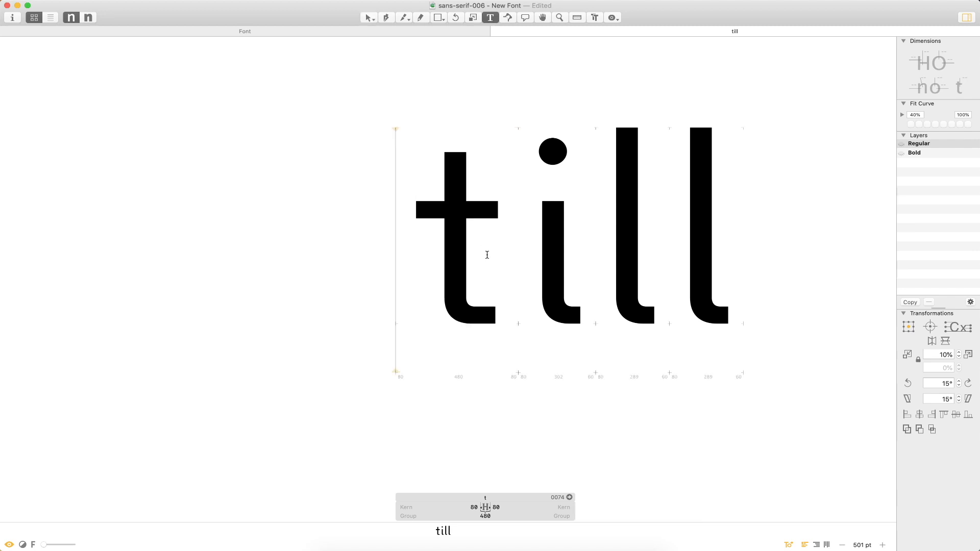
type("s")
key("BackSpace")
scroll(485, 231, "up", 3)
scroll(485, 231, "down", 10)
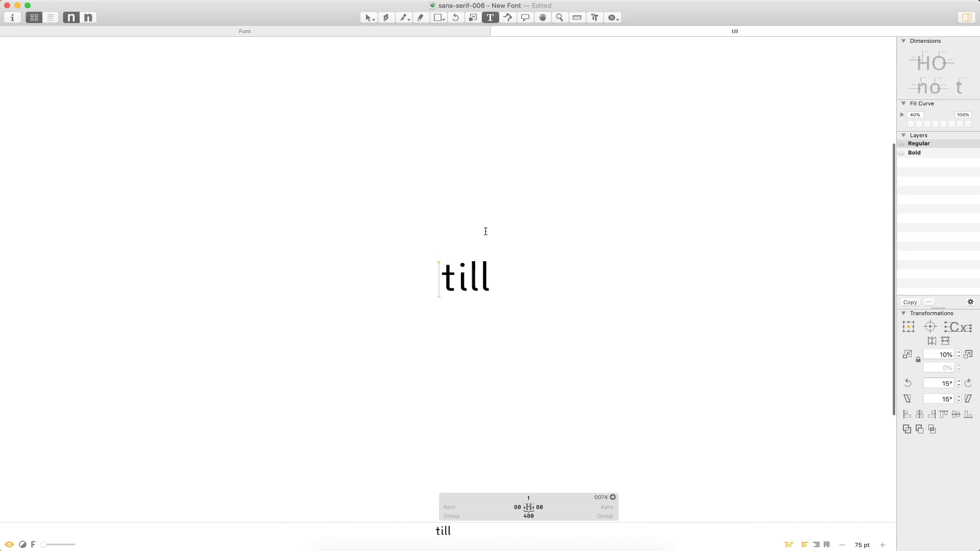
key("super+a")
type("bit")
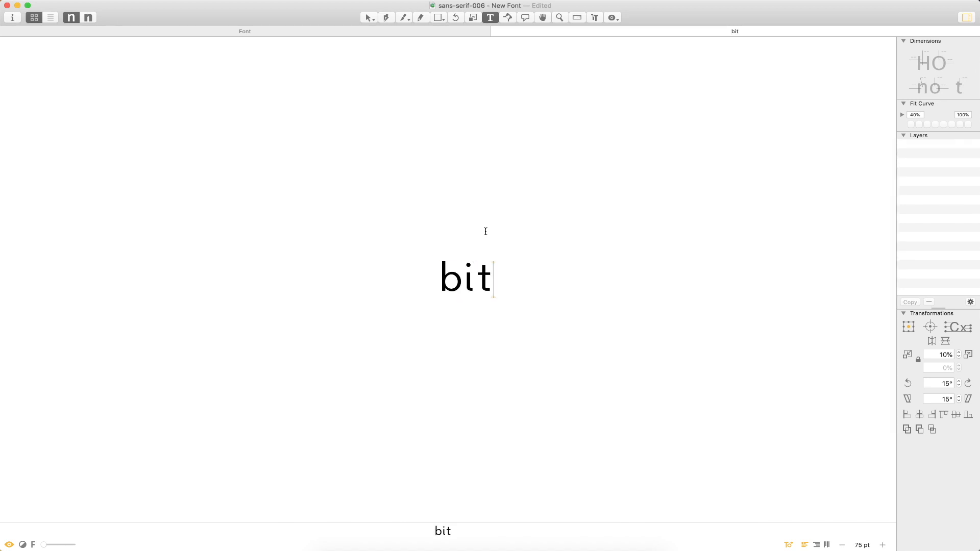
key("super+a")
type("thin")
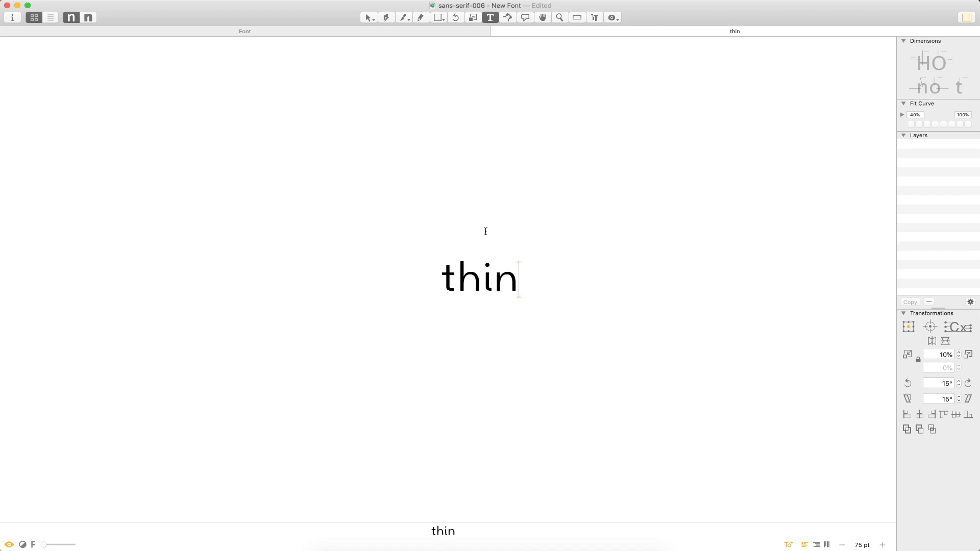
- Remove the h from the enlarged sample word so that it reads "tin"
key("Escape")
key("super+space")
left_click_drag(528, 276, 404, 302)
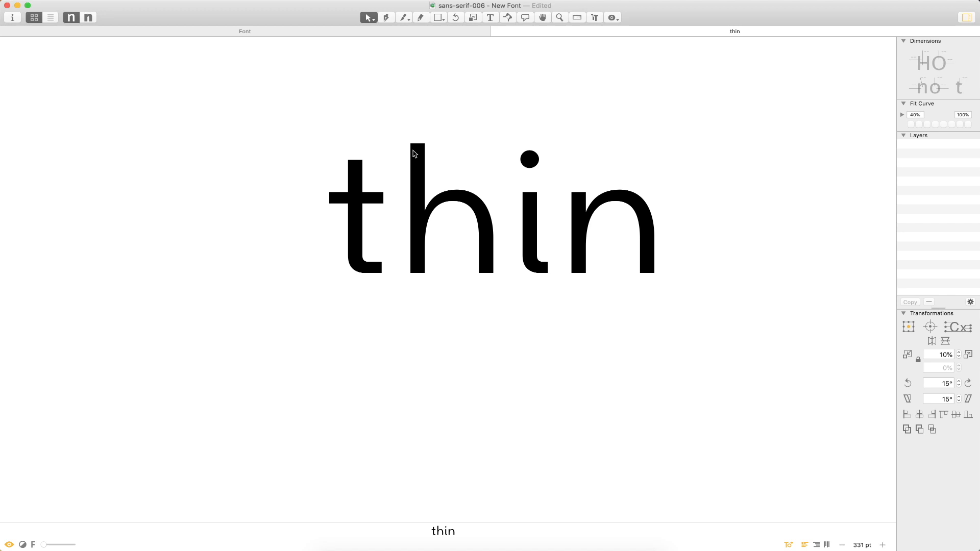
double_click(362, 174)
left_click_drag(376, 149, 321, 176)
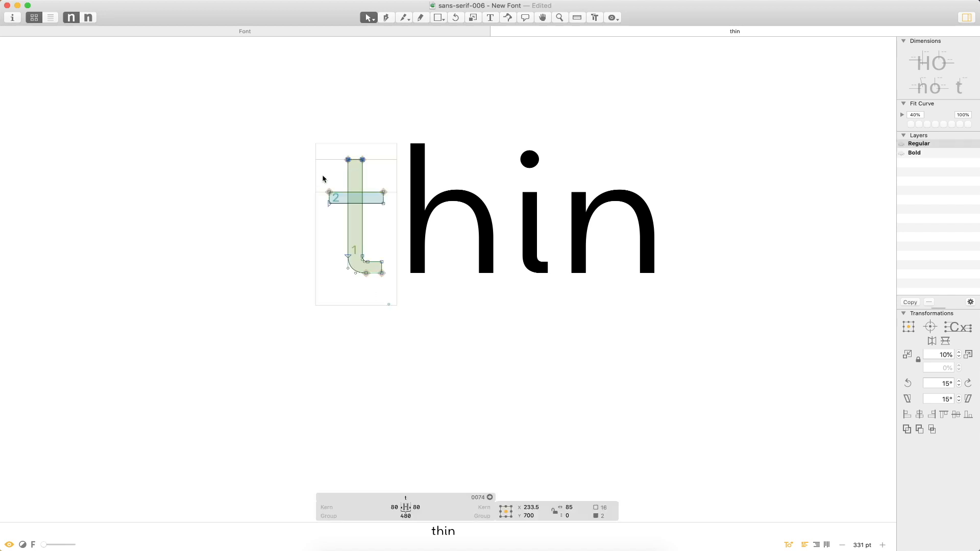
key("t")
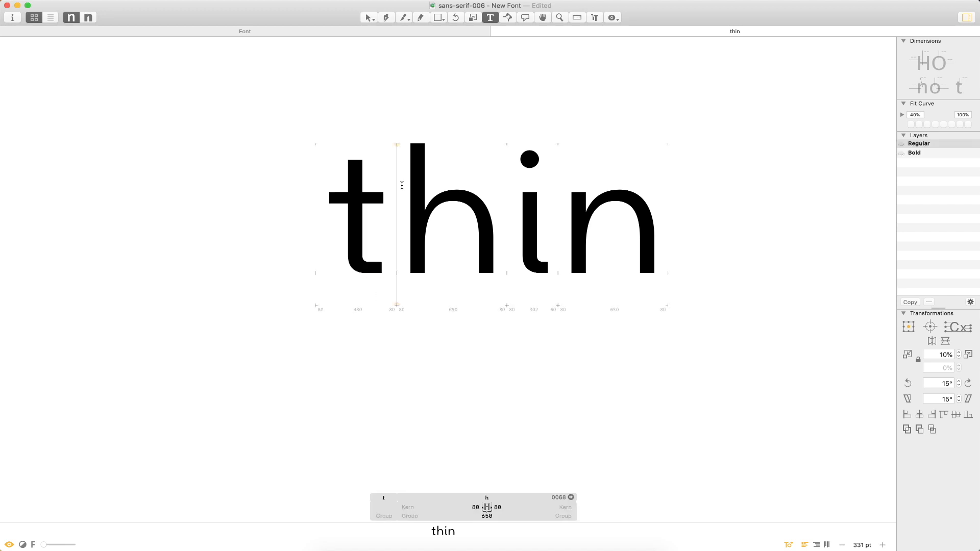
key("Delete")
key("Escape")
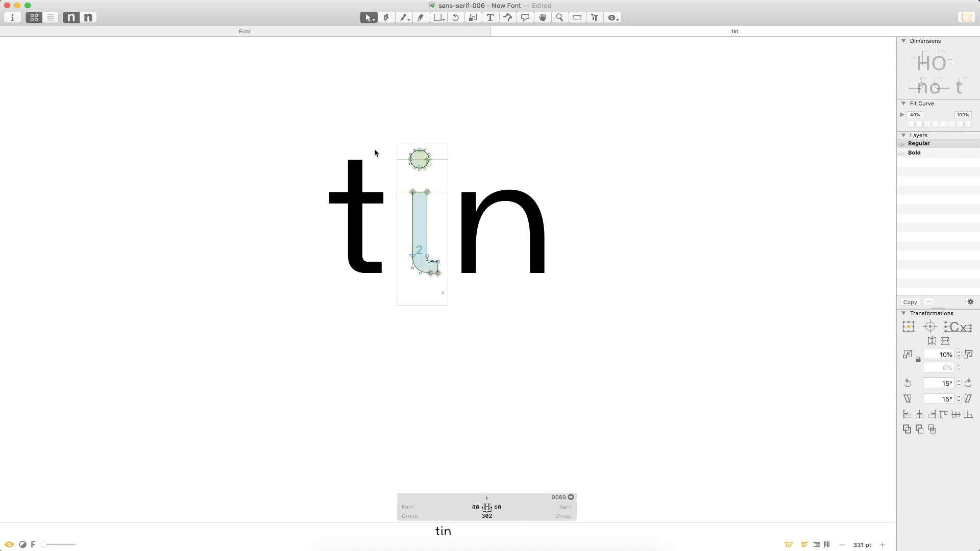
- Raise the top of the t's stem to Y 740
double_click(361, 173)
key("shift+Up")
key("shift+Up")
key("shift+Up")
key("shift+Up")
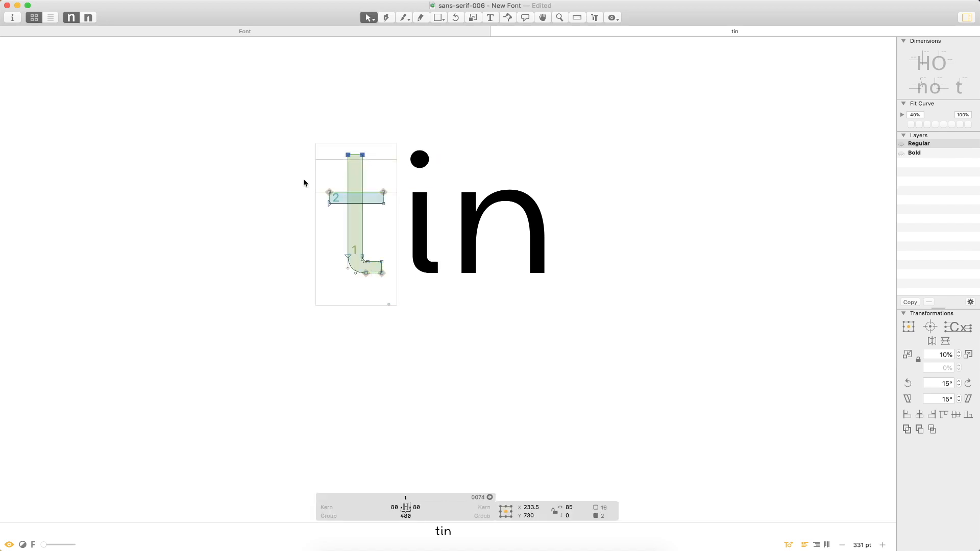
- Replace the sample text with "thin" and preview it at a small size
key("t")
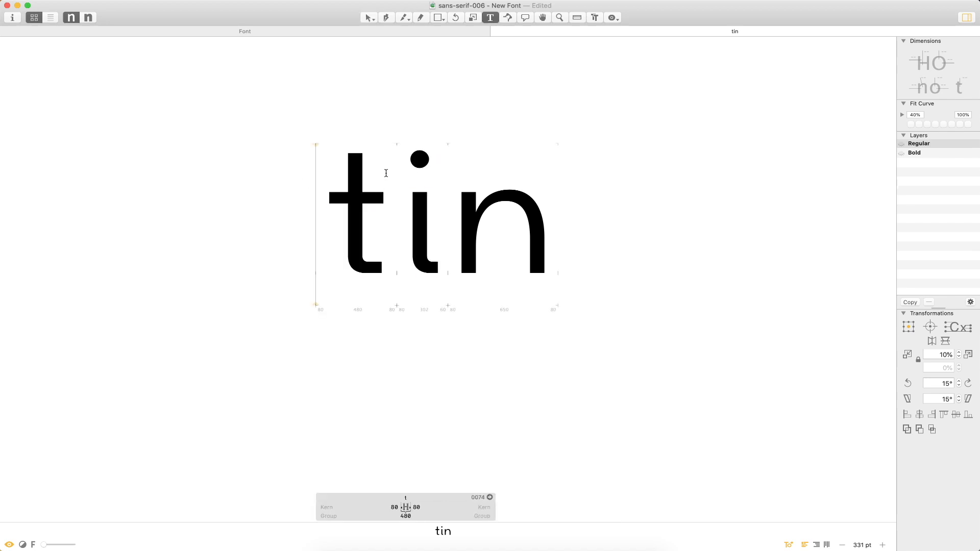
key("super+a")
type("thin")
key("Escape")
scroll(382, 163, "down", 5)
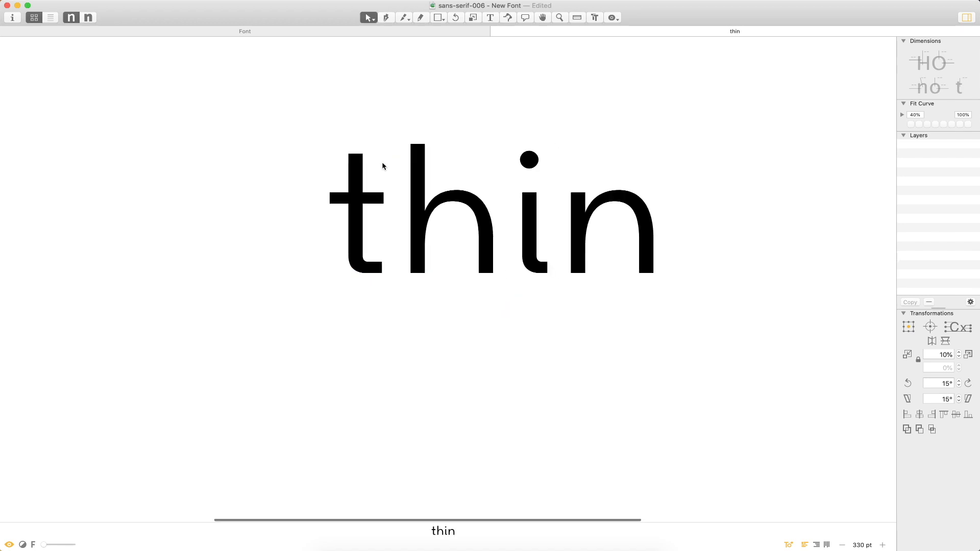
scroll(382, 163, "up", 1)
scroll(383, 166, "down", 4)
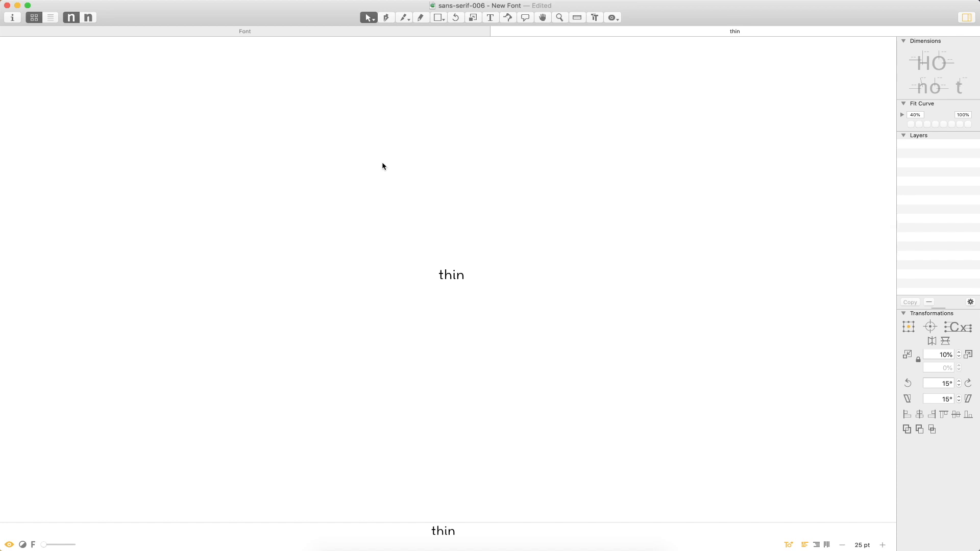
- Extend the t's crossbar and foot 20 units to the right and the crossbar 10 units to the left
key("super+space")
left_click_drag(413, 294, 490, 251)
double_click(362, 314)
left_click_drag(391, 261, 374, 352)
key("shift+Right")
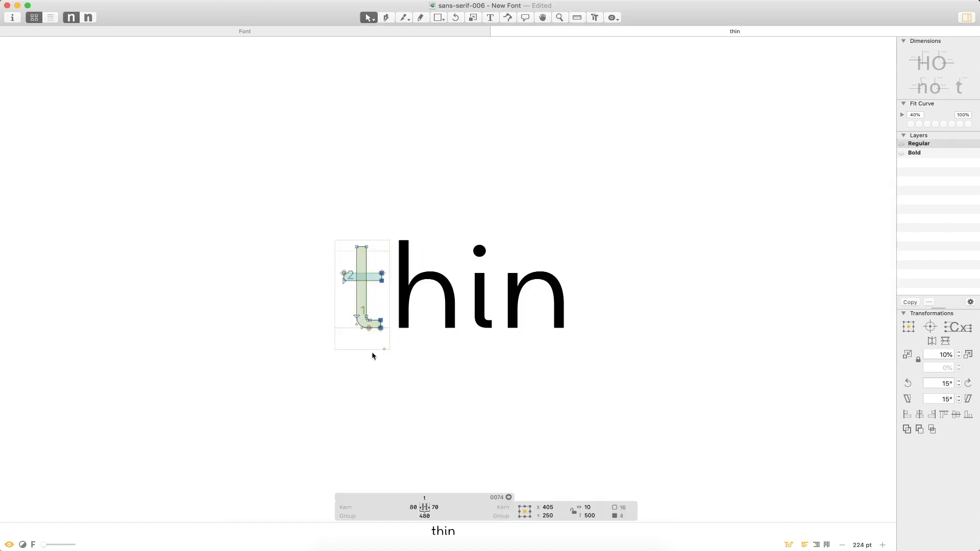
key("shift+Right")
left_click_drag(337, 243, 351, 300)
key("shift+Left")
- Set the t's left and right sidebearings to 80
double_click(412, 506)
type("80")
key("Tab")
type("80")
key("Return")
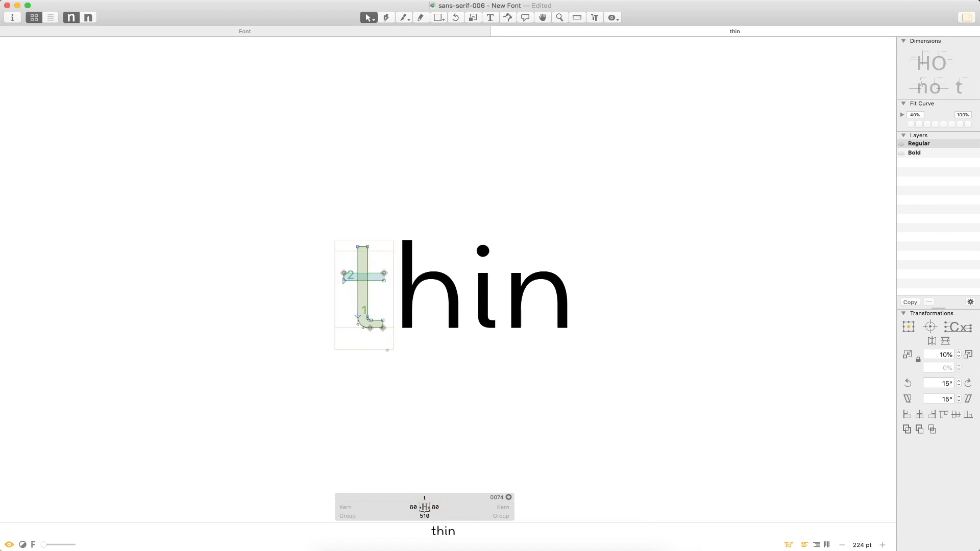
- Preview the widened t in "thin" at a small size
key("t")
left_click(595, 302)
key("Escape")
key("super+minus")
key("super+minus")
key("super+minus")
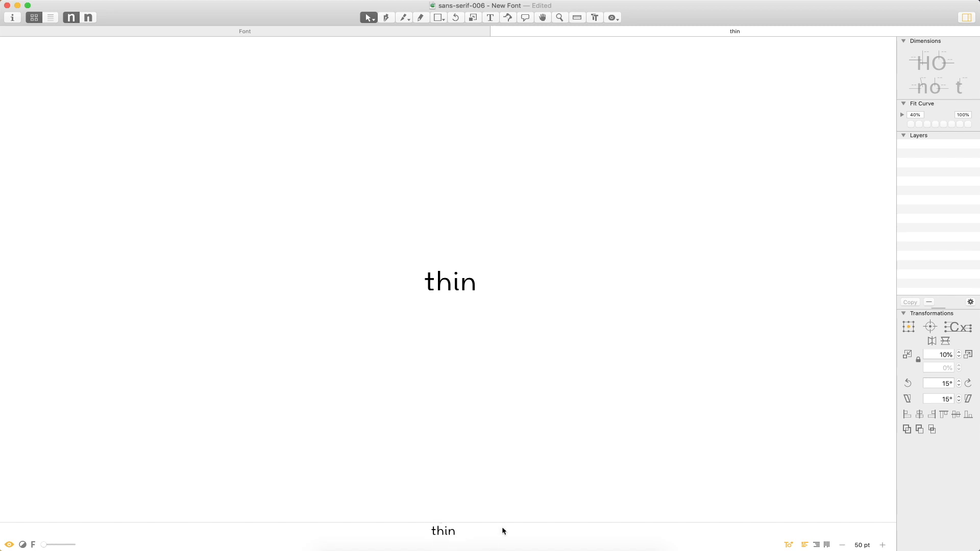
- Close the sample text, open the t glyph for editing and insert three empty f glyphs before it
key("super+w")
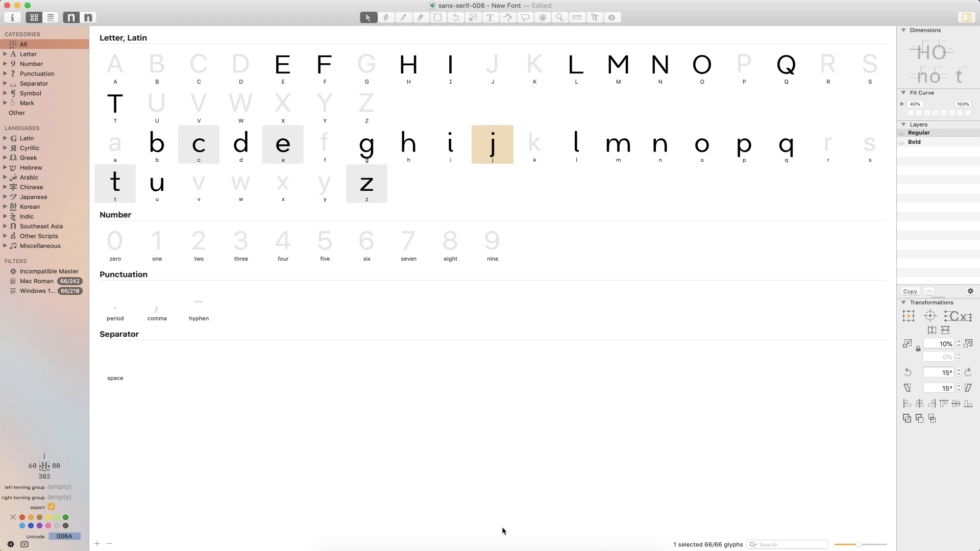
double_click(107, 177)
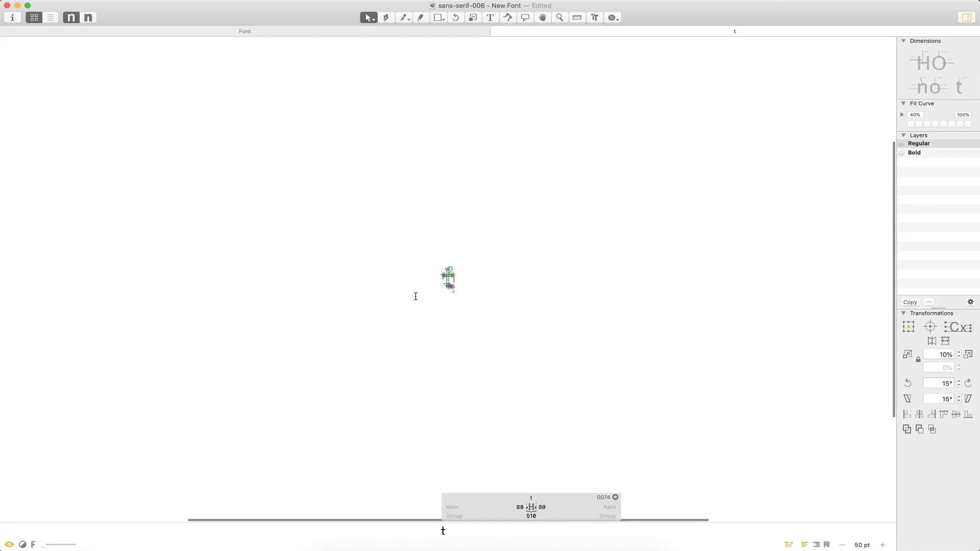
type("f")
type("ff")
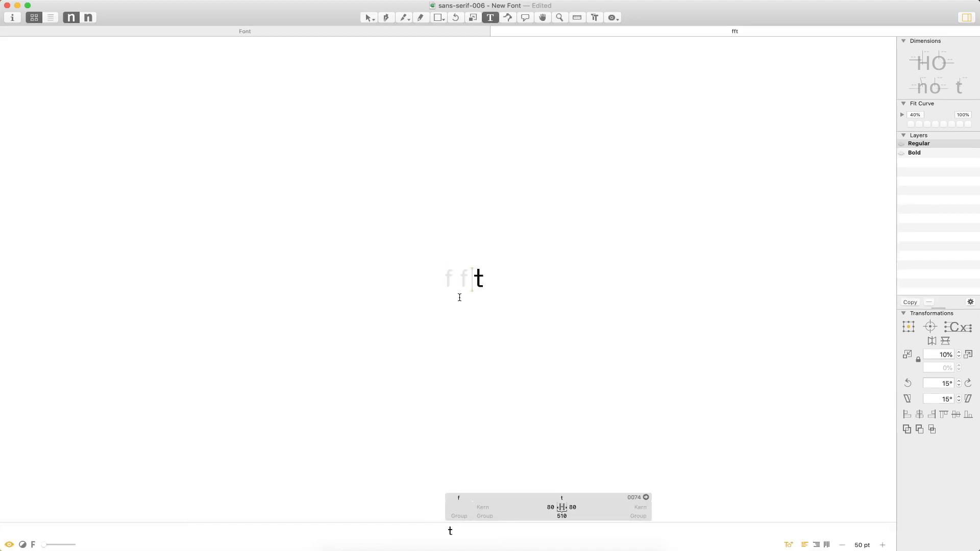
- Copy the complete outline of the t into the empty f glyph
type("z")
left_click_drag(544, 237, 367, 332)
key("v")
key("super+a")
key("super+c")
double_click(578, 246)
key("super+v")
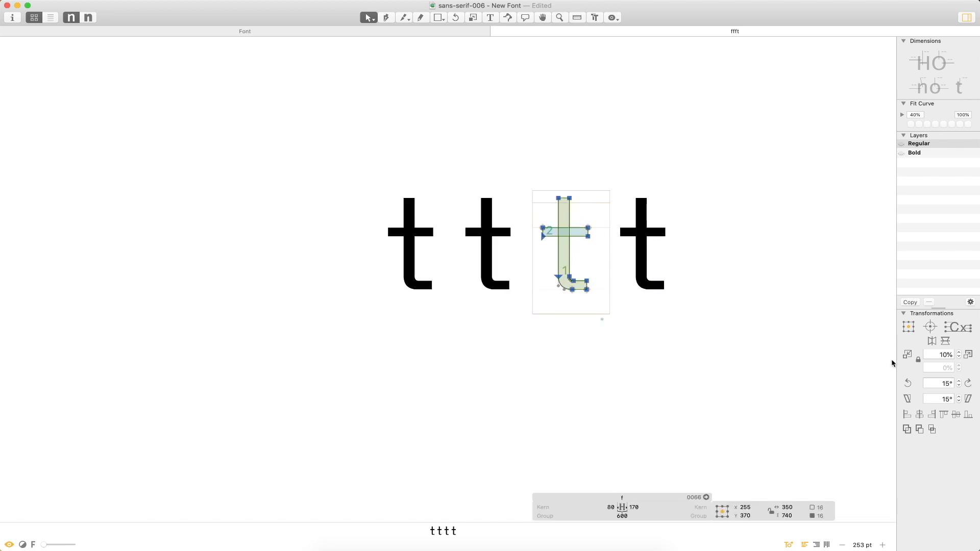
- Rotate the copied outline in the f by 180° in 15° increments and flip it horizontally
triple_click(908, 382)
double_click(908, 382)
double_click(909, 382)
triple_click(908, 382)
left_click(908, 382)
left_click(908, 382)
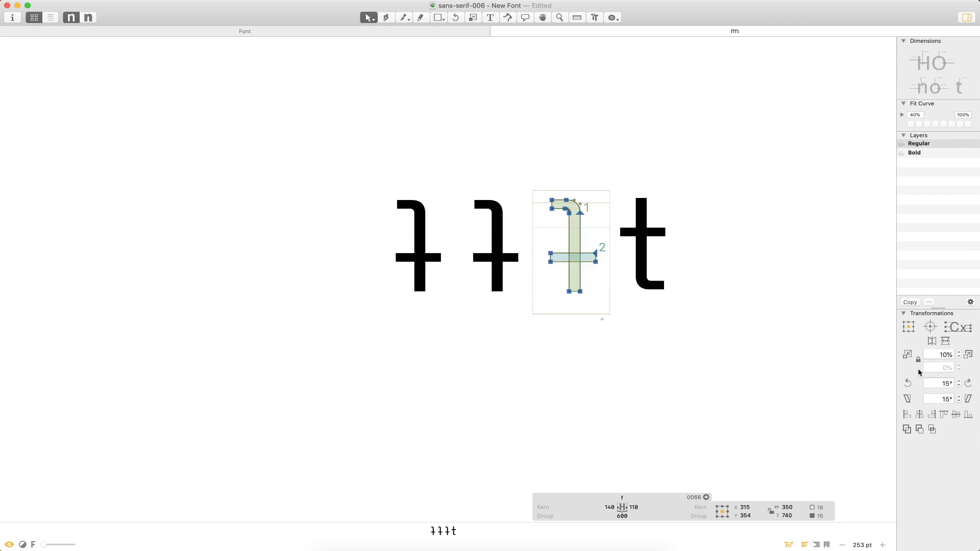
left_click(931, 341)
- Move the whole f outline up so that the bottom of its stem sits on the baseline
key("super+space")
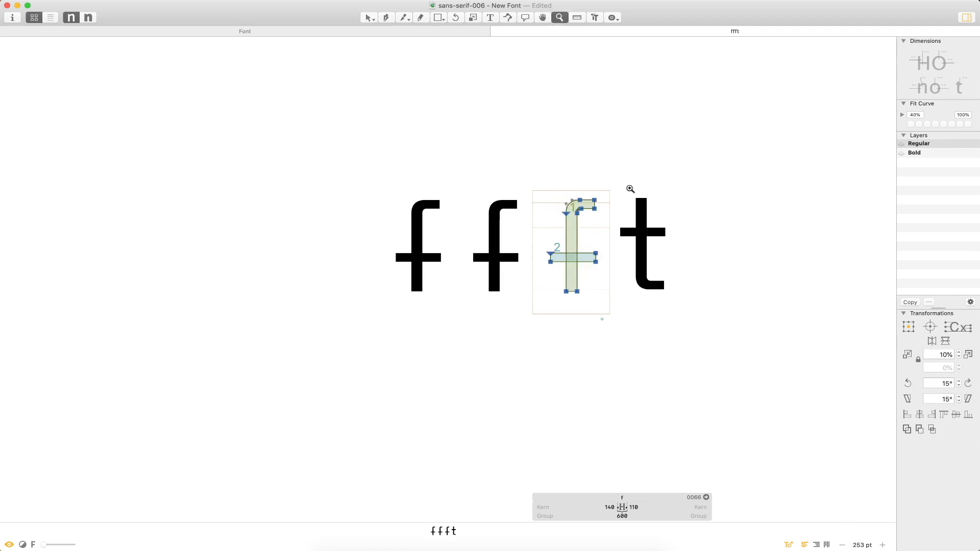
left_click_drag(634, 163, 488, 353)
left_click_drag(513, 270, 510, 260)
key("super+space")
left_click_drag(538, 308, 412, 393)
key("Down")
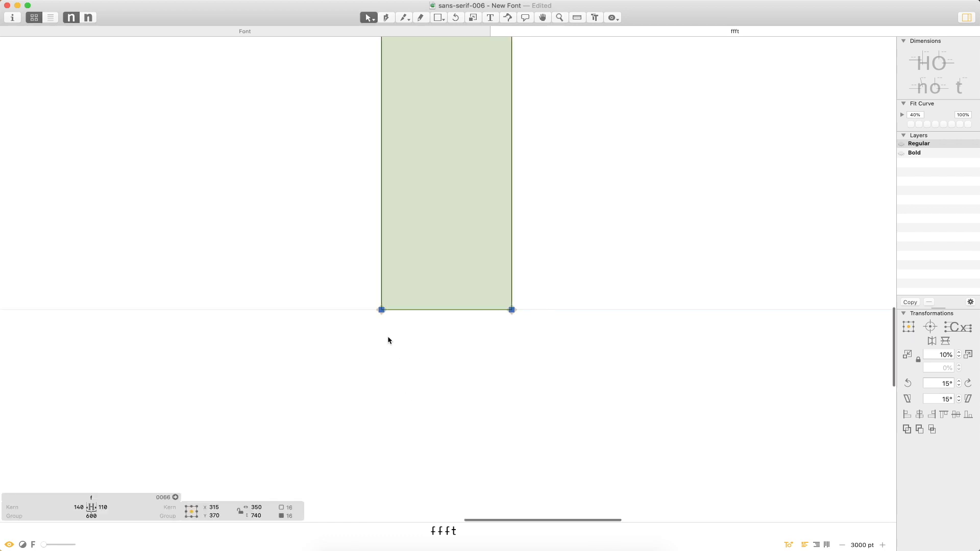
- Move the f's crossbar up to a centre of Y 465 so its upper edge meets the x-height line
key("super+0")
left_click(480, 200)
double_click(465, 234)
left_click_drag(464, 234, 464, 203)
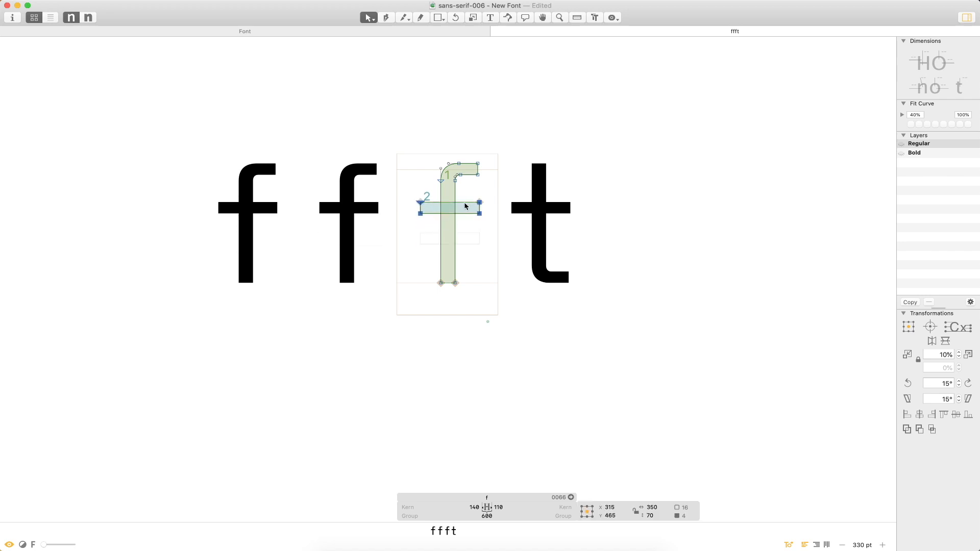
left_click(505, 220)
key("super+space")
left_click(493, 227, "super")
left_click_drag(652, 112, 344, 245)
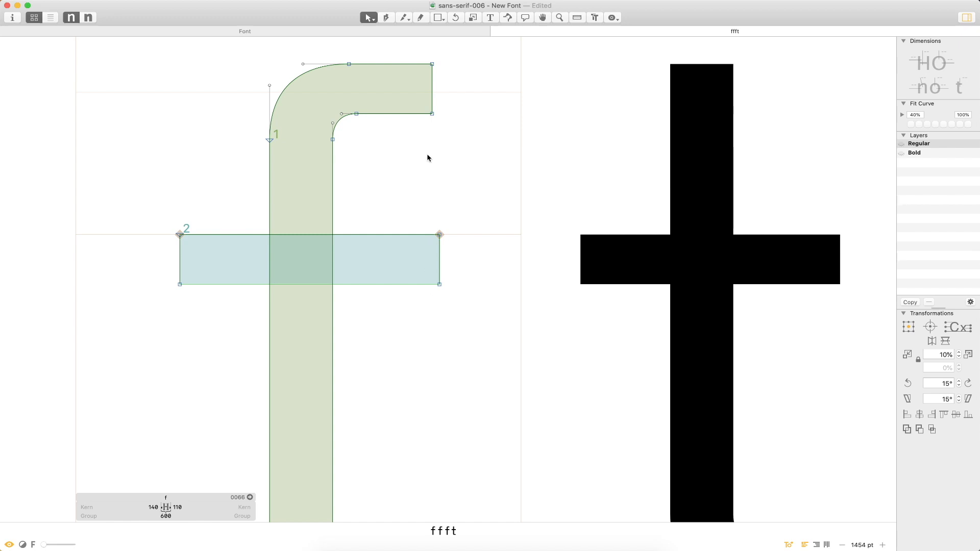
- Raise the nodes of the f's hook to a centre of Y 746.5
key("super+minus")
key("super+minus")
left_click_drag(461, 181, 408, 219)
key("z")
left_click_drag(482, 147, 316, 284)
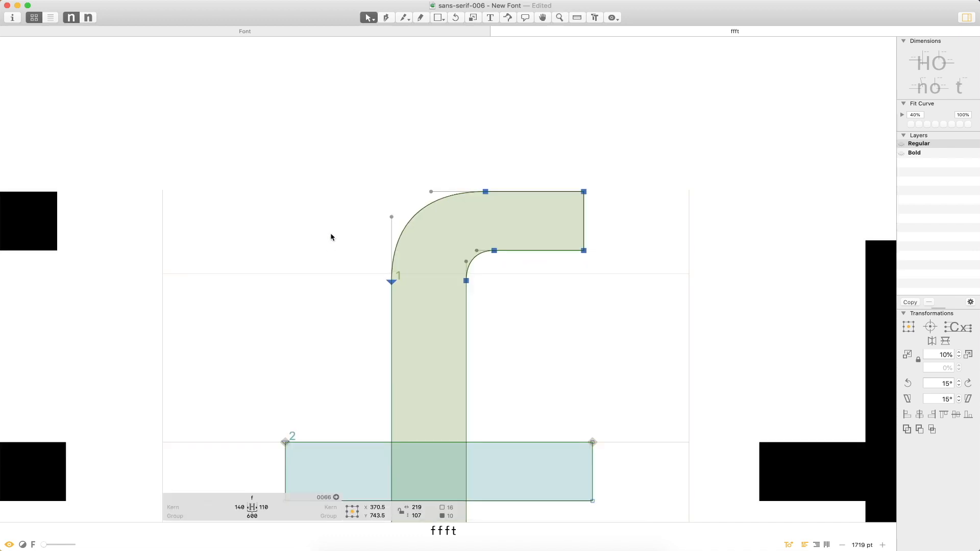
key("Up")
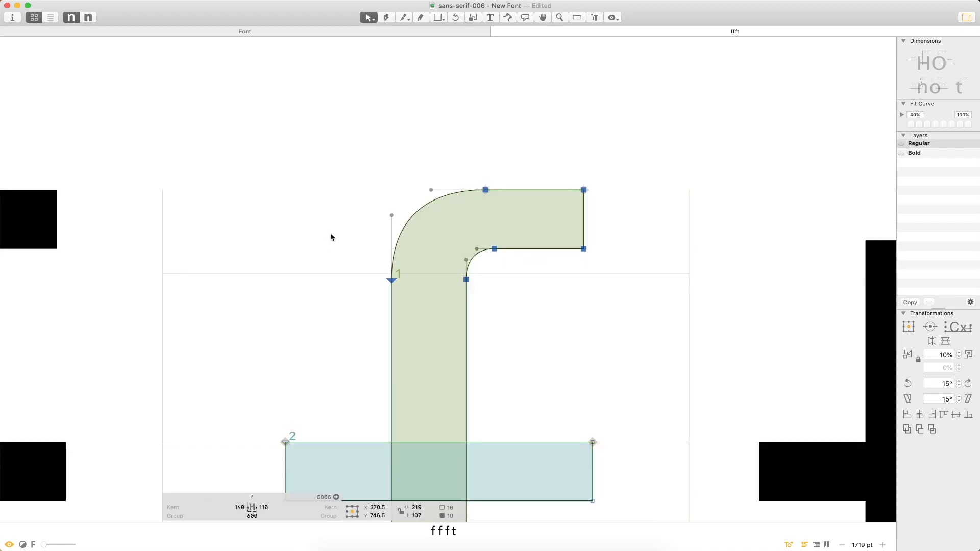
- Change the sample text from the row of f's to the word "fit"
key("super+minus")
key("super+minus")
key("super+minus")
key("space")
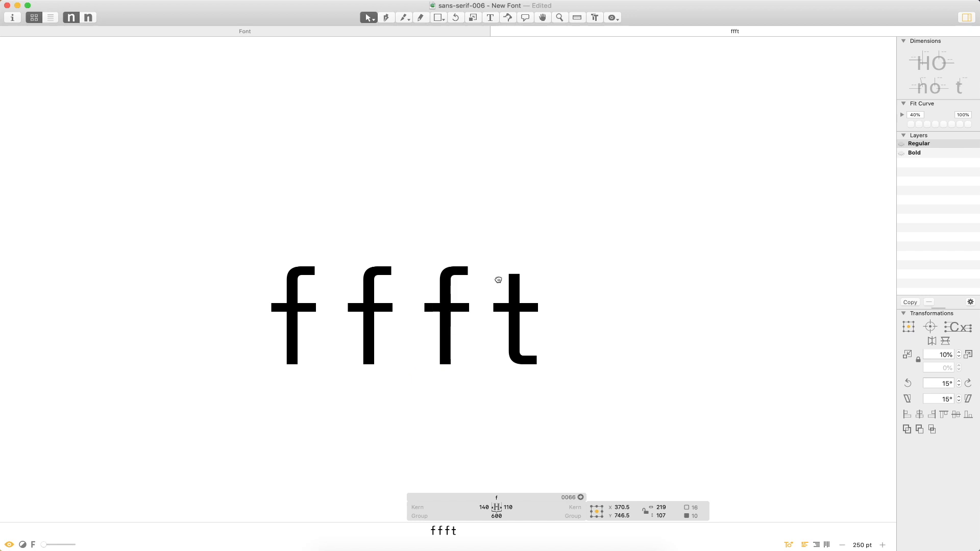
left_click_drag(496, 283, 511, 240)
key("t")
double_click(503, 264)
key("Escape")
key("BackSpace")
key("BackSpace")
key("BackSpace")
type("it")
key("Escape")
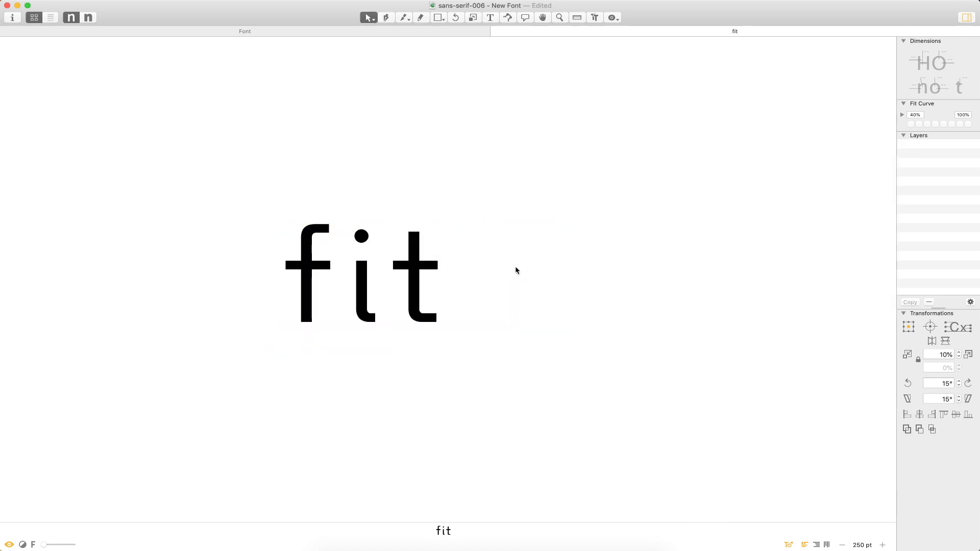
- Set the f's left and right sidebearings to 80
double_click(321, 306)
left_click(342, 507)
type("80")
key("Tab")
type("80")
key("Return")
- Inspect the outlines and spacing of the letters in "fit" and preview the word at a small size
left_click(467, 285)
double_click(424, 303)
double_click(321, 303)
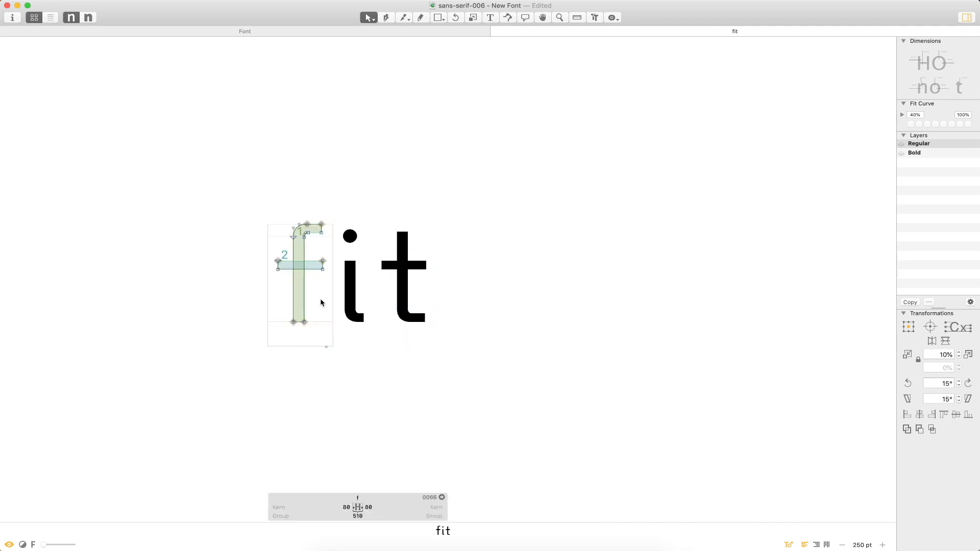
double_click(354, 301)
double_click(323, 310)
key("t")
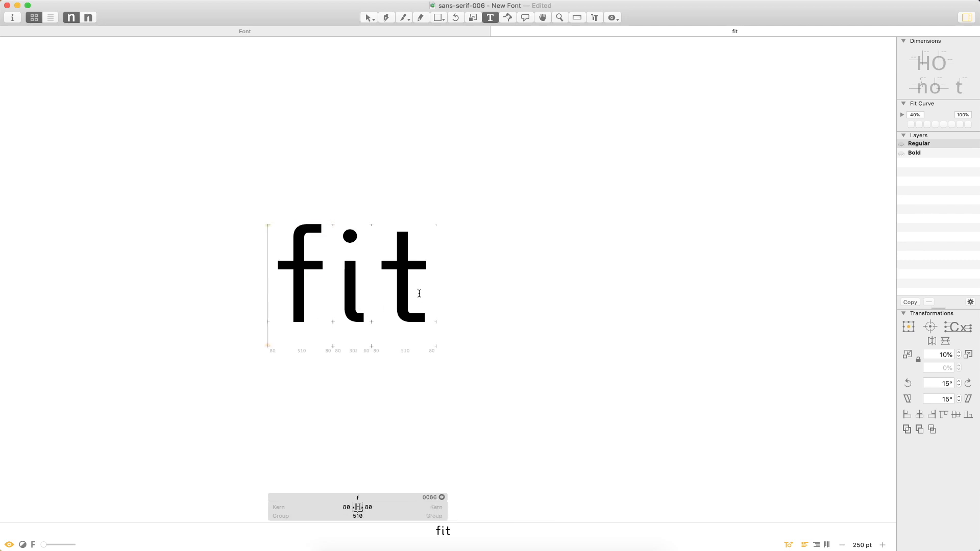
key("Escape")
key("super+minus")
key("super+minus")
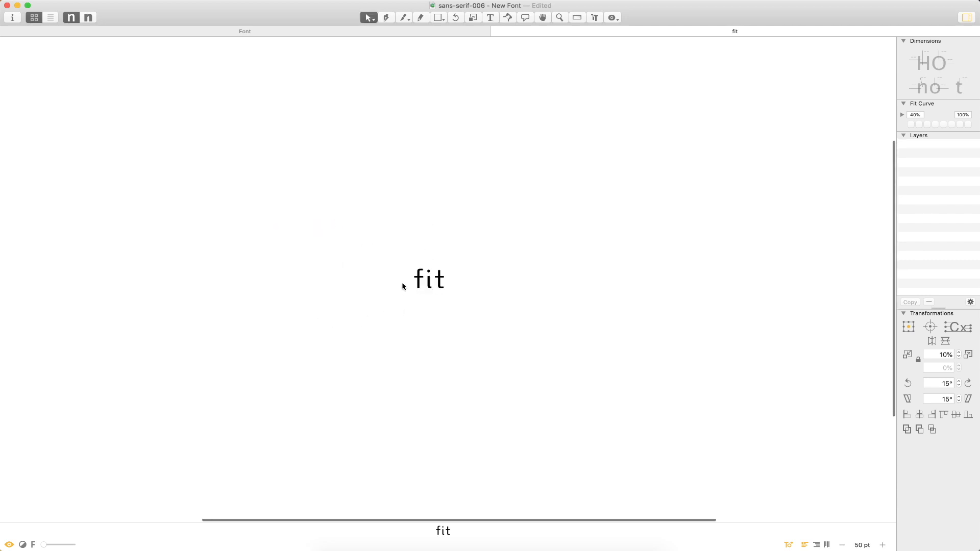
- Replace the sample text with "fun fit fin" and preview the f at a small size
key("t")
key("super+a")
type("fun fit ")
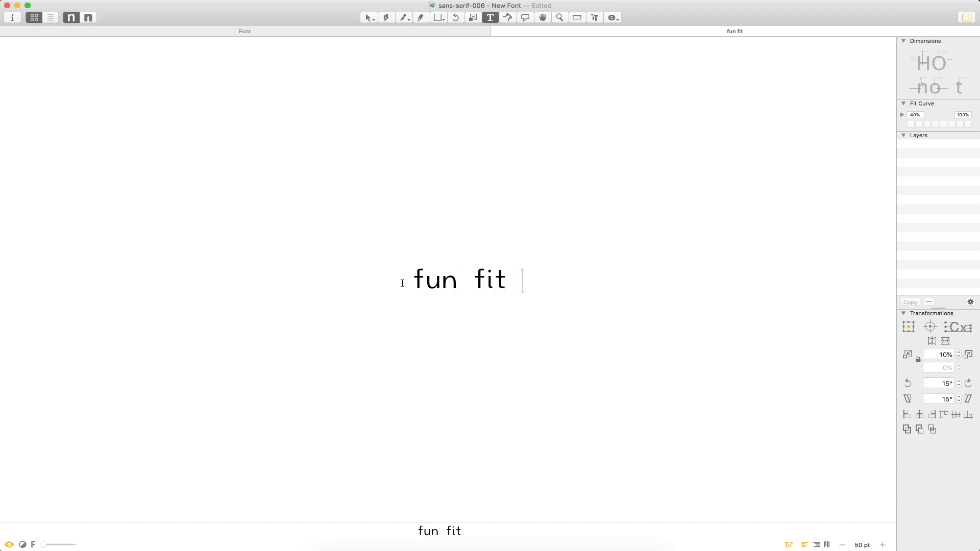
type("fin")
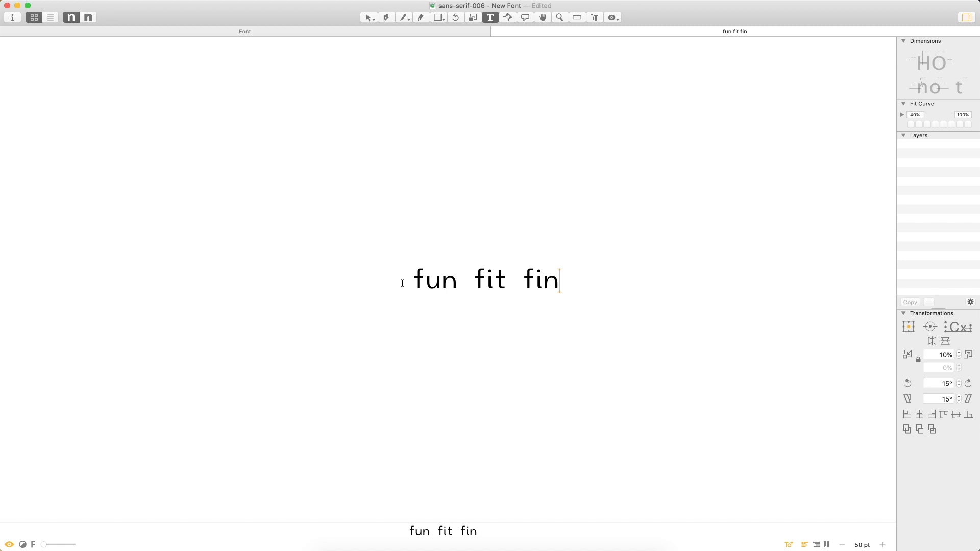
key("Escape")
key("z")
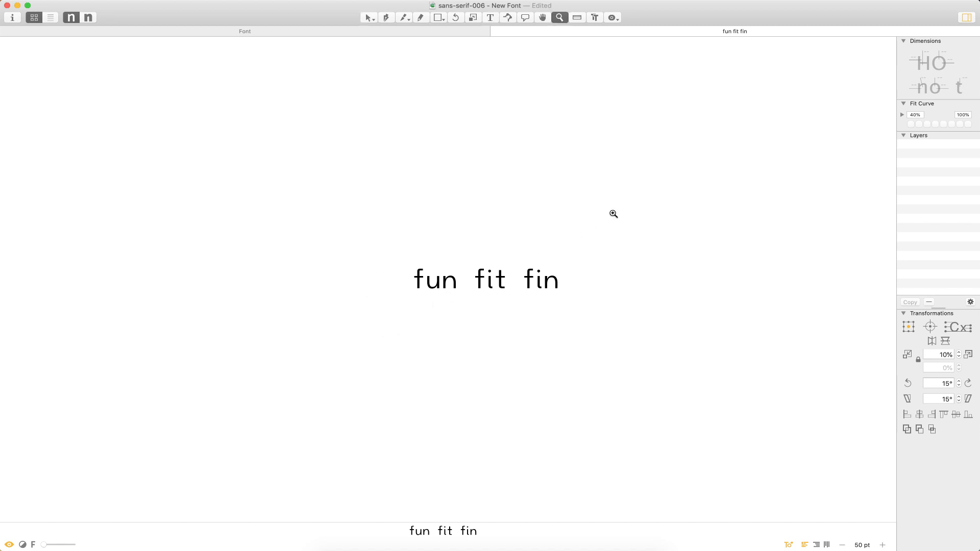
- Set the right sidebearing of the f glyph in "fun" to 60
left_click_drag(606, 219, 375, 323)
double_click(317, 299)
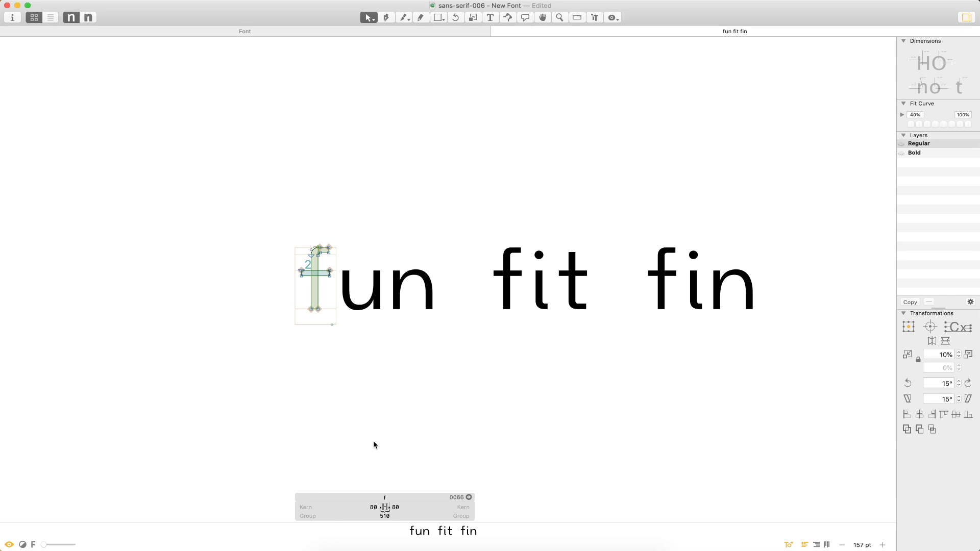
left_click(402, 505)
type("60")
key("Return")
- Insert an m before "fit" and set the left sidebearing of the neighbouring f to 60
key("t")
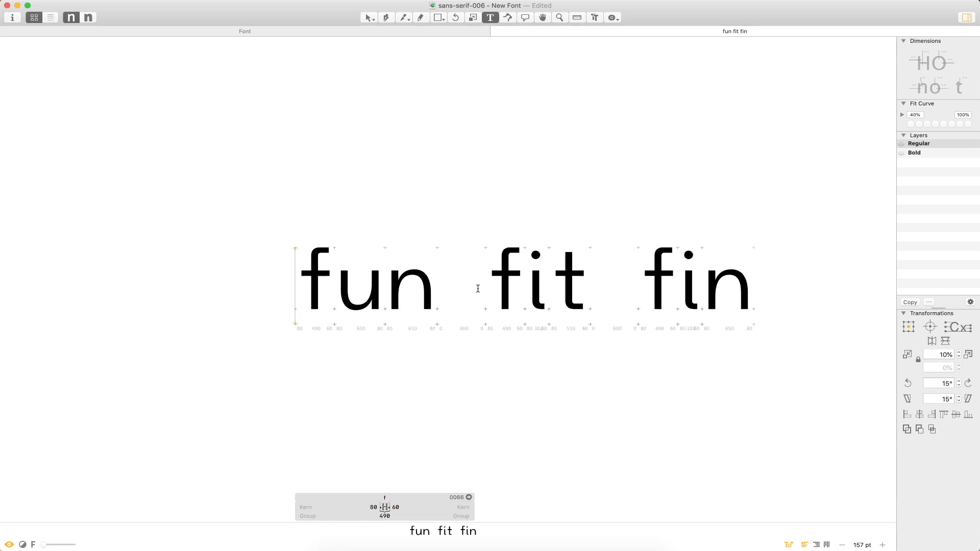
left_click(485, 286)
type("m")
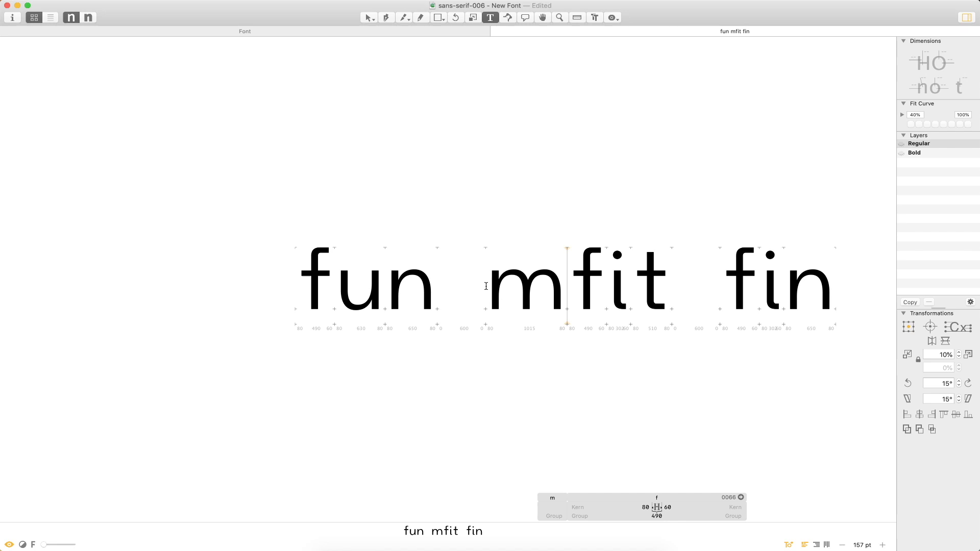
key("Escape")
double_click(582, 292)
left_click(630, 504)
type("60")
key("Return")
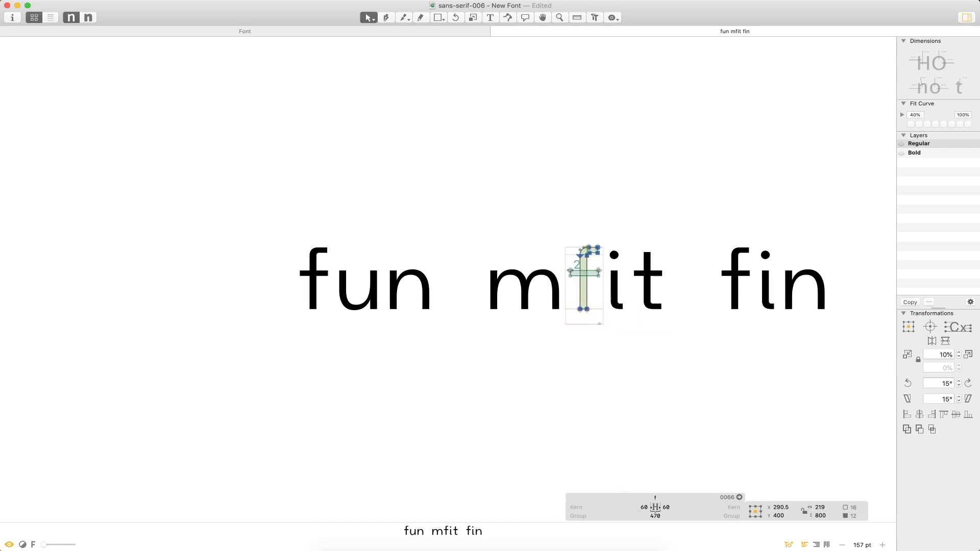
- Set both the left and right sidebearings of the t glyph in "mfit" to 60
double_click(564, 278)
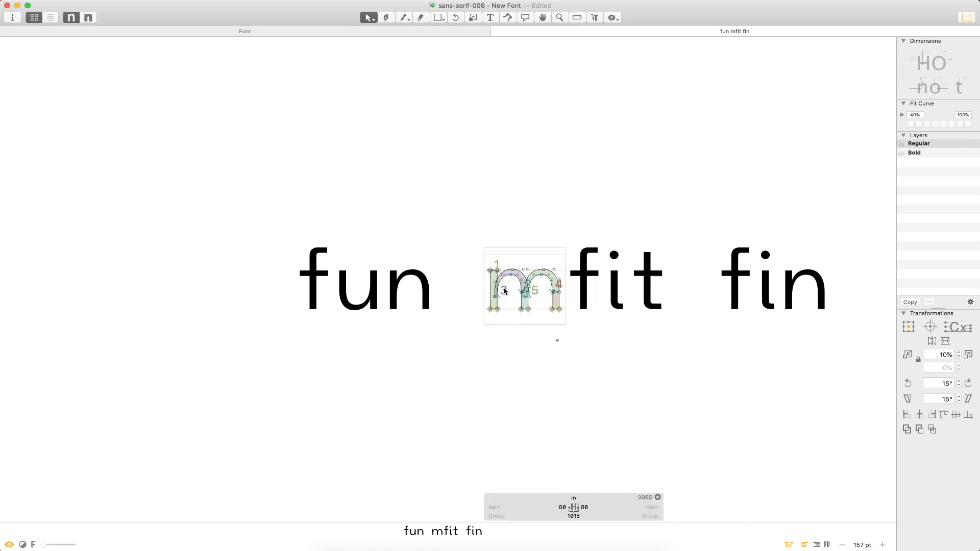
double_click(651, 283)
left_click(705, 510)
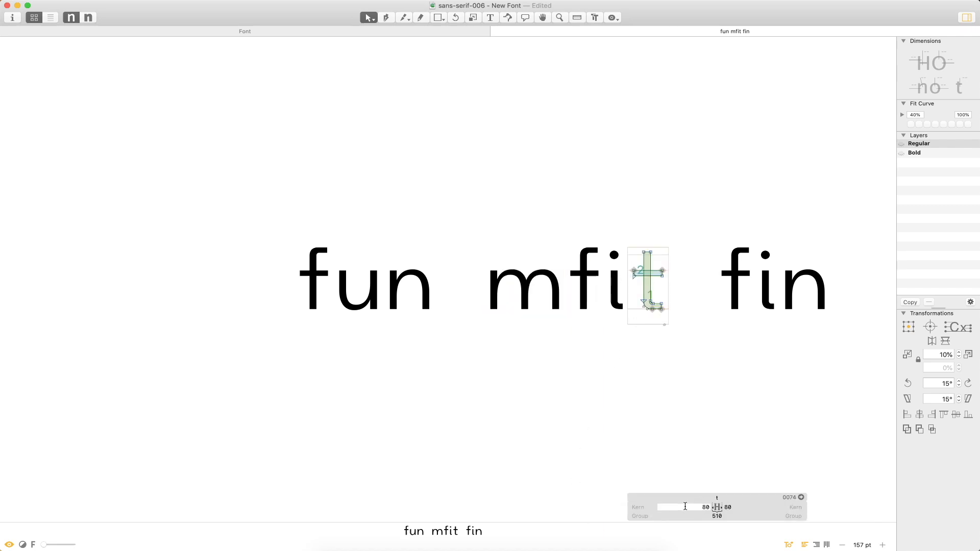
type("60")
key("Tab")
type("60")
key("Return")
- Replace the sample text with three spacing test lines, "mfmfmfm", "mtmtmtmt" and "mimimimi", and review them at a smaller size
key("t")
key("super+a")
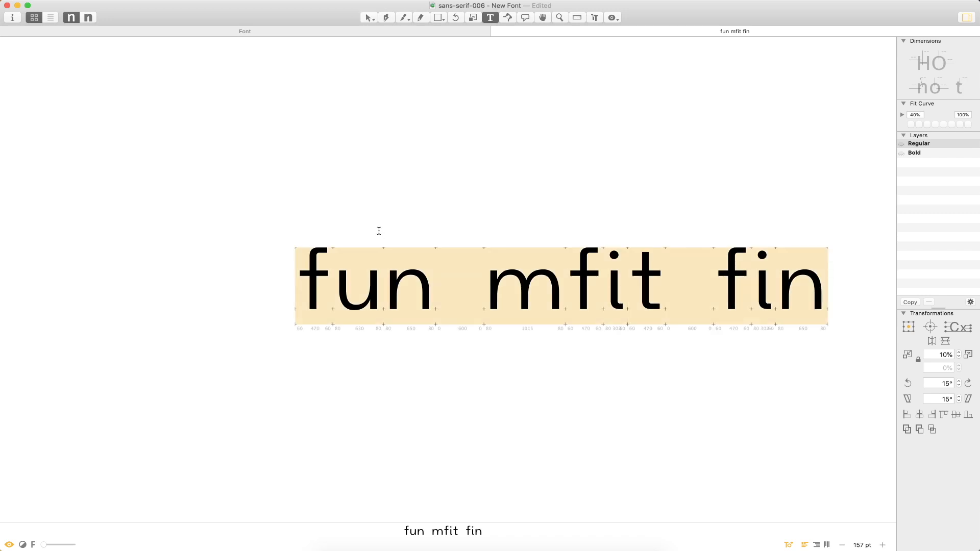
type("mfmfmfm")
key("Return")
type("mtmtmtmt")
key("Return")
type("mimimi")
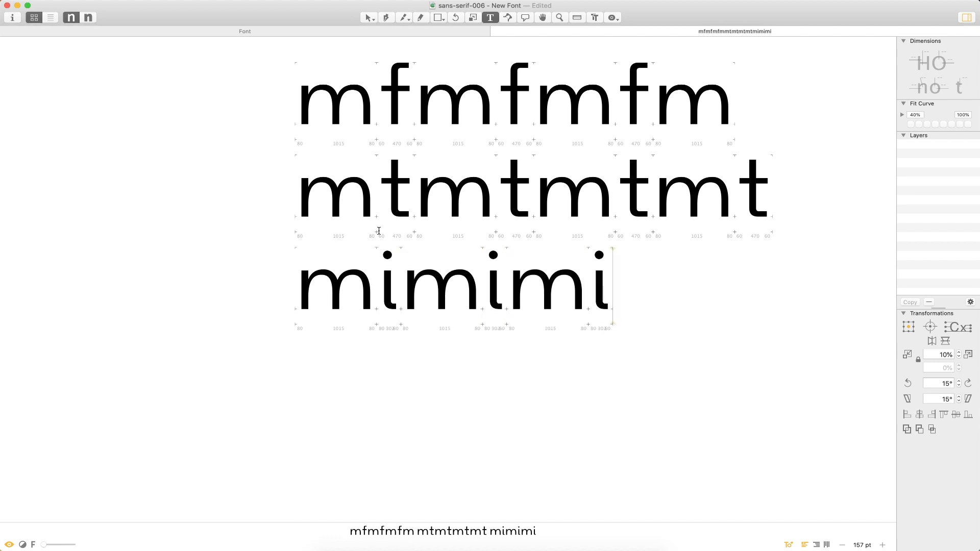
type("mi")
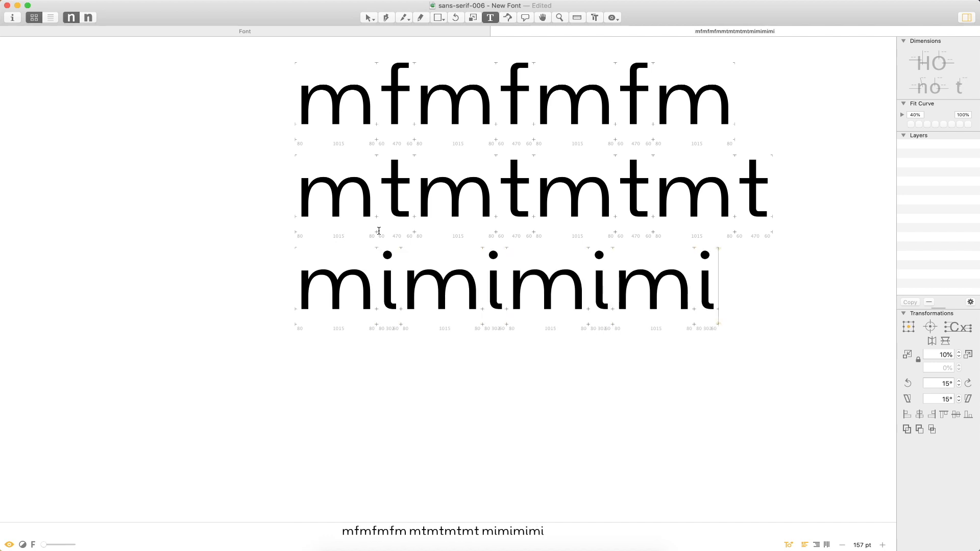
key("super+minus")
key("super+minus")
key("super+minus")
key("Escape")
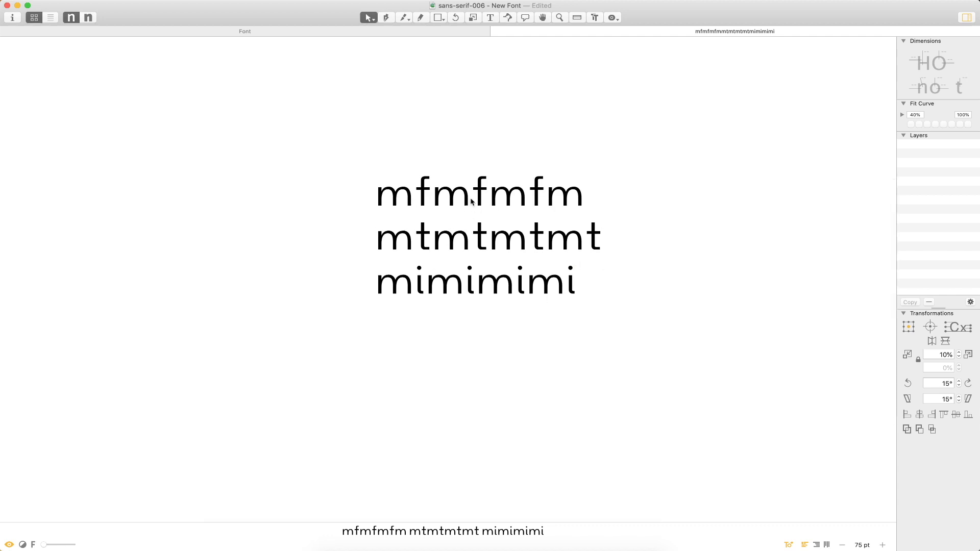
- Replace the sample text with three spacing test lines: "nfnfnfnfn", "ntntntntnt" and "nininininini"
key("t")
key("super+a")
type("nf")
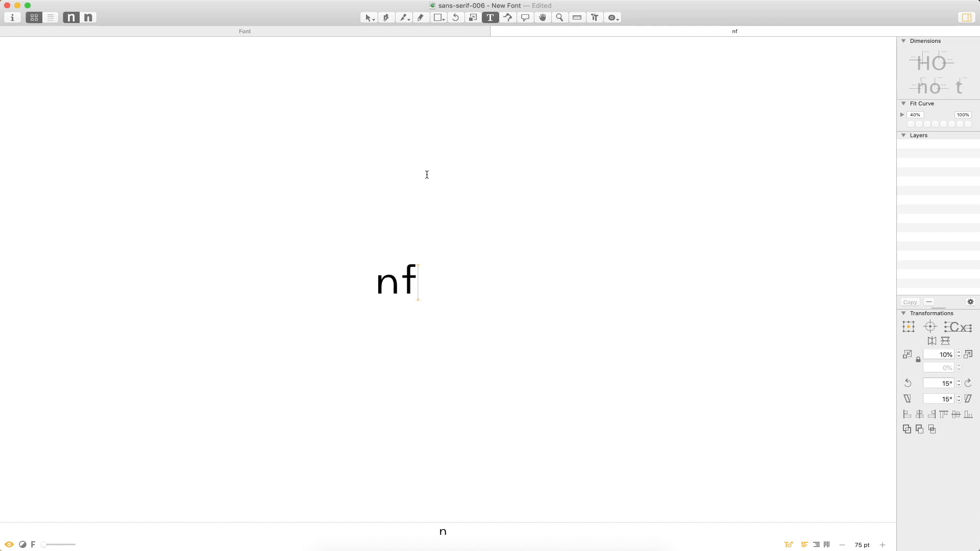
type("nfnfnfn")
key("Return")
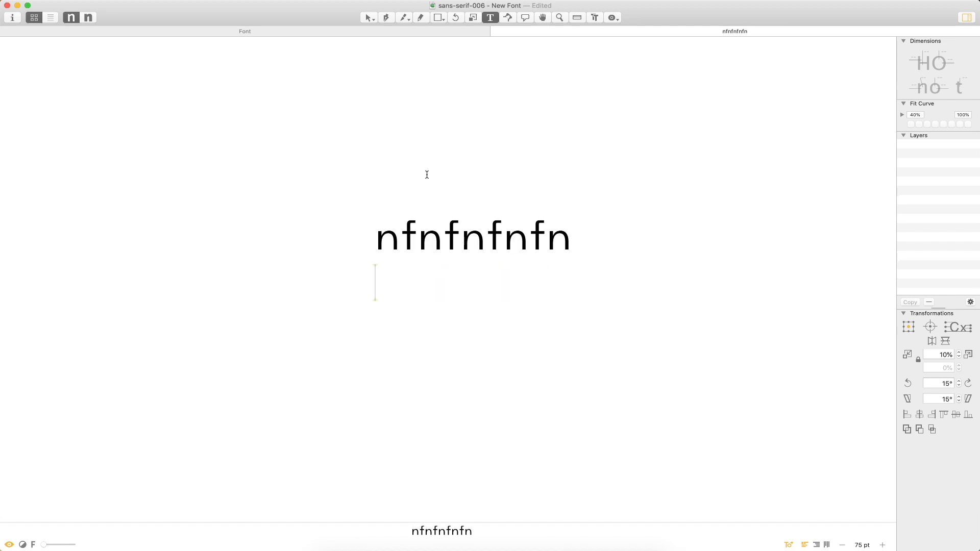
type("ntntn")
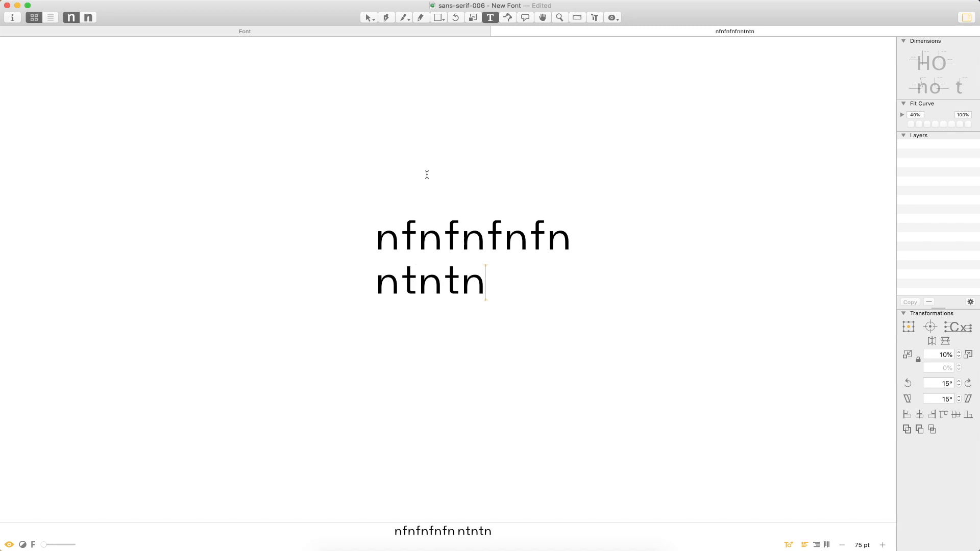
type("tntnt")
key("Return")
type("nin")
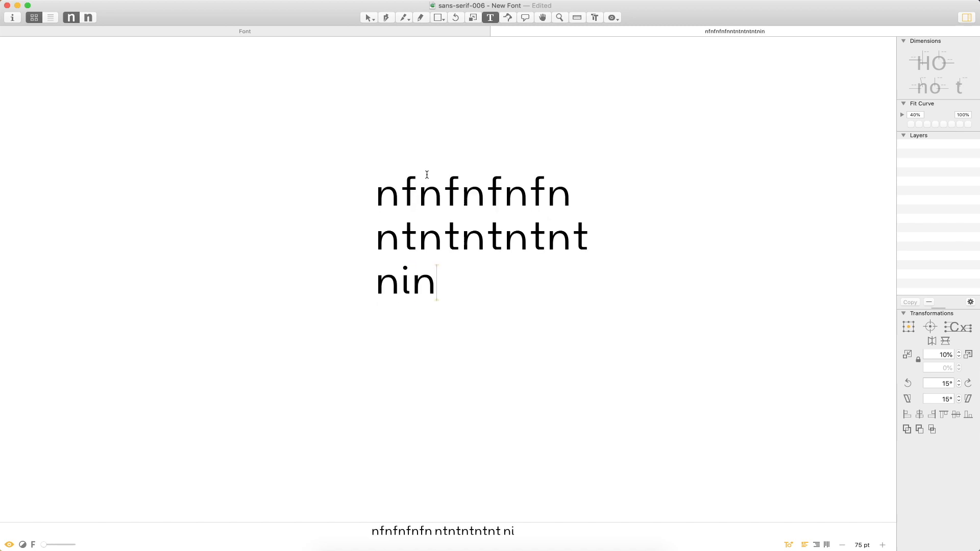
type("inininini")
key("Escape")
- Set the right sidebearing of the i glyph in the third test line to 80
key("super+space")
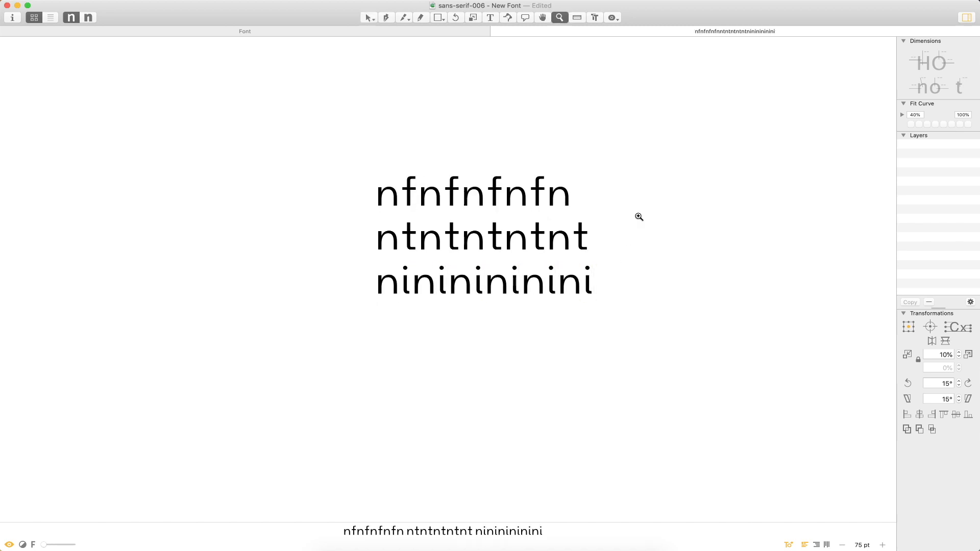
left_click_drag(675, 162, 413, 306)
double_click(414, 308)
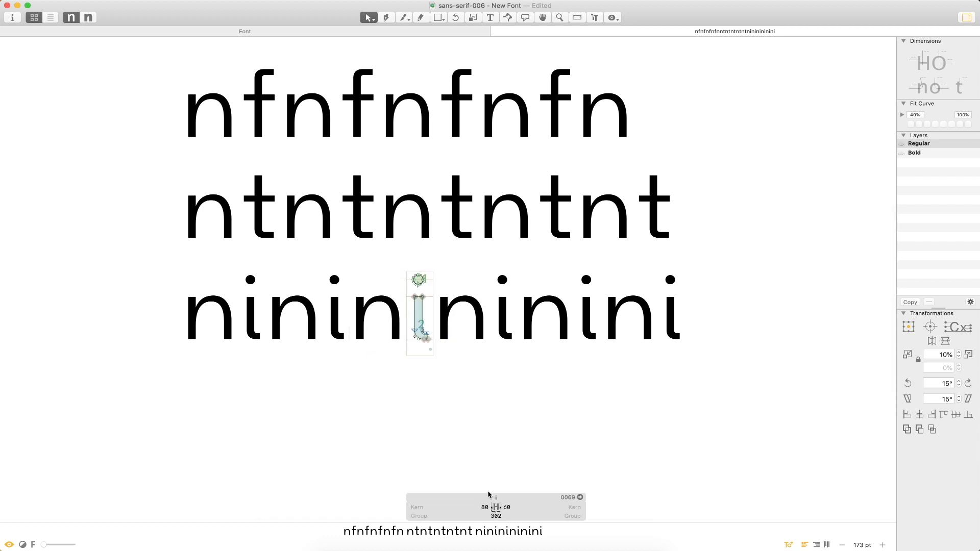
left_click(516, 510)
type("80")
key("Return")
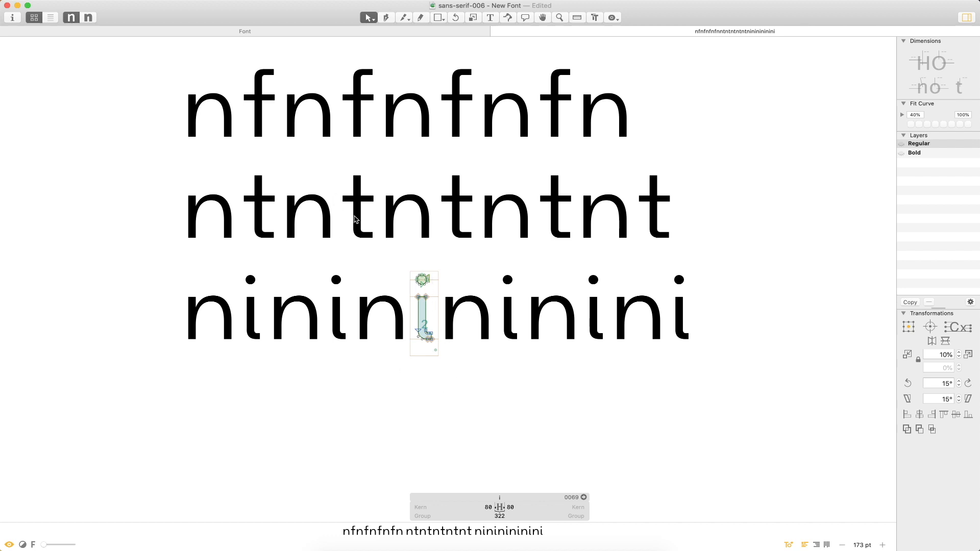
- Set the t glyph's left sidebearing to 40 and its right sidebearing to 80
double_click(358, 224)
left_click(415, 507)
type("40")
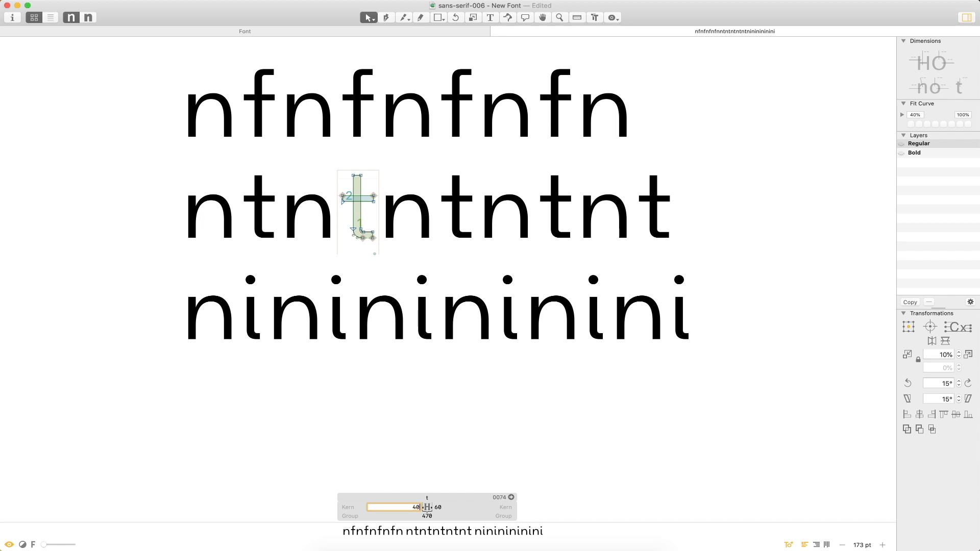
key("Return")
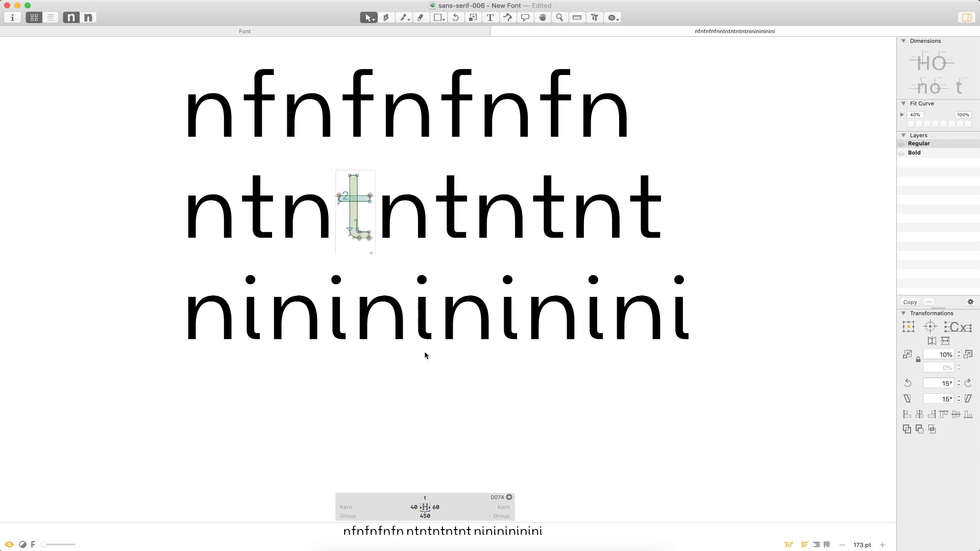
left_click(436, 507)
type("80")
key("Return")
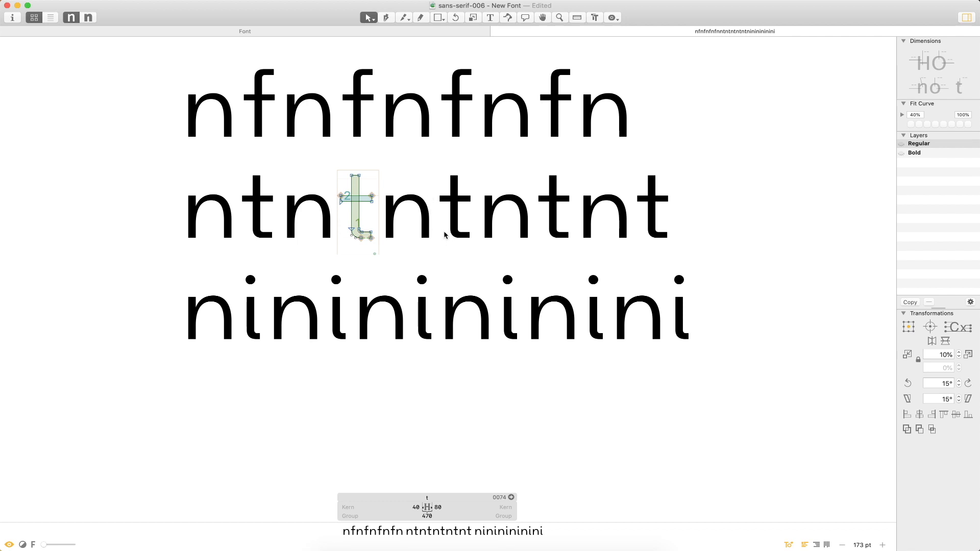
- Set the f glyph's left sidebearing to 40 and its right sidebearing to 80
double_click(470, 128)
left_click(513, 507)
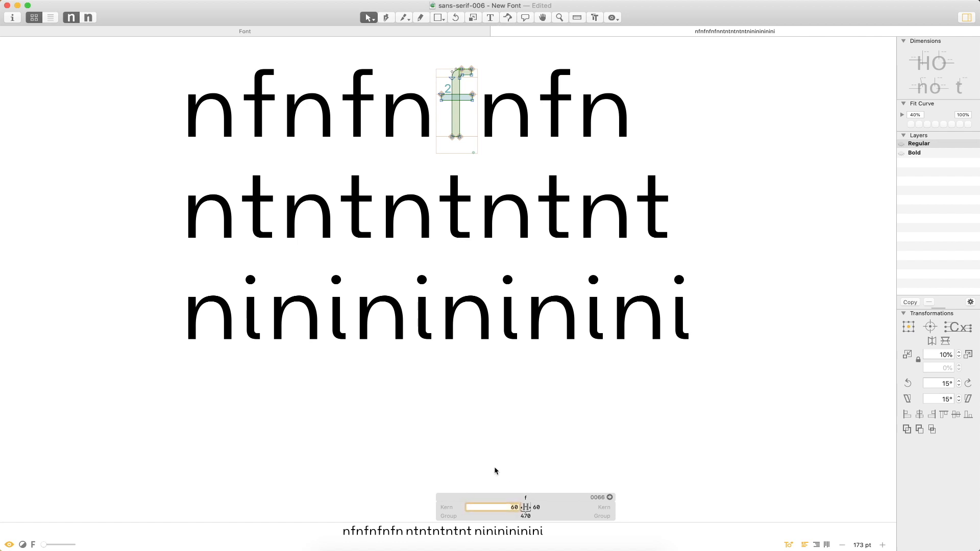
key("Escape")
- Replace the test lines with "fit lift" and check the letter spacing at large and small sizes
key("t")
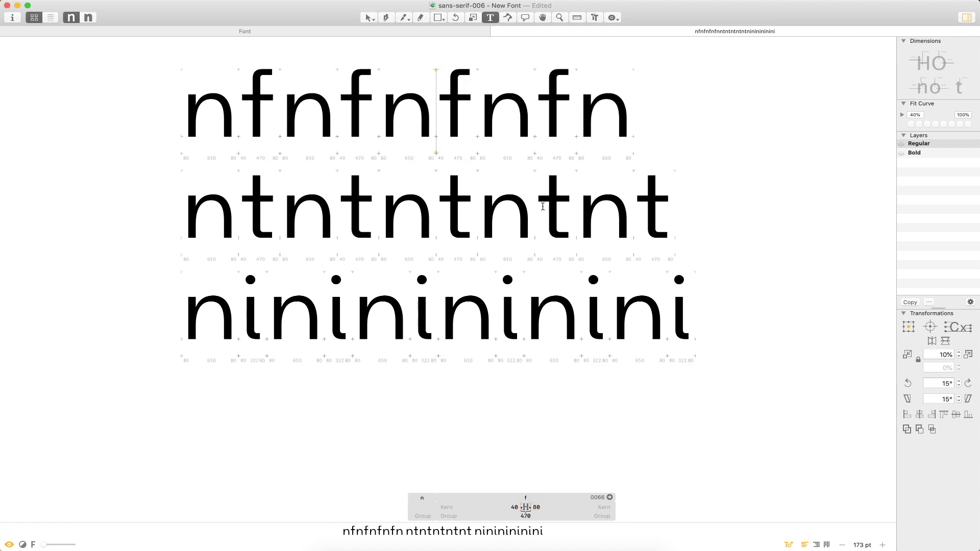
key("super+a")
key("super+minus")
key("super+minus")
key("super+minus")
key("super+minus")
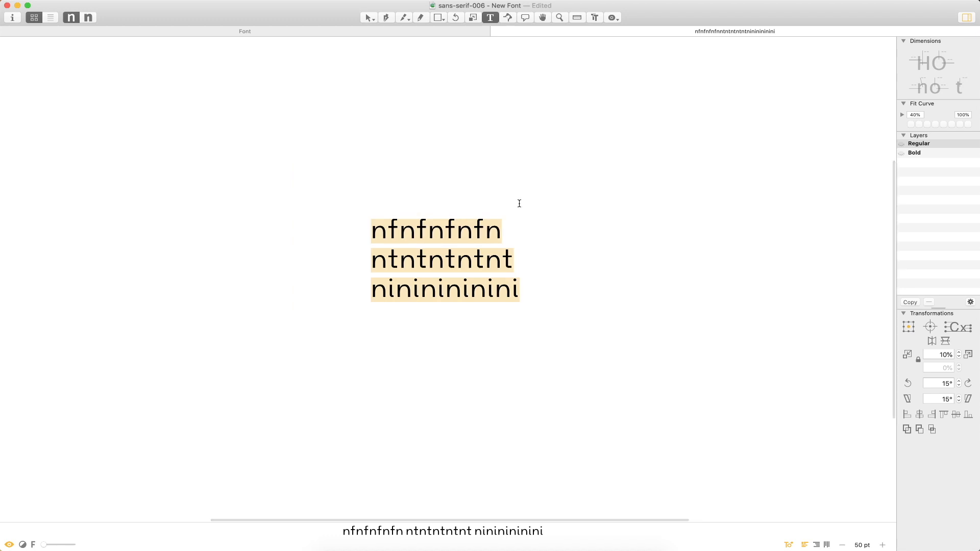
type("fit ")
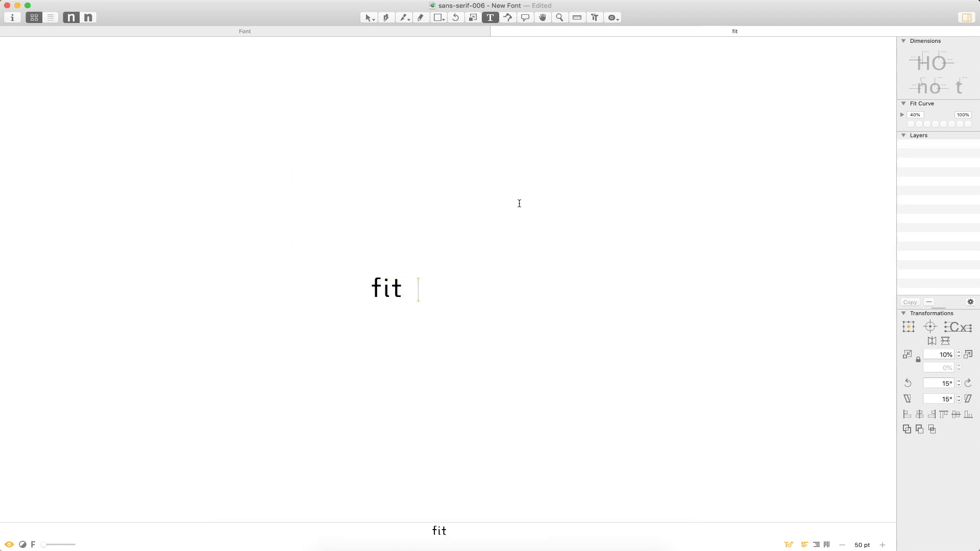
type("lift")
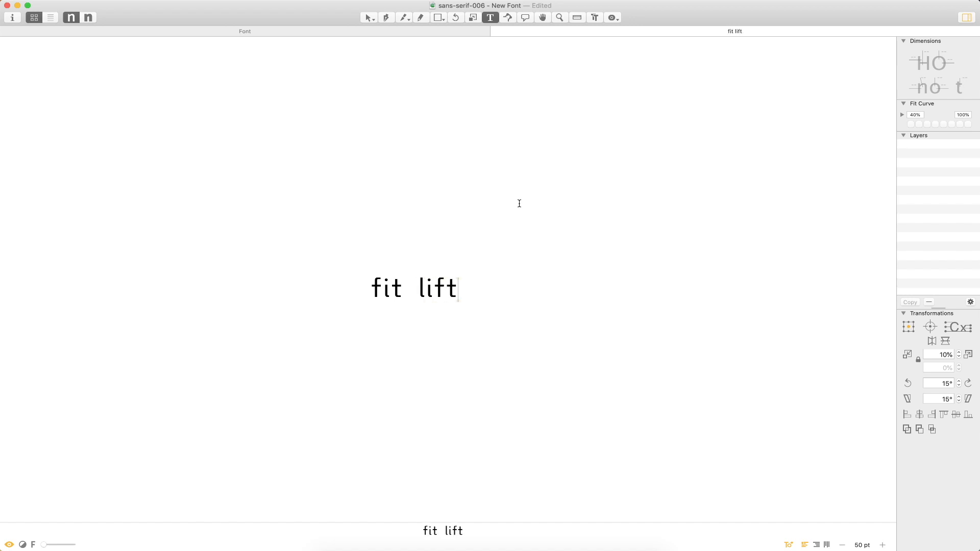
key("Escape")
key("super+space")
left_click_drag(457, 242, 339, 343)
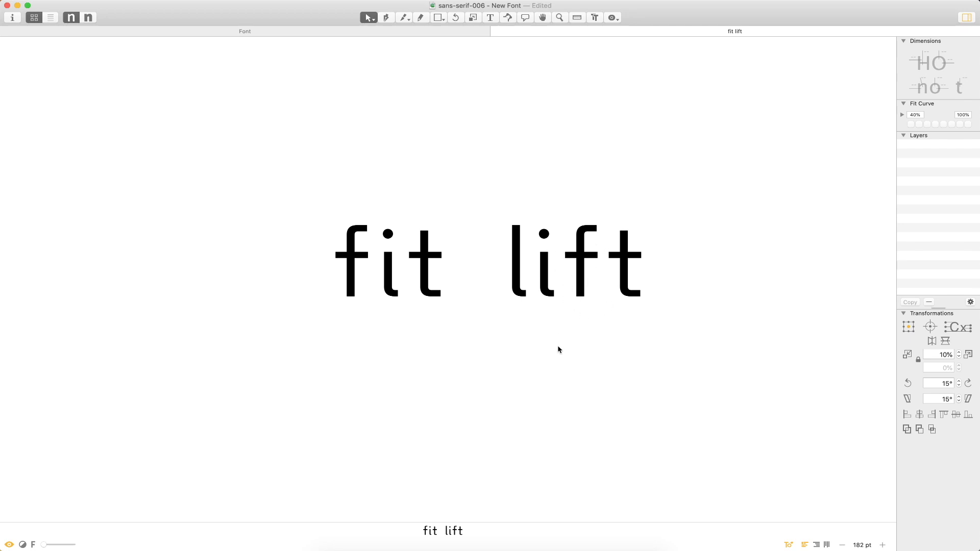
key("super+minus")
key("super+minus")
key("super+minus")
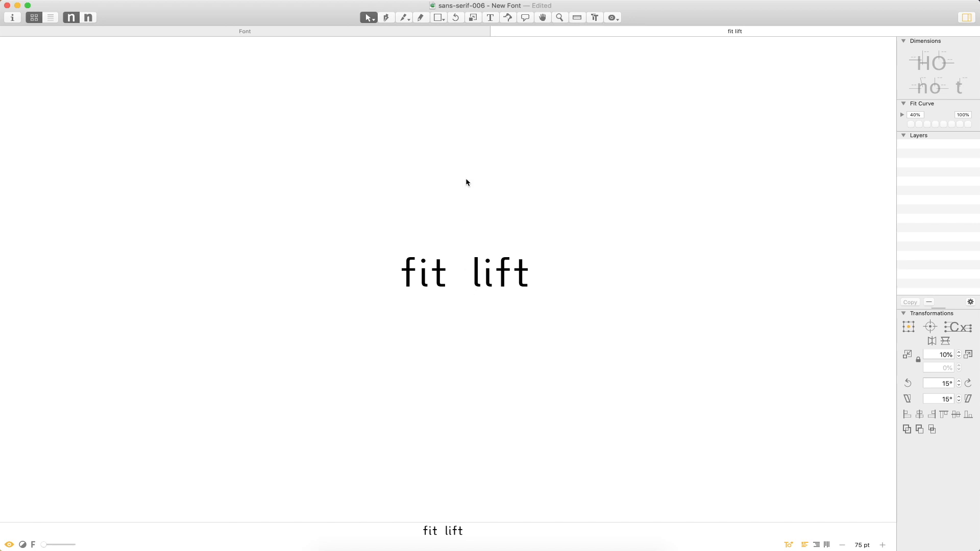
- Close the sample text view to return to the glyph overview and save the font
left_click(494, 32)
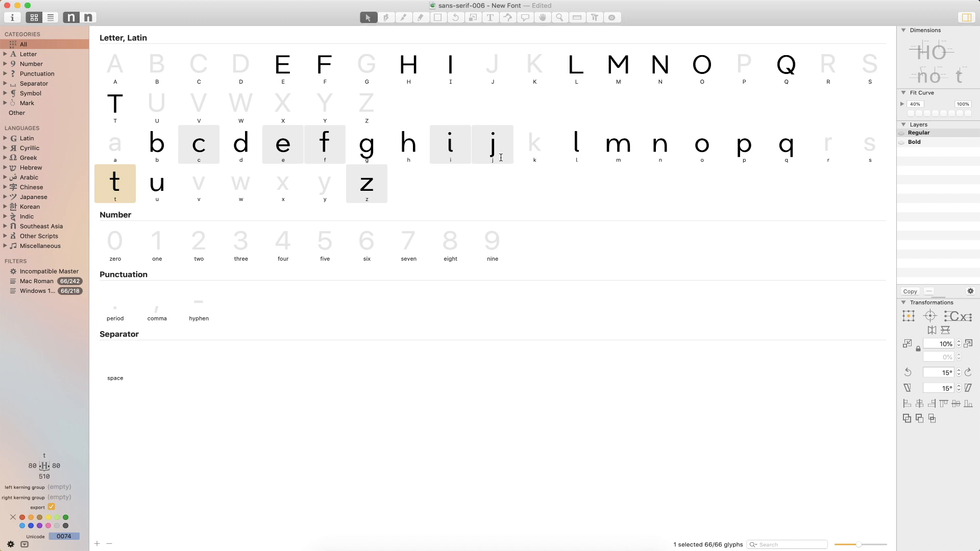
key("super+s")
- Open the capital O, add two capital Cs before it, and paste the O outline into the empty C glyph
double_click(702, 65)
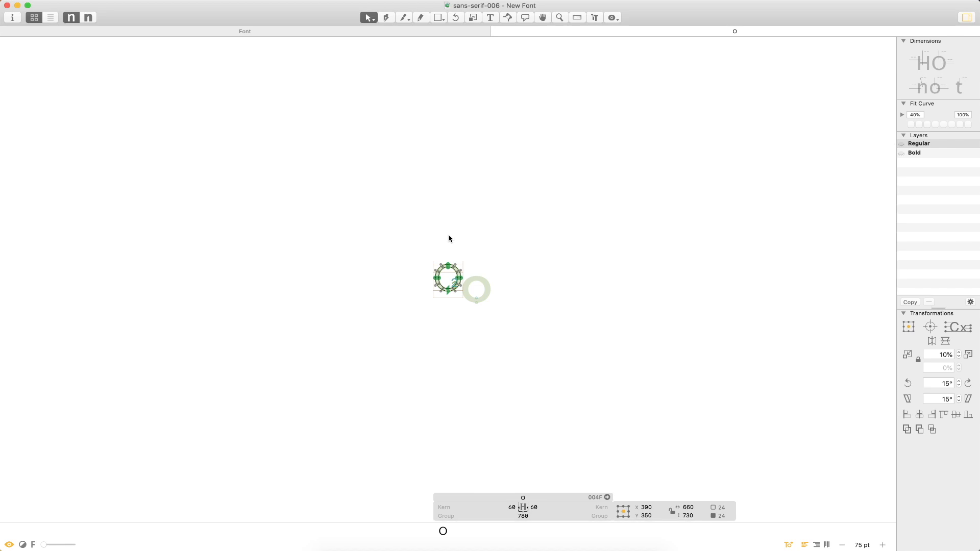
key("t")
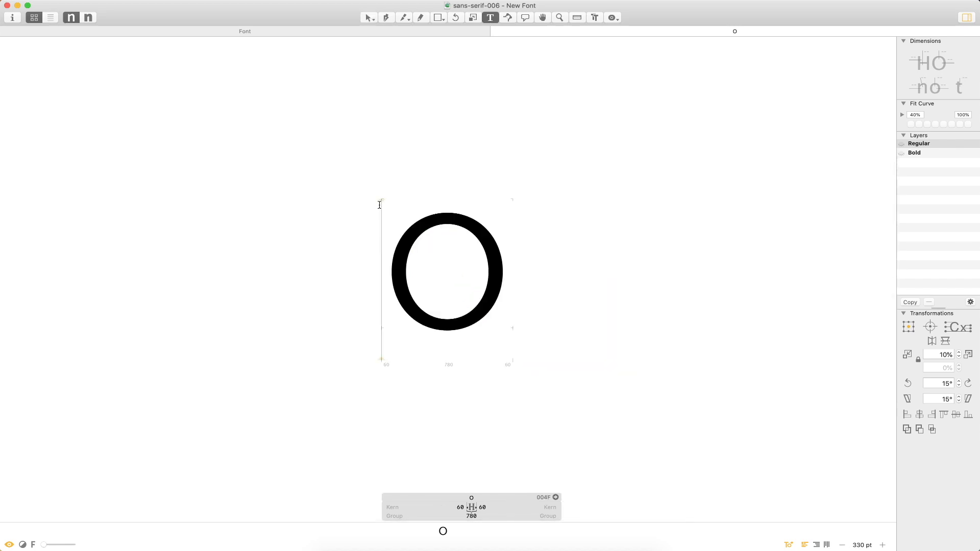
type("CC")
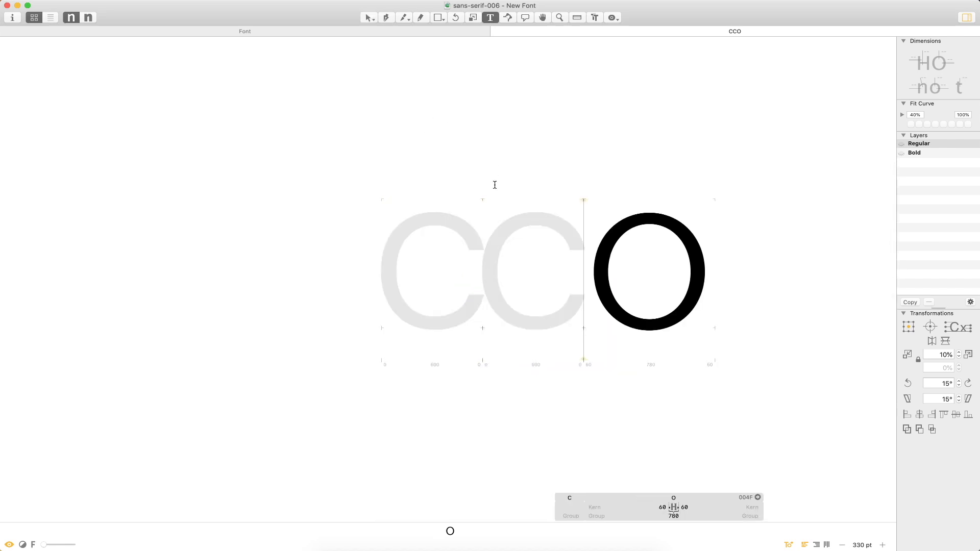
key("Escape")
double_click(450, 279)
key("super+v")
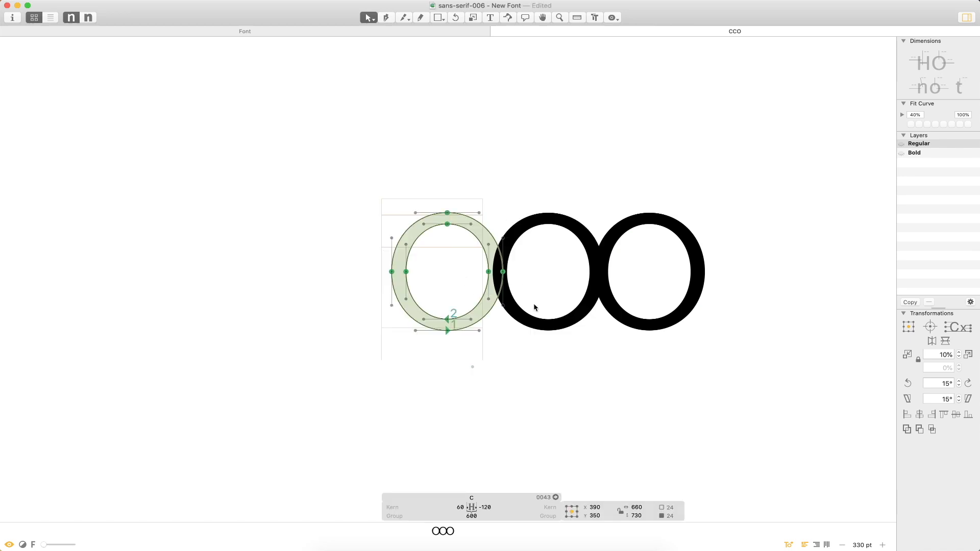
- Set the right sidebearing of the capital C glyph to 60
left_click(486, 507)
key("Return")
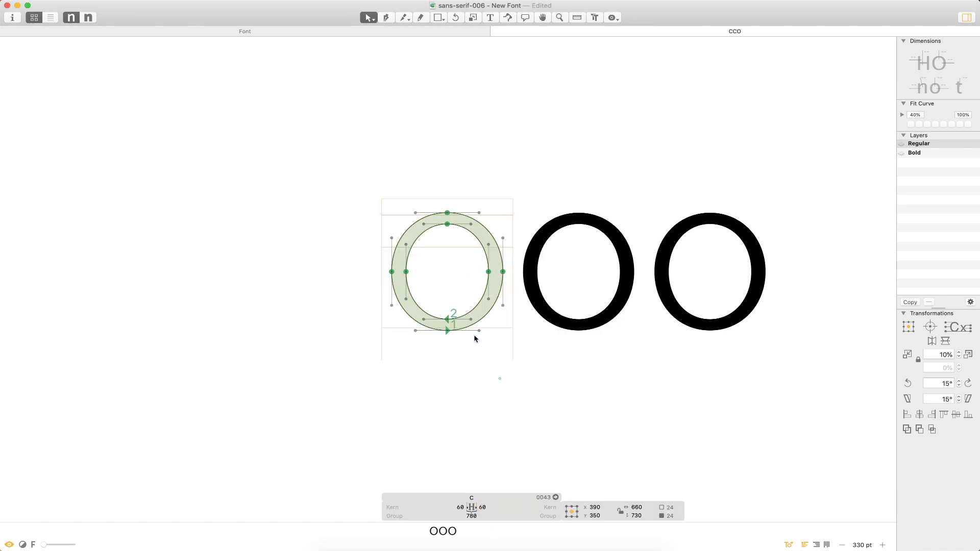
left_click(482, 344)
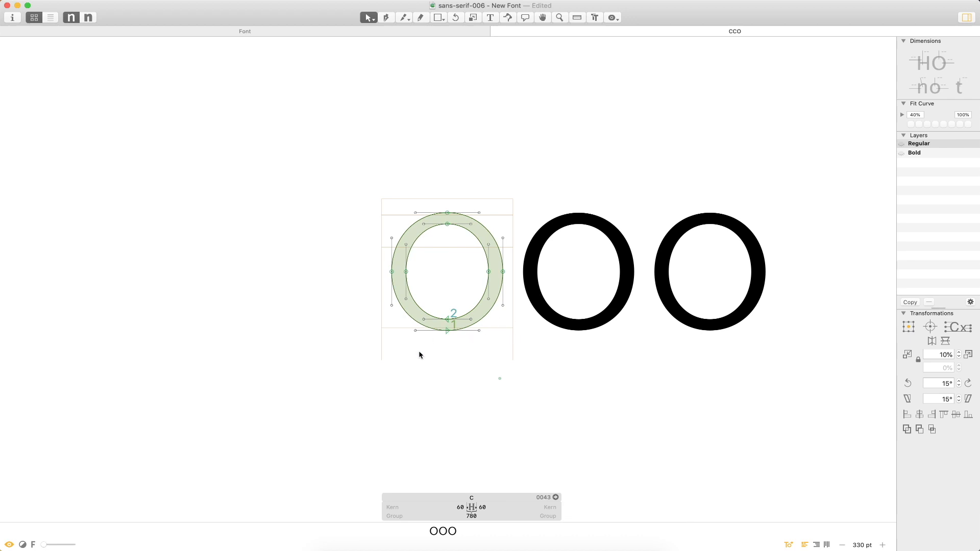
- Insert two lowercase c's before the capital Cs and select the outline of the second c
type("tcc")
key("Escape")
key("space")
left_click_drag(760, 201, 511, 233)
double_click(302, 288)
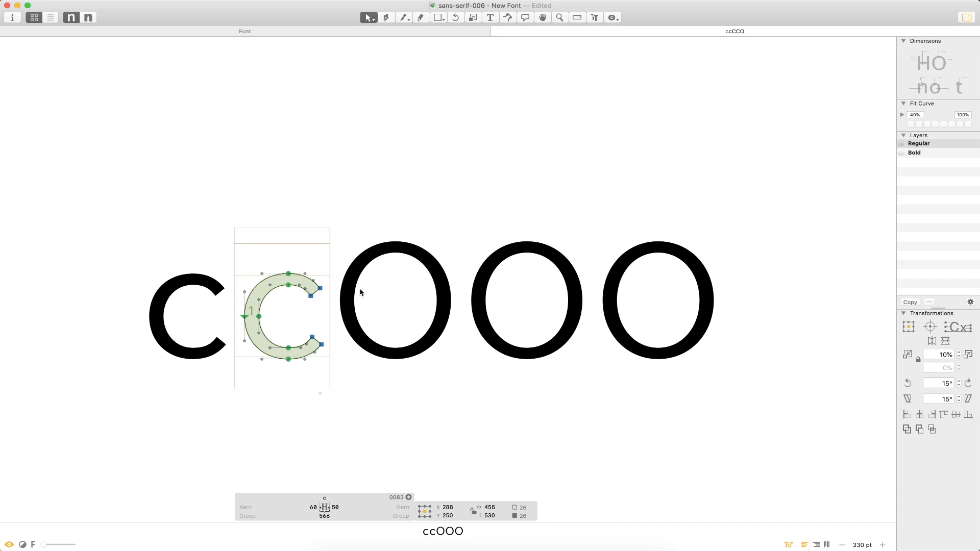
- Paste the lowercase c outline into the first capital C glyph and enlarge it four times by 10%
double_click(379, 297)
key("super+v")
key("super+space")
left_click_drag(480, 185, 323, 411)
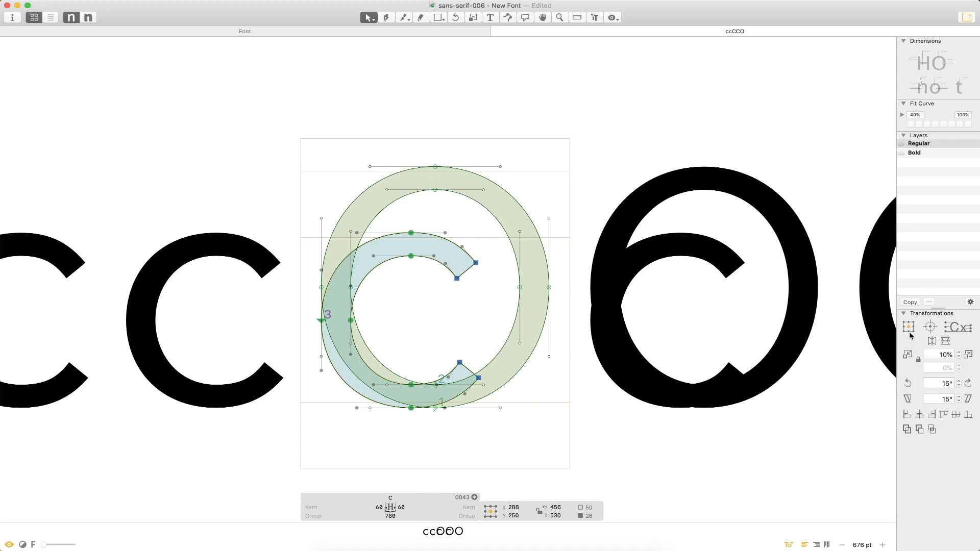
left_click(969, 356)
left_click(970, 357)
left_click(969, 357)
left_click(969, 357)
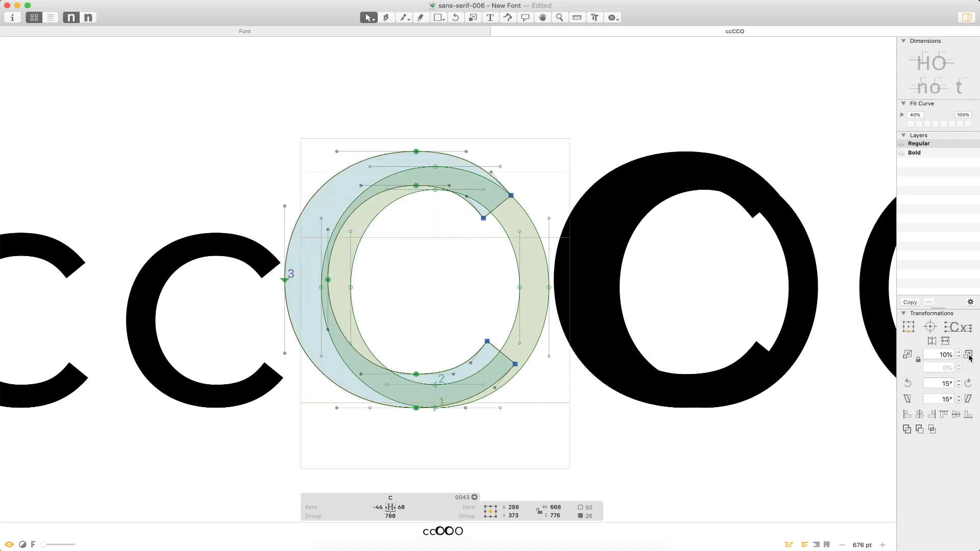
- Set the scaling amount to 1%, shrink the pasted c seven times and enlarge it once to approach the O's height
double_click(939, 354)
type("1")
left_click(908, 354)
left_click(908, 354)
left_click(908, 354)
left_click(908, 354)
left_click(908, 354)
left_click(908, 354)
left_click(908, 354)
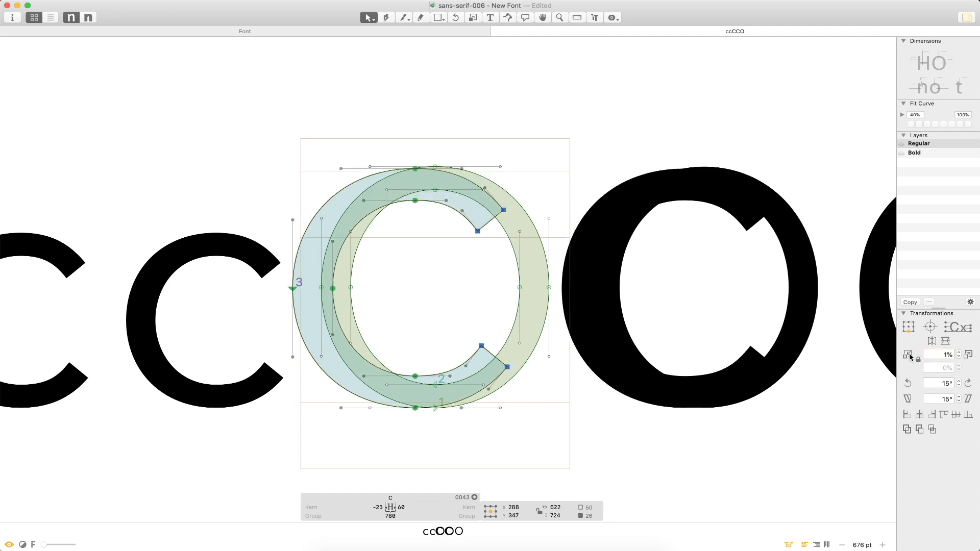
left_click(968, 356)
- Examine how closely the top of the scaled c lines up with the top of the O outline
key("z")
left_click_drag(525, 74, 334, 265)
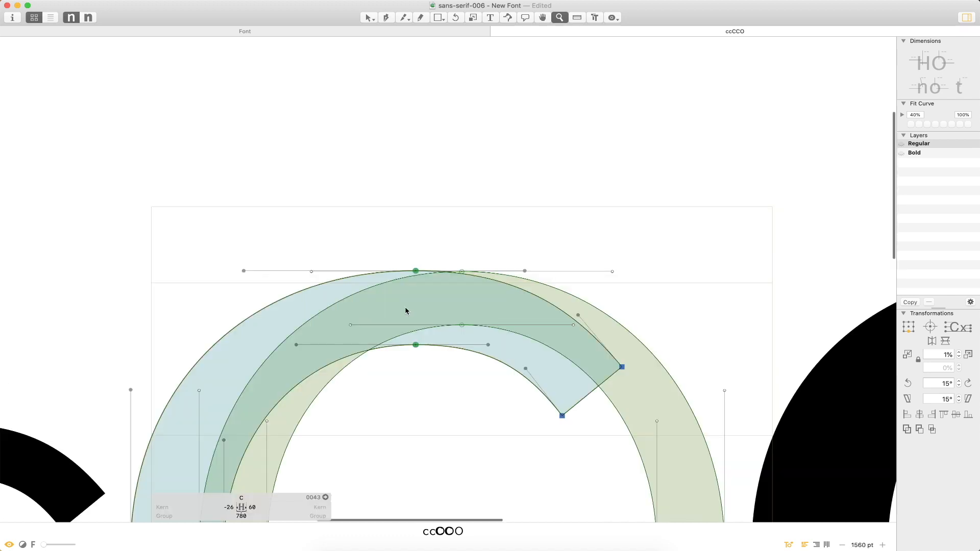
left_click_drag(525, 203, 375, 323)
key("v")
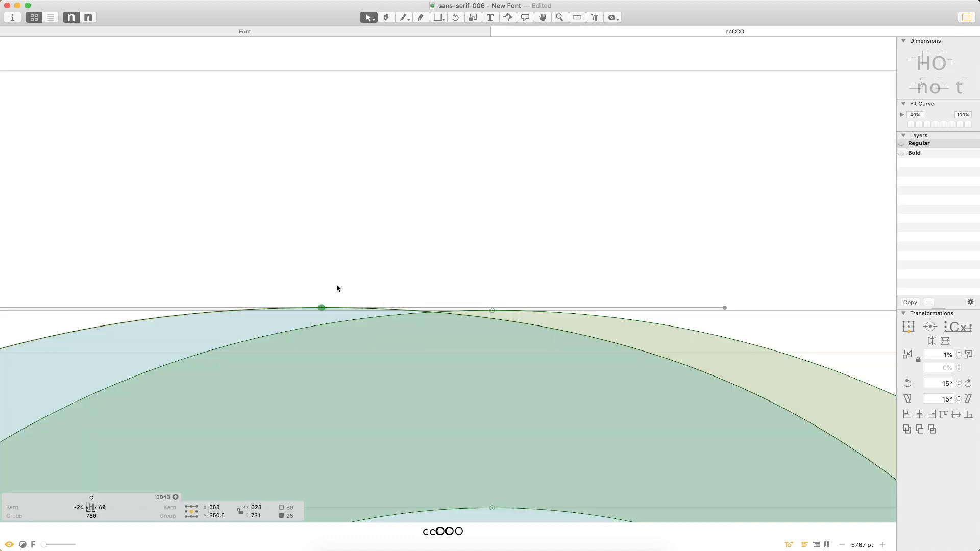
key("super+minus")
key("super+minus")
key("super+minus")
key("super+minus")
key("super+minus")
key("super+minus")
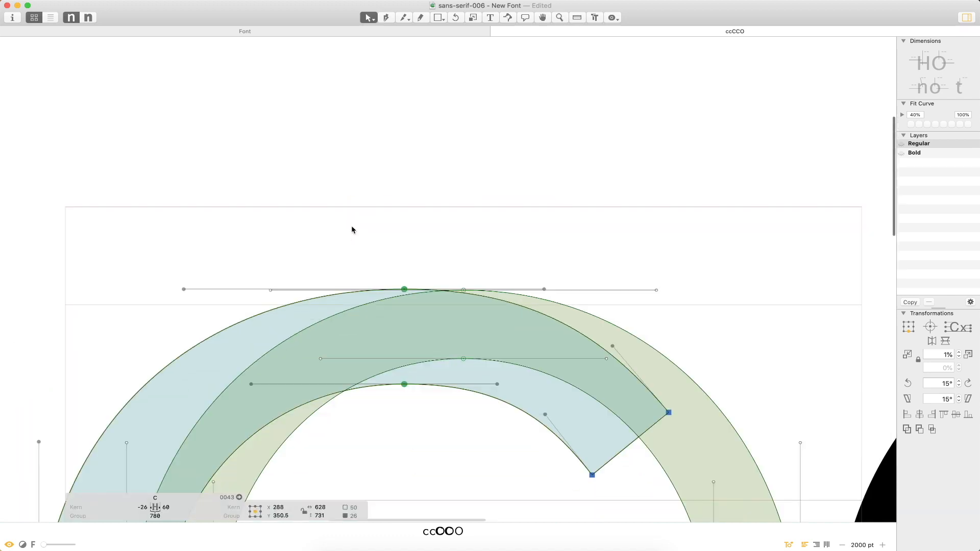
key("super+plus")
key("Left")
key("super+z")
key("space")
left_click_drag(460, 355, 459, 286)
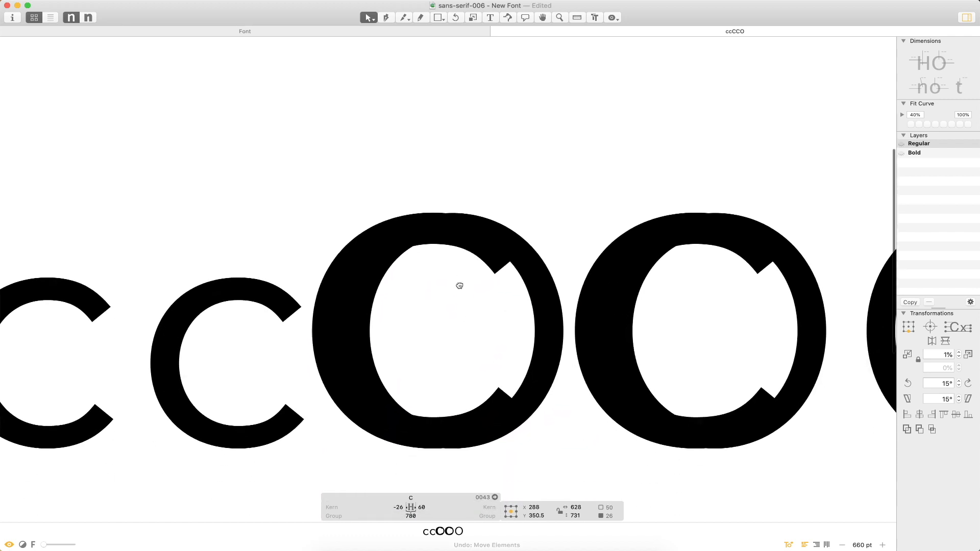
- Set the scaling amount to 0.5% and shrink the pasted c once
left_click(932, 341)
key("super+z")
type("0.5")
key("Return")
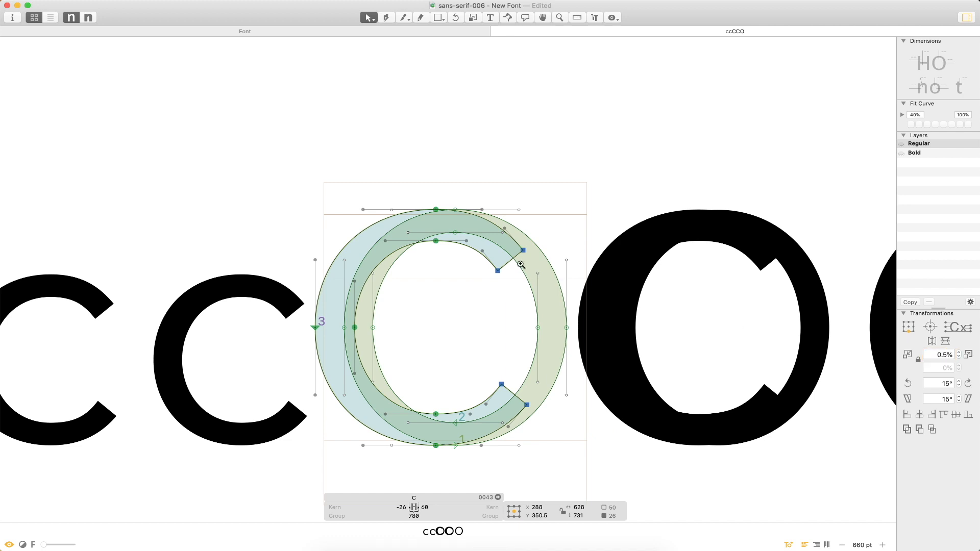
left_click_drag(521, 264, 338, 183)
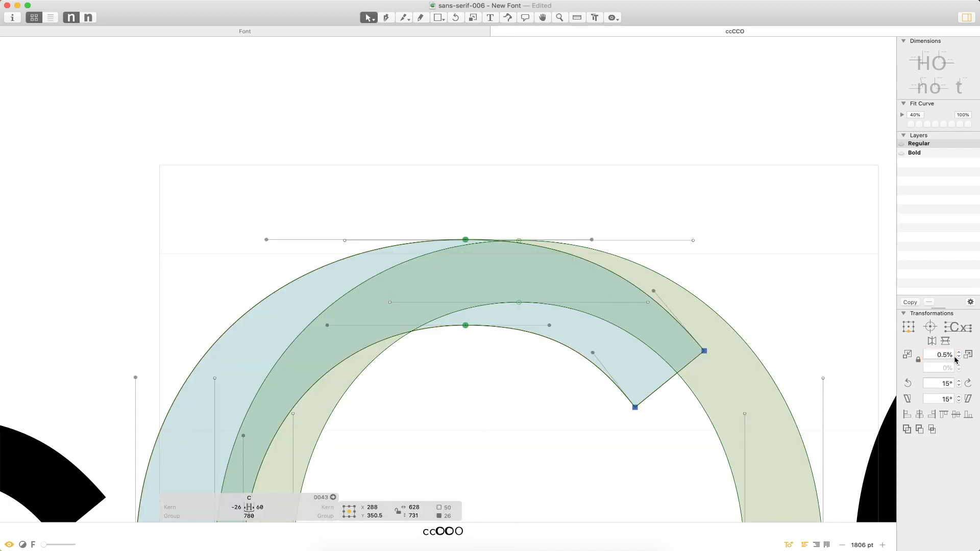
left_click(907, 355)
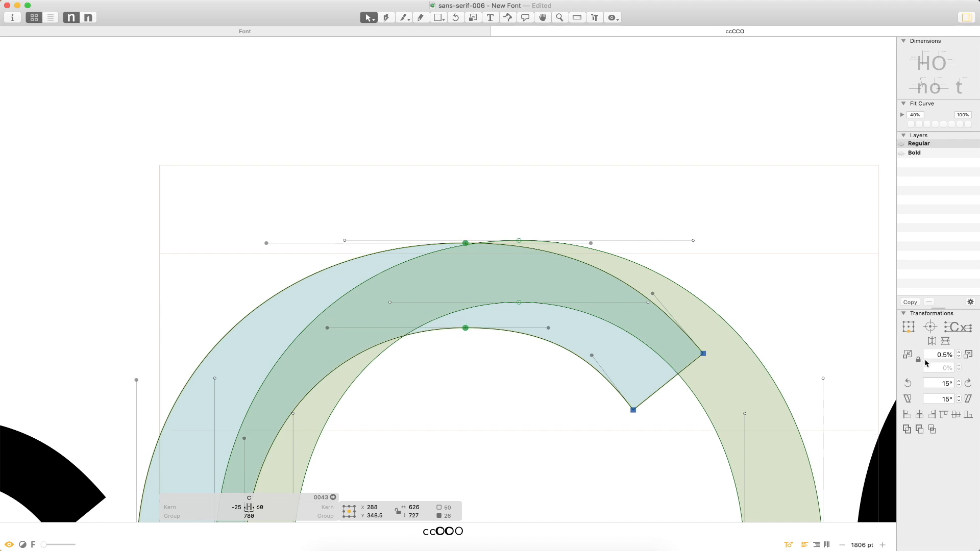
- Set the scaling amount to 0.1% and enlarge the pasted c to a height of 730, matching the O
left_click(940, 354)
type("1")
left_click(969, 355)
left_click(968, 355)
key("super+space")
left_click_drag(524, 213, 429, 281)
key("super+minus")
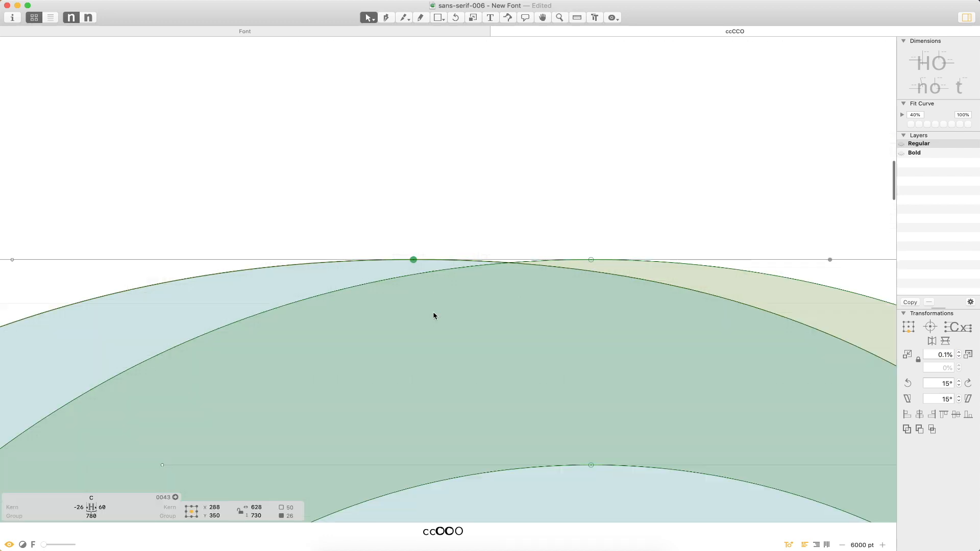
key("super+0")
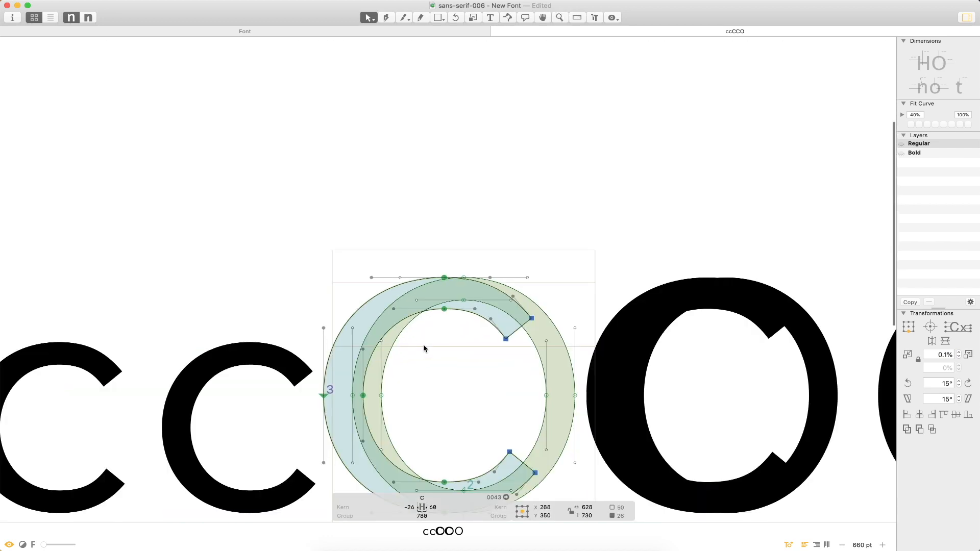
- Move the scaled c horizontally so its outer left edge meets the left edge of the O outline
key("space")
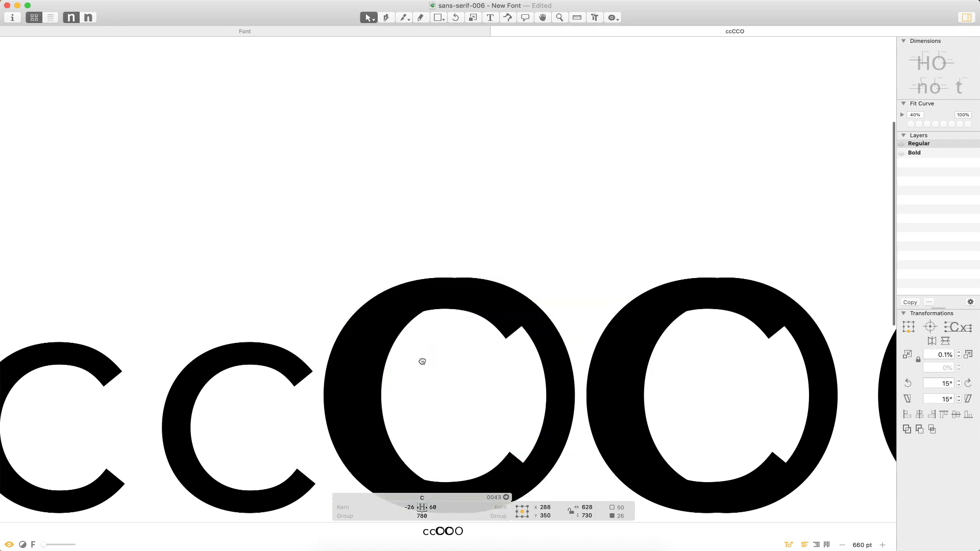
left_click_drag(422, 362, 350, 245)
left_click(408, 208)
key("super+z")
double_click(406, 199)
left_click(409, 200)
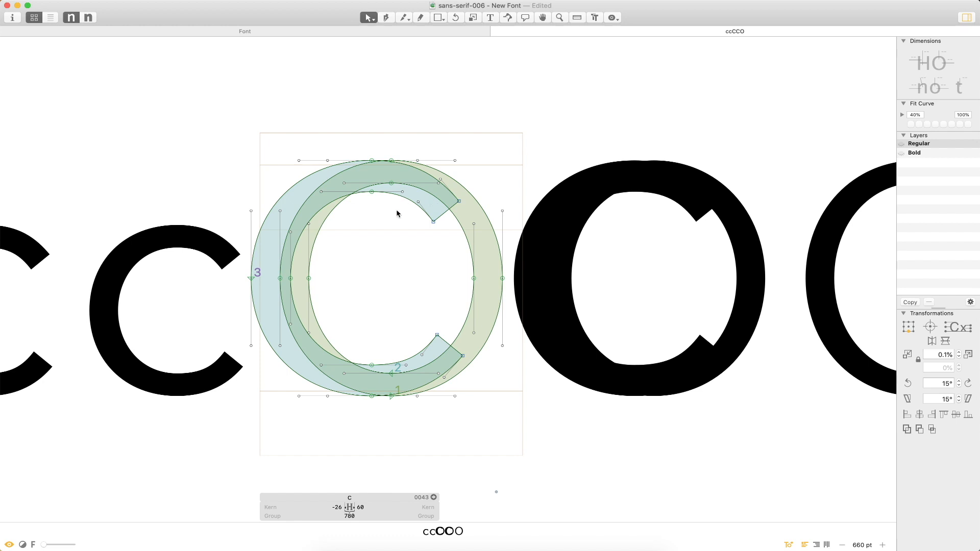
left_click_drag(405, 199, 430, 201)
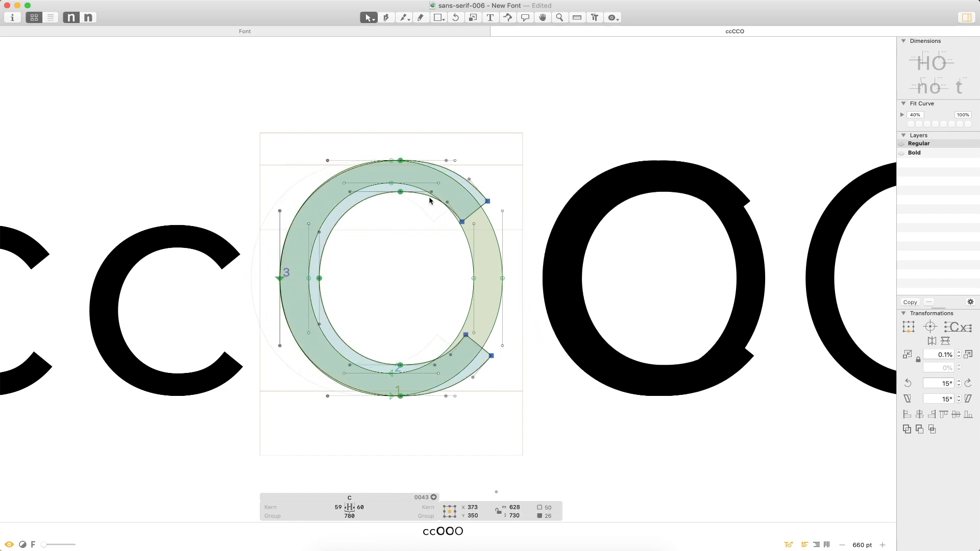
- Move the inner left node of the C to X 145 and match both its handles to the O's inner curve
key("super+space")
left_click_drag(586, 118, 210, 402)
left_click(369, 259)
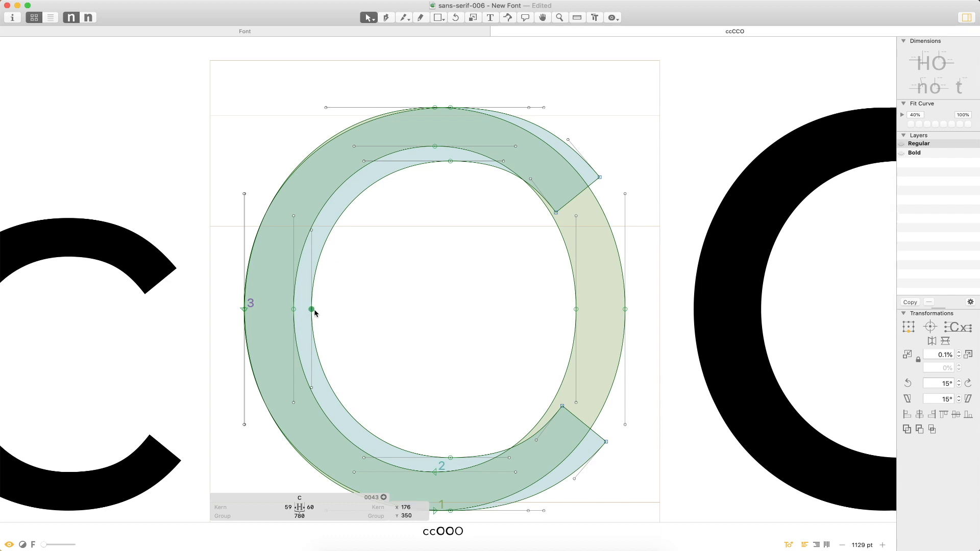
left_click_drag(312, 310, 294, 309)
left_click(294, 217)
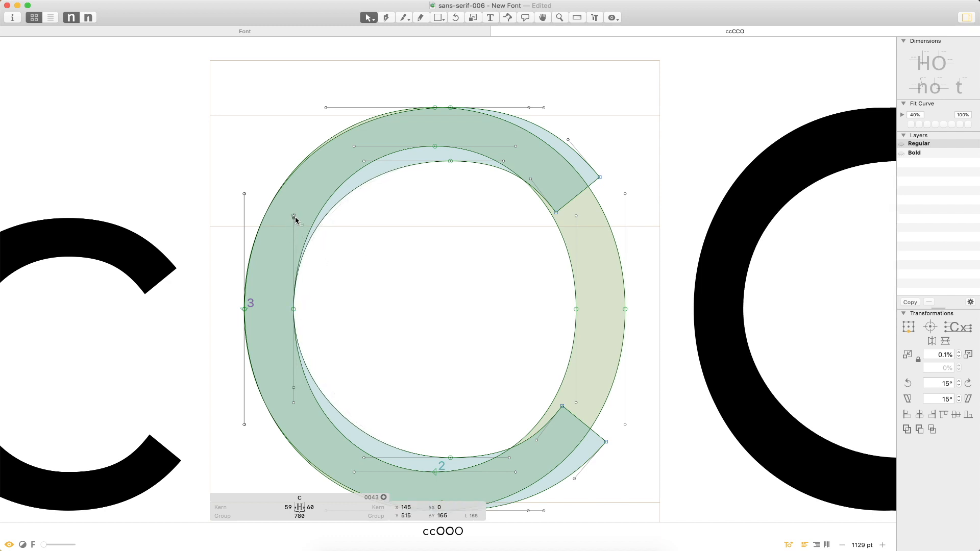
left_click(294, 403)
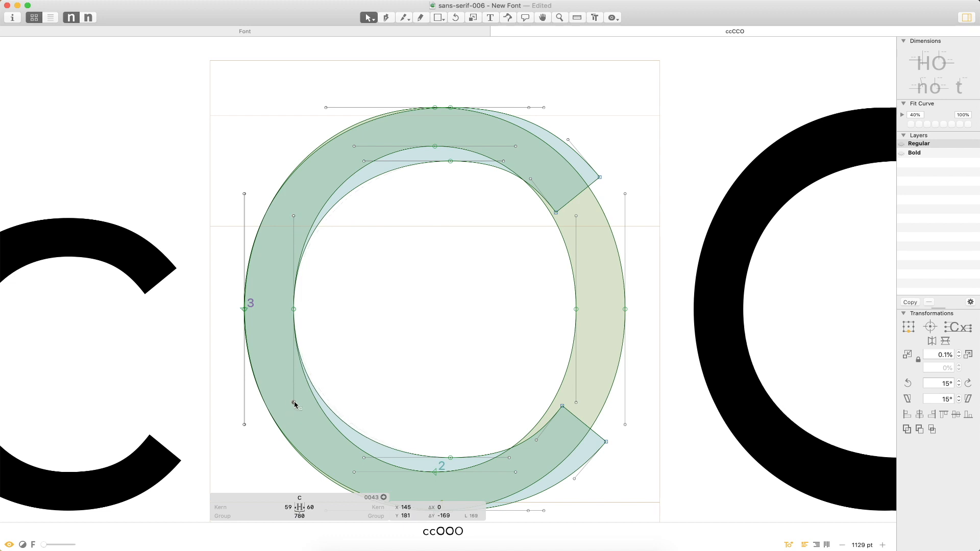
left_click(366, 366)
- Move the C's inner top node to Y 645 and its inner bottom node to Y 55, matching the O's stroke thickness
left_click(556, 212)
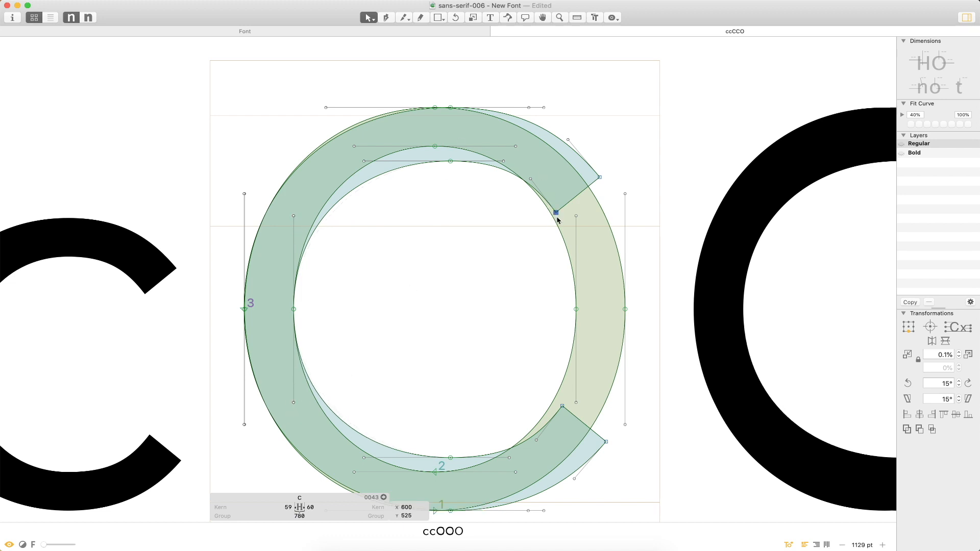
left_click(450, 161)
left_click_drag(449, 162, 450, 146)
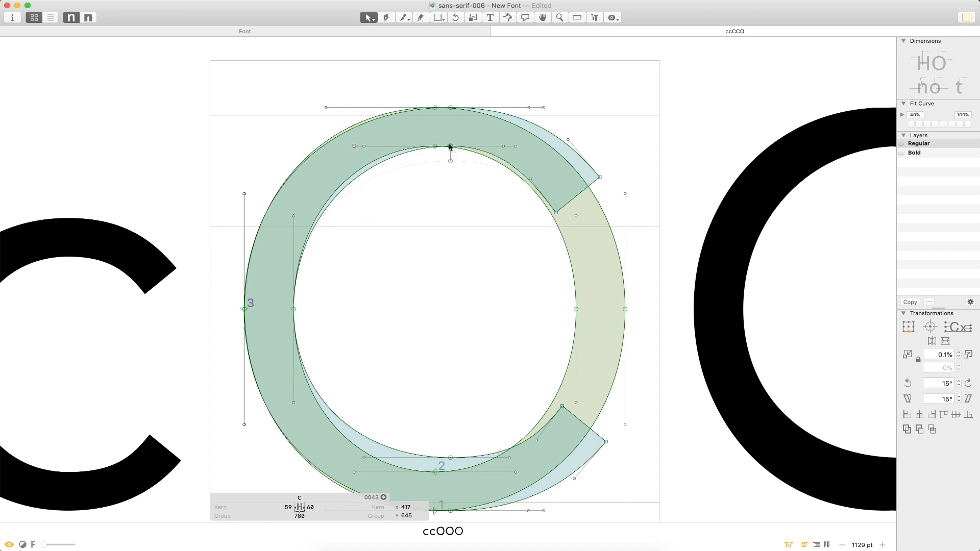
scroll(454, 285, "down", 3)
left_click_drag(449, 361, 450, 374)
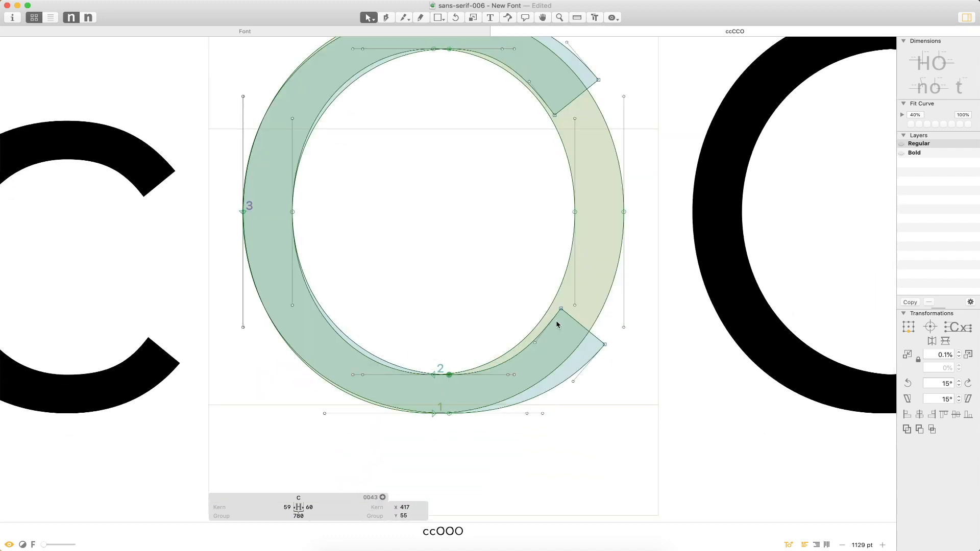
- Thin the C's terminals by moving the upper inner corner to X 616, Y 539 and the lower one to X 626, Y 162
scroll(571, 250, "up", 2)
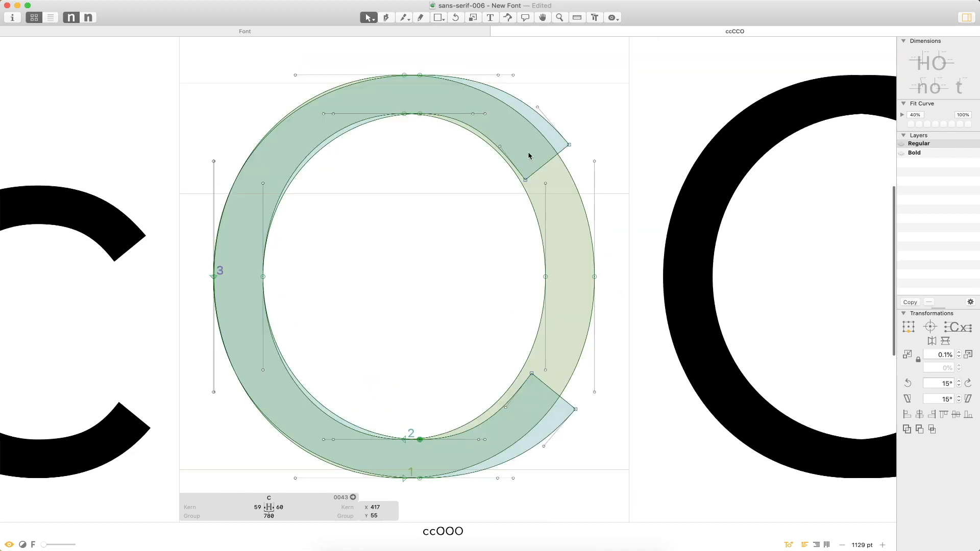
left_click_drag(526, 181, 535, 174)
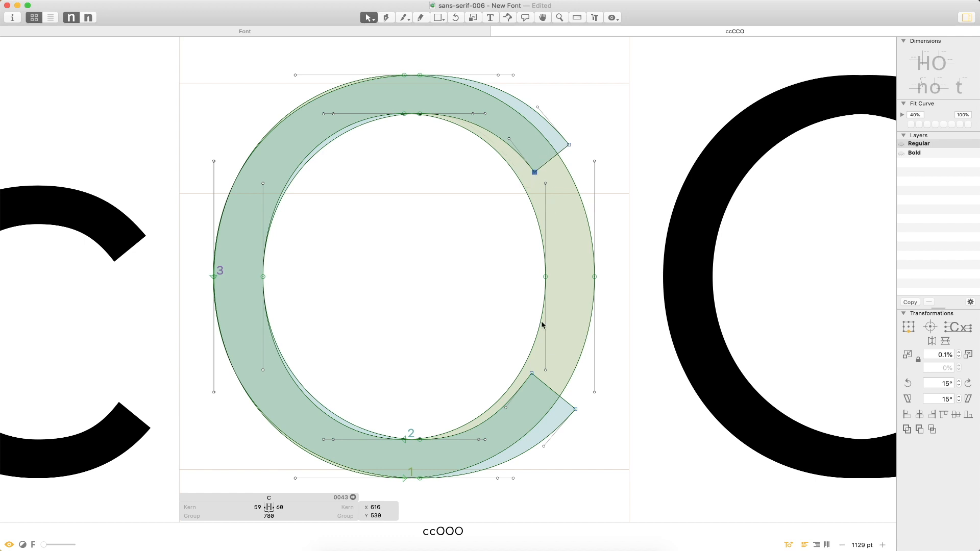
left_click_drag(532, 376, 541, 385)
- Delete the outer and inner contours of the O from the capital C glyph
double_click(569, 372)
key("Delete")
double_click(544, 329)
key("Delete")
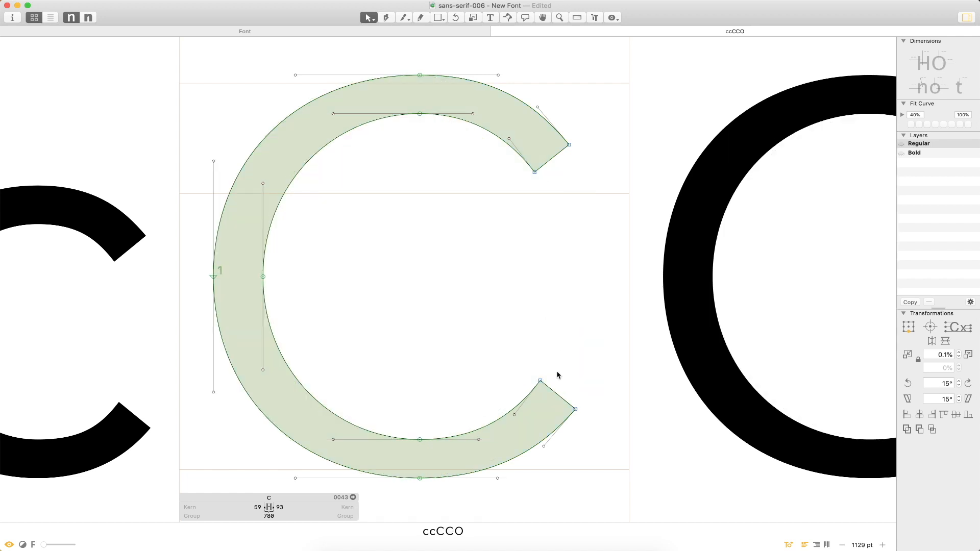
- Examine the finished capital C's curves and terminals up close and beside the neighbouring letters
scroll(592, 387, "down", 5)
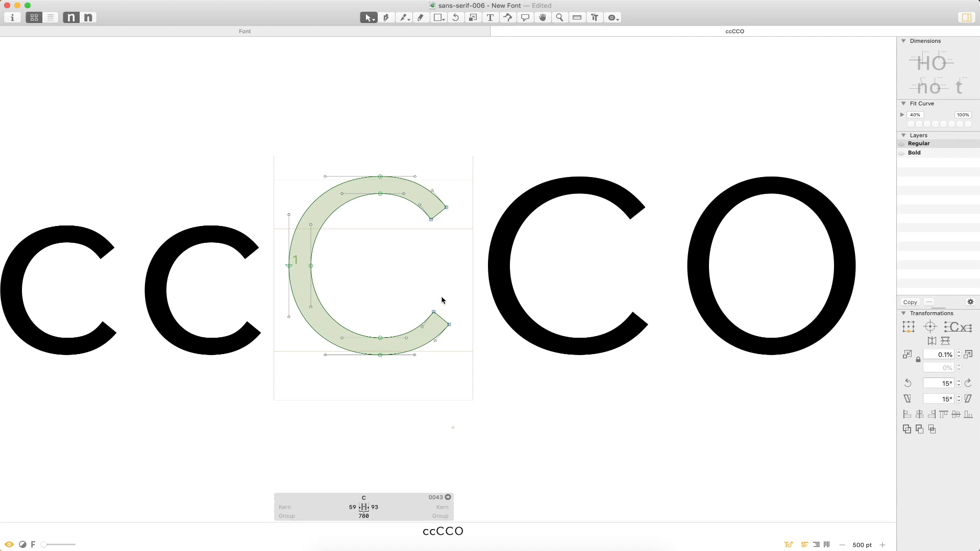
key("z")
left_click_drag(523, 186, 295, 433)
key("space")
left_click_drag(548, 247, 326, 377)
key("super+0")
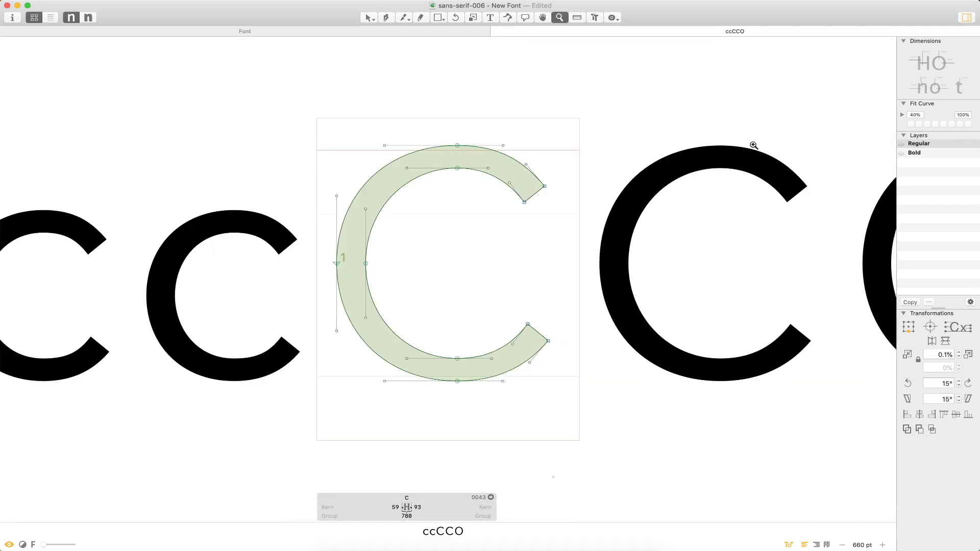
left_click_drag(722, 89, 269, 440)
key("space")
left_click_drag(596, 223, 474, 228)
key("v")
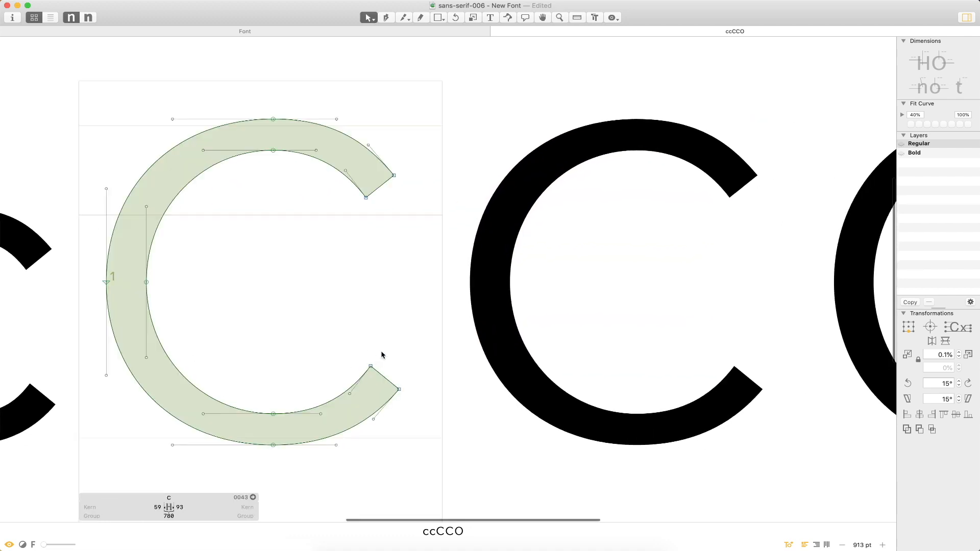
left_click(370, 366)
key("Left")
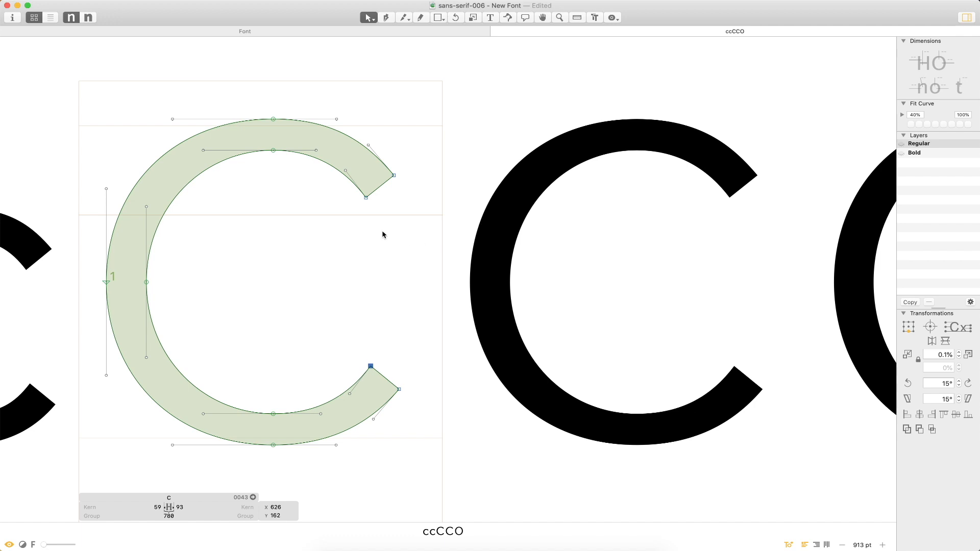
left_click(361, 272)
key("super+minus")
key("super+minus")
key("super+minus")
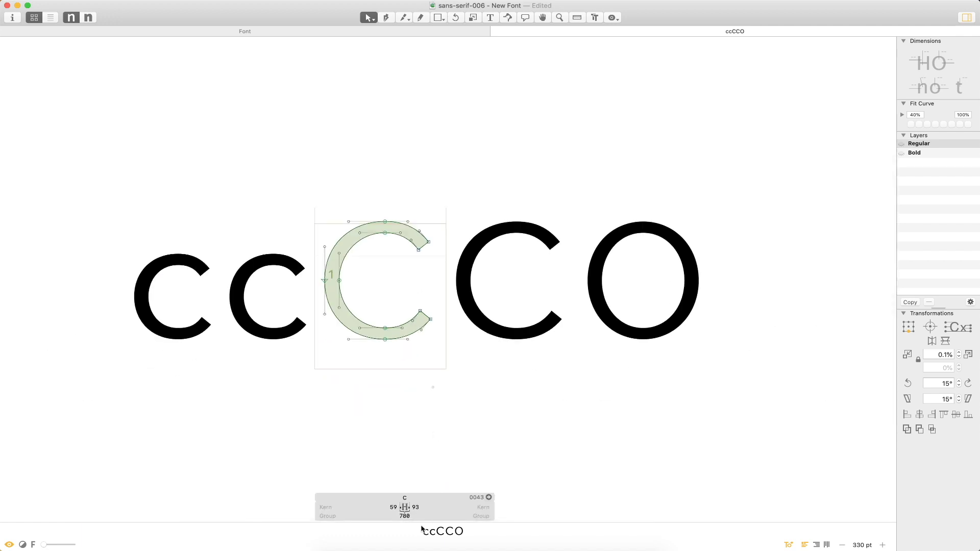
- Check the sidebearings of the lowercase c and the O, and set the capital C's to 50 left and 60 right
double_click(291, 297)
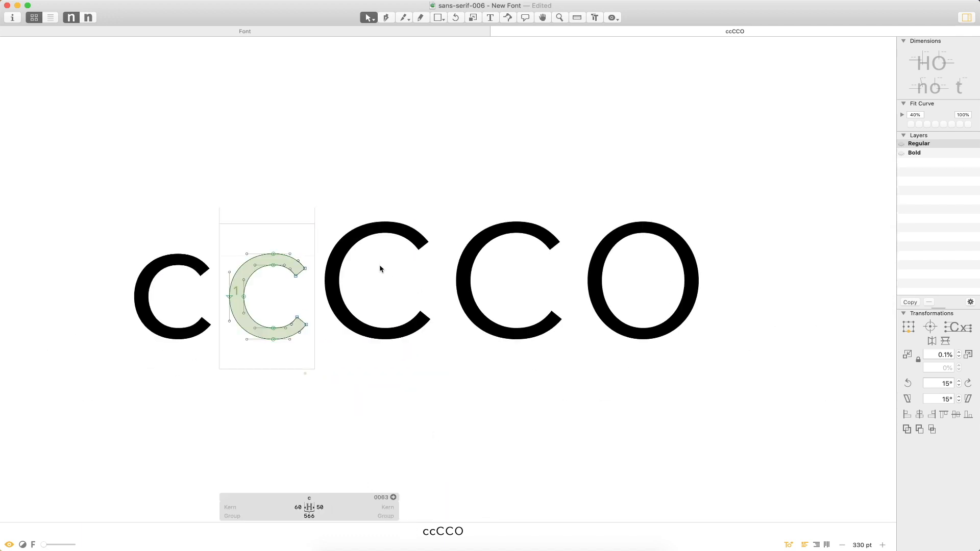
double_click(363, 312)
double_click(661, 304)
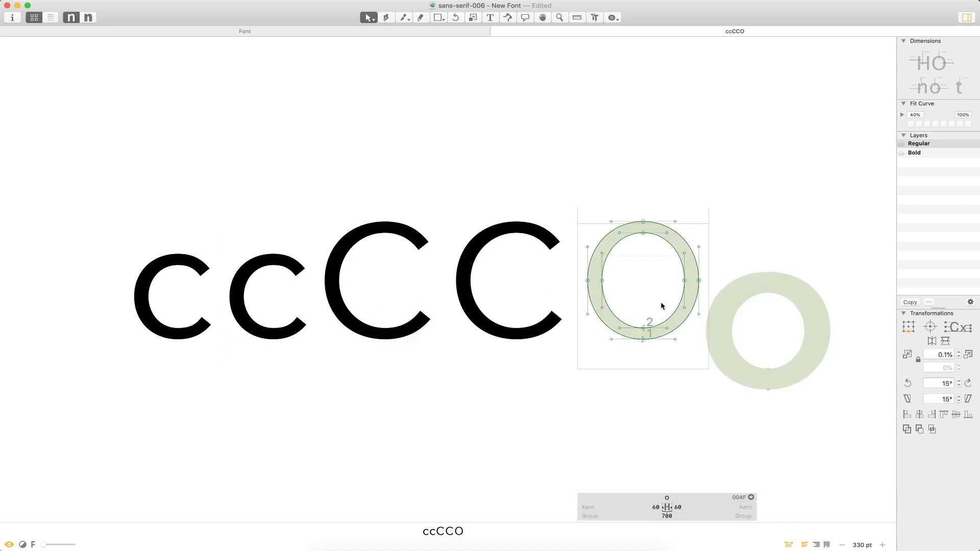
double_click(406, 271)
left_click(375, 509)
type("50")
key("Tab")
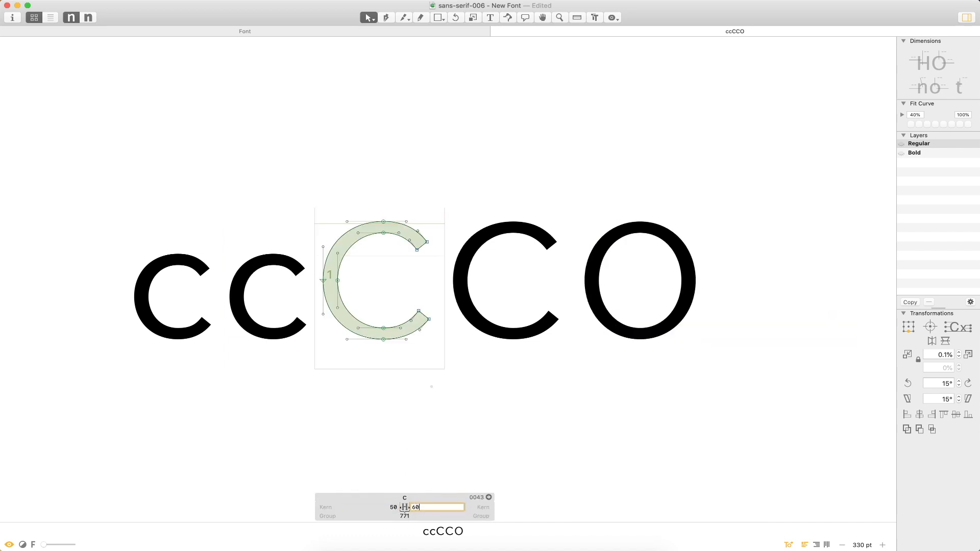
type("60")
key("Return")
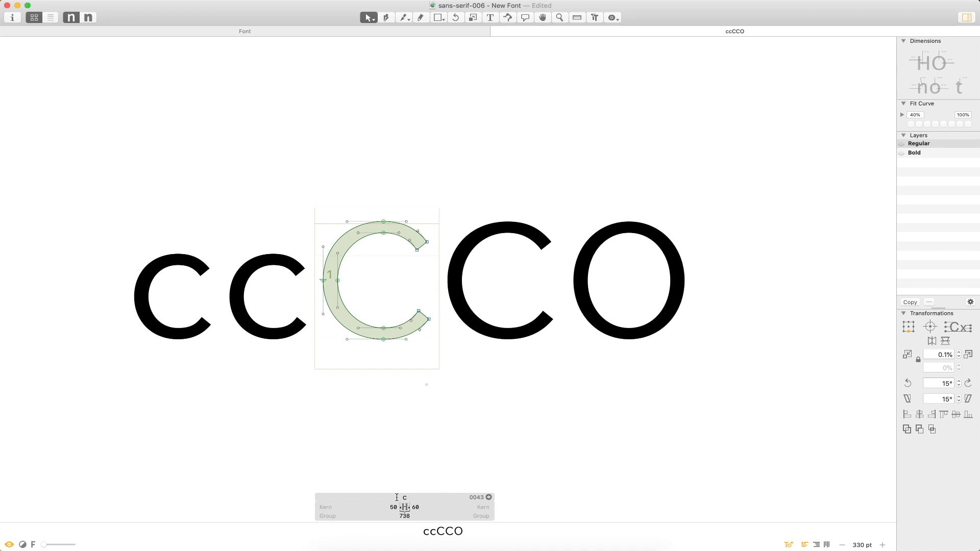
- Set the capital C's left sidebearing to 60 and its right sidebearing to 50
left_click(376, 508)
type("60")
key("Tab")
type("50")
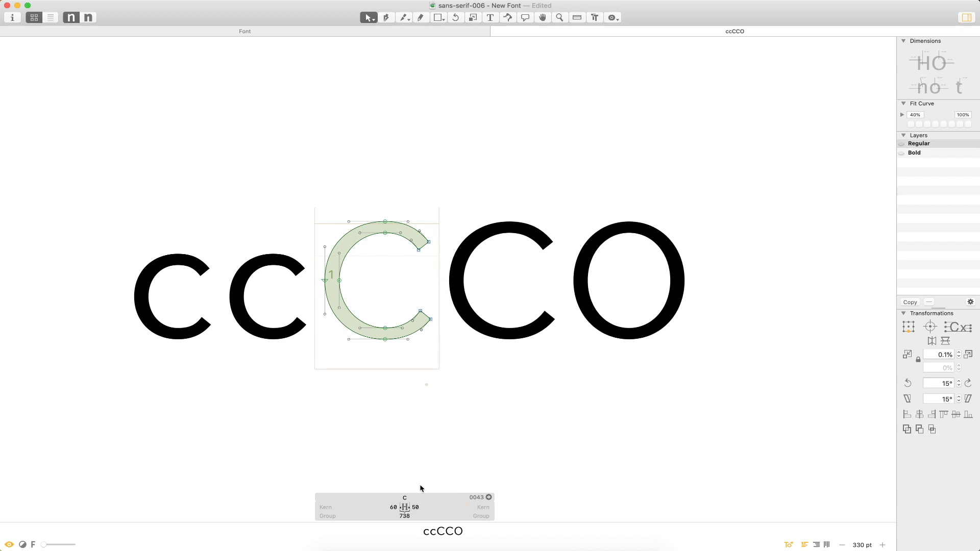
key("Return")
- Replace the sample text with "Cool" and view the word at 100 pt without the editing overlay
key("t")
key("super+a")
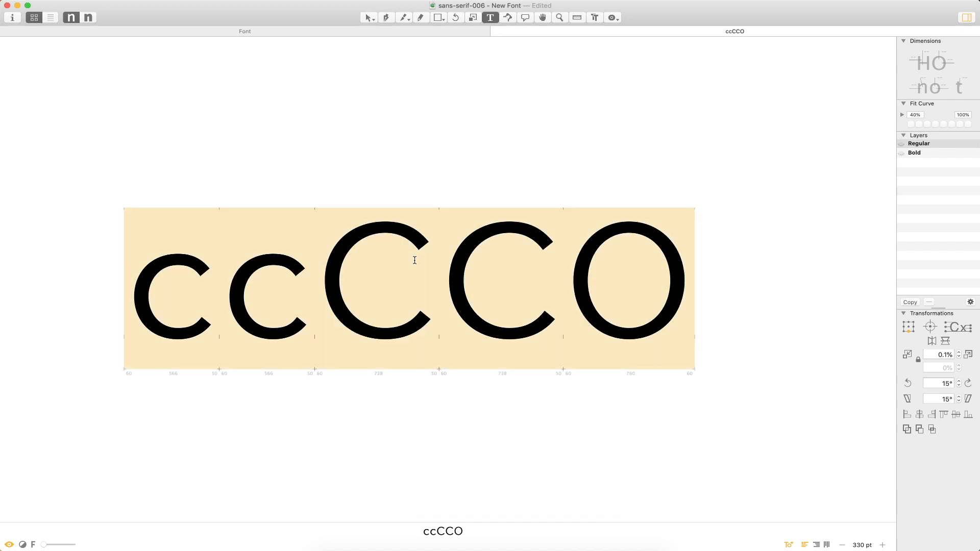
type("Cool")
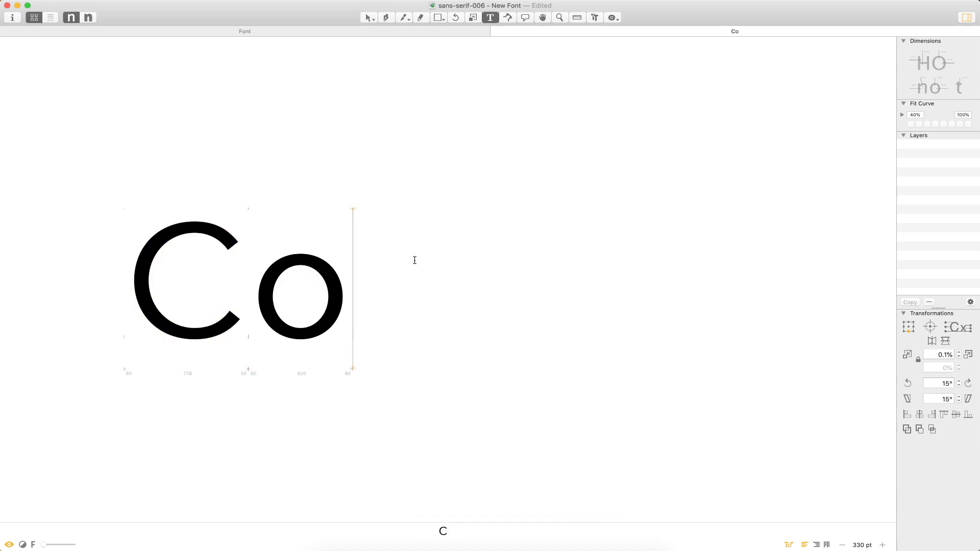
key("Escape")
key("super+alt+0")
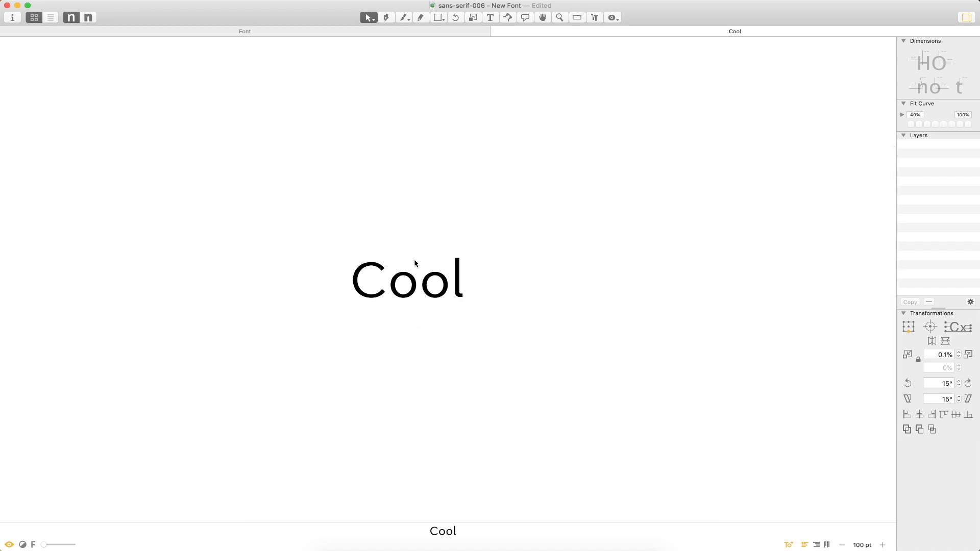
- Replace the sample text with "CHILL" to judge the capital C beside other capitals
key("t")
key("super+a")
type("CH")
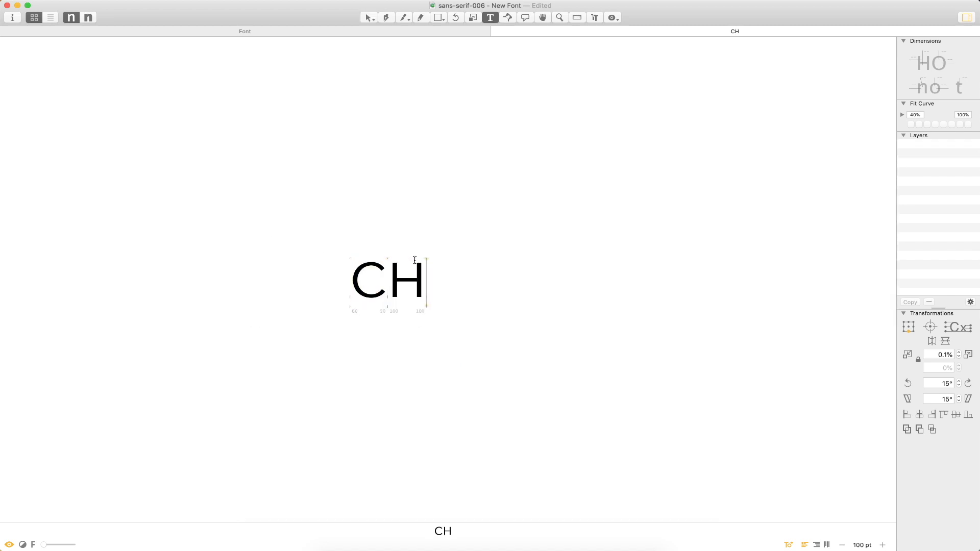
type("ILL")
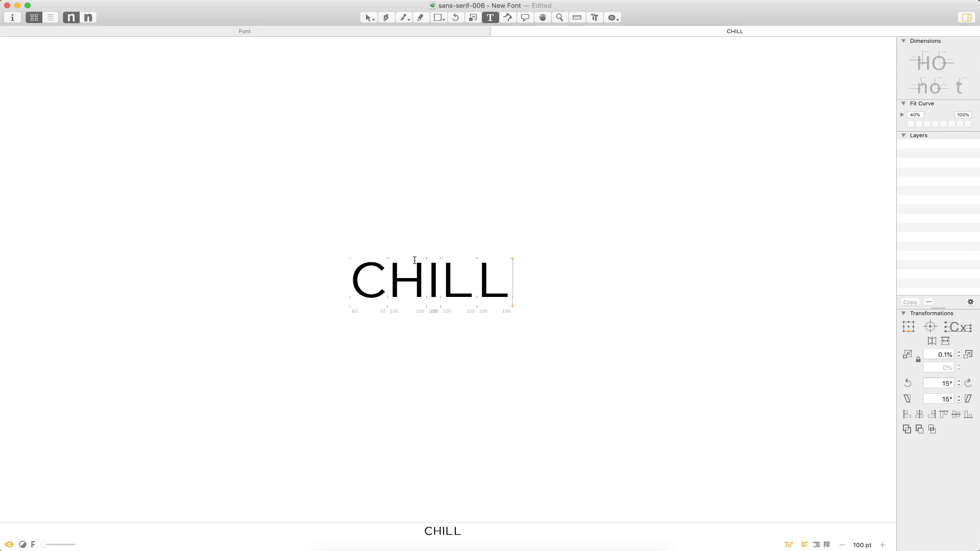
key("Escape")
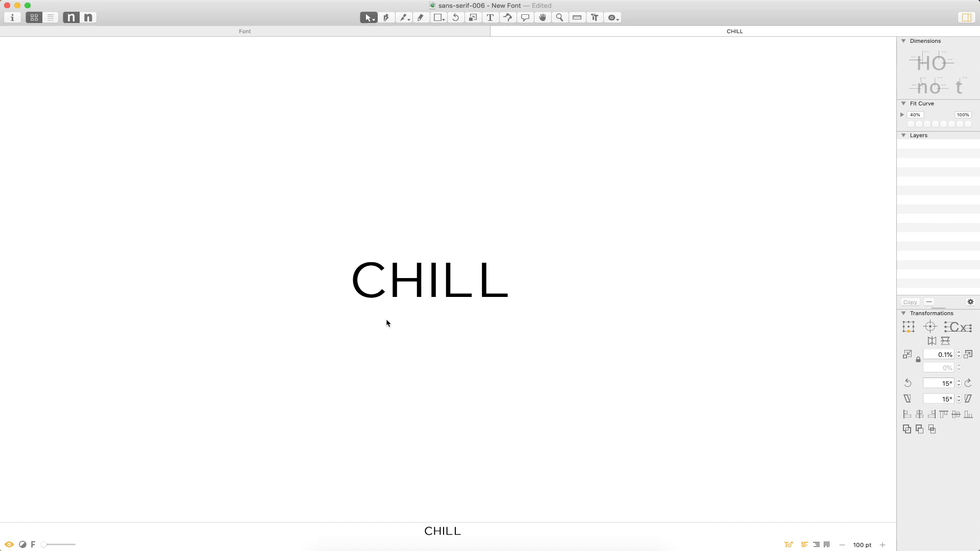
- Open the capital C from the font overview and add three D's after it in the text line
left_click(495, 31)
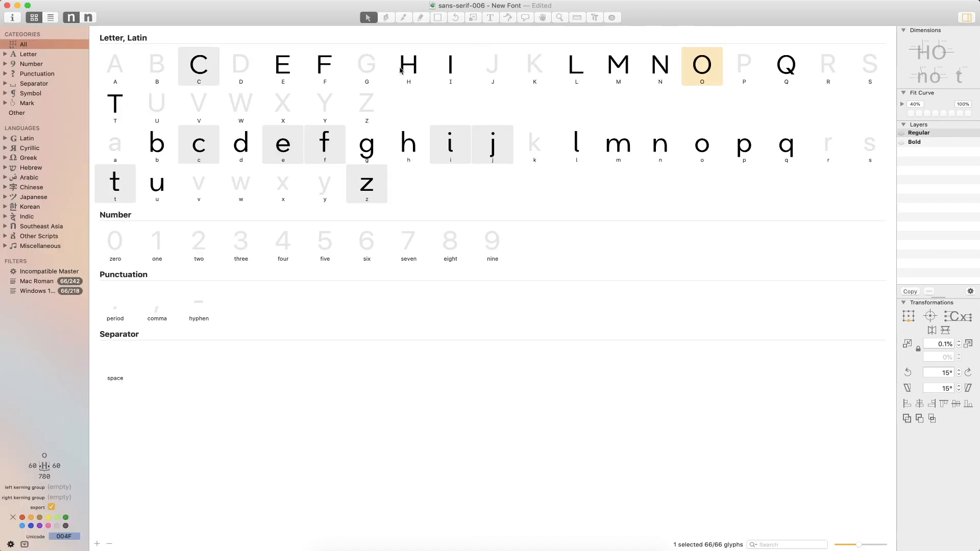
double_click(207, 71)
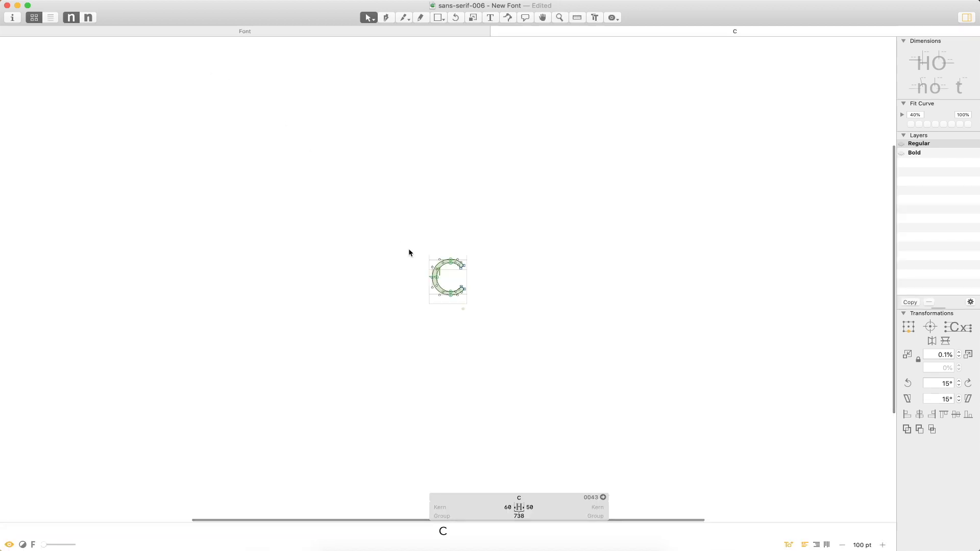
type("t")
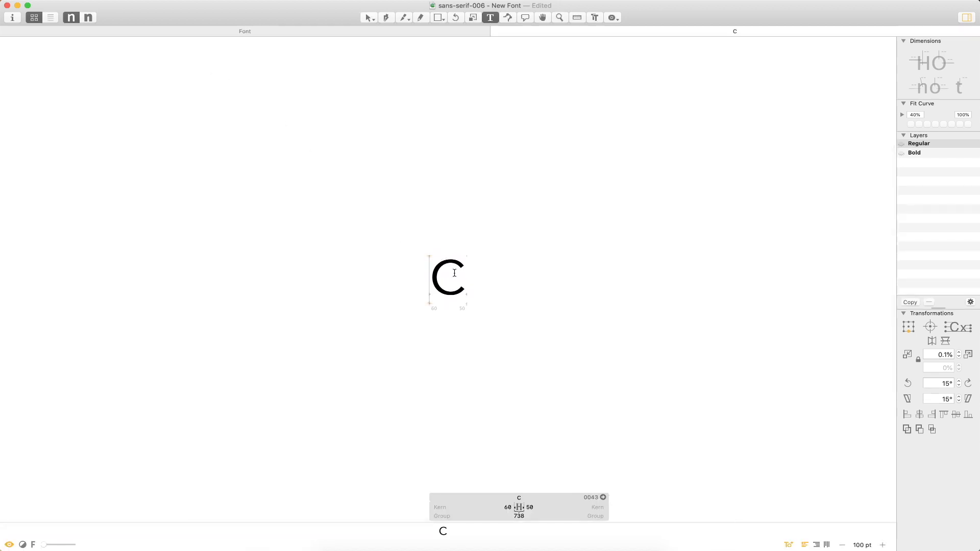
type("D")
key("super+space")
left_click_drag(544, 219, 363, 349)
type("DD")
key("Escape")
- Paste the C outline into the first D glyph and flip it horizontally
double_click(585, 271)
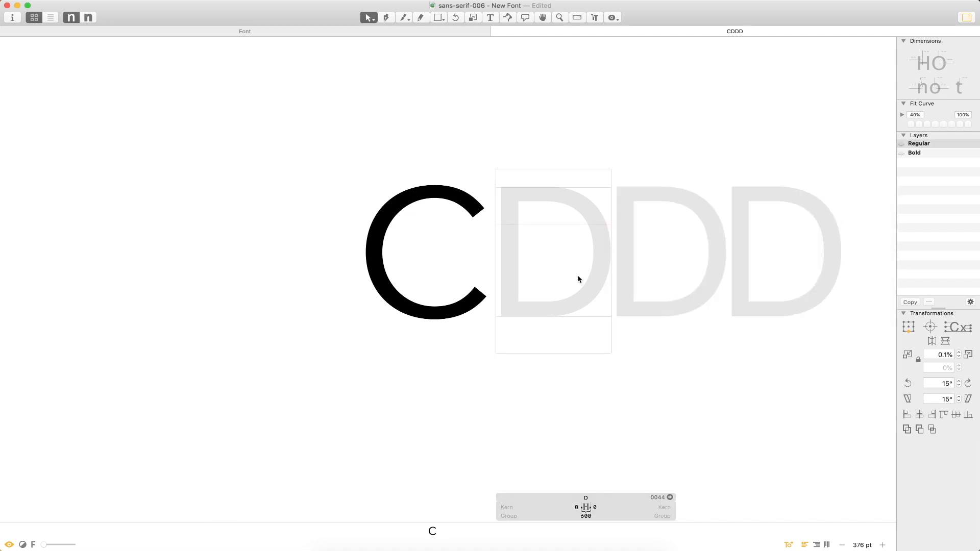
key("super+v")
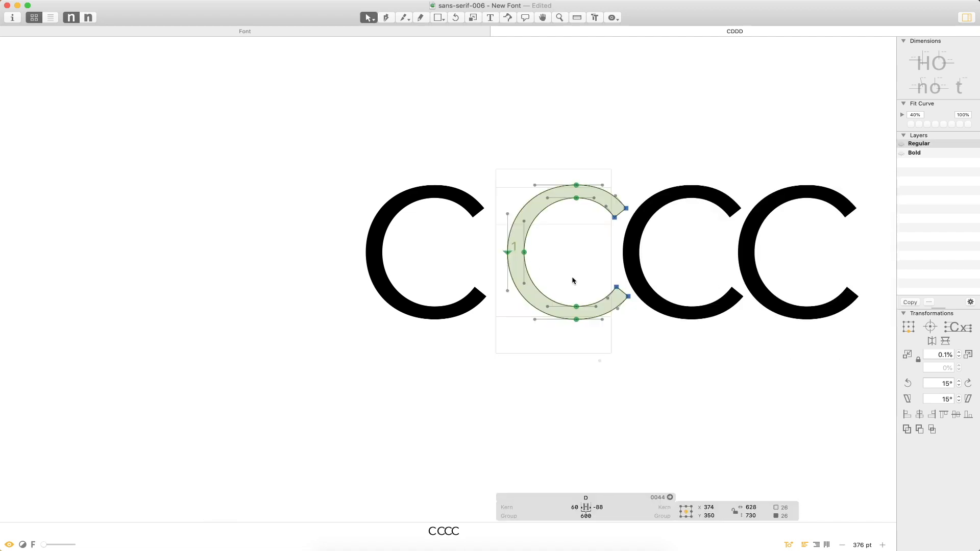
left_click(931, 341)
- Insert an I after the C, copy its stem into the D glyph, and remove the I from the text line
type("t")
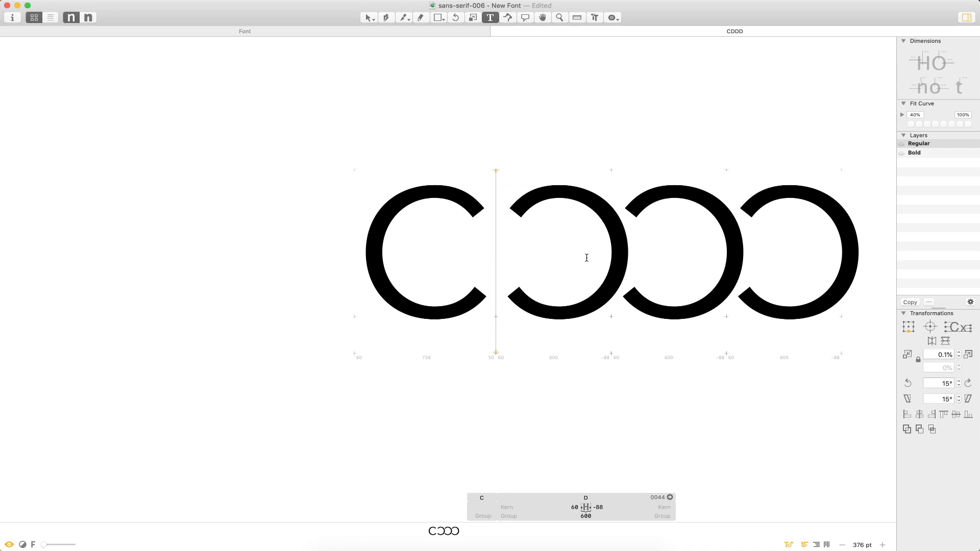
type("I")
key("Escape")
double_click(525, 258)
key("super+a")
key("super+c")
double_click(584, 253)
key("super+v")
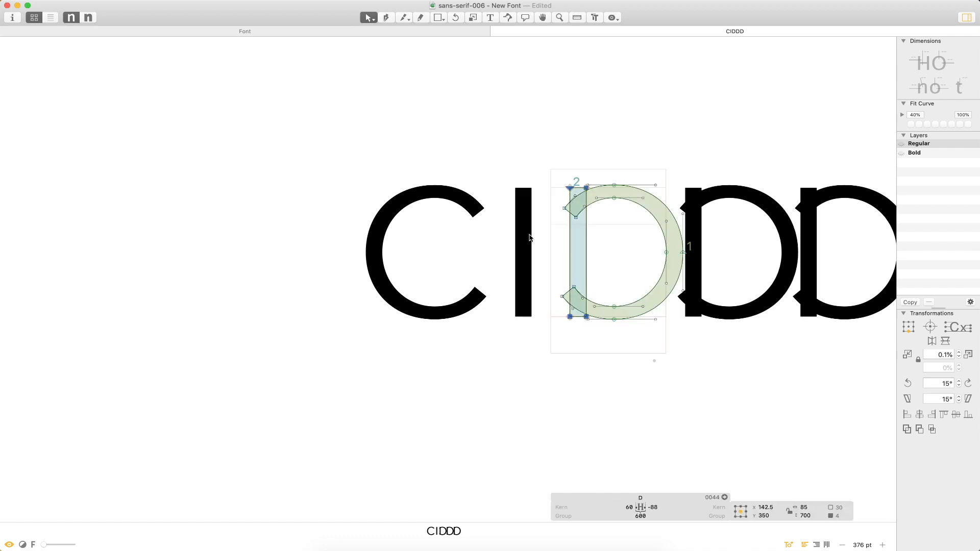
key("t")
key("BackSpace")
key("Escape")
- Move the D's stem horizontally into the bowl so its centre sits at X 173.5, keeping it on the baseline
key("super+space")
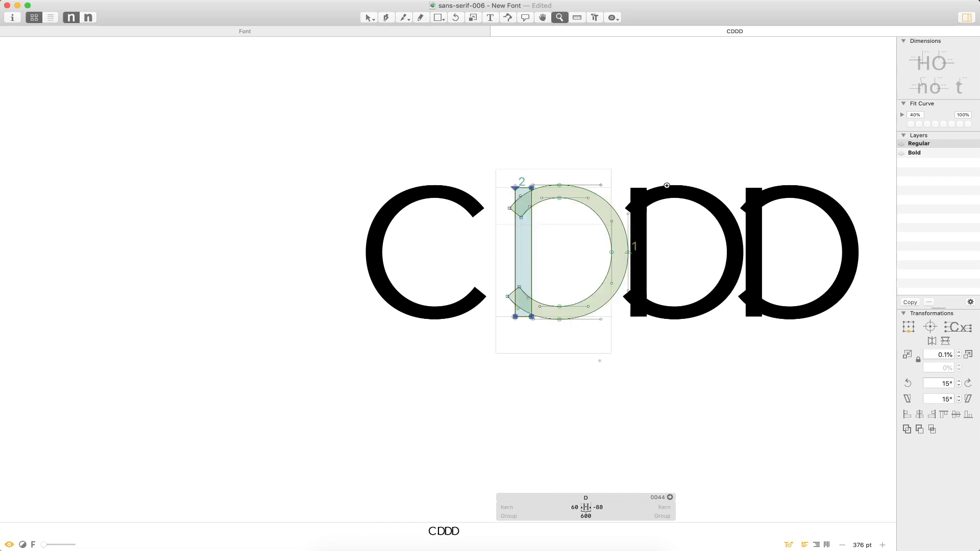
left_click_drag(724, 127, 413, 391)
left_click_drag(512, 214, 490, 205)
left_click(357, 209)
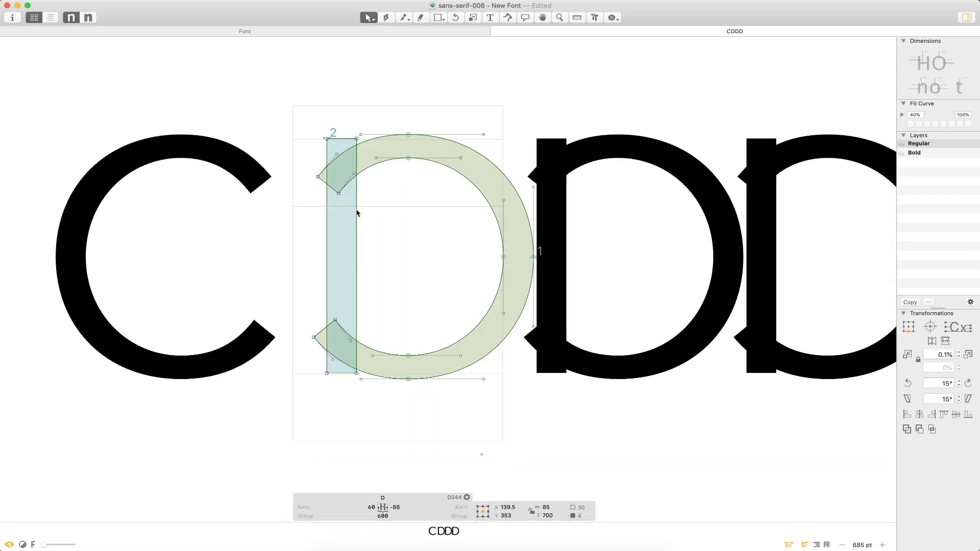
key("super+z")
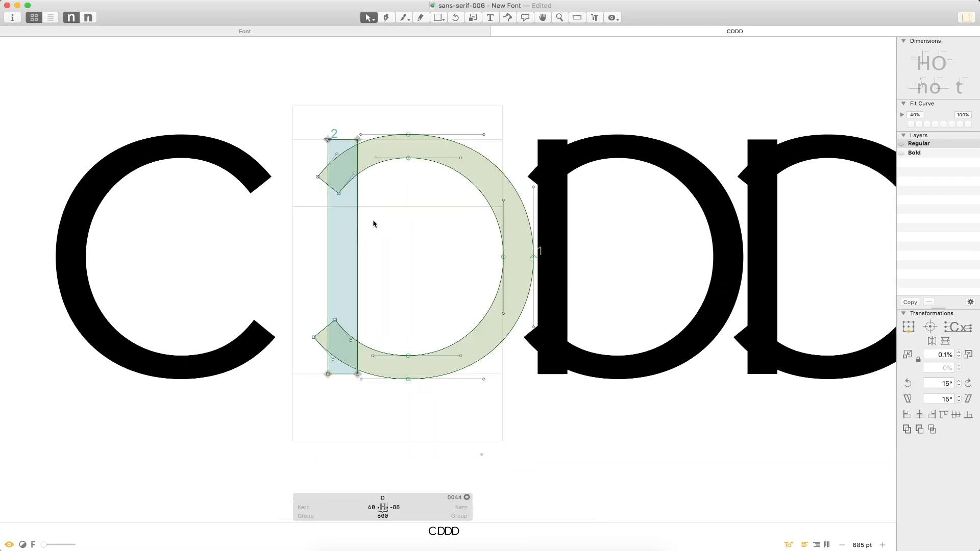
double_click(359, 236)
mouse_move(359, 235)
left_mouse_down()
mouse_move(387, 234)
mouse_move(370, 237)
left_mouse_up()
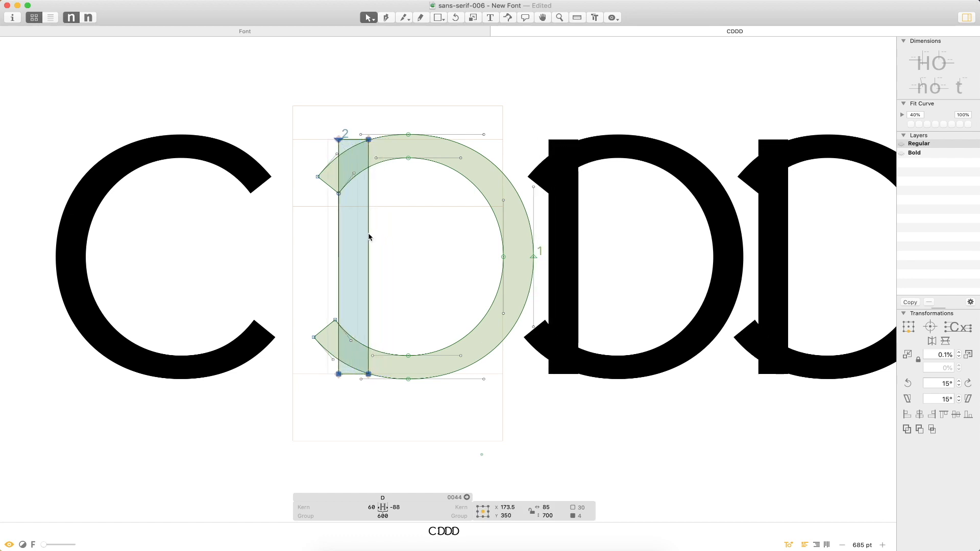
left_click(397, 236)
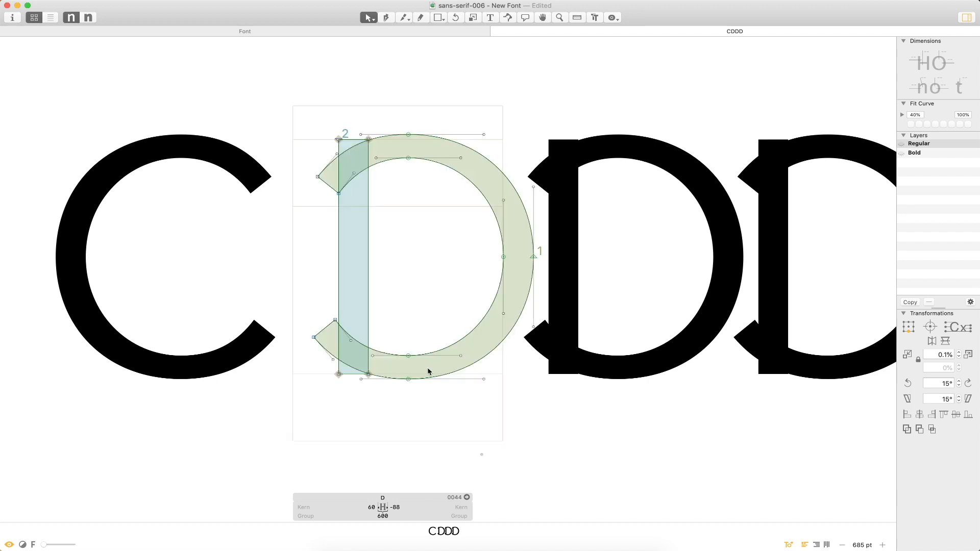
- Raise the D bowl's lowest outer and inner nodes with their handles to bring the outer curve to the baseline
left_click(408, 379)
left_click_drag(423, 321, 392, 404)
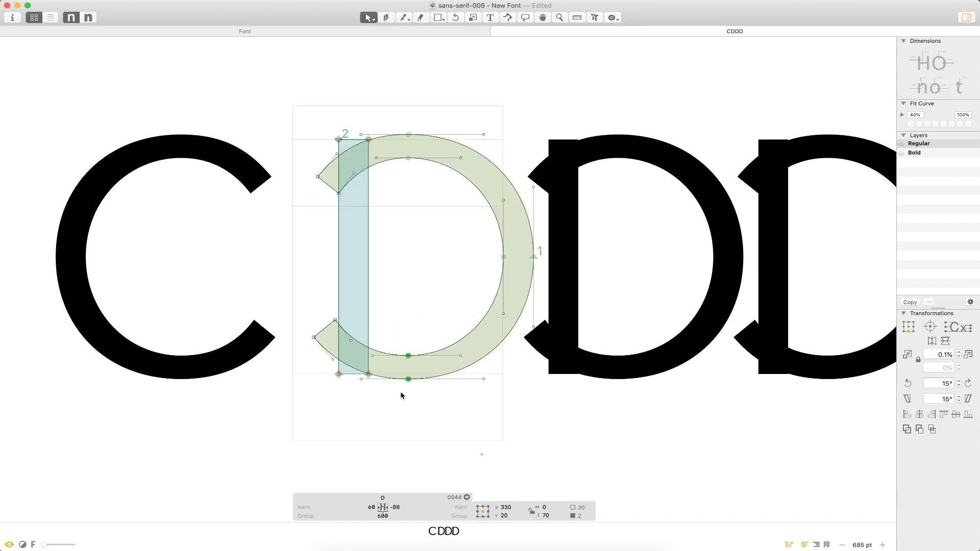
left_click_drag(490, 306, 577, 359)
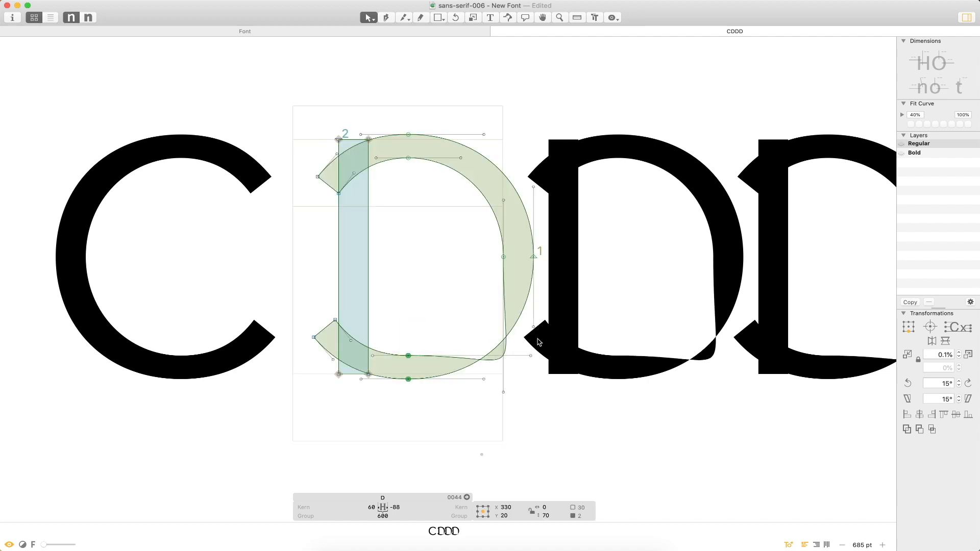
key("super+z")
left_click_drag(388, 274, 556, 410)
key("shift+Up")
key("Up")
key("Up")
key("Up")
key("Up")
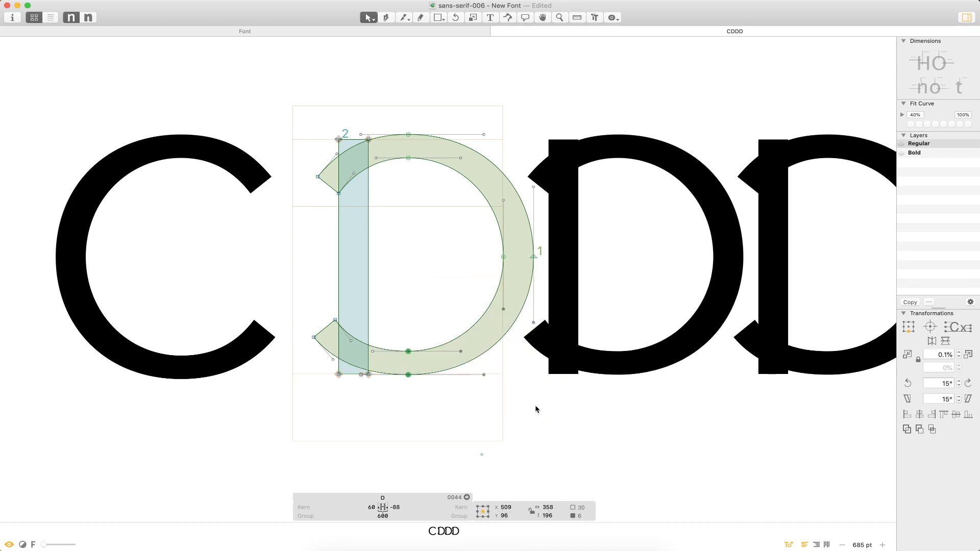
- Lower the D bowl's topmost outer and inner nodes with their handles to bring the outer curve to cap height
left_click_drag(384, 109, 444, 218)
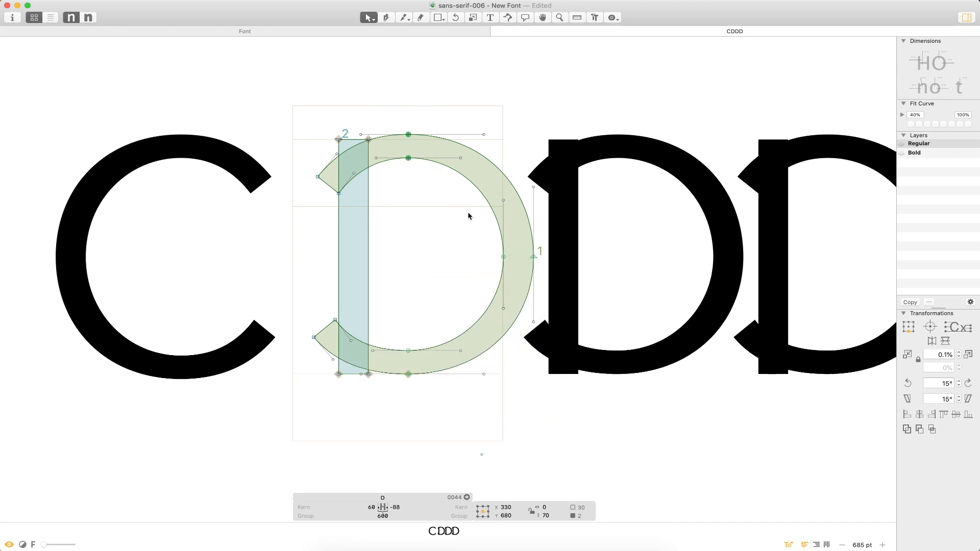
key("shift+Down")
key("Down")
key("Down")
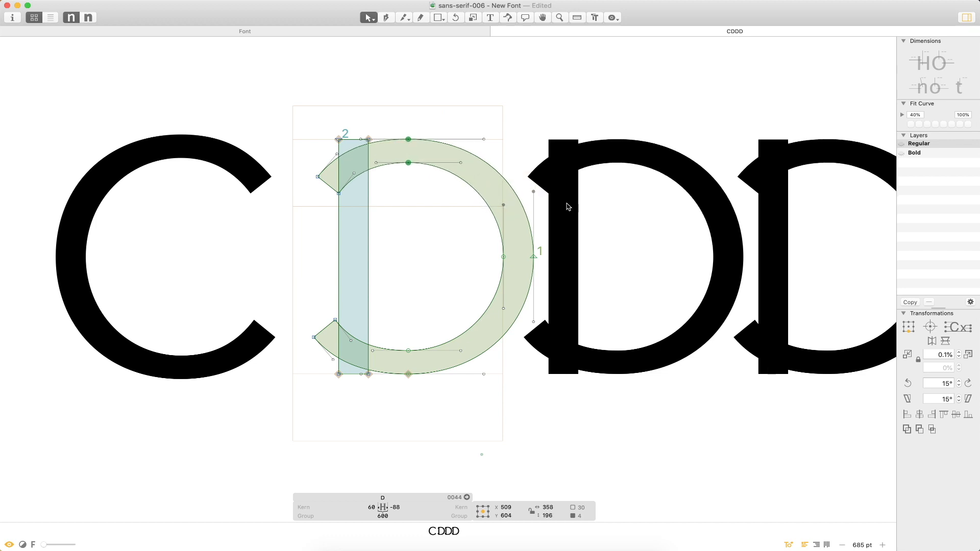
left_click(420, 233)
- Remove the upper and lower C terminals from the D's bowl together with their segments, leaving the curves open
left_click_drag(300, 162, 349, 223)
key("BackSpace")
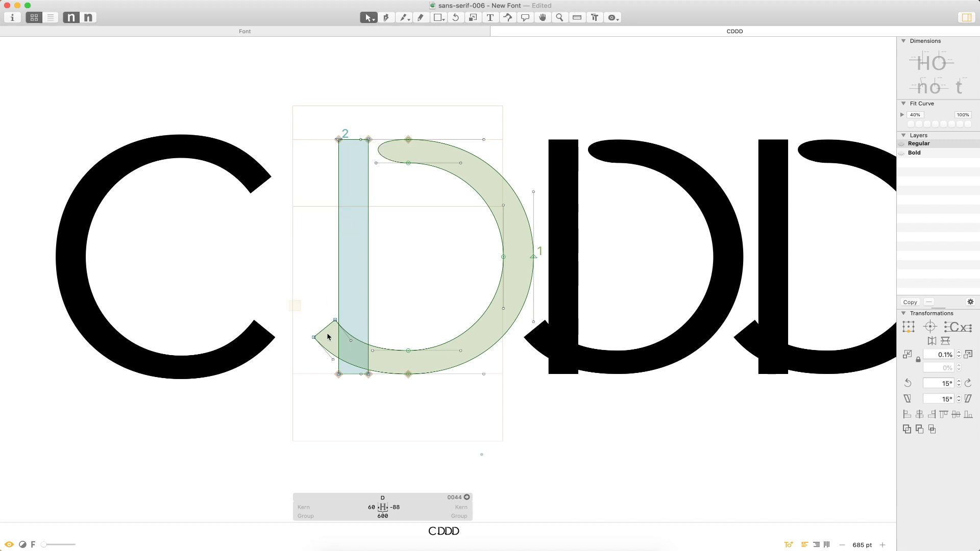
key("super+z")
key("alt+BackSpace")
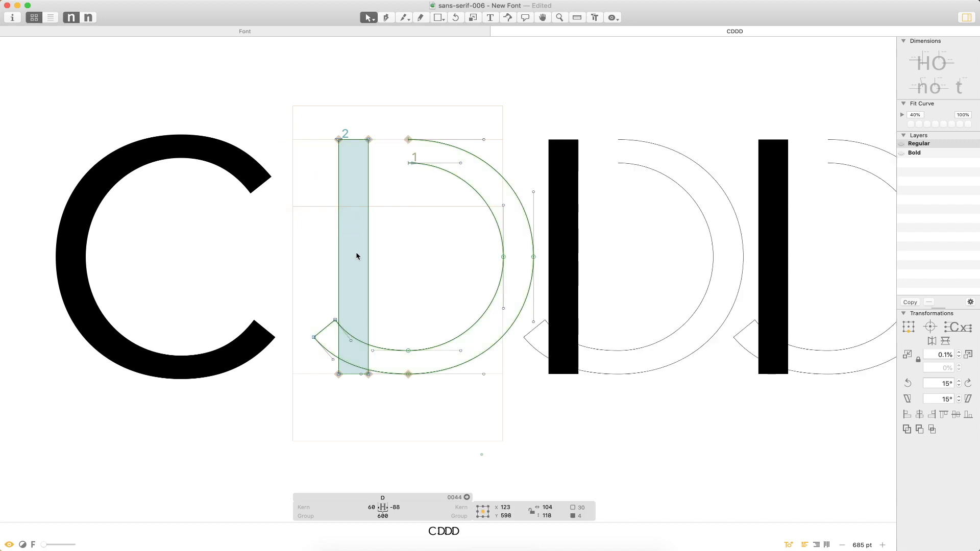
key("alt+BackSpace")
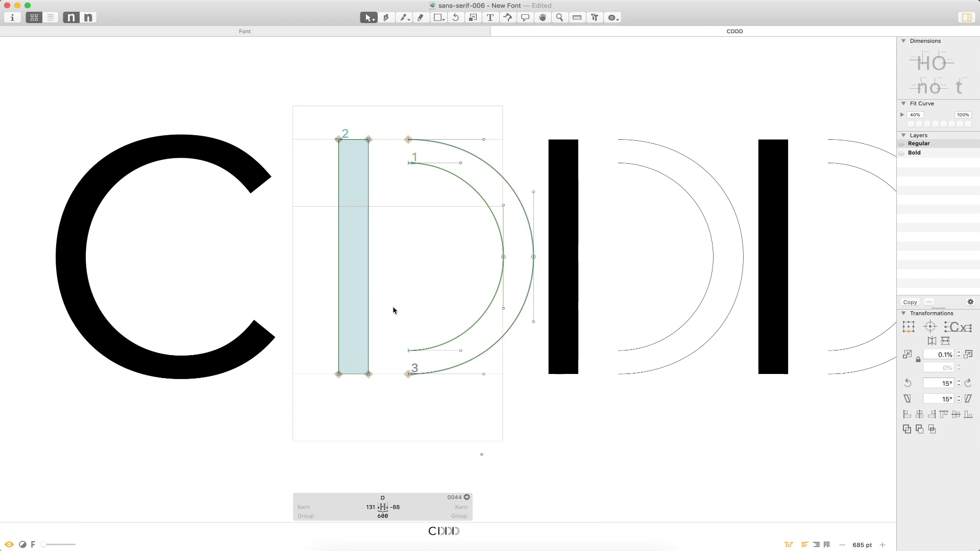
- Extend the bowl's open ends into the stem with the Pen tool and close the bowl into one contour
key("p")
left_click(409, 351)
left_click(353, 351)
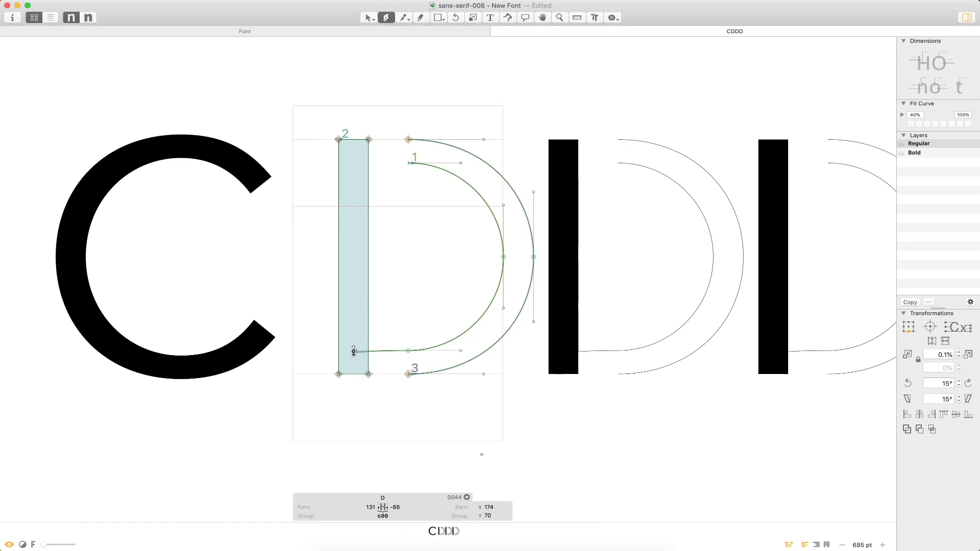
key("super+z")
left_click(360, 350)
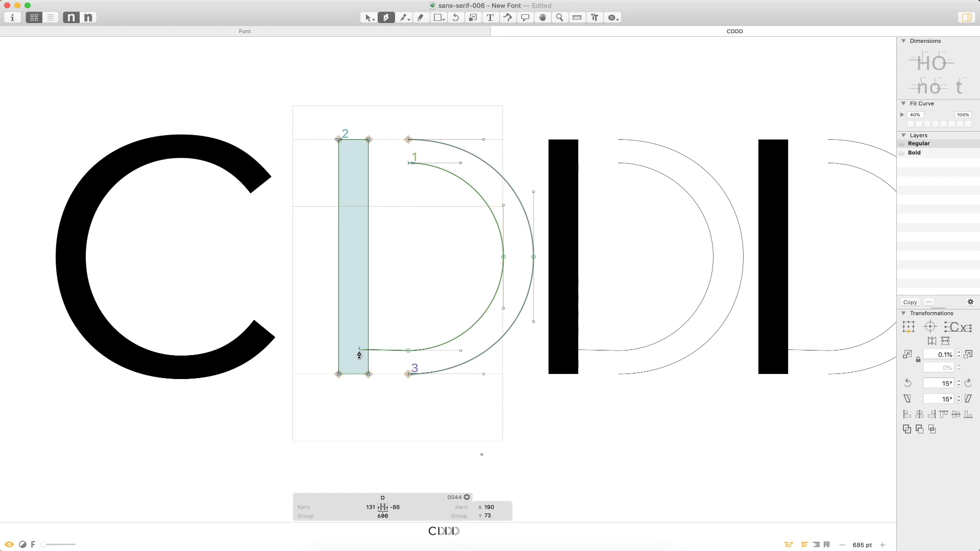
left_click(356, 368)
left_click(408, 374)
left_click(409, 164)
left_click(360, 165)
left_click(358, 147)
left_click(408, 140)
- Correct the path direction of the D's contours and nudge them one unit towards the C
key("super+space")
left_click_drag(433, 100, 317, 243)
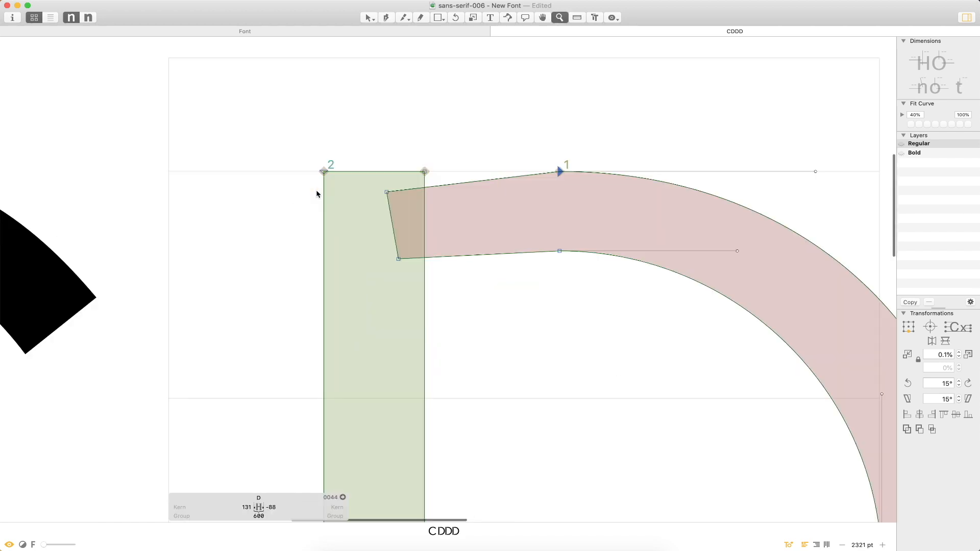
key("super+a")
key("super+shift+r")
key("Left")
- Straighten the D's upper arm by aligning its outer end node to cap height and its inner end node to Y 630
left_click(403, 170)
left_click_drag(386, 193, 368, 171)
mouse_move(397, 258)
left_mouse_down()
mouse_move(409, 251)
mouse_move(381, 251)
left_mouse_up()
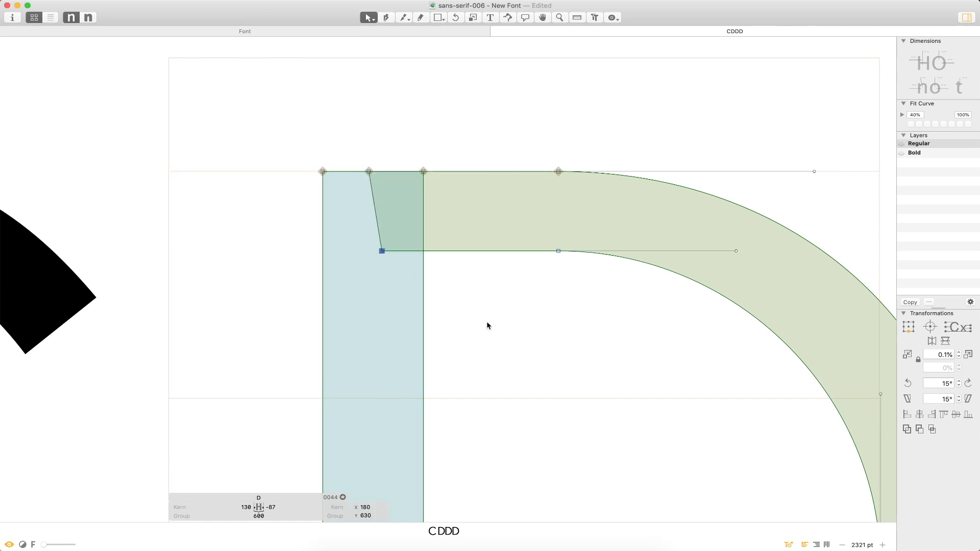
- Straighten the D's lower arm by aligning its inner end node with the inner curve and its outer one with the baseline
key("super+minus")
key("super+minus")
key("space")
left_click_drag(504, 351, 460, 76)
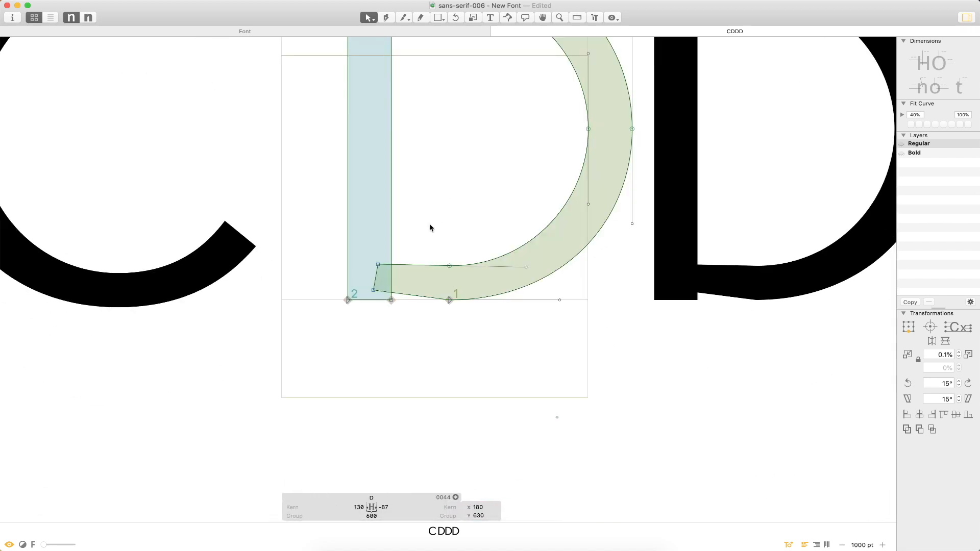
left_click(379, 265)
left_click_drag(379, 266, 373, 300)
left_click(372, 320)
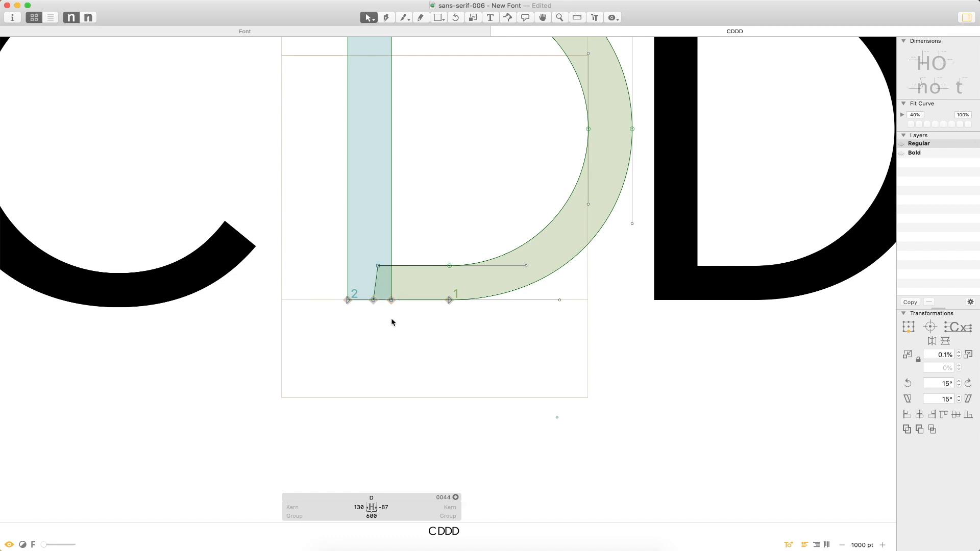
- Set the D's right sidebearing to 60 and its left sidebearing to 80
key("super+minus")
key("space")
left_click_drag(492, 234, 464, 266)
left_click(452, 507)
type("6")
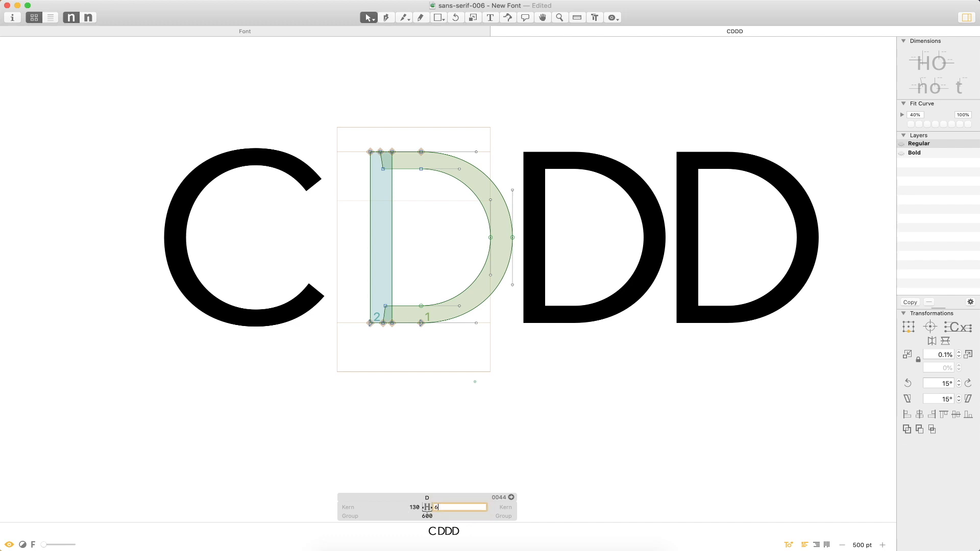
type("0")
key("Return")
left_click(413, 506)
type("80")
key("Return")
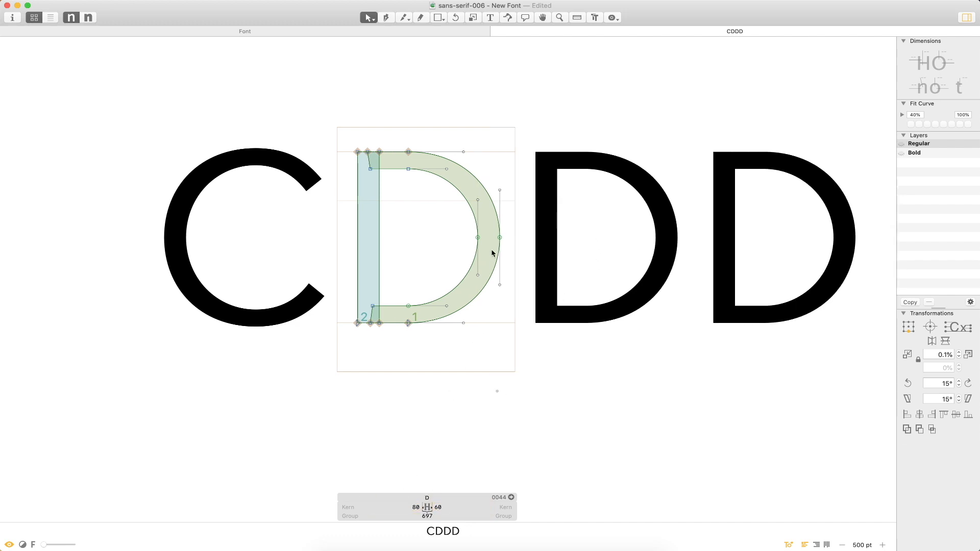
- Insert an H between the C and the first D for comparison
key("z")
left_click_drag(621, 82, 198, 431)
left_click_drag(479, 94, 432, 412)
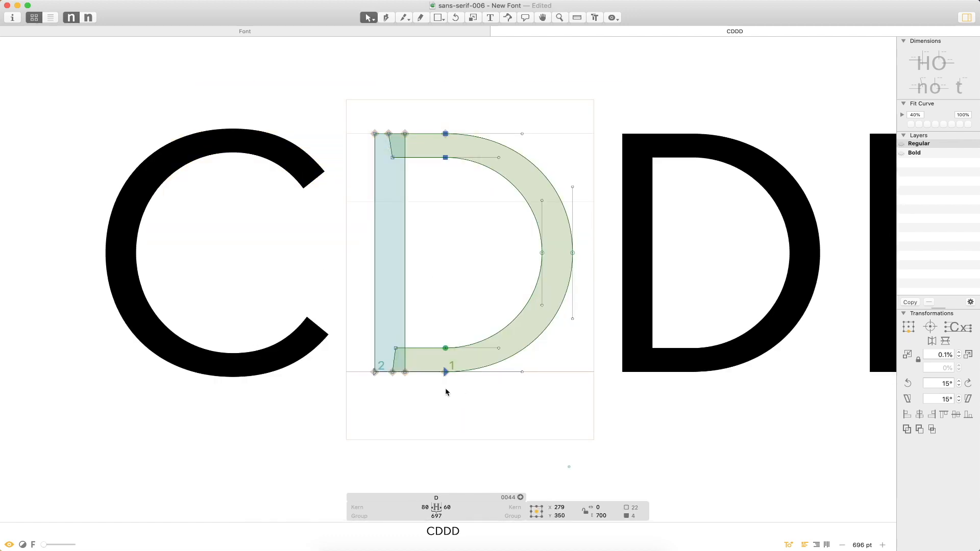
type("tH")
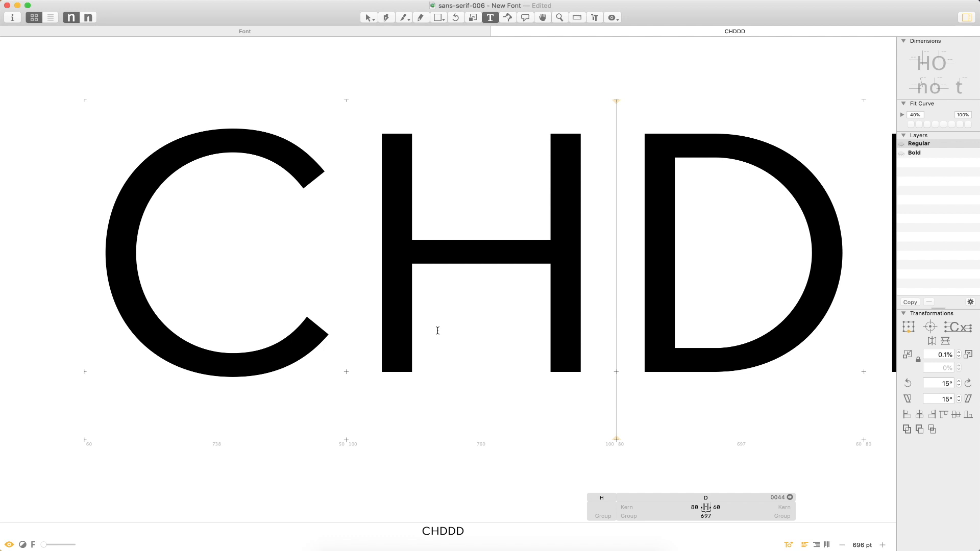
- Widen the first D by moving its bowl's curve nodes and handles 50 units to the right
key("Escape")
key("space")
key("space")
left_click_drag(790, 179, 495, 179)
left_click_drag(580, 91, 406, 427)
key("shift+Right")
key("shift+Right")
key("shift+Right")
key("shift+Right")
key("shift+Right")
key("super+minus")
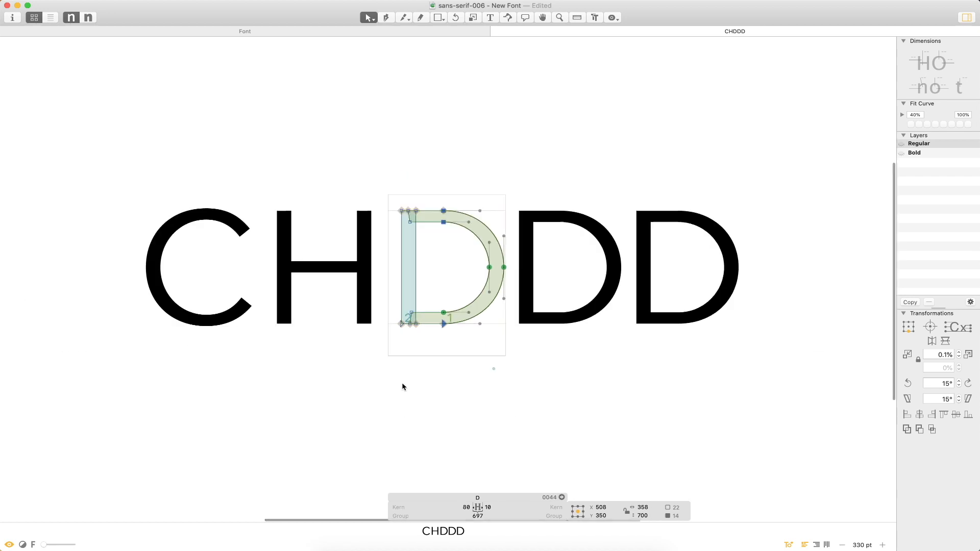
- Widen the D's bowl by two more units and set its right sidebearing to 60
double_click(332, 276)
double_click(428, 271)
double_click(337, 308)
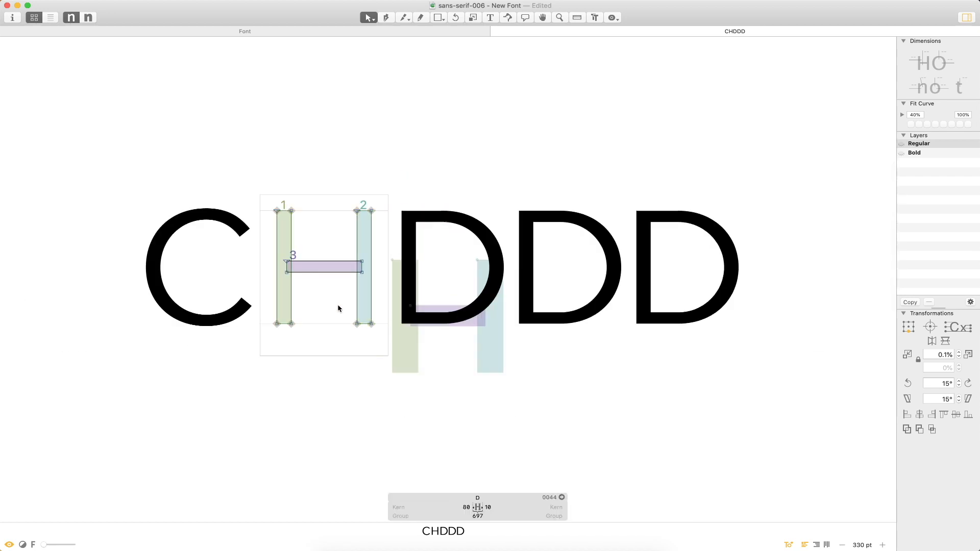
double_click(456, 276)
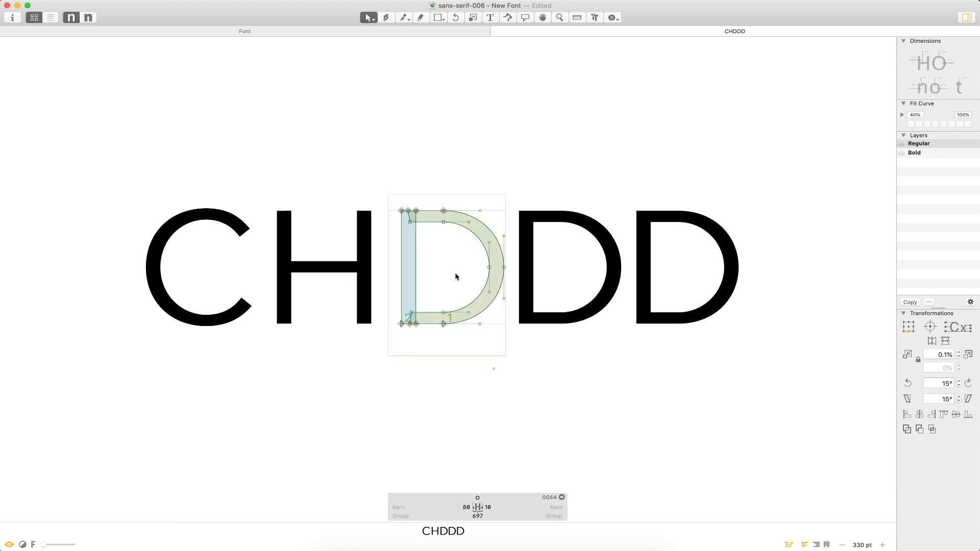
key("super+a")
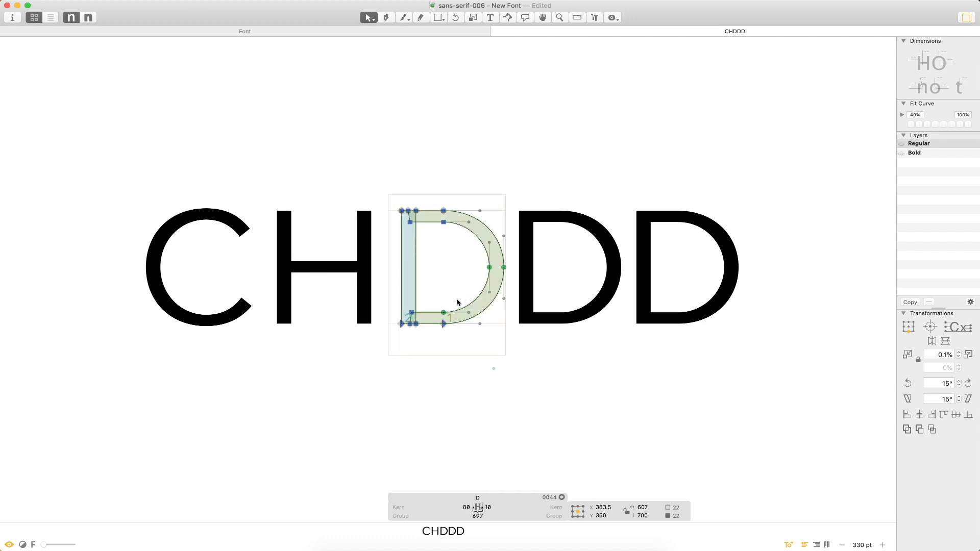
left_click(445, 242)
left_click_drag(430, 198, 522, 364)
key("Right")
key("Right")
key("Right")
key("Right")
key("Left")
key("Left")
left_click(486, 507)
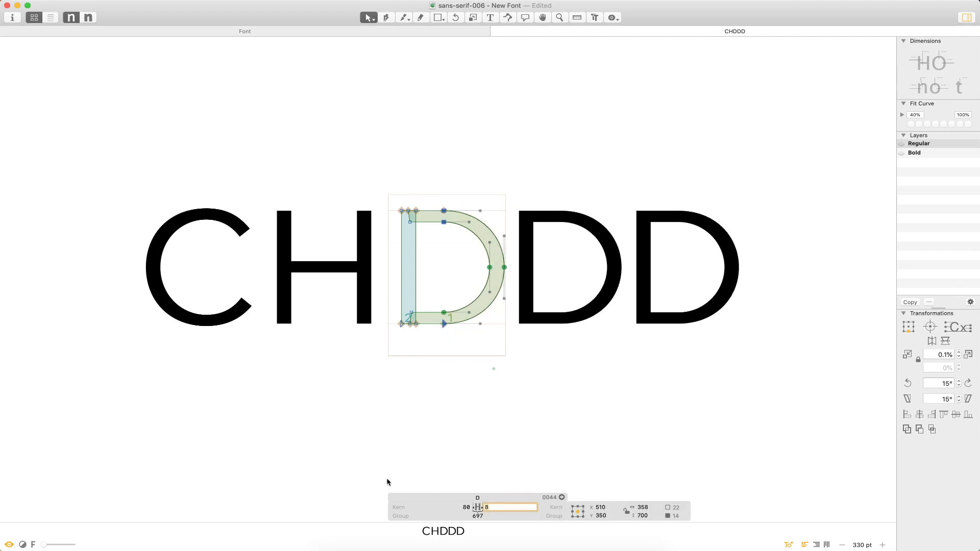
type("60")
key("Return")
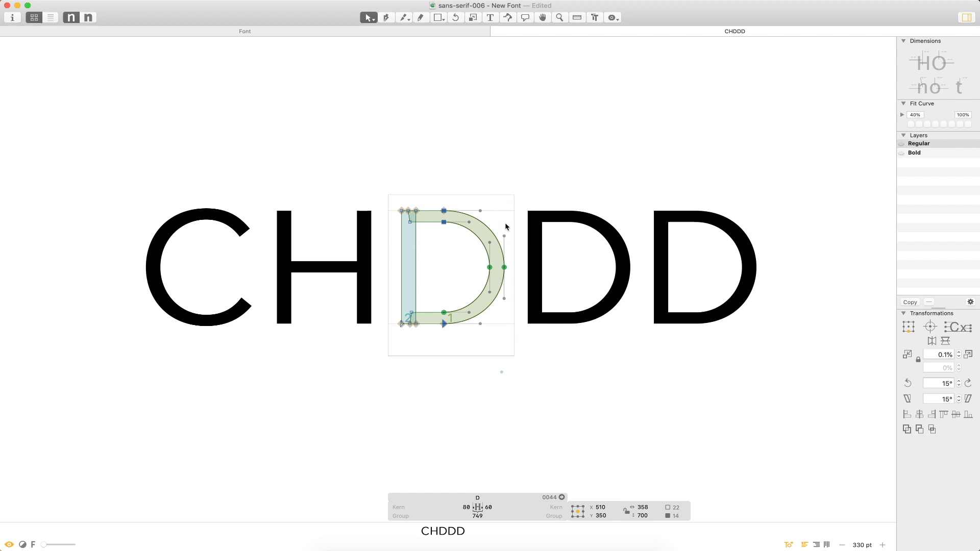
- Nudge the D's bowl one unit further right while keeping its right sidebearing at 60
key("Right")
left_click(503, 506)
key("Up")
key("Return")
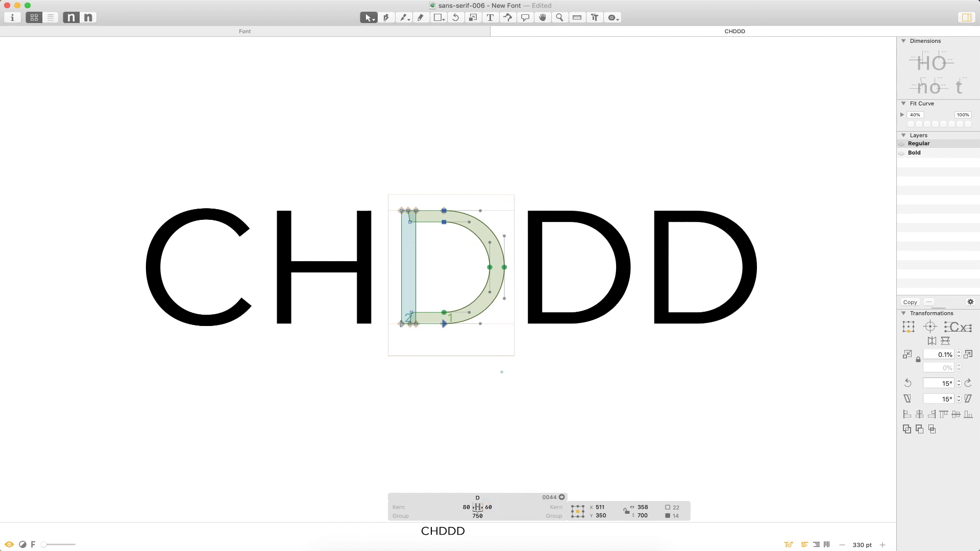
- Move the four nodes where the D's straight arms meet its curve 30 units left, to X 302
key("t")
left_click(505, 276)
key("Escape")
double_click(526, 268)
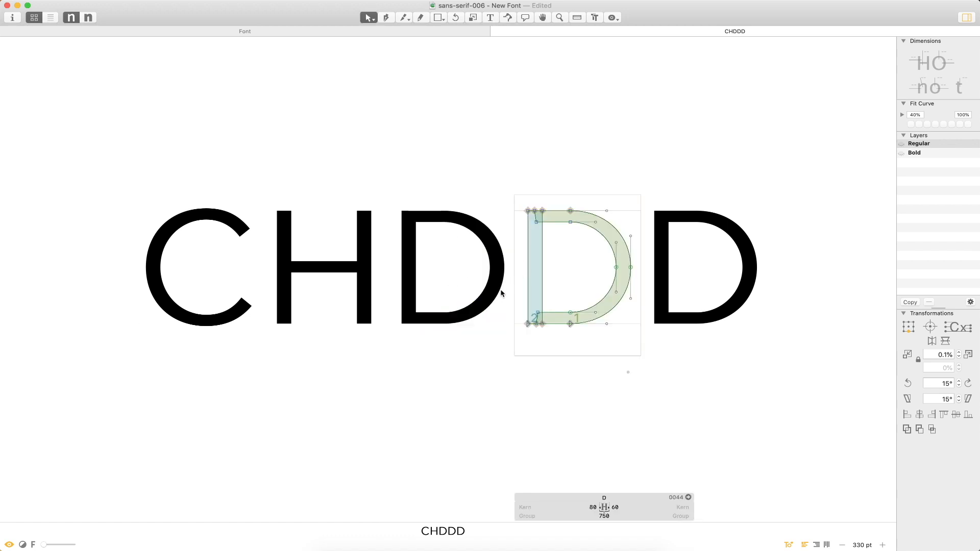
double_click(465, 266)
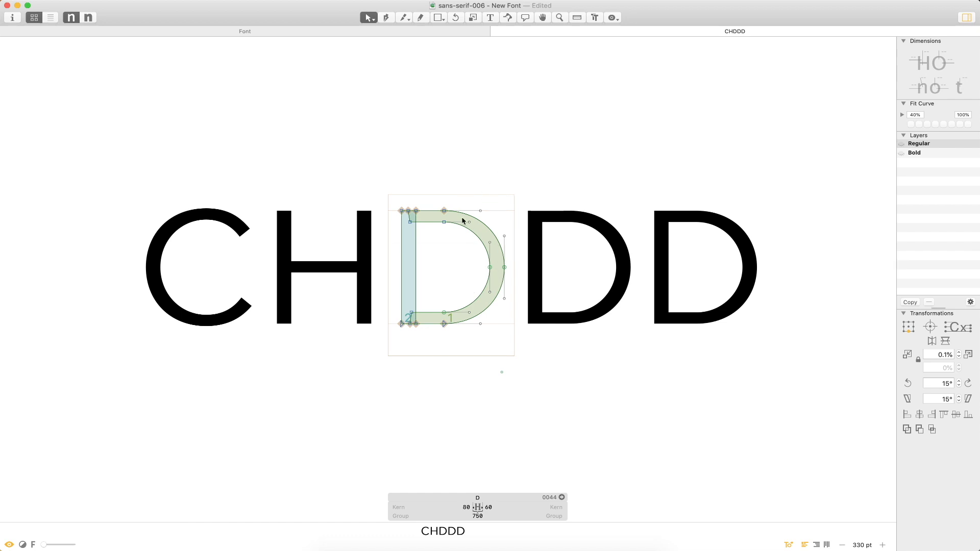
key("super+space")
left_click_drag(544, 130, 311, 431)
left_click_drag(464, 147, 505, 214)
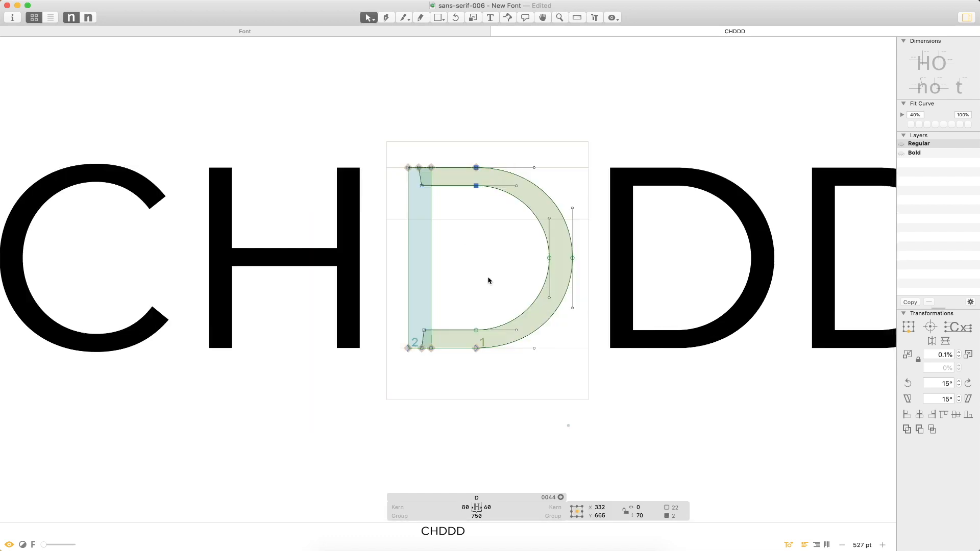
left_click_drag(456, 309, 493, 382)
key("shift+Left")
key("shift+Left")
key("shift+Left")
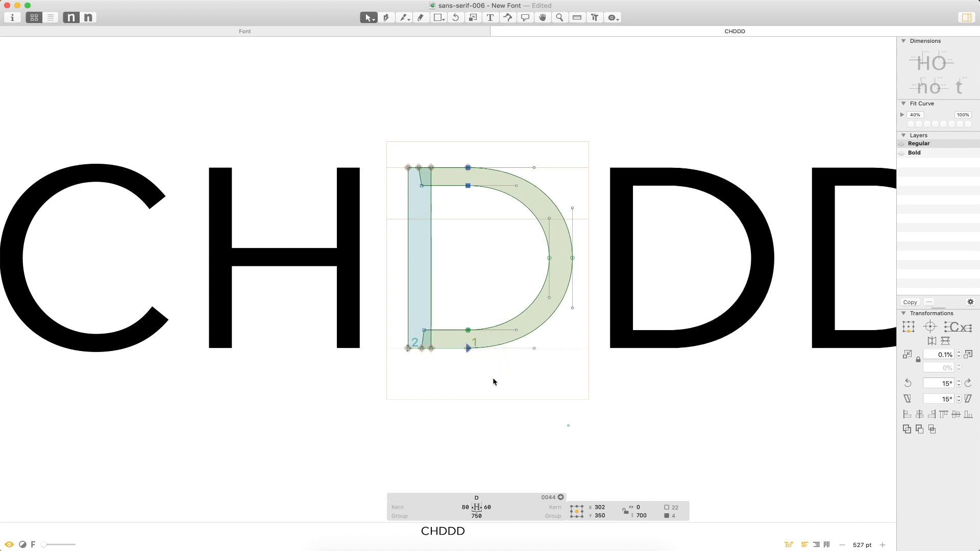
- Lengthen the four horizontal curve handles of the D's bowl by 20 units
left_click_drag(552, 133, 496, 200)
left_click_drag(574, 326, 489, 379)
key("shift+Right")
key("shift+Right")
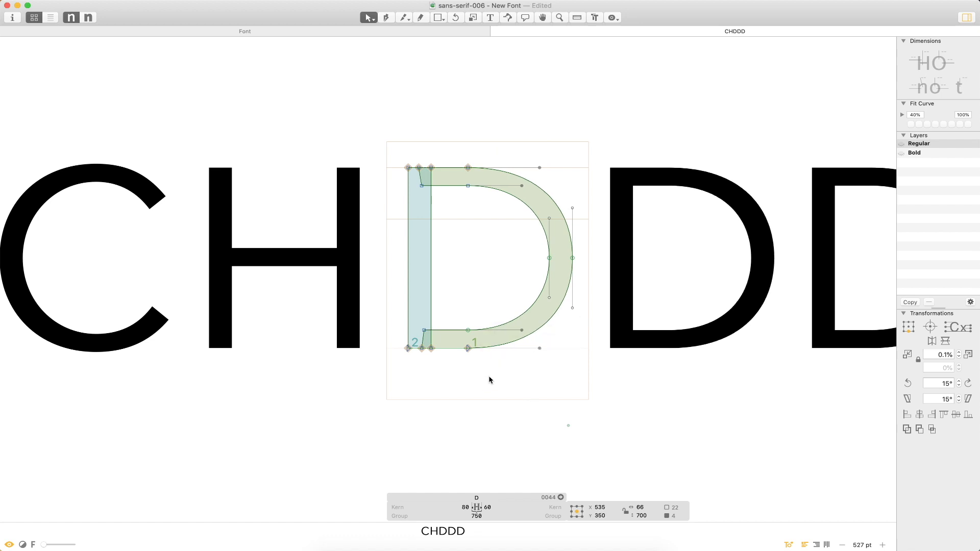
left_click(499, 403)
key("super+minus")
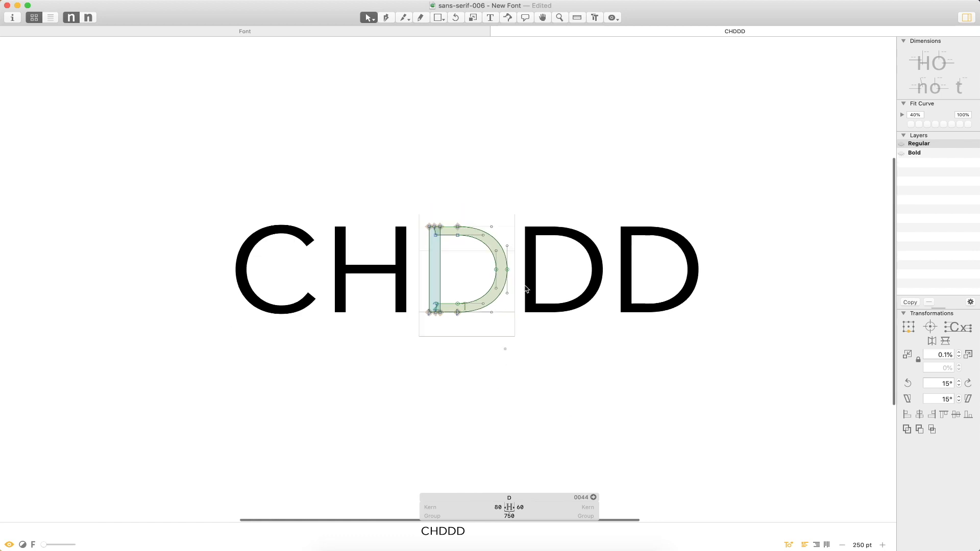
key("t")
left_click(608, 273)
key("Escape")
- Compare the thickness of the D's upper and lower arms with a temporary copy of the H's crossbar, removing the copy when done
key("super+space")
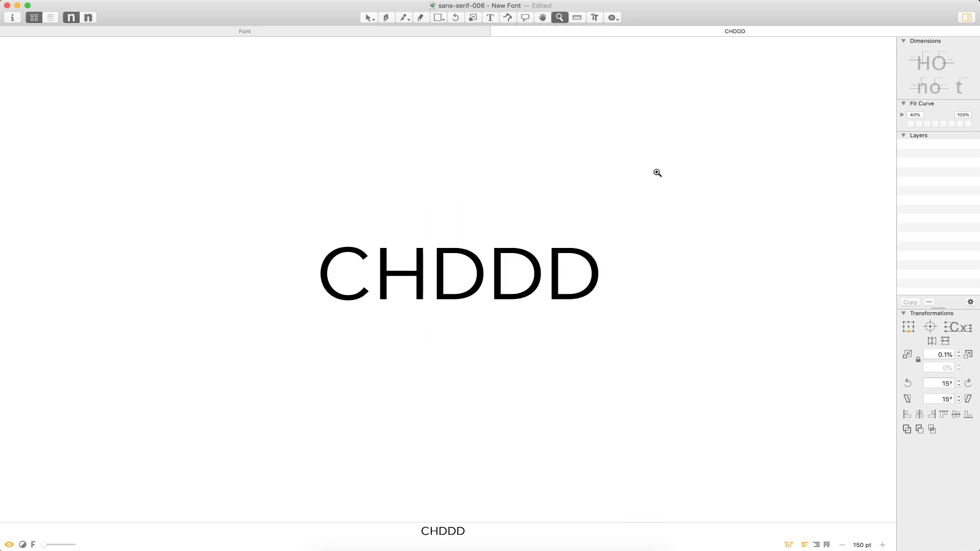
left_click_drag(640, 189, 317, 363)
double_click(364, 244)
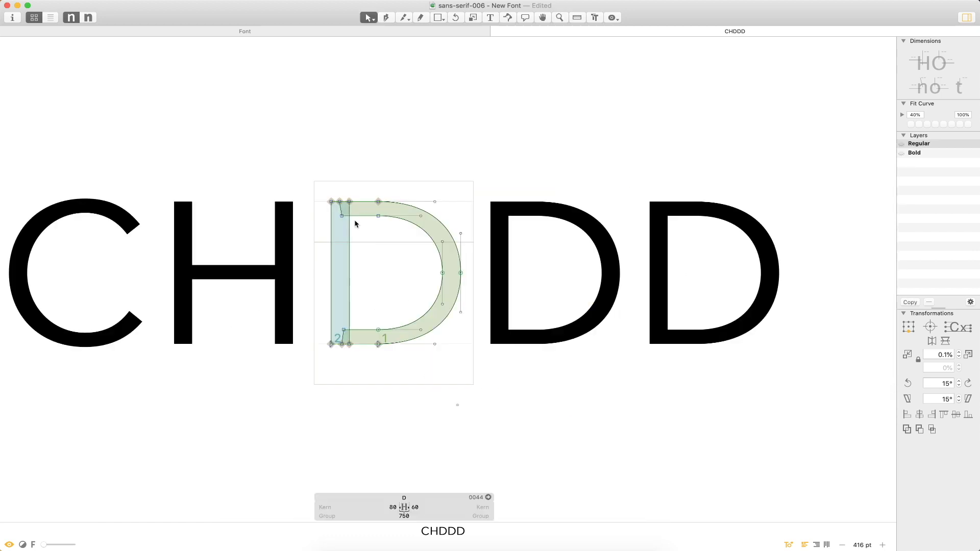
double_click(234, 280)
left_click(250, 279)
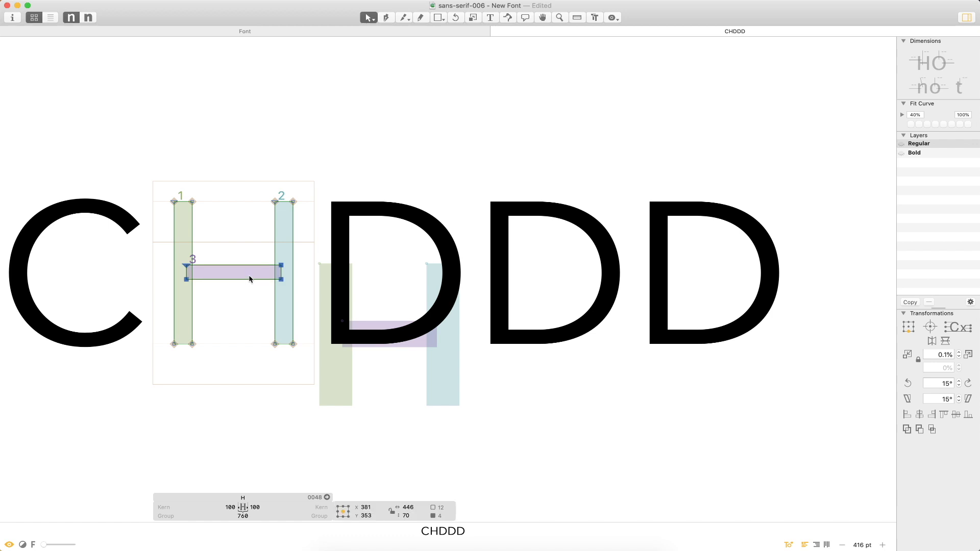
double_click(388, 249)
key("super+space")
left_click(354, 299)
key("super+v")
left_click_drag(506, 225, 506, 127)
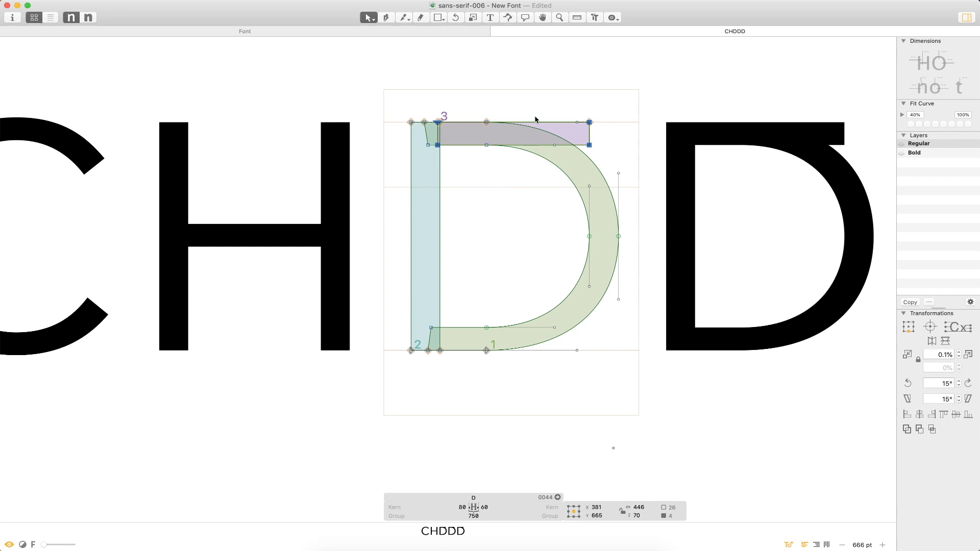
left_click_drag(582, 133, 571, 360)
left_click(570, 363)
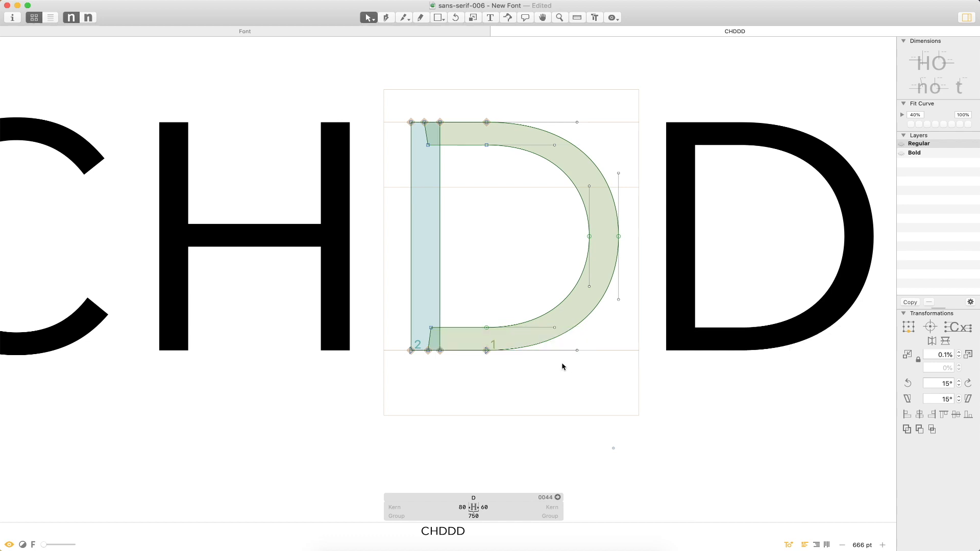
- Replace the sample text with the word Dimming and preview it at 50 pt
key("super+minus")
key("t")
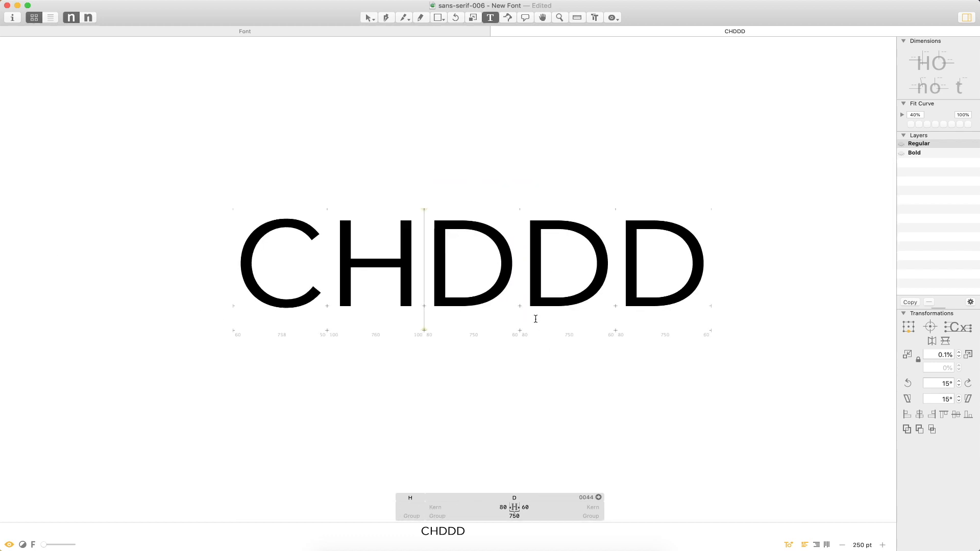
key("super+a")
type("Dimm")
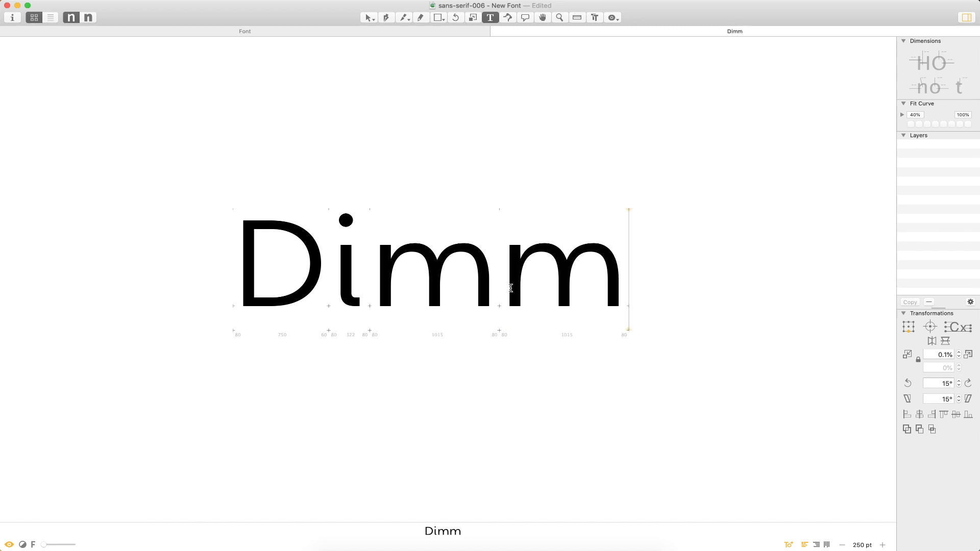
type("ing")
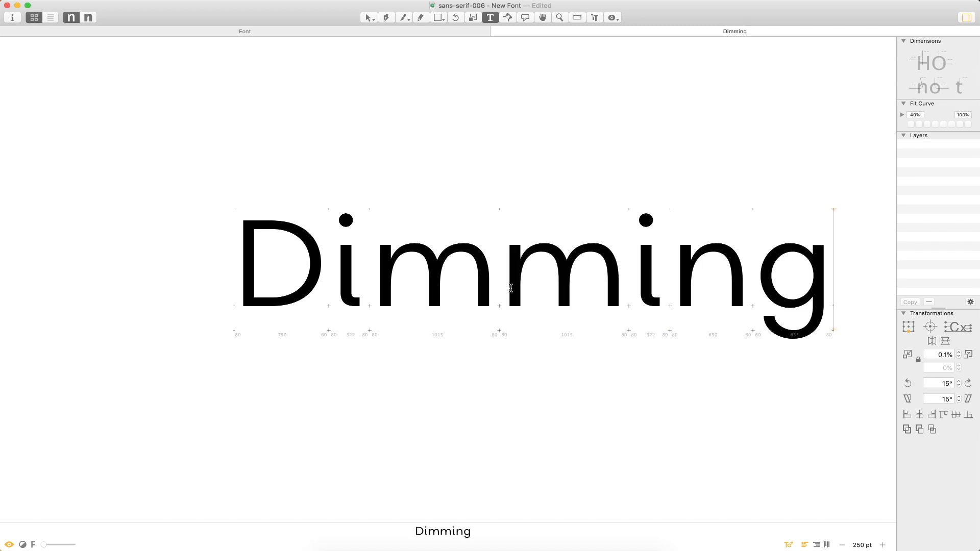
key("super+minus")
key("super+minus")
key("super+minus")
key("super+minus")
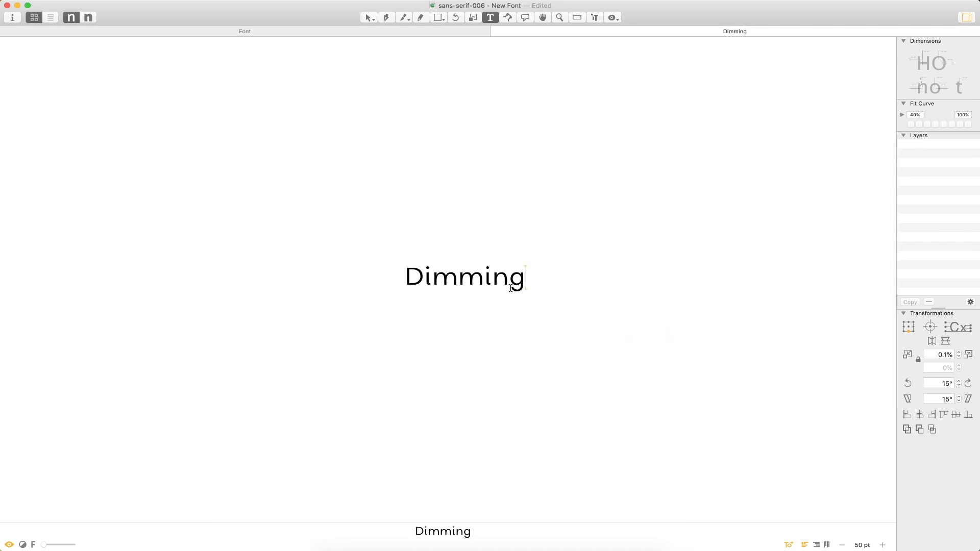
- Check the D's curve handles and slightly lengthen the vertical handles of its inner curve
key("Escape")
key("z")
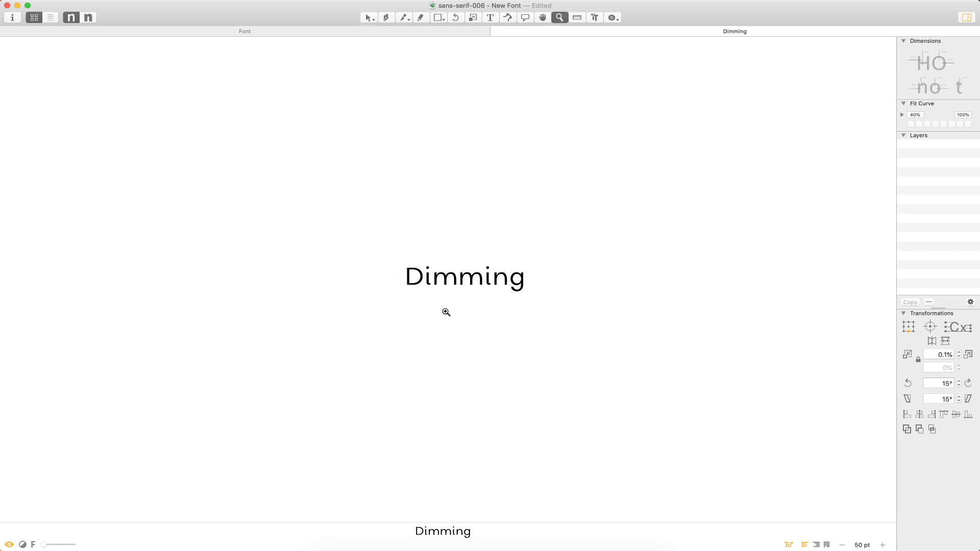
left_click(396, 289)
left_click(461, 263)
key("v")
double_click(381, 329)
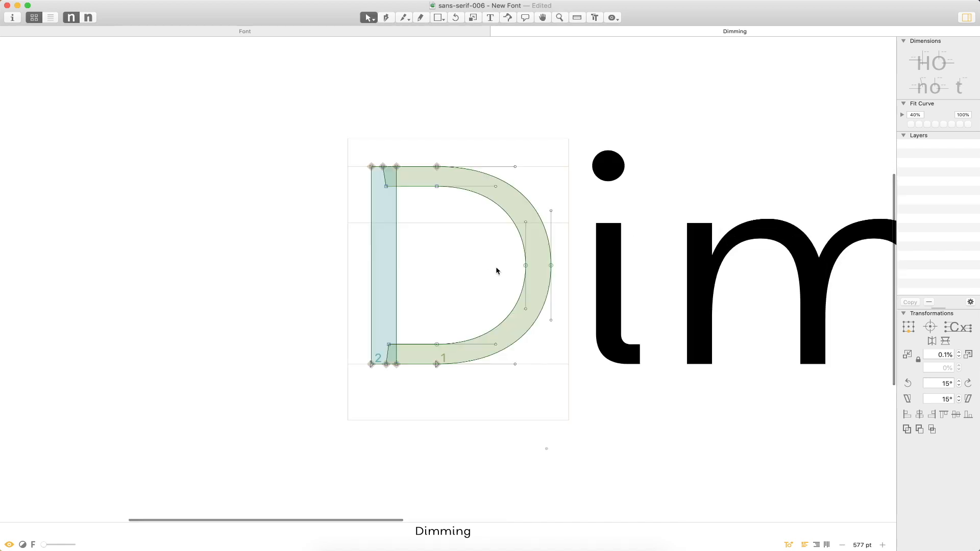
left_click(496, 187)
left_click(526, 222)
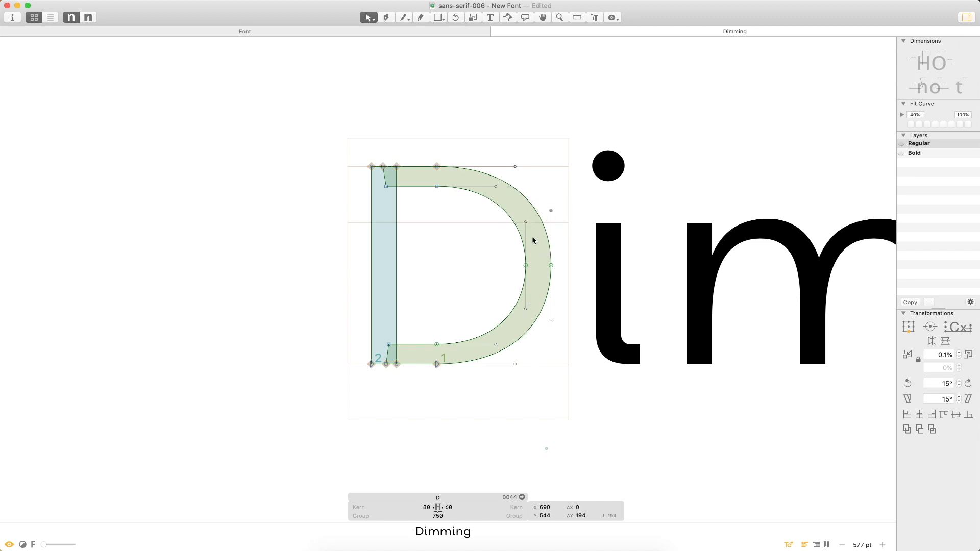
left_click(537, 325)
- Examine the D's curve in the word Dimming at small and large preview sizes
key("t")
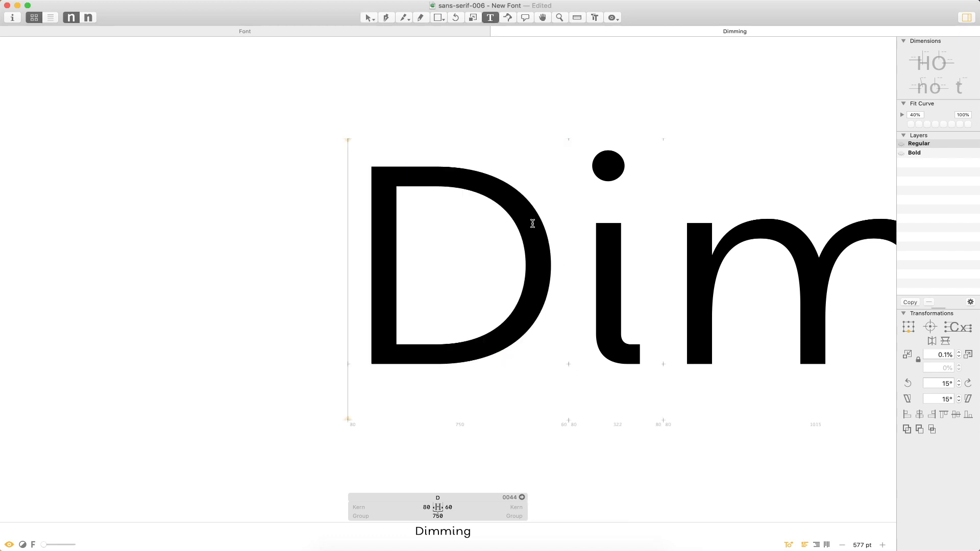
key("super+minus")
key("super+minus")
key("super+minus")
key("super+minus")
key("super+minus")
key("super+minus")
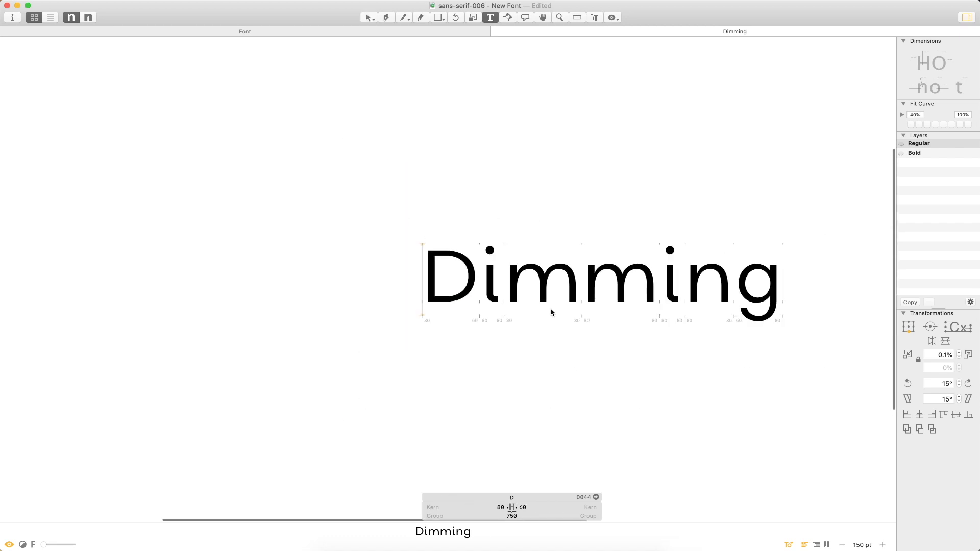
key("super+minus")
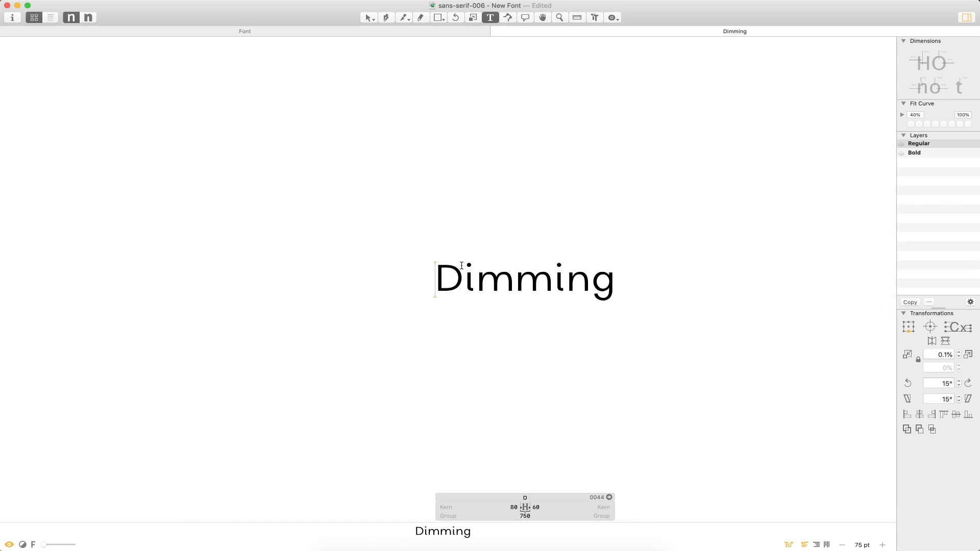
scroll(456, 245, "up", 10)
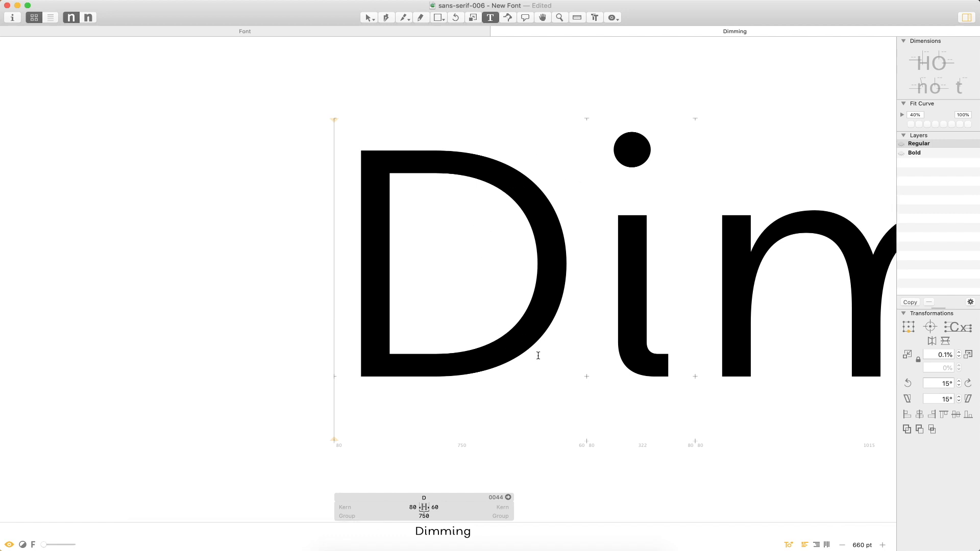
- Undo the move of the D's bowl contour and lengthen its inner curve's vertical handles to 169 units
double_click(509, 344)
key("super+z")
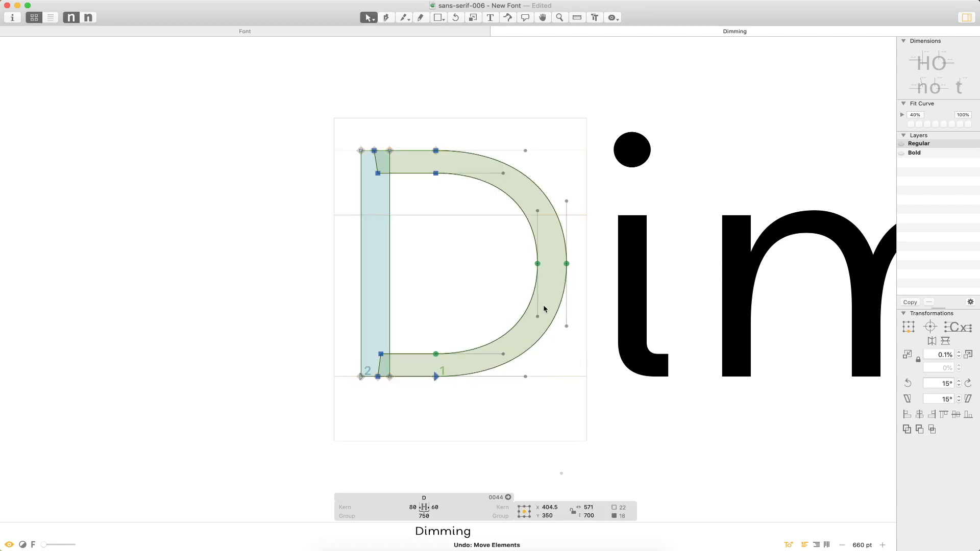
left_click(537, 210)
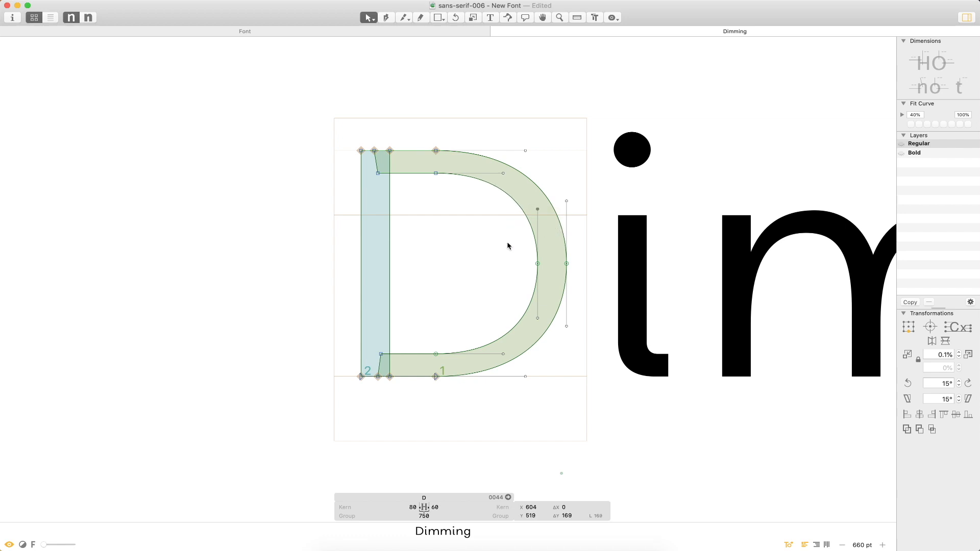
- Review the D in the word Dimming at 150 pt and place the text cursor after the g
key("super+minus")
key("super+minus")
key("super+minus")
key("super+minus")
scroll(615, 253, "right", 4)
double_click(641, 250)
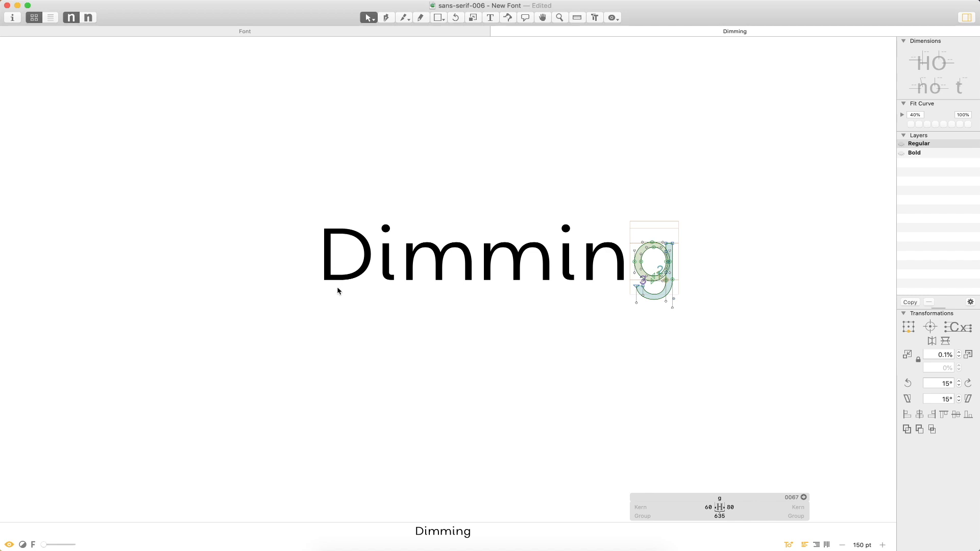
key("Escape")
left_click(688, 271)
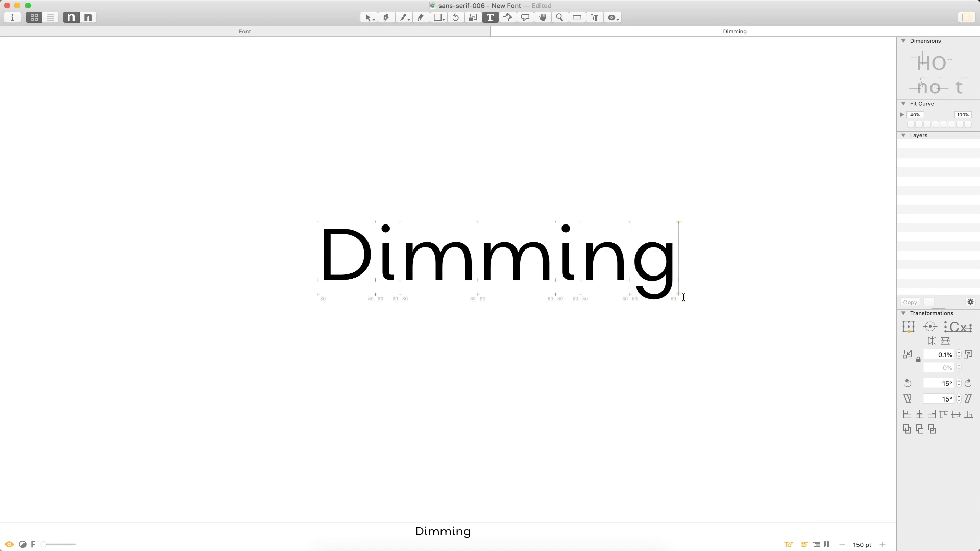
- Close the Dimming test tab and open the capital D glyph for editing
key("Escape")
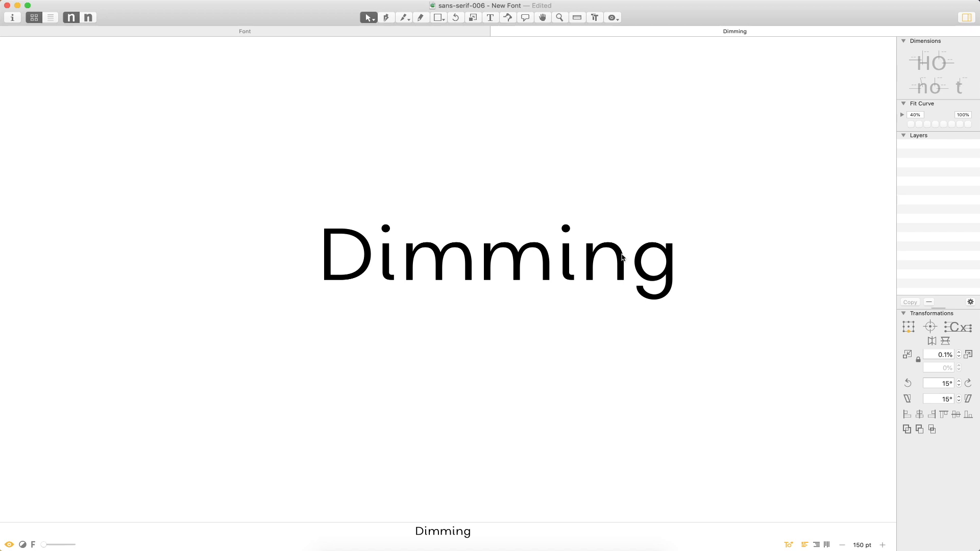
key("super+w")
left_click(295, 91)
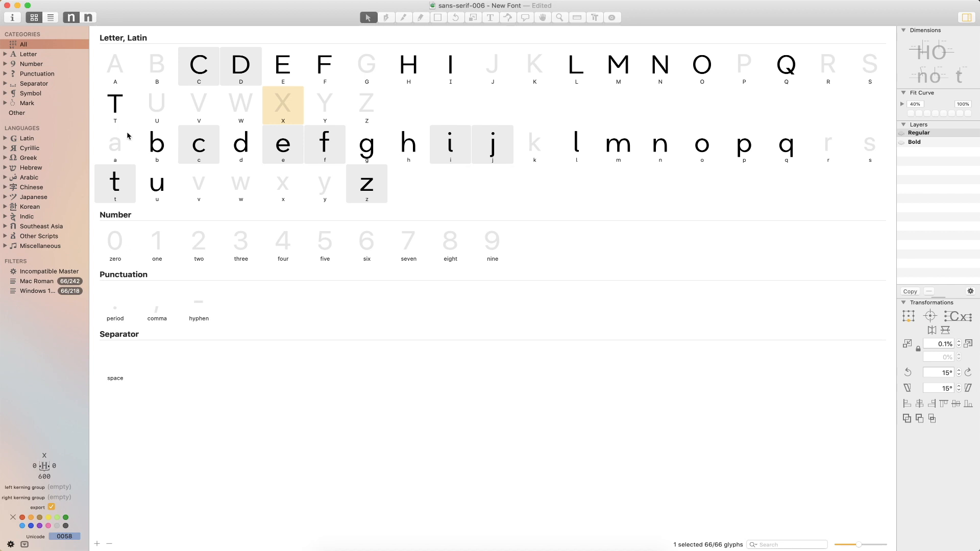
double_click(245, 64)
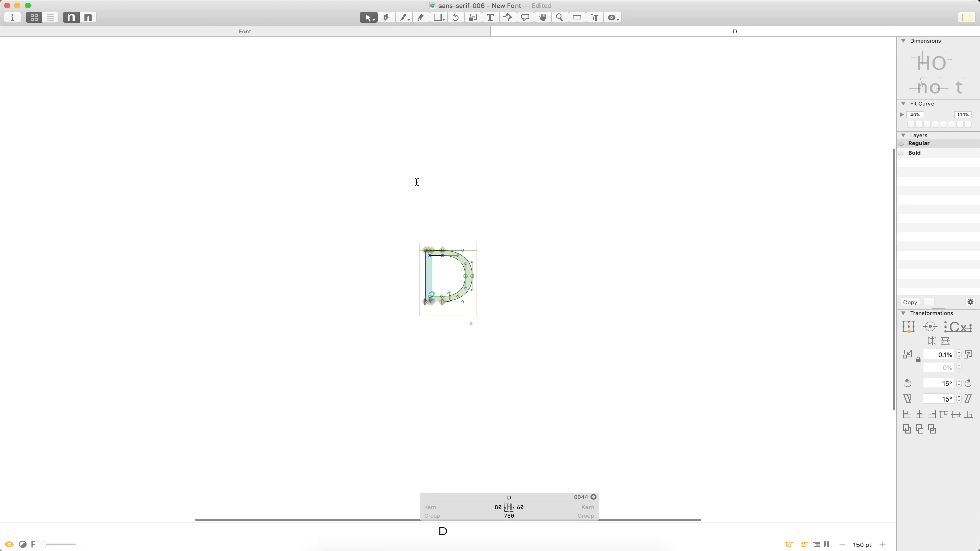
- Place three capital P's in front of the D, replacing the mistaken RRR
type("t")
type("RRR")
key("Escape")
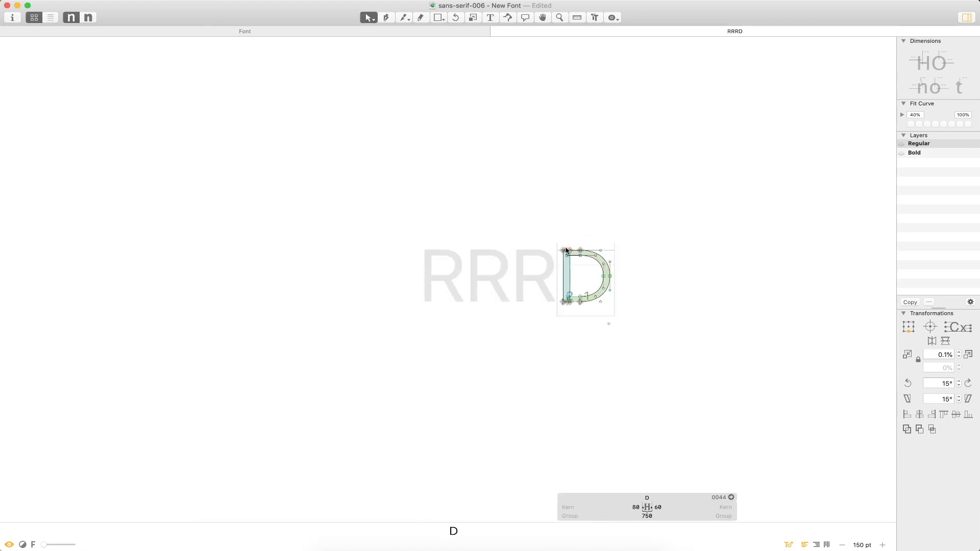
key("t")
key("BackSpace")
key("BackSpace")
key("BackSpace")
type("PPPD")
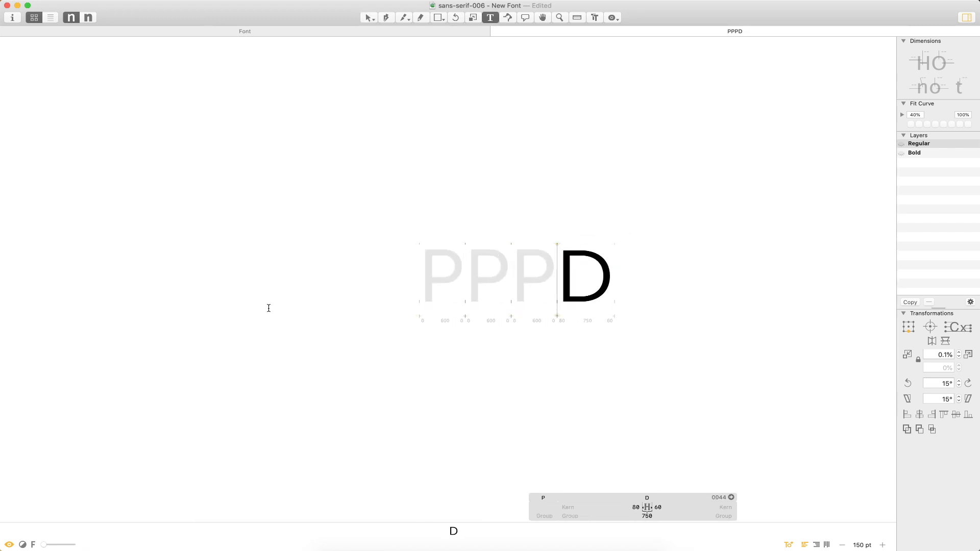
- Copy all of the D's outlines and paste them into the empty P glyph
key("Escape")
key("z")
left_click_drag(688, 190, 319, 383)
key("super+a")
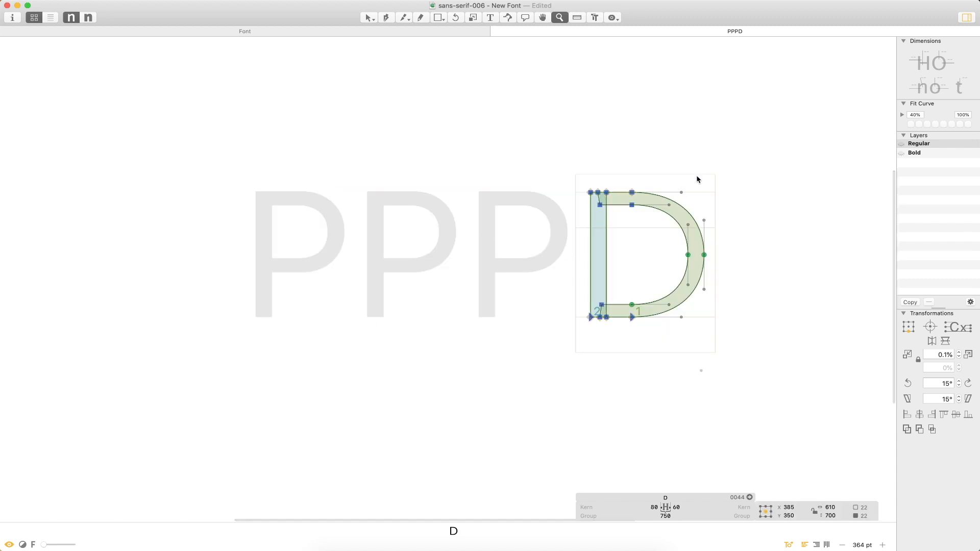
key("super+plus")
key("v")
double_click(187, 274)
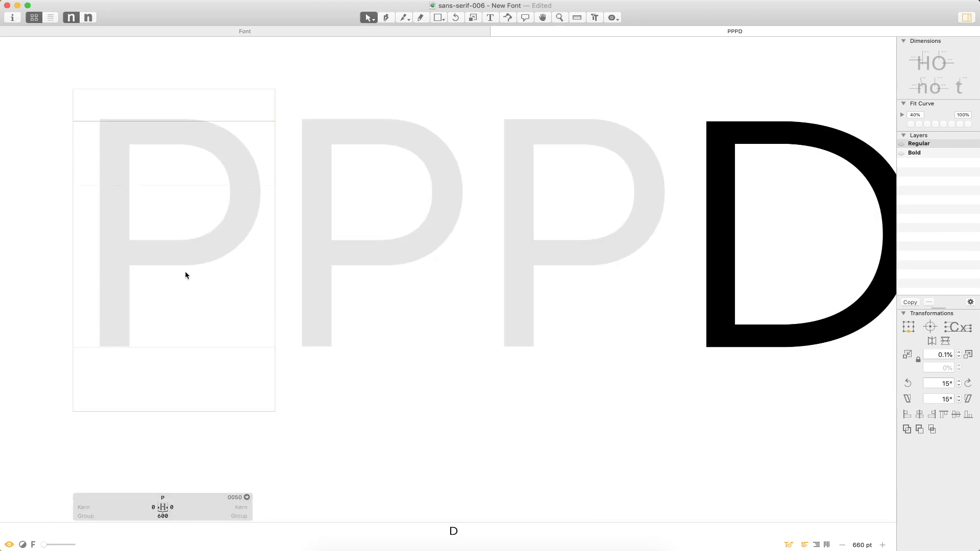
key("super+v")
key("space")
left_click_drag(167, 230, 259, 230)
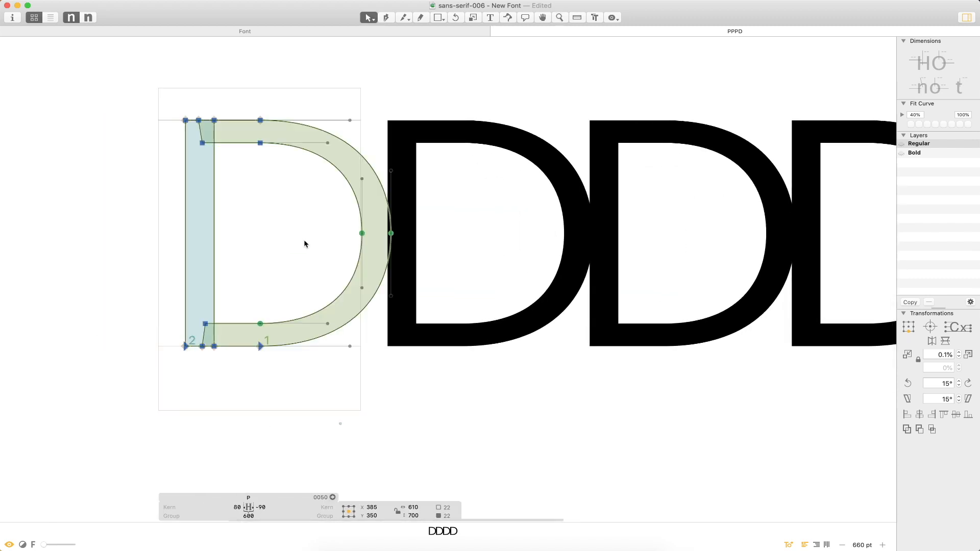
- Set the right sidebearing of the P glyph to 60
left_click(267, 507)
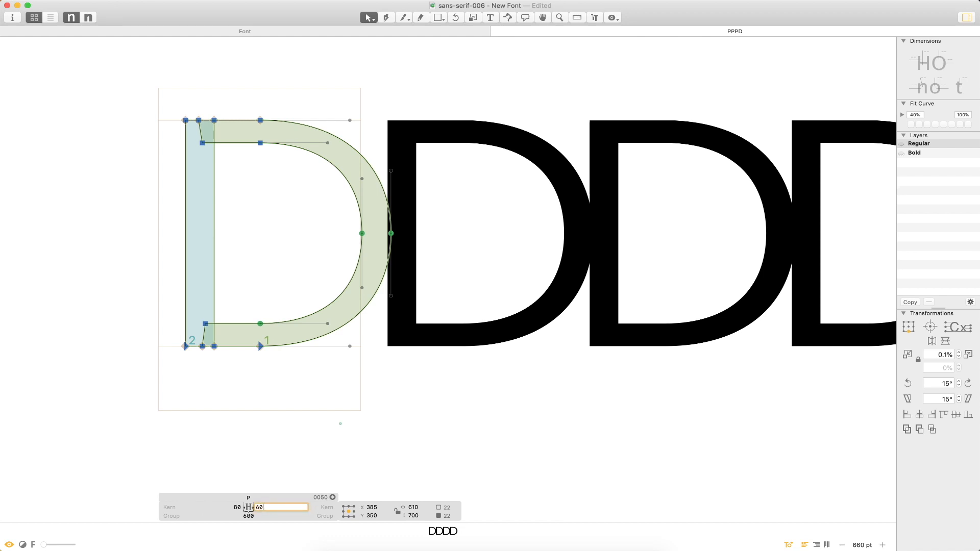
key("Return")
left_click(254, 277)
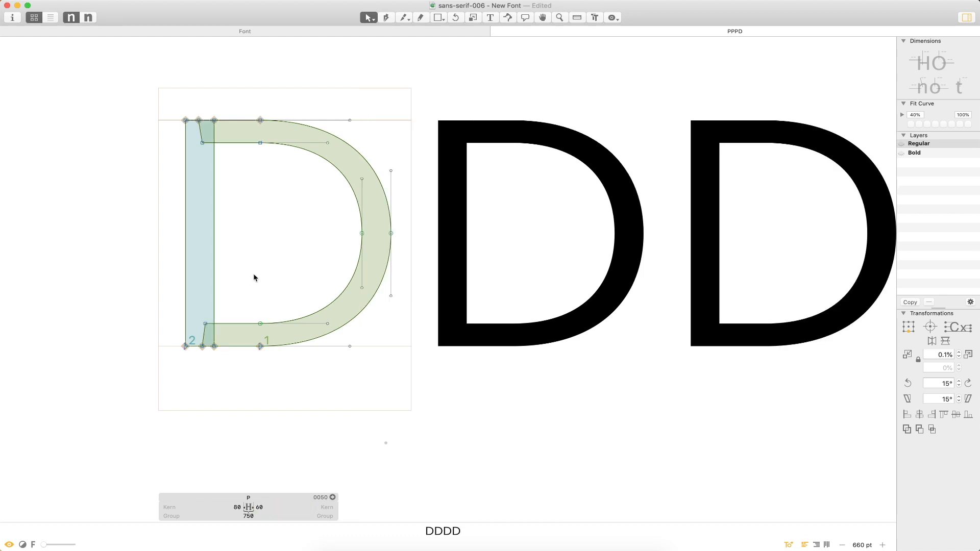
- Insert a lowercase n after the first P in the test line
key("t")
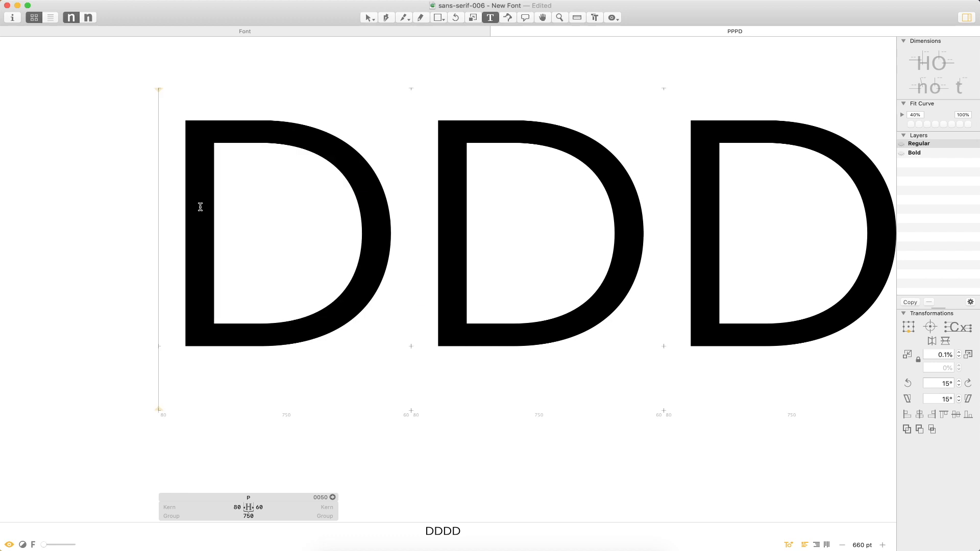
key("Right")
type("b")
key("BackSpace")
type("n")
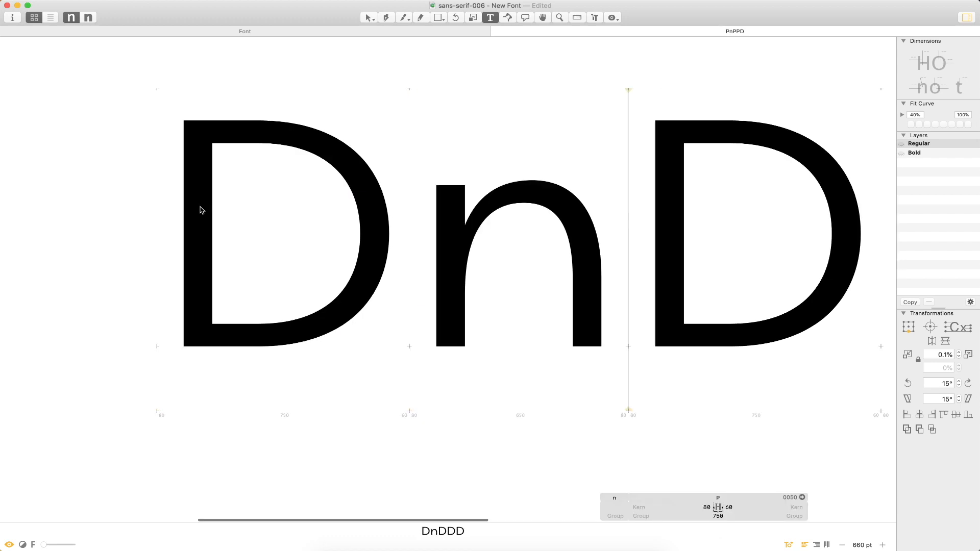
key("Escape")
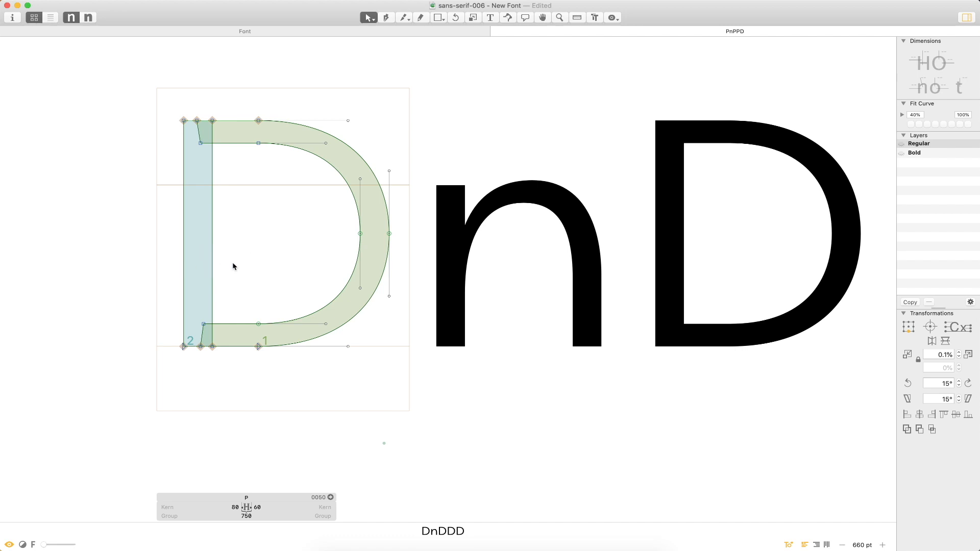
- Raise the nodes of the P bowl's lower arm together until their centre is at Y 275
left_click(204, 324)
left_click(201, 347, "shift")
left_click_drag(287, 290, 249, 369)
key("shift+Up")
key("shift+Up")
key("shift+Up")
key("shift+Up")
key("shift+Up")
key("shift+Up")
key("shift+Up")
key("shift+Up")
key("shift+Up")
key("shift+Up")
key("shift+Up")
key("shift+Up")
key("shift+Up")
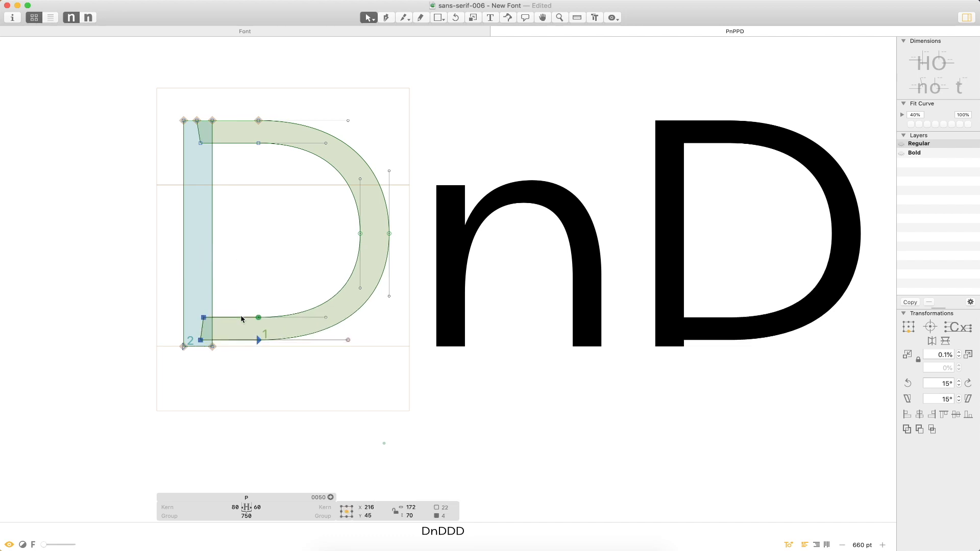
key("shift+Up")
key("shift+Up")
key("shift+Up")
key("shift+Up")
key("shift+Up")
key("shift+Up")
key("shift+Up")
key("shift+Up")
key("shift+Up")
key("shift+Up")
key("shift+Up")
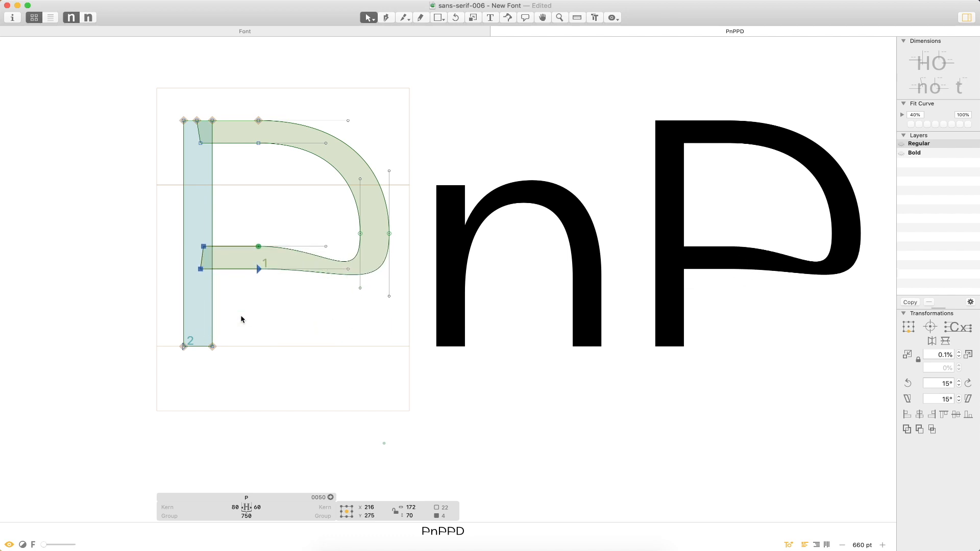
key("shift+Down")
key("shift+Up")
key("shift+Up")
key("shift+Down")
- Raise the bowl's two outermost curve nodes to Y 470, midway between the upper and lower arms
left_click_drag(335, 220, 419, 264)
key("shift+Up")
key("shift+Up")
key("shift+Up")
key("shift+Up")
key("shift+Up")
key("shift+Up")
key("shift+Up")
key("shift+Up")
key("shift+Up")
key("shift+Up")
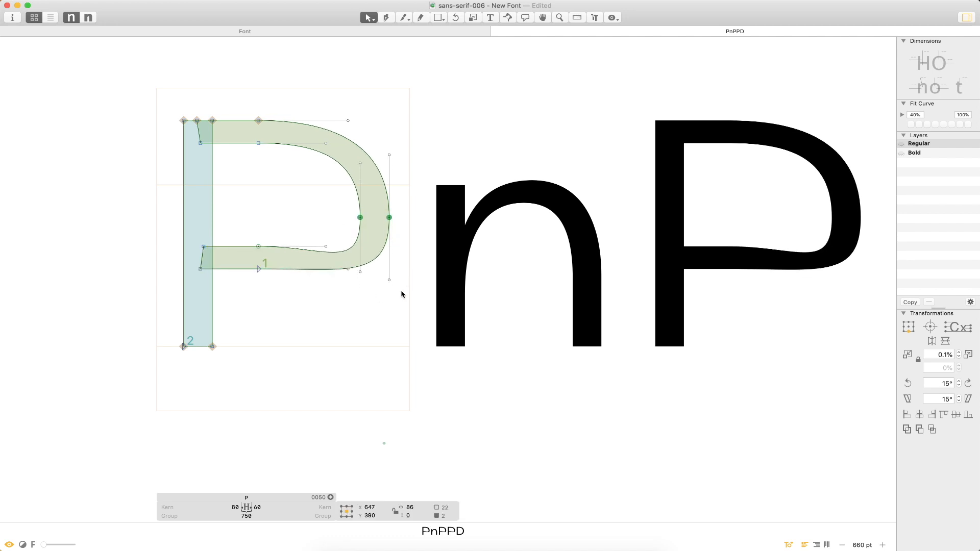
key("shift+Up")
key("shift+Up")
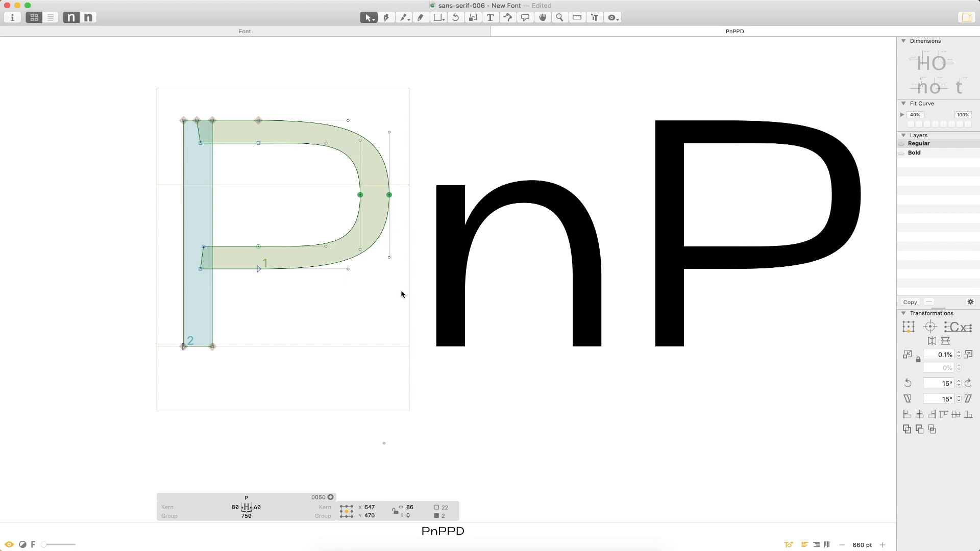
- Shorten the vertical handles above and below the bowl's outermost nodes evenly on the inner and outer curves
left_click_drag(406, 120, 339, 162)
left_click(413, 122)
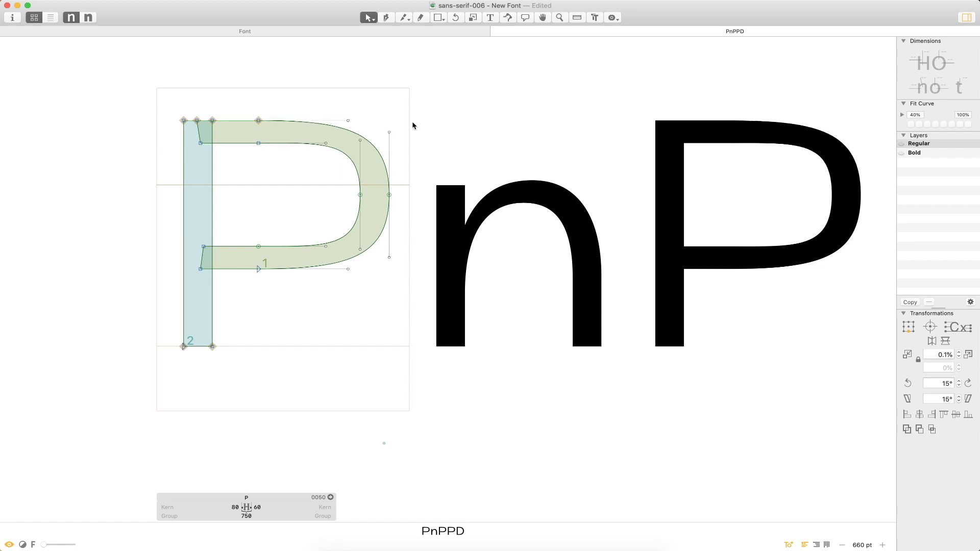
left_click_drag(411, 122, 345, 158)
key("shift+Down")
key("shift+Down")
key("shift+Up")
key("shift+Up")
key("shift+Down")
key("shift+Down")
key("shift+Down")
key("shift+Down")
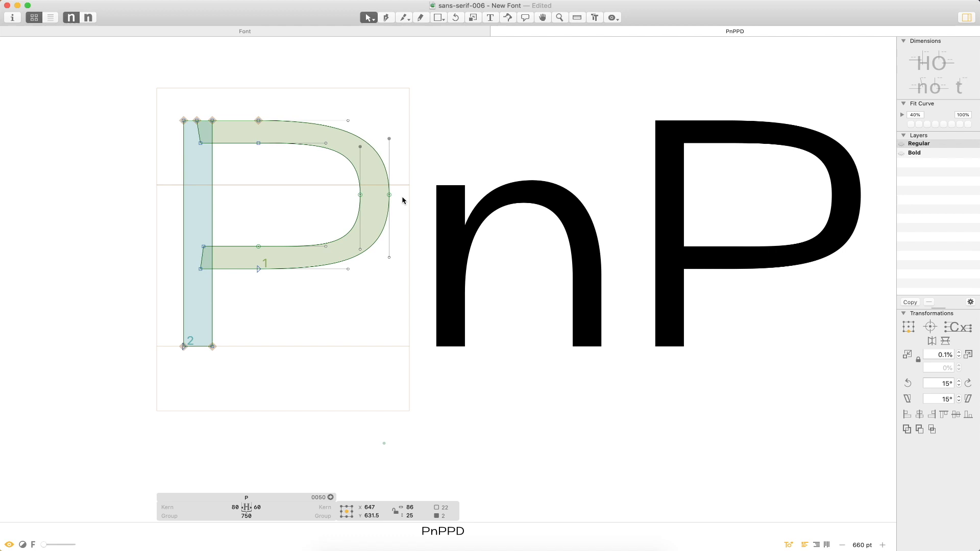
key("shift+Down")
left_click_drag(347, 237, 405, 265)
key("shift+Up")
left_click(400, 269)
- Narrow the P by shifting the bowl's curve nodes 90 units towards the stem
key("super+minus")
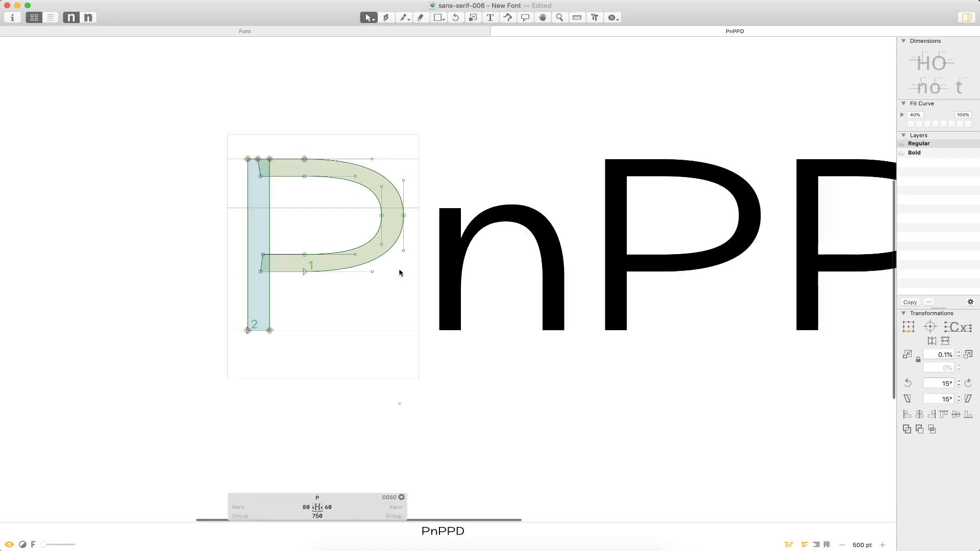
key("super+minus")
left_click_drag(455, 155, 356, 319)
key("shift+Left")
key("shift+Left")
key("shift+Left")
key("shift+Left")
key("shift+Left")
key("shift+Left")
key("shift+Left")
key("shift+Left")
key("shift+Left")
key("shift+Right")
scroll(553, 326, "right", 5)
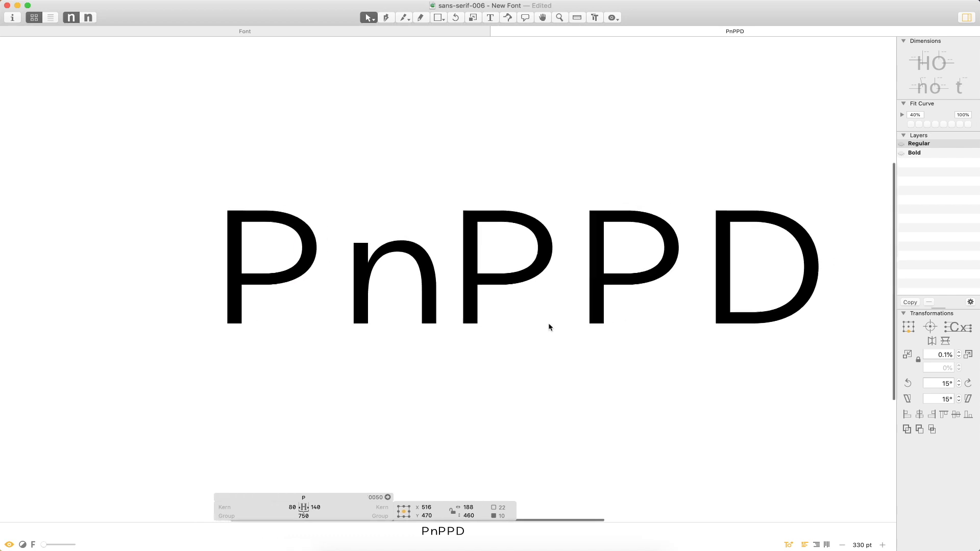
key("shift+Left")
- Move the four nodes where the bowl's straight arms meet its curves to X 292 and review the shape
key("super+space")
left_click_drag(348, 160, 187, 383)
left_click_drag(411, 120, 449, 219)
left_click_drag(418, 260, 457, 324)
key("shift+Left")
key("shift+Left")
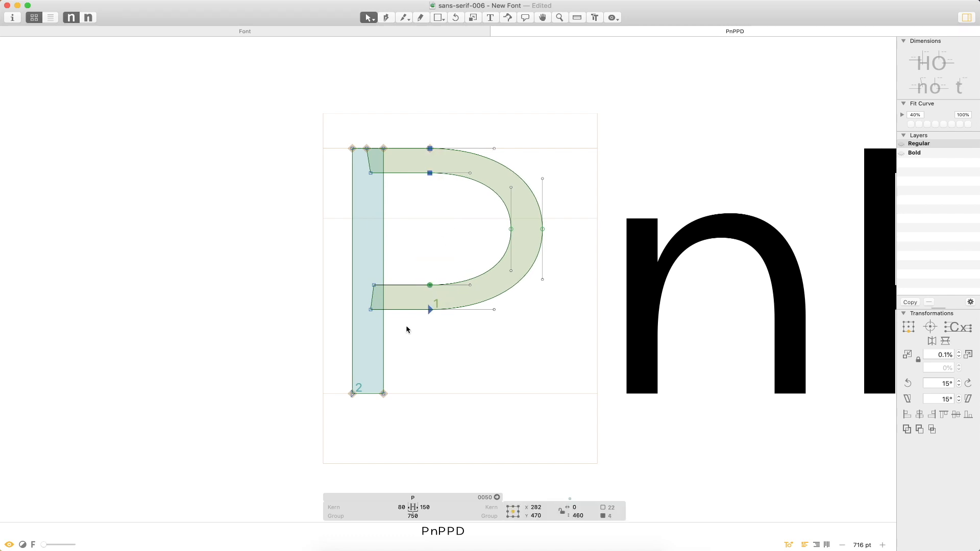
key("shift+Right")
key("space")
scroll(399, 216, "right", 8)
left_click_drag(399, 215, 279, 208)
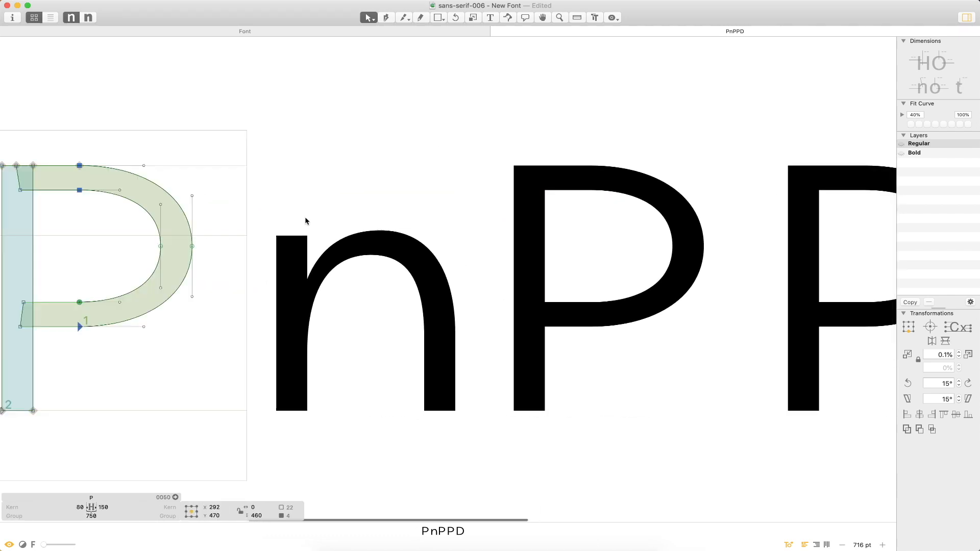
- Lengthen the bowl's inner and outer horizontal curve handles by 10 units
key("super+minus")
left_click(178, 167)
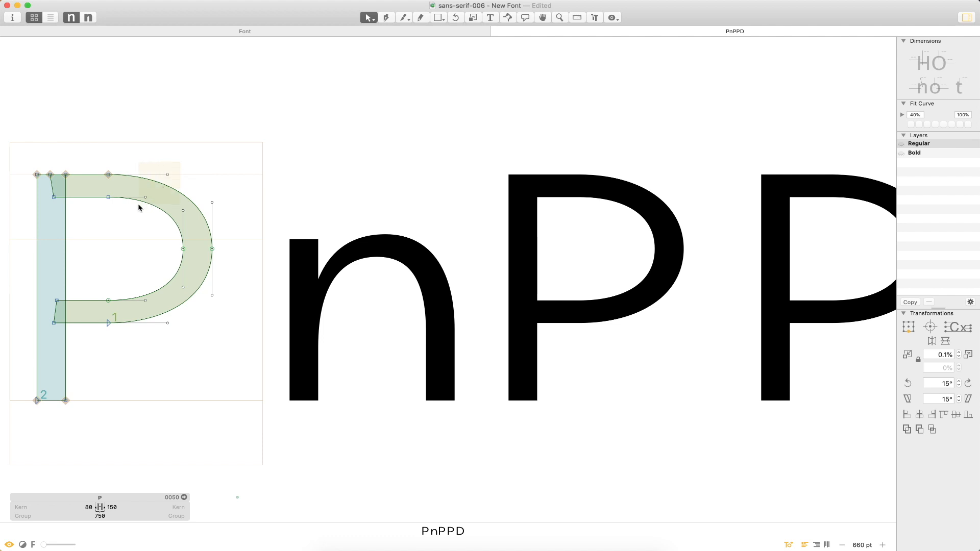
left_click_drag(139, 208, 141, 211)
left_click_drag(177, 344, 136, 298)
key("shift+Right")
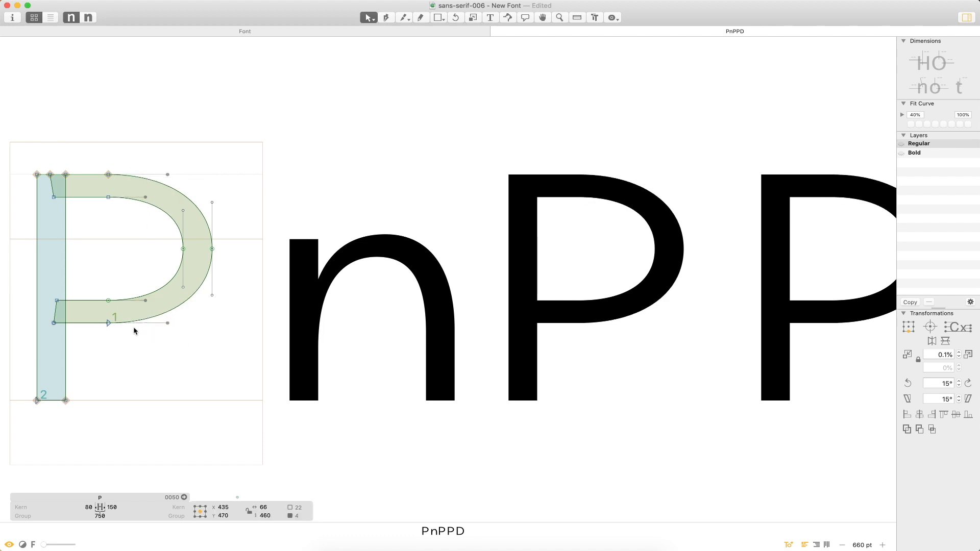
left_click(288, 159)
- Set the narrowed P's right sidebearing to 60 and check its spacing in PnPPD
key("super+minus")
key("super+minus")
key("super+minus")
left_click(384, 507)
type("60")
key("Return")
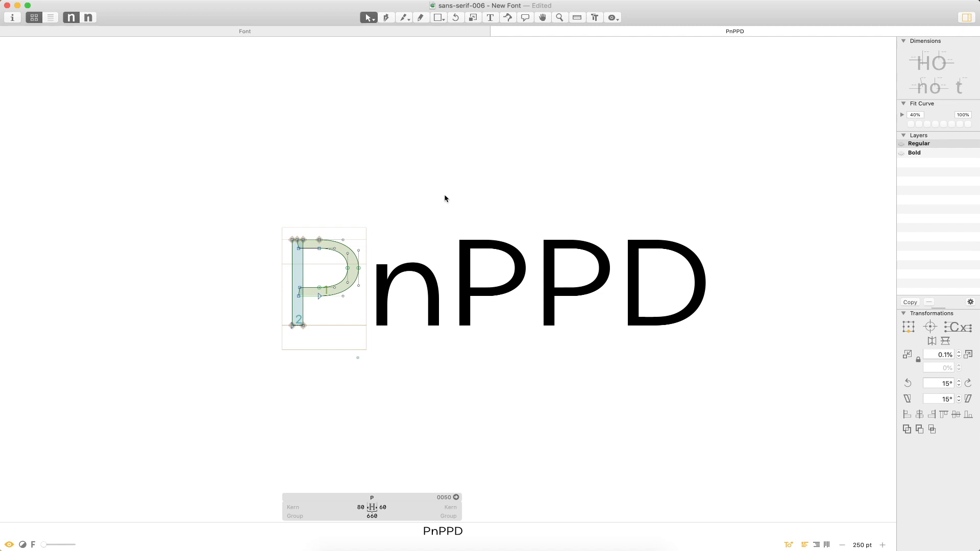
key("t")
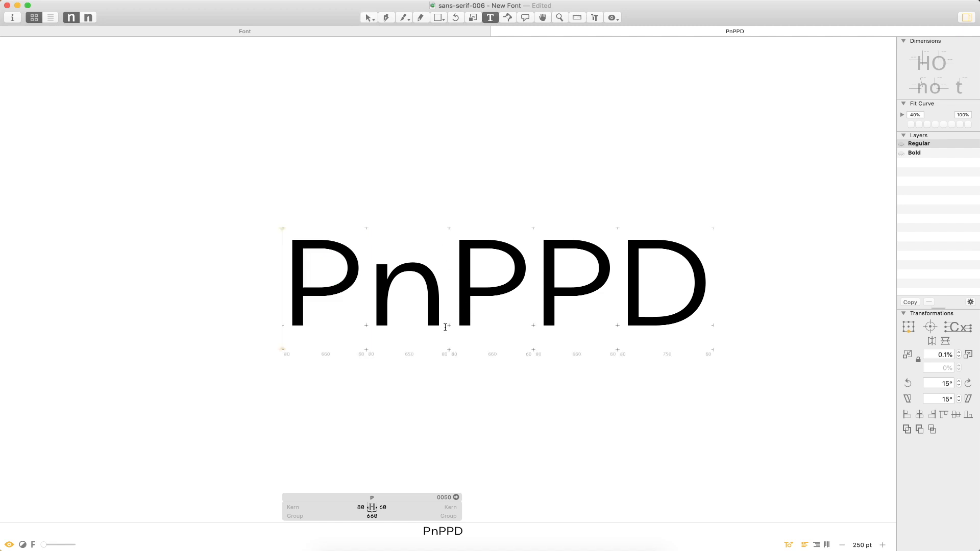
key("Escape")
- Extend the bowl's outer horizontal handles to X 488 and its inner horizontal handles to X 422
left_click_drag(417, 221, 234, 365)
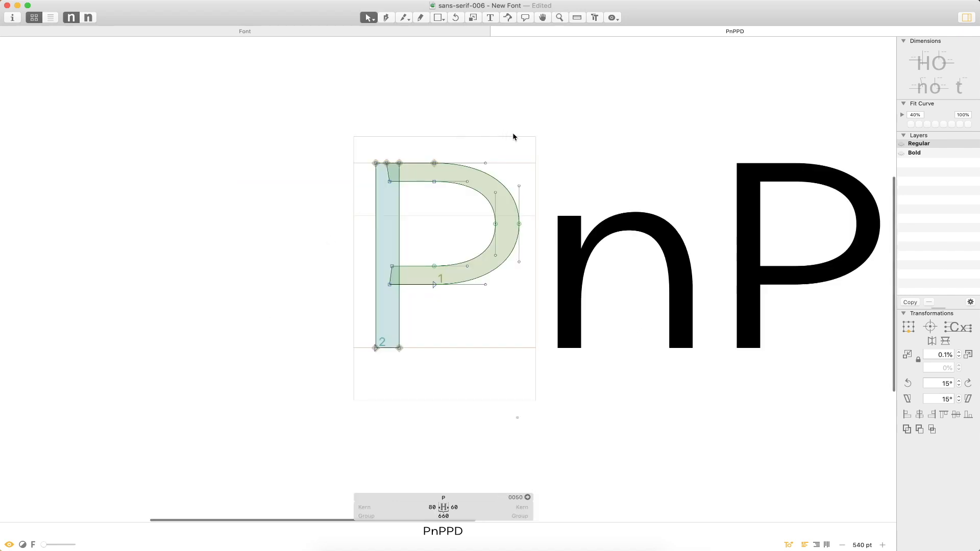
left_click(486, 163)
left_click(486, 284, "shift")
key("shift+Right")
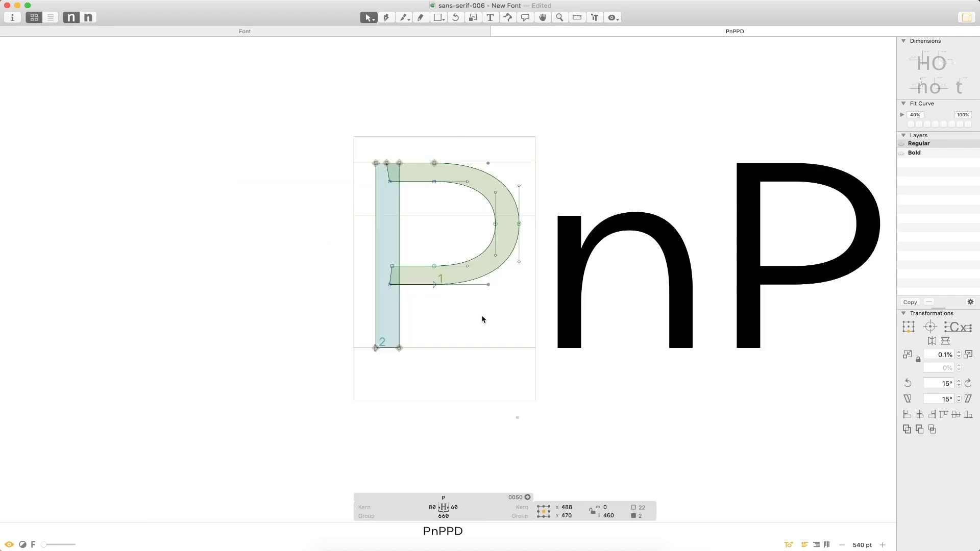
left_click(467, 181)
left_click(467, 266, "shift")
key("shift+Right")
left_click(474, 309)
key("space")
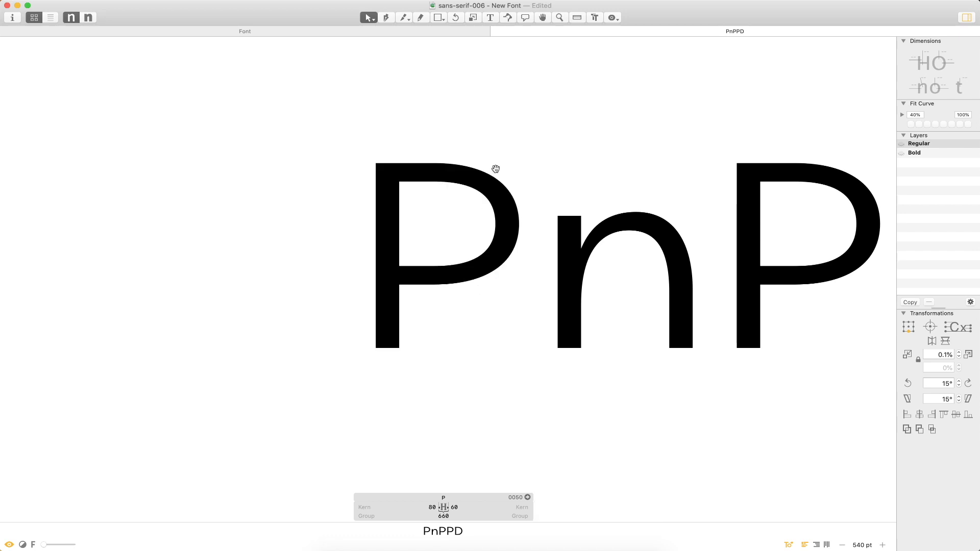
- Try extending the upper outer horizontal handle of the bowl to X 498 and preview the P
left_click_drag(506, 158, 475, 177)
key("shift+Right")
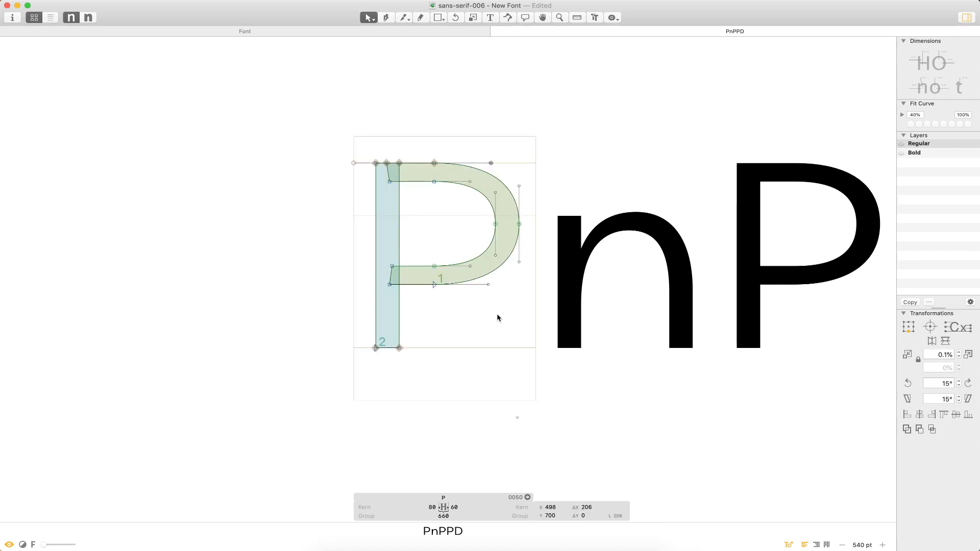
key("space")
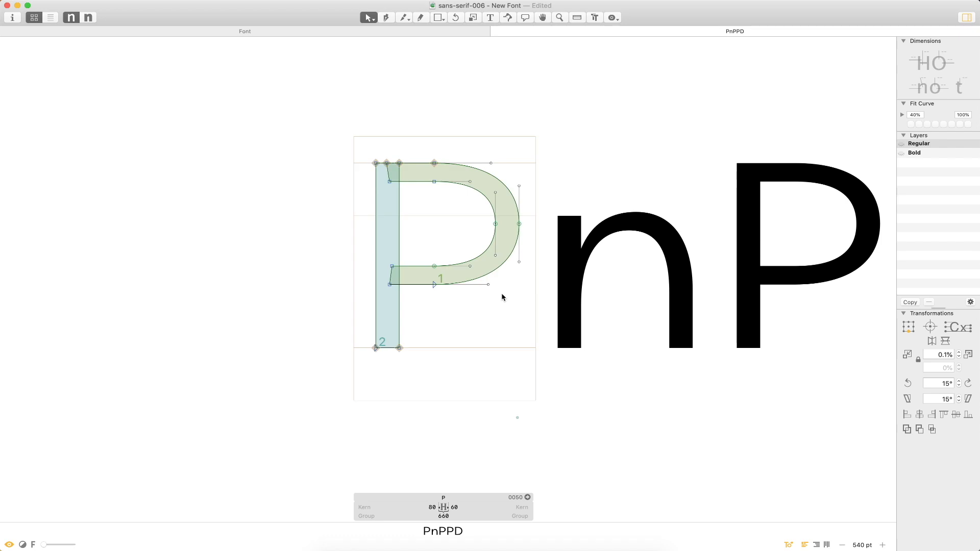
left_click(488, 163)
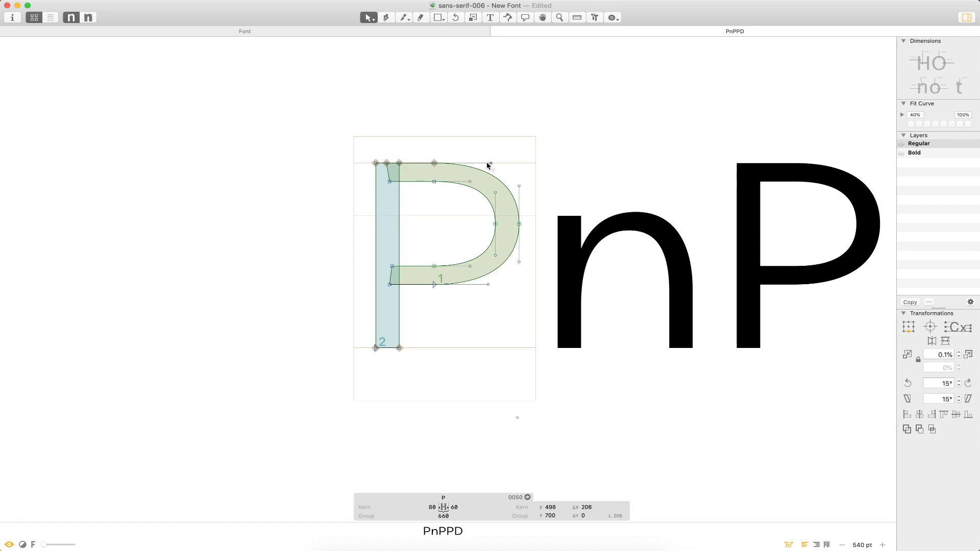
key("space")
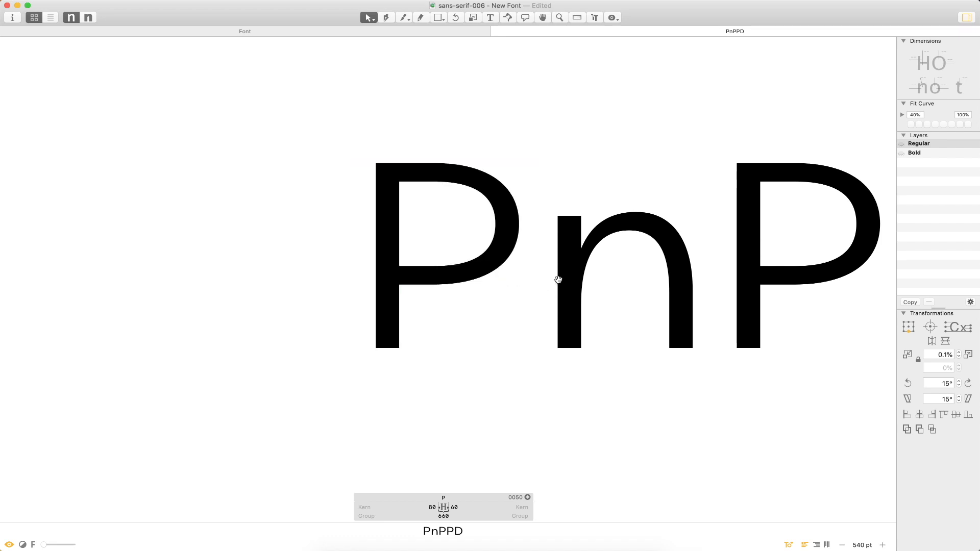
left_click_drag(561, 280, 415, 281)
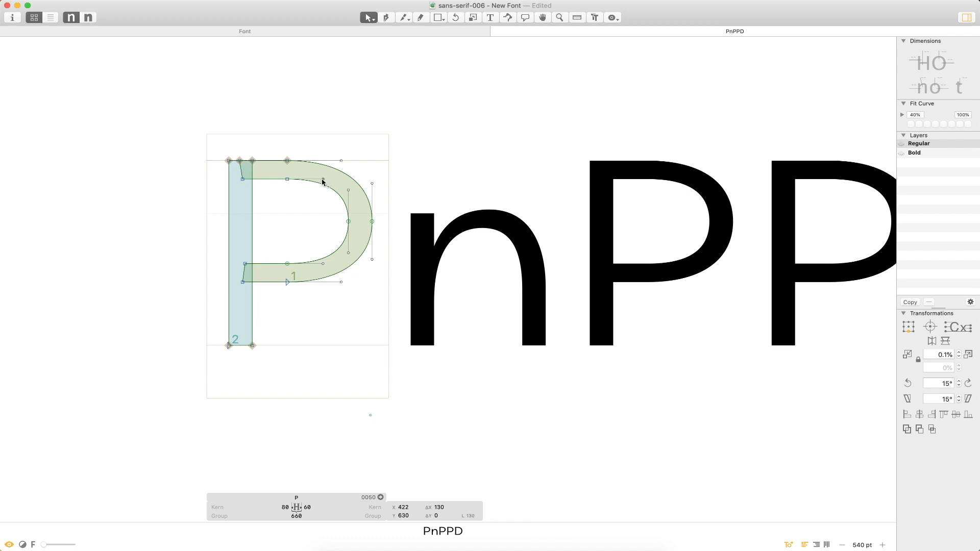
- Try extending the bowl's upper inner horizontal handle to X 460 and undo the change
key("shift+Left")
mouse_move(323, 180)
left_mouse_down()
mouse_move(309, 179)
mouse_move(335, 182)
left_mouse_up()
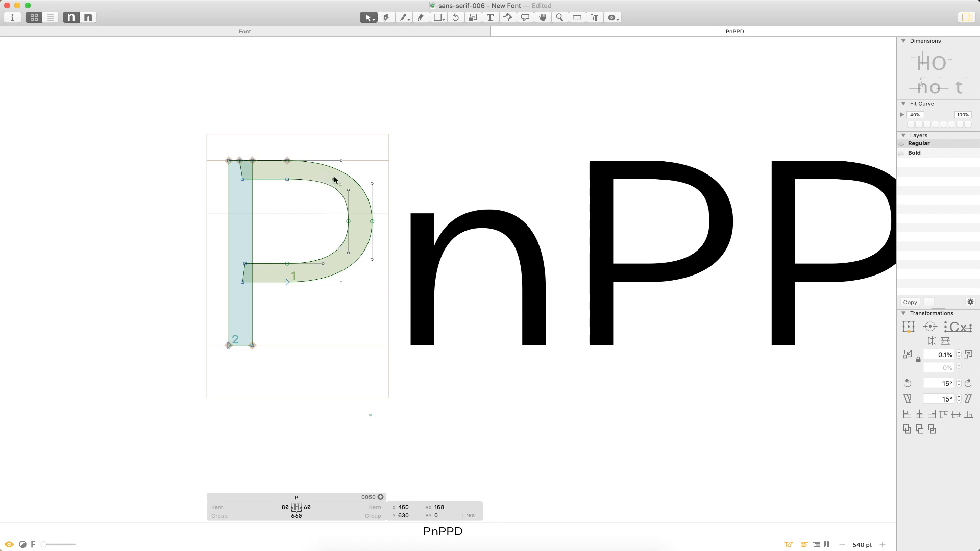
key("super+z")
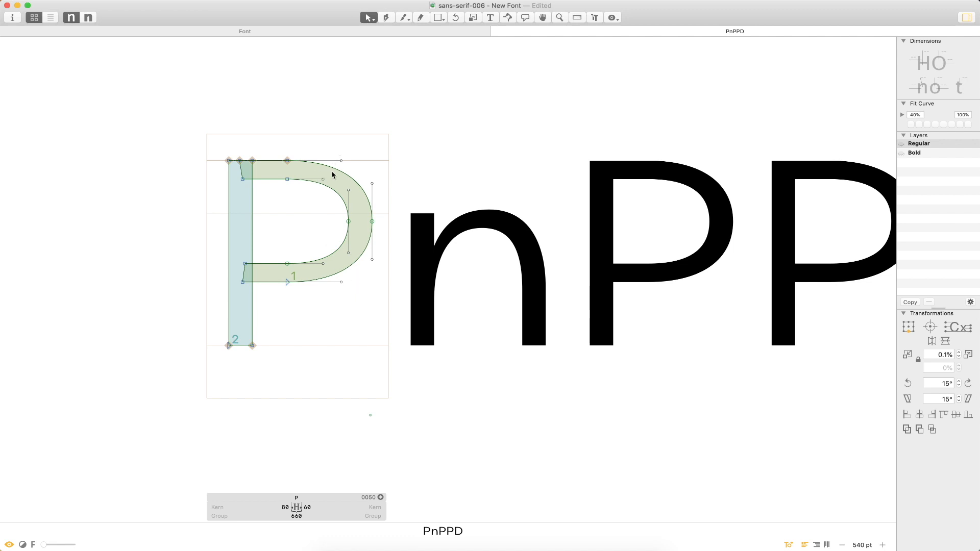
- Turn on the Speed Punk curvature display for the P
key("super+minus")
key("super+minus")
key("super+minus")
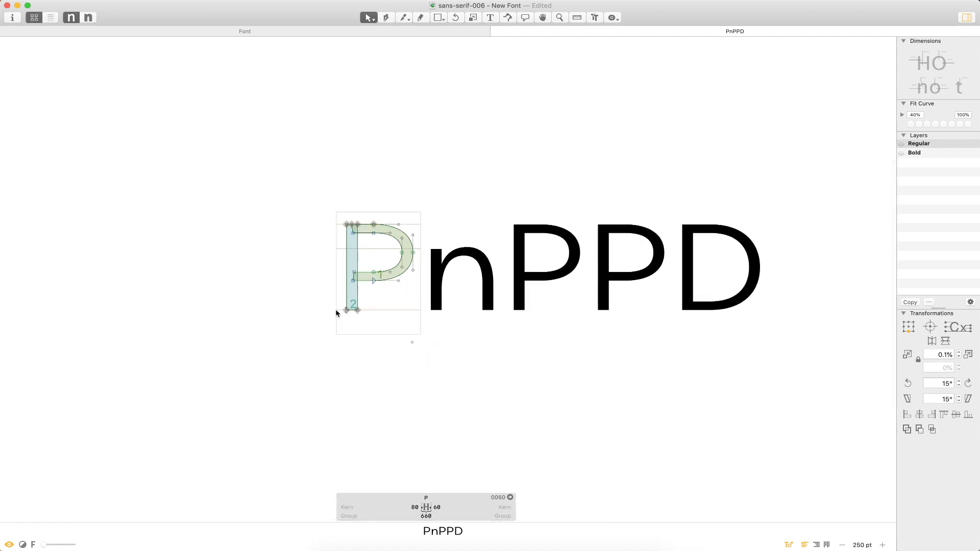
key("super+plus")
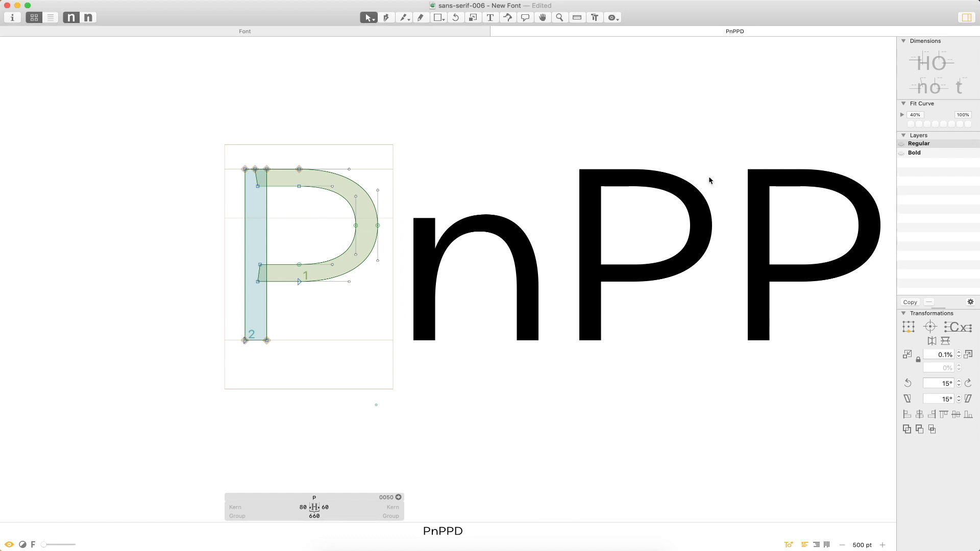
left_click(229, 12)
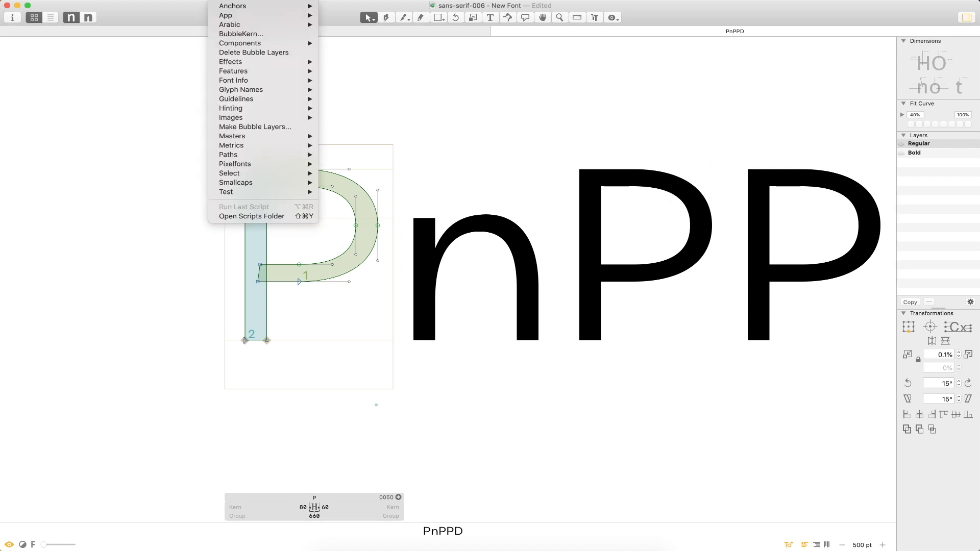
mouse_move(194, 1)
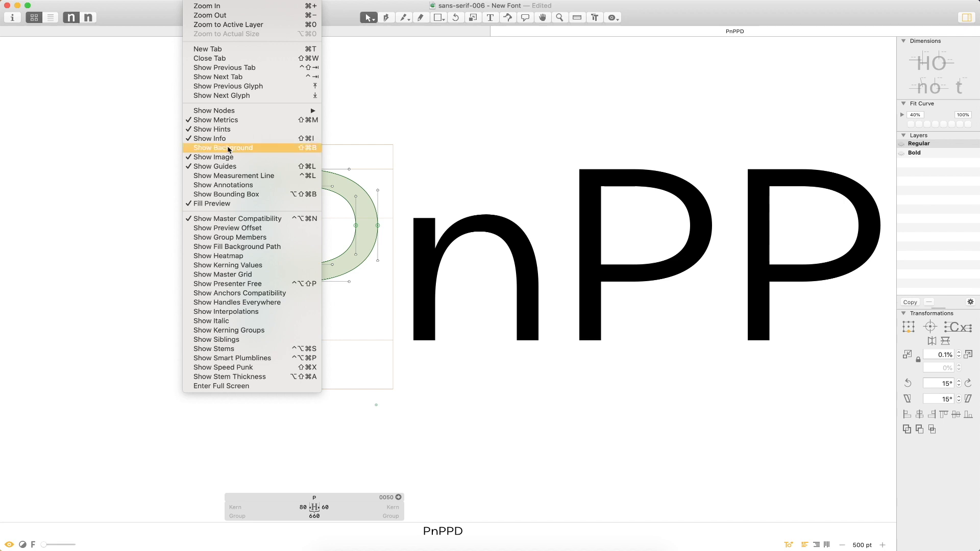
left_click(241, 369)
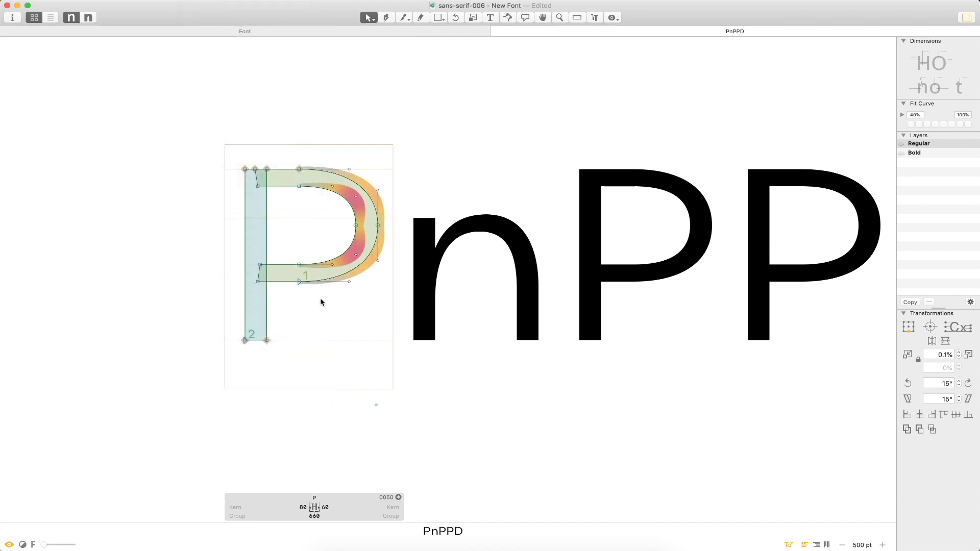
- Extend both outer horizontal handles of the P's bowl to X 501
key("z")
left_click(452, 90)
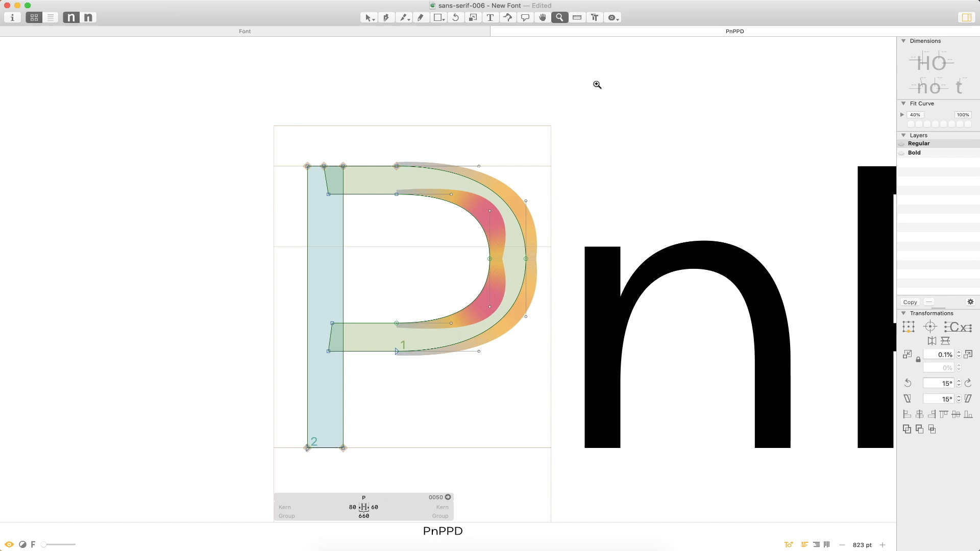
left_click(593, 100)
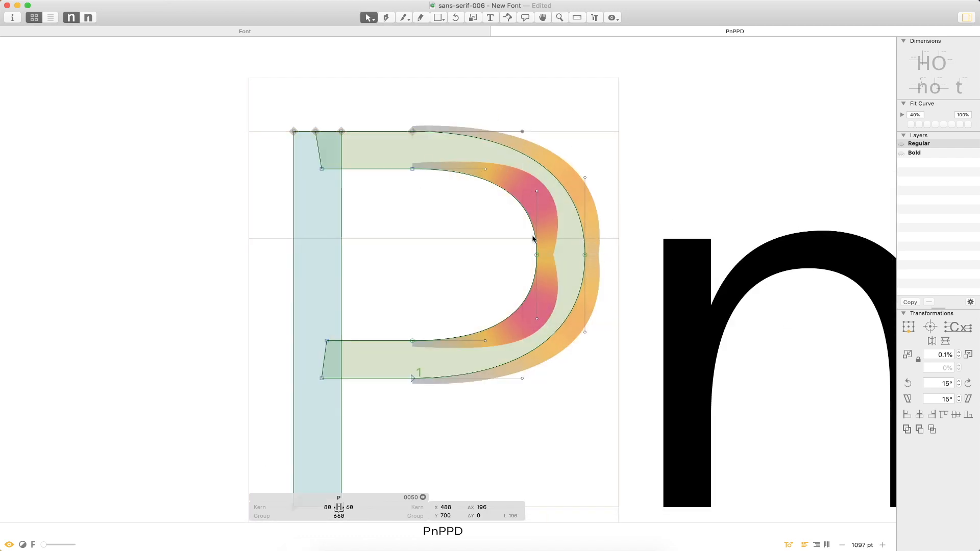
left_click(521, 378, "shift")
key("shift+Right")
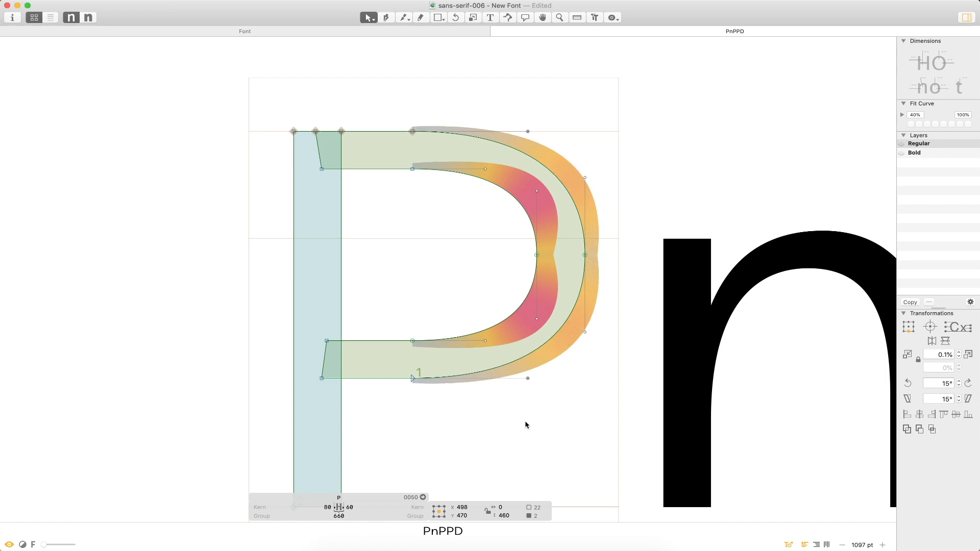
key("shift+Right")
key("Left")
key("Left")
key("Left")
key("Left")
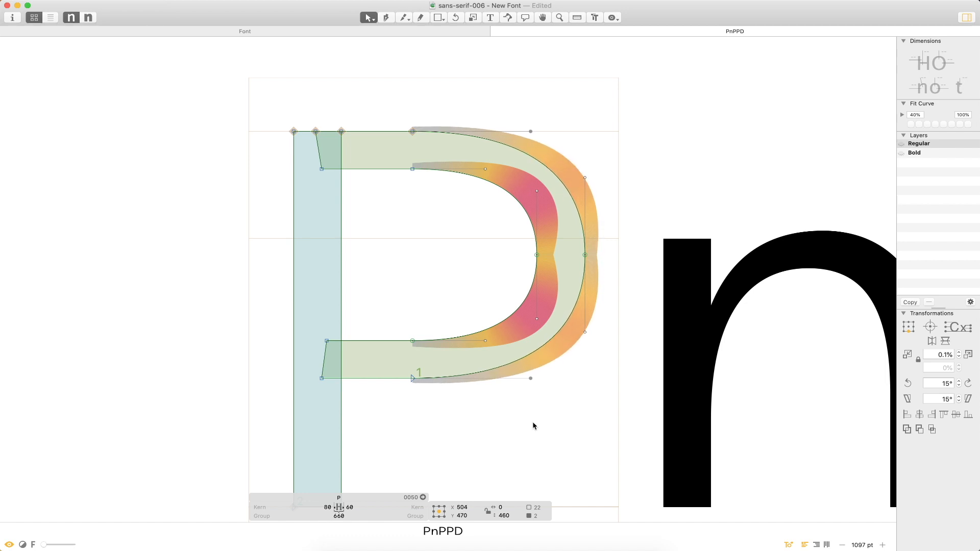
- Preview the P as a filled shape beside the n at a smaller size
left_click(540, 430)
key("space")
left_click_drag(719, 310, 510, 295)
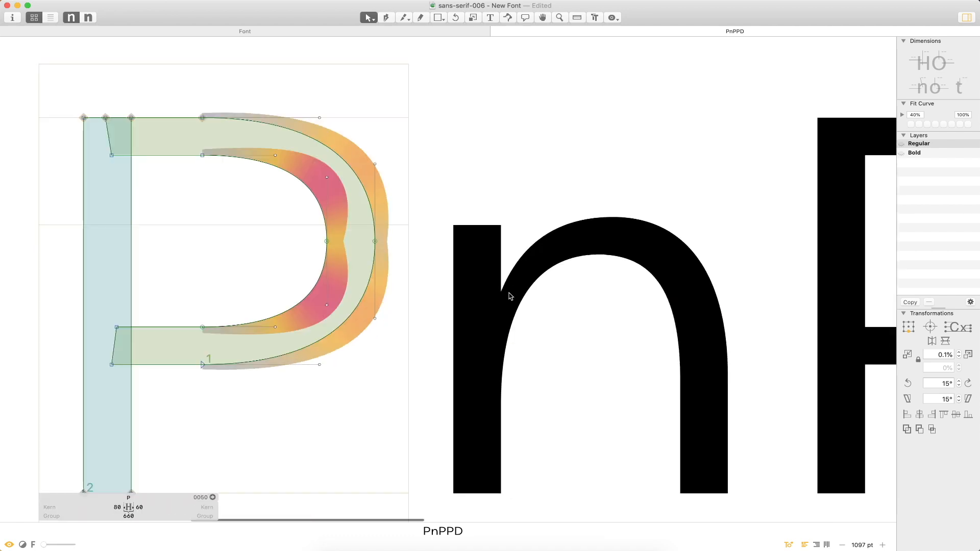
key("super+minus")
key("space")
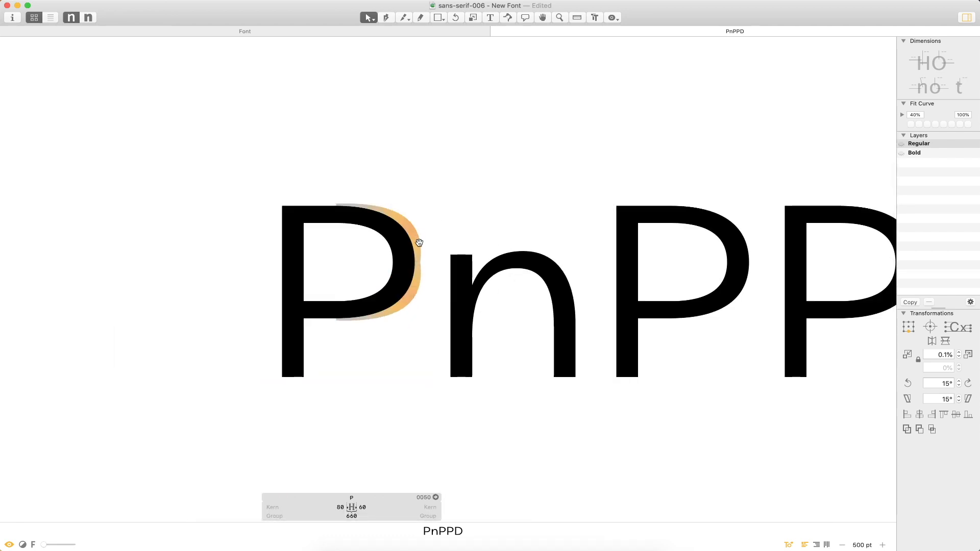
- Shorten both inner horizontal handles of the P's bowl to X 412
key("super+space")
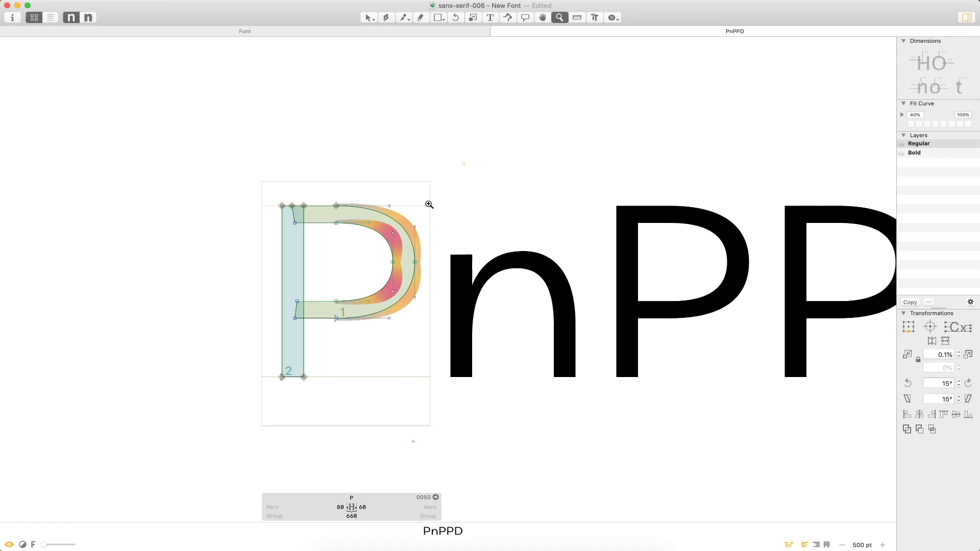
left_click(429, 206)
left_click(472, 154)
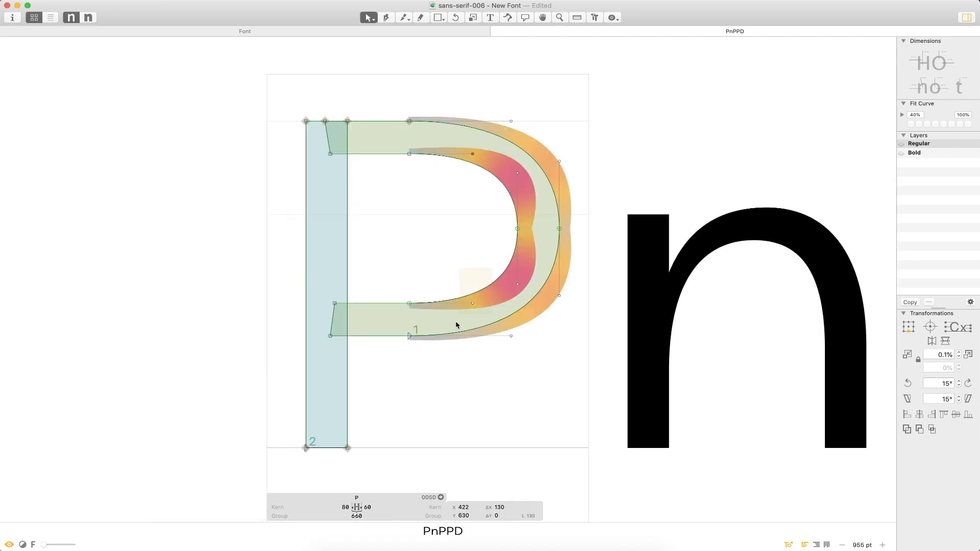
left_click(467, 304, "shift")
key("shift+Left")
key("shift+Left")
key("shift+Left")
key("shift+Left")
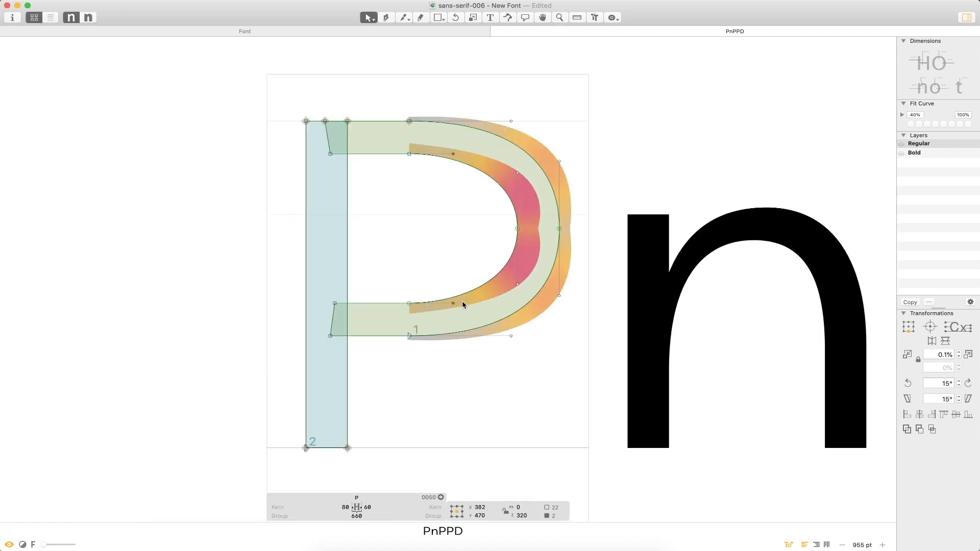
key("shift+Right")
key("shift+Right")
key("shift+Right")
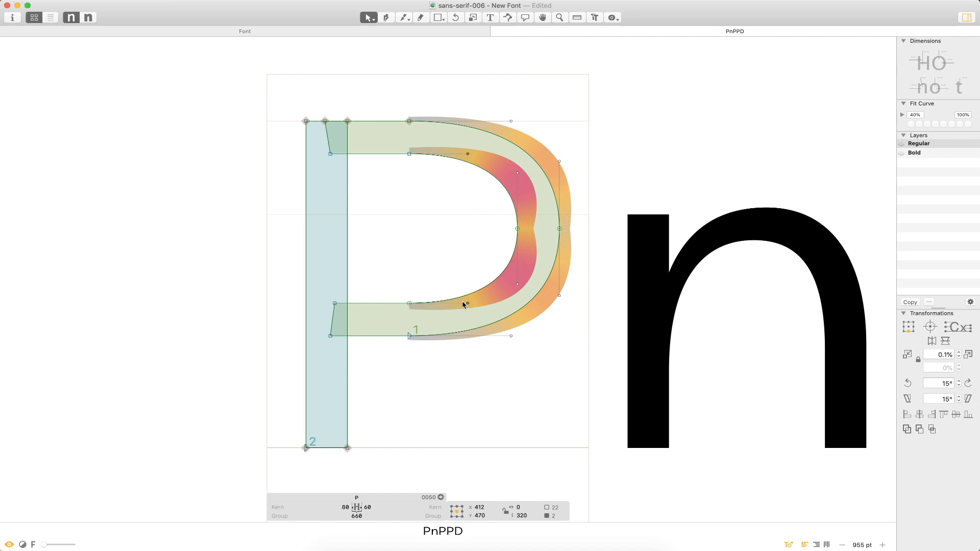
- Shift the bowl's inner straight-to-curve nodes together with their horizontal handles 10 units left
left_click_drag(384, 147, 484, 306)
key("shift+Left")
key("shift+Left")
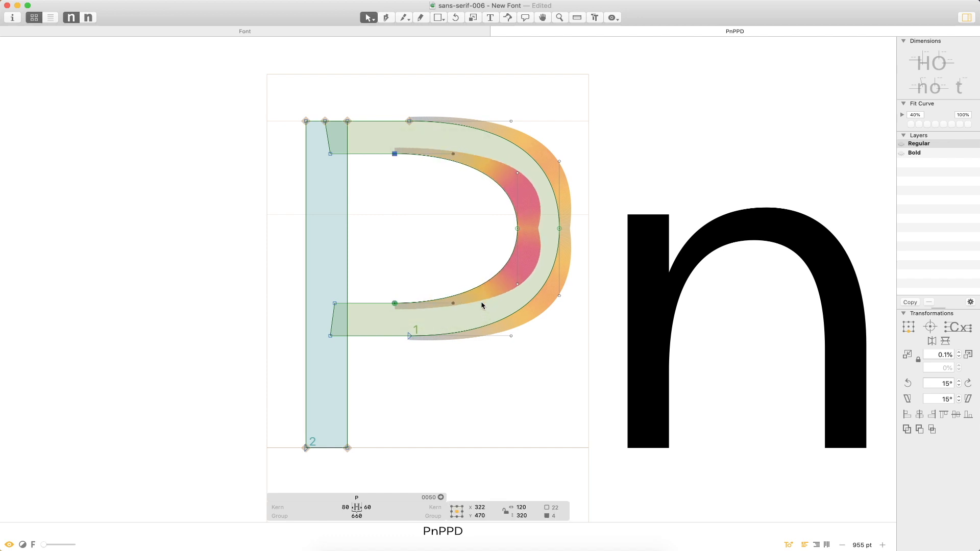
key("shift+Right")
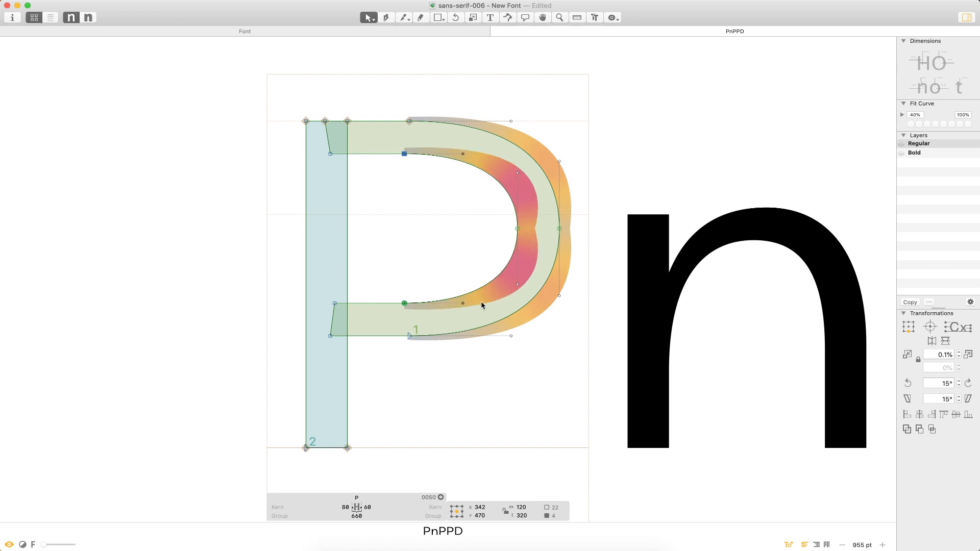
- Preview the P and shorten the bowl's outer horizontal handles to X 491
key("super+minus")
key("super+minus")
key("space")
left_click_drag(570, 200, 459, 174)
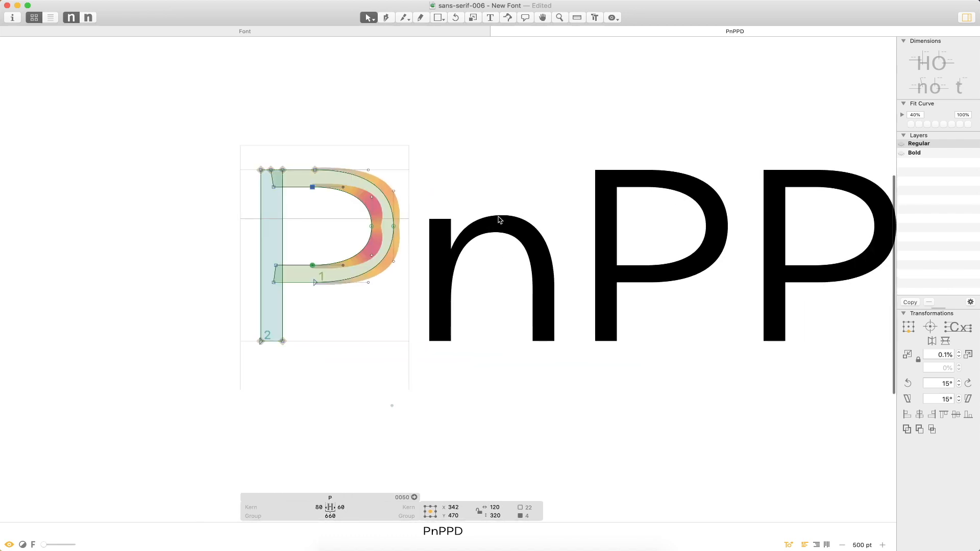
left_click(374, 297)
left_click(368, 282)
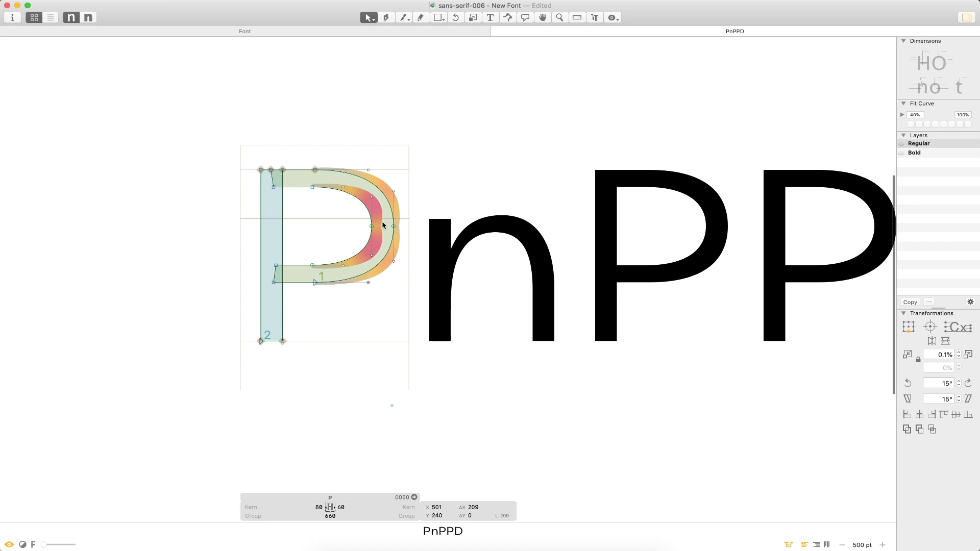
left_click(368, 170, "shift")
key("shift+Left")
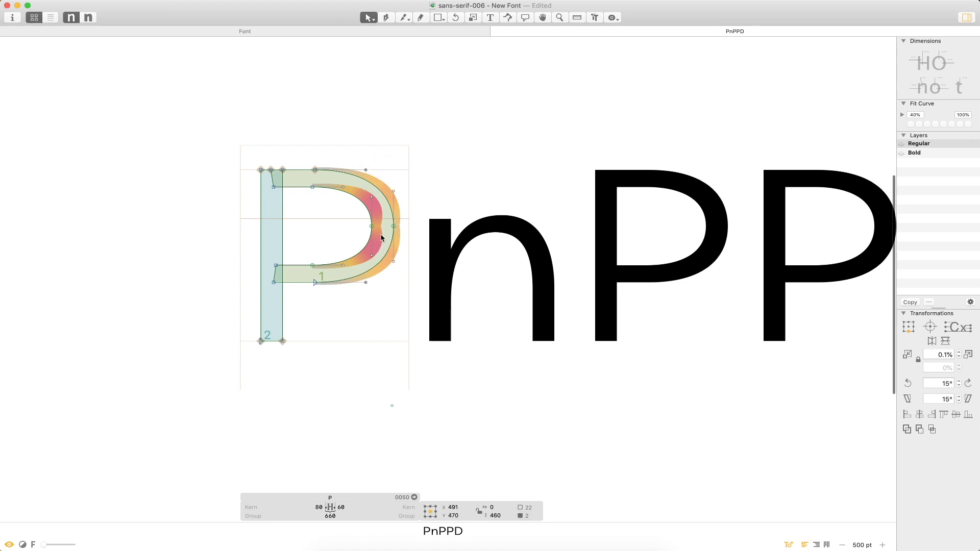
- Move the bowl's two outer straight-to-curve nodes left to X 262
left_click_drag(312, 156, 321, 176)
left_click(314, 282, "shift")
key("shift+Left")
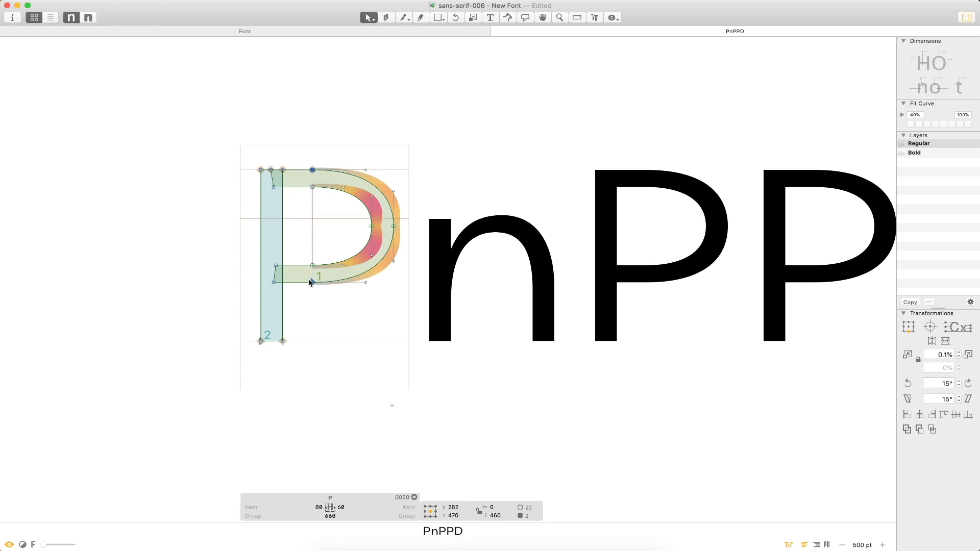
key("shift+Left")
key("shift+Left")
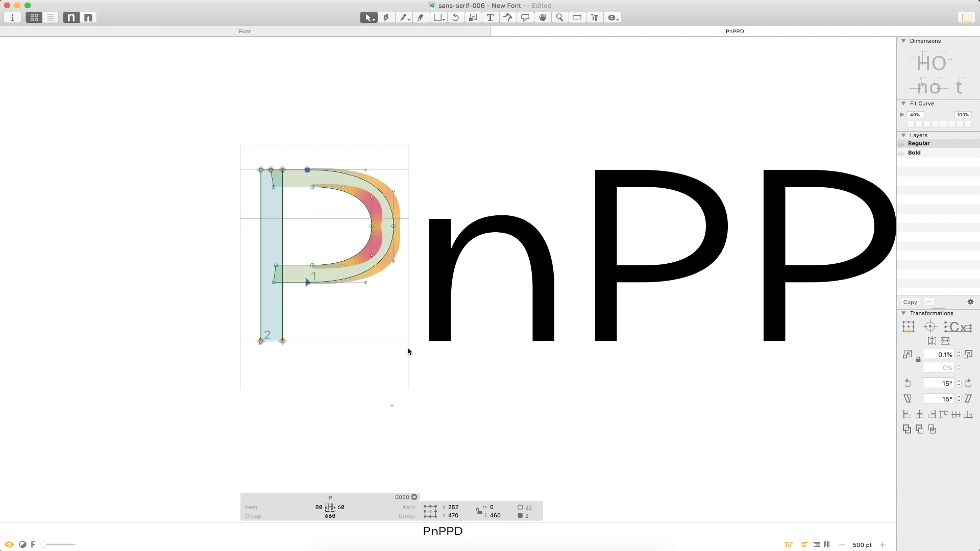
- Examine the P's shape within PnPPD with no glyph active
key("super+minus")
key("t")
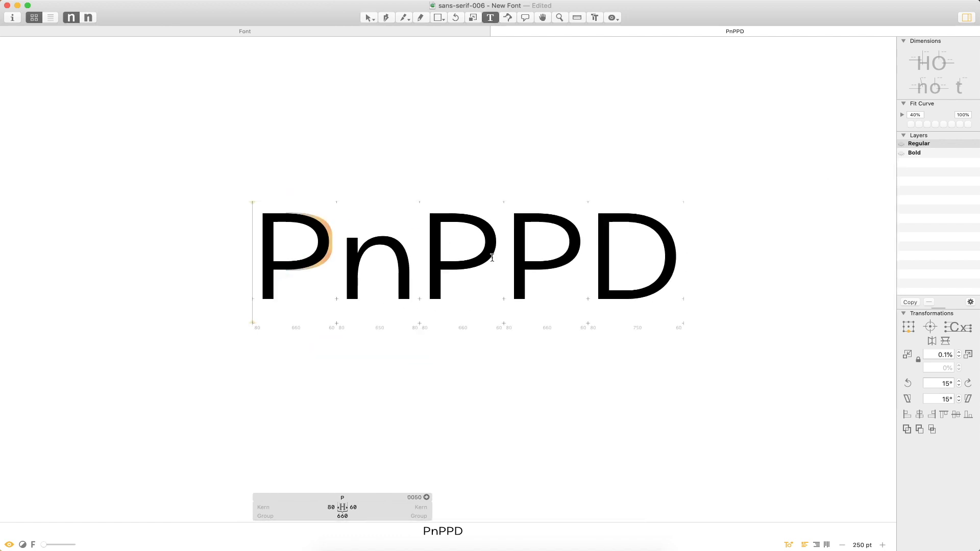
left_click(491, 257)
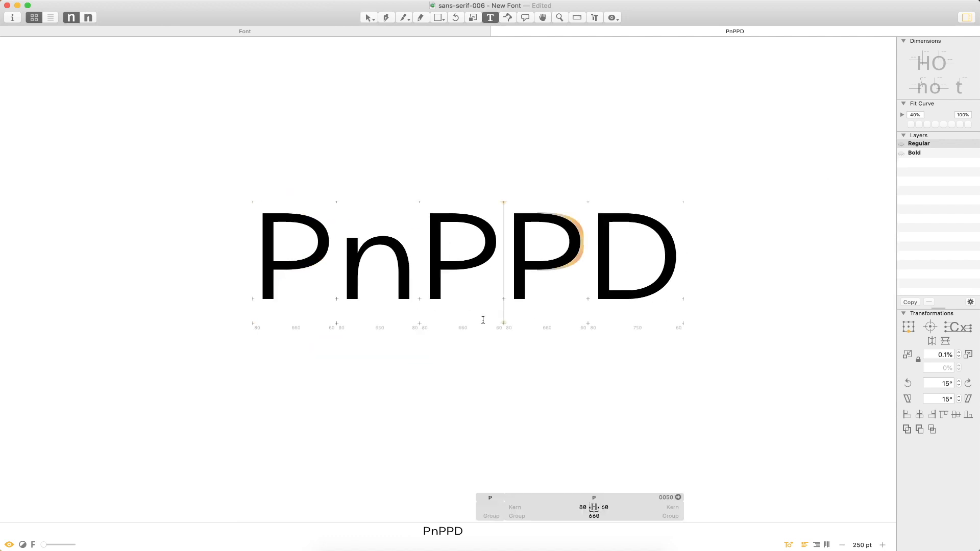
left_click(690, 243)
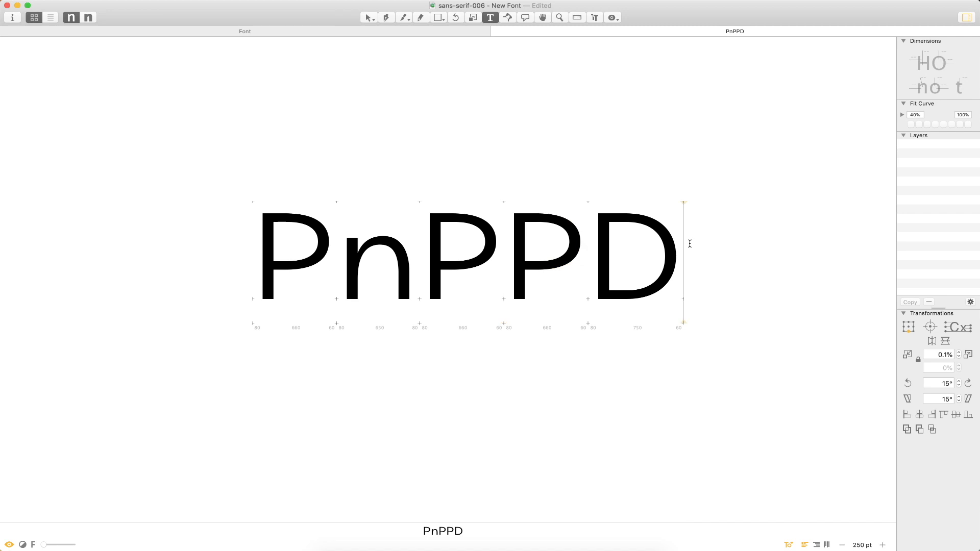
key("Escape")
key("super+space")
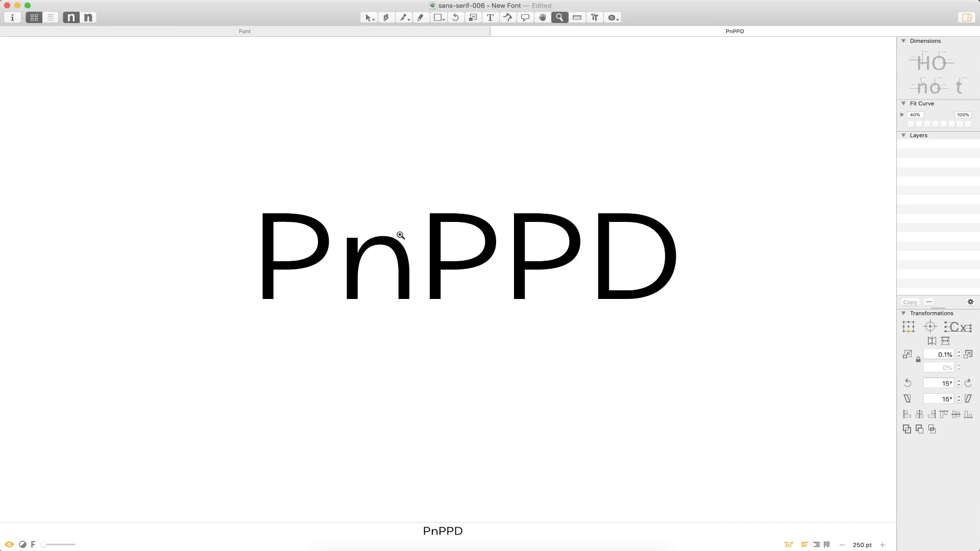
- Open the first P for editing and extend the bowl's inner horizontal handles to X 412
left_click_drag(416, 175, 165, 363)
double_click(444, 170)
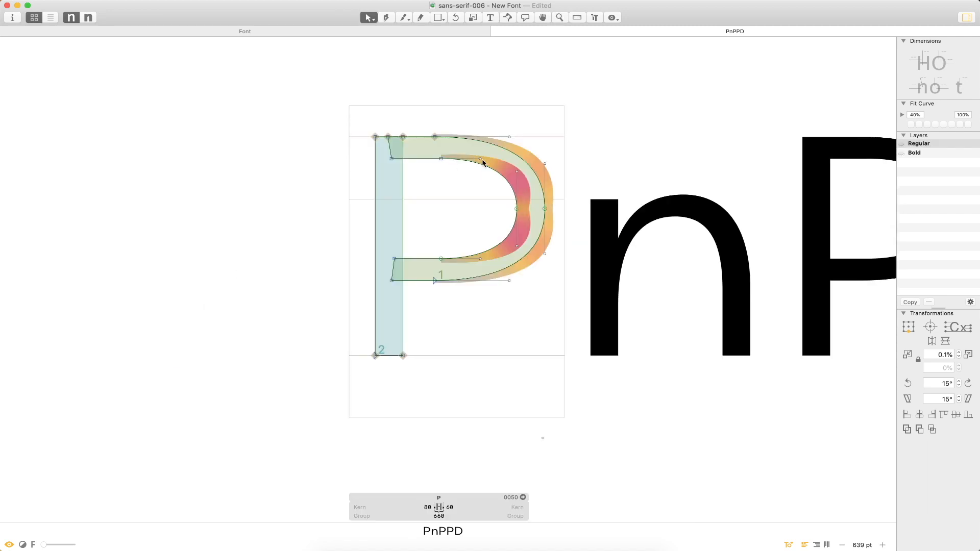
left_click(481, 159)
left_click(479, 263, "shift")
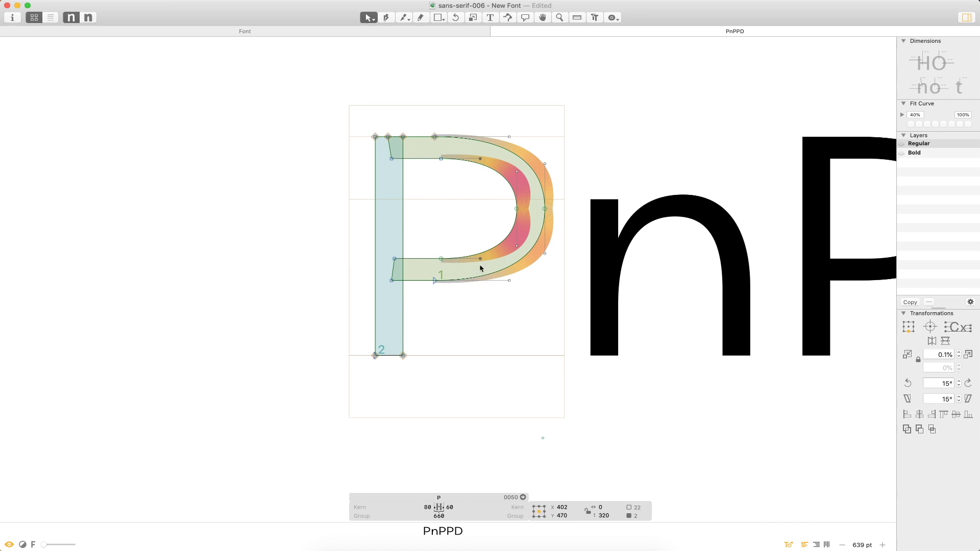
key("shift+Right")
key("shift+Right")
key("shift+Left")
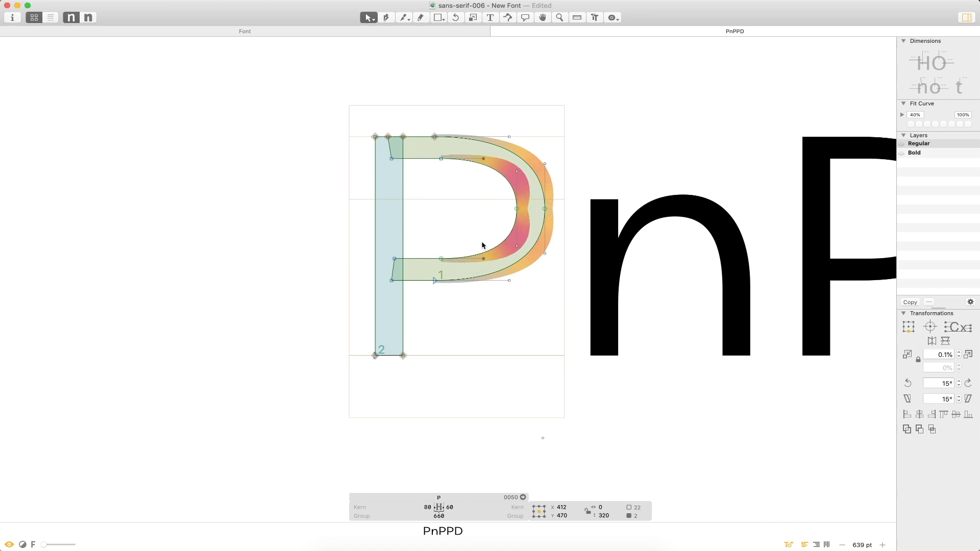
- Move the bowl's two inner straight-to-curve nodes left to X 262, aligned with the outer nodes
scroll(482, 245, "right", 7)
left_click_drag(250, 192, 268, 159)
left_click_drag(261, 238, 280, 276, "shift")
key("shift+Left")
key("shift+Left")
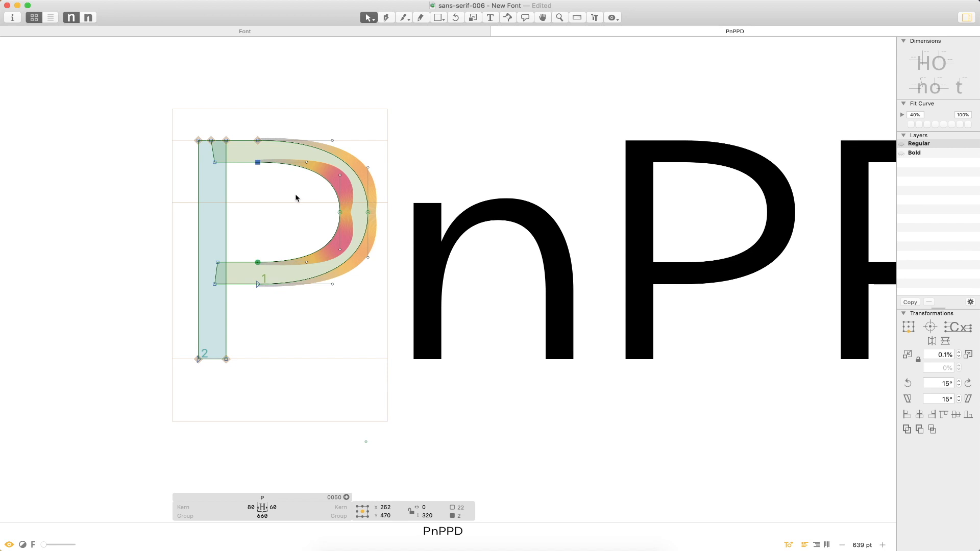
- Extend the bowl's inner horizontal handles to X 422
left_click(306, 162)
left_click_drag(327, 282, 319, 287, "shift")
key("shift+Right")
key("shift+Right")
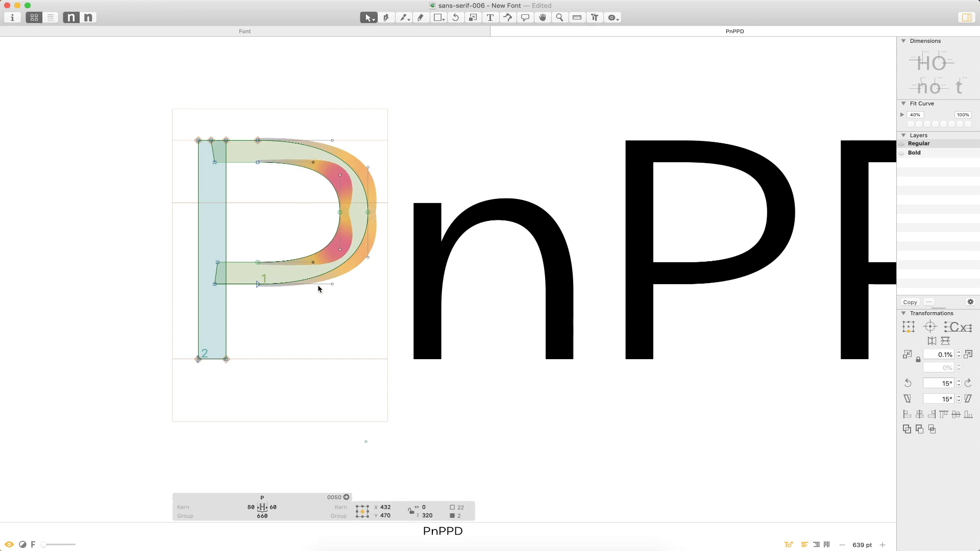
key("shift+Left")
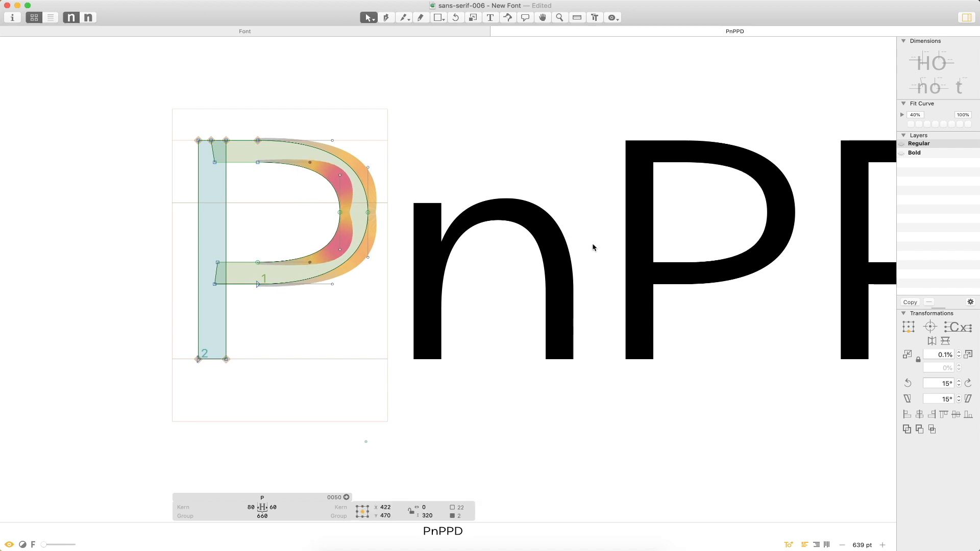
- Compare the P with the n and D in PnPPD at a small text size
key("super+minus")
key("super+minus")
scroll(661, 255, "right", 3)
key("t")
left_click(577, 271)
key("Escape")
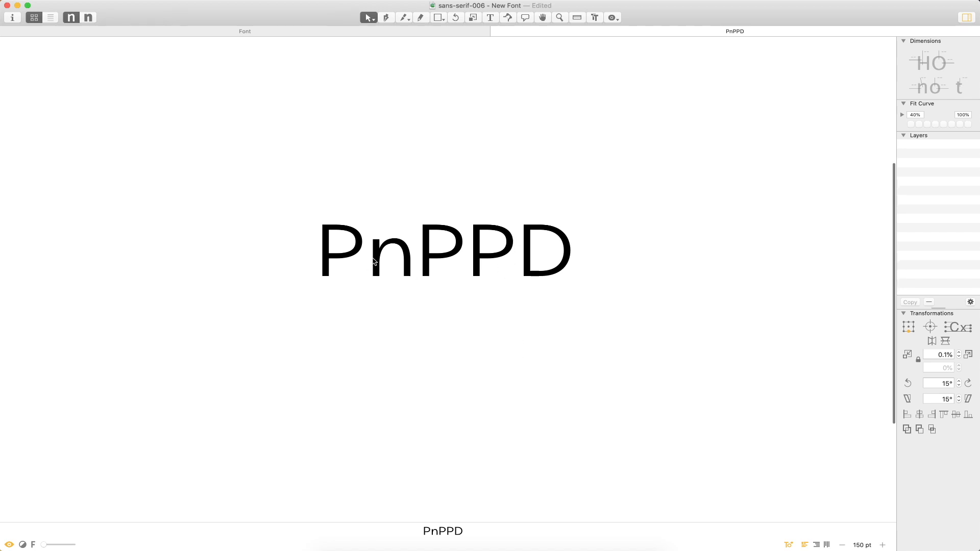
- Open the first P for editing and turn off the Speed Punk curvature display
double_click(334, 263)
key("z")
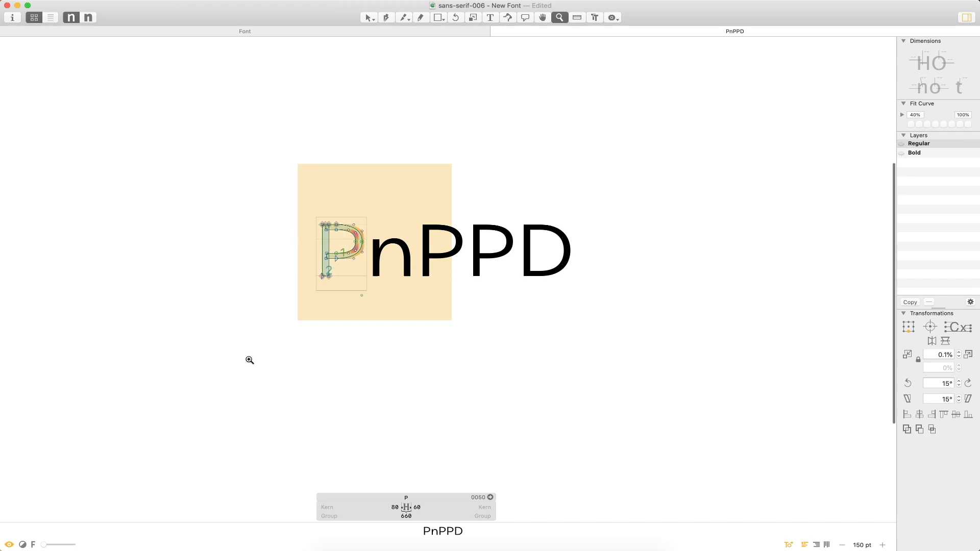
left_click_drag(250, 360, 249, 358)
left_click(196, 1)
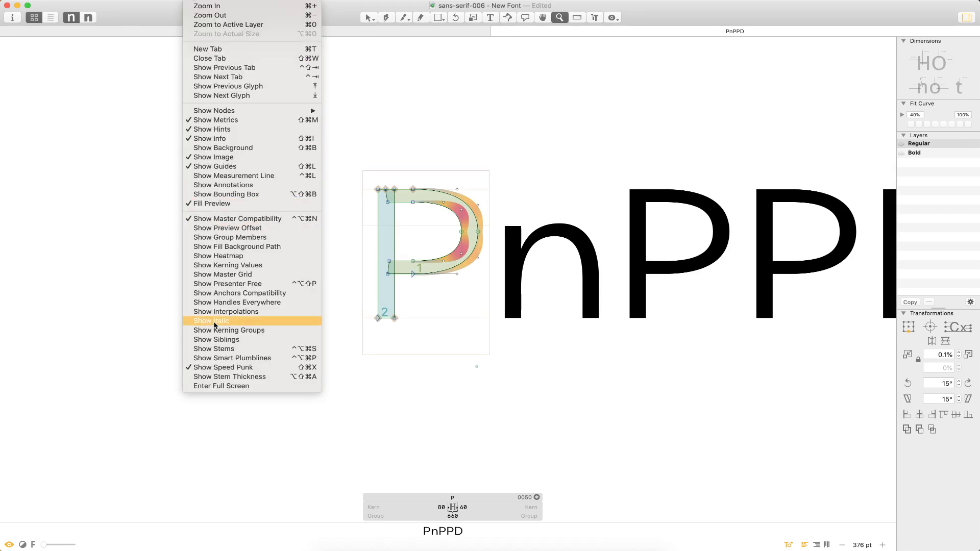
left_click(216, 367)
scroll(373, 278, "right", 3)
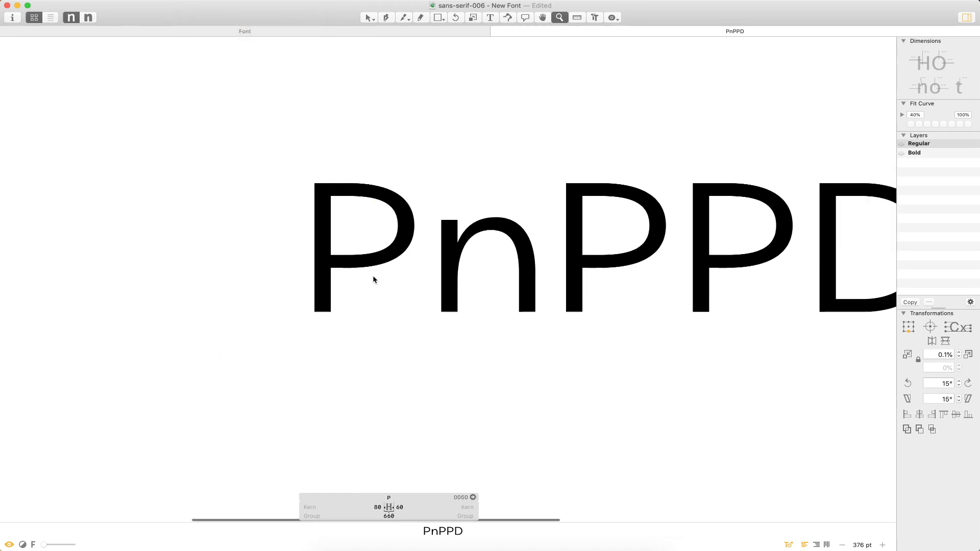
scroll(372, 278, "right", 2)
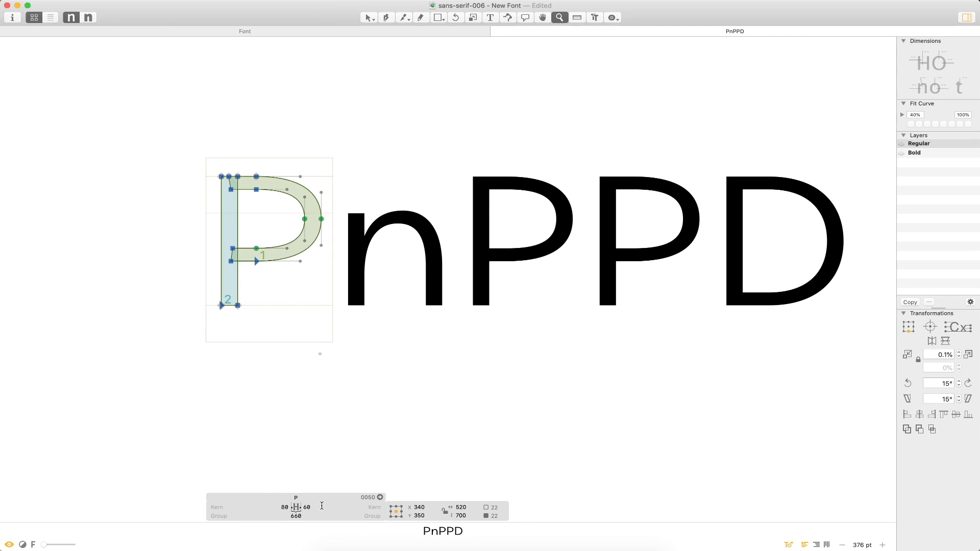
- Insert an R before the first P and paste the P's outlines into the empty R glyph
key("t")
type("R")
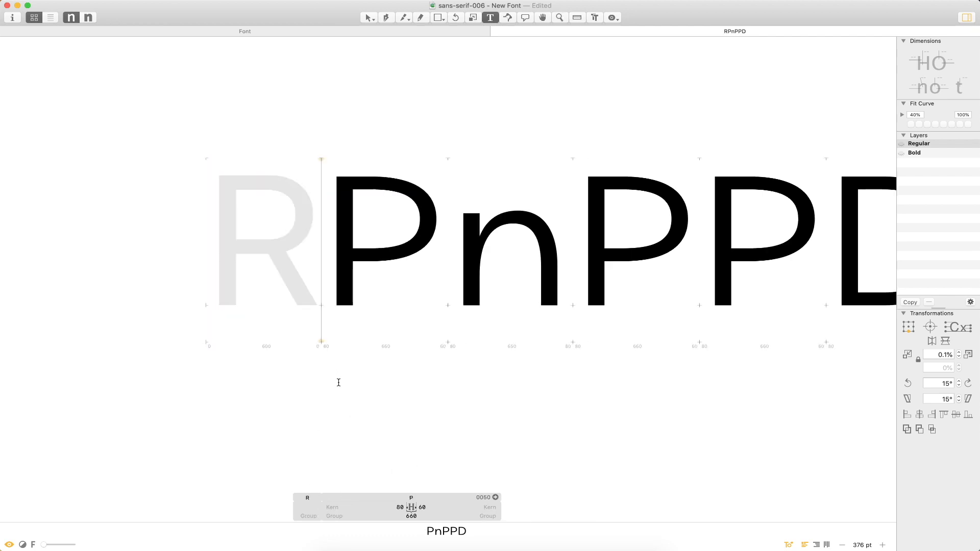
double_click(345, 296)
double_click(309, 306)
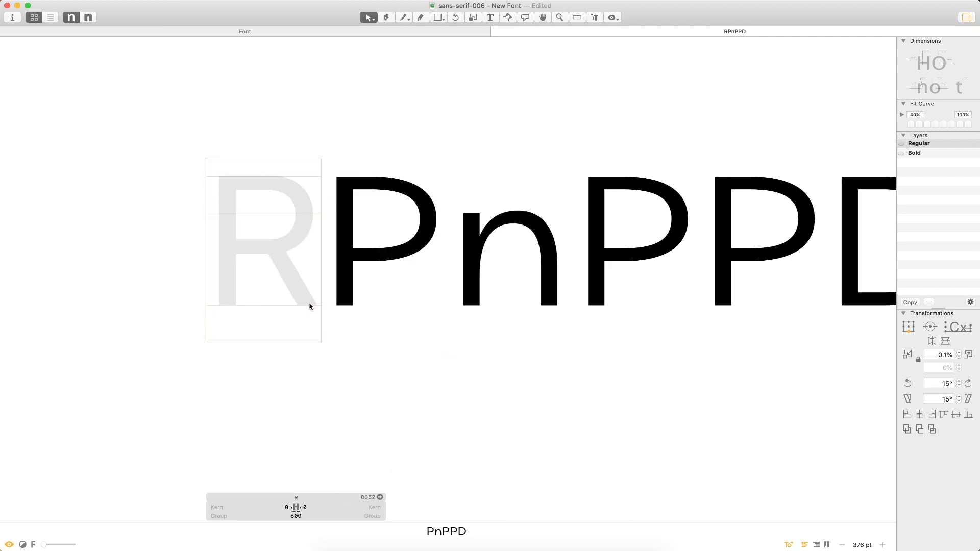
left_click(311, 301)
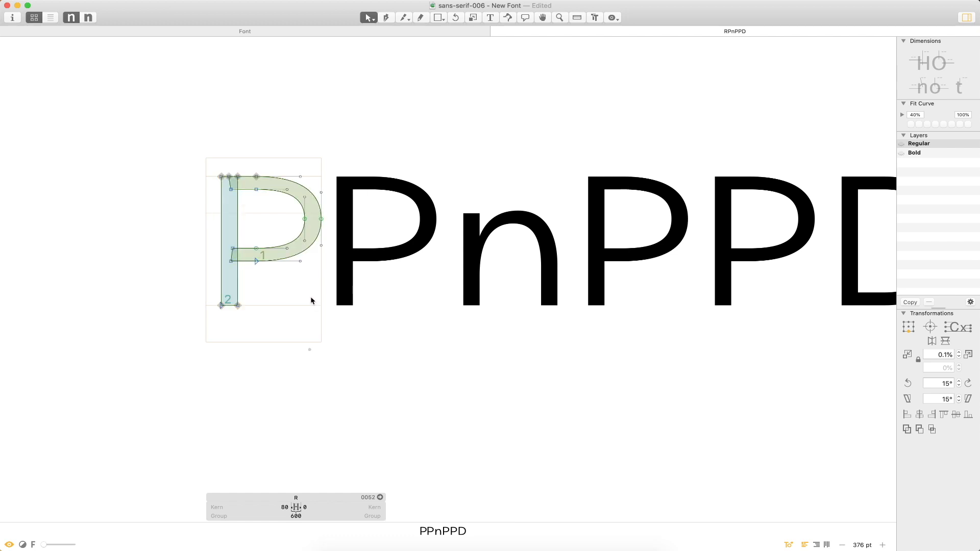
- Duplicate the R's vertical stem and place the copy under the outer side of the bowl
double_click(237, 294)
key("super+c")
key("super+v")
left_click_drag(237, 291, 310, 286)
- Shorten the copied stem by lowering its two top nodes to Y 203
left_click_drag(323, 158, 316, 247)
left_click(312, 185)
key("super+z")
left_click(328, 157)
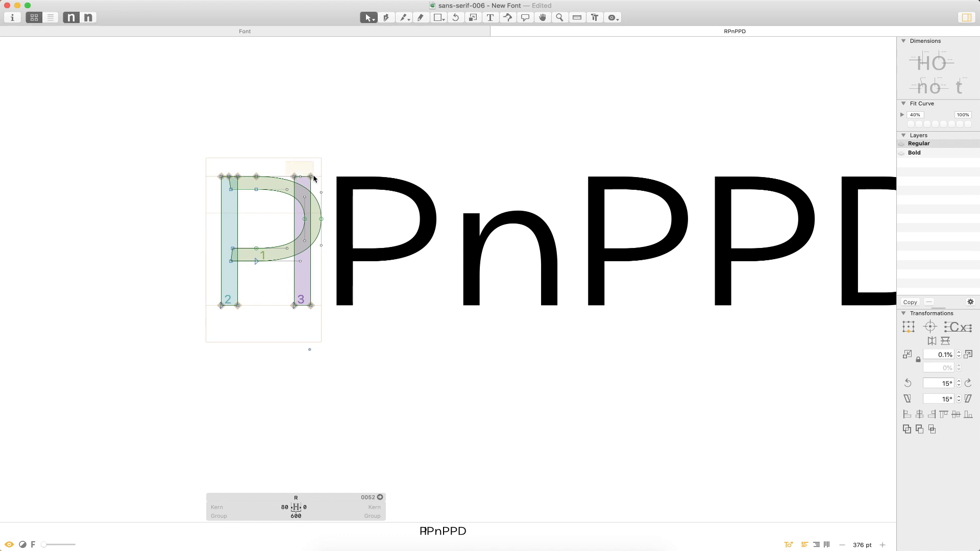
left_click_drag(312, 180, 311, 266)
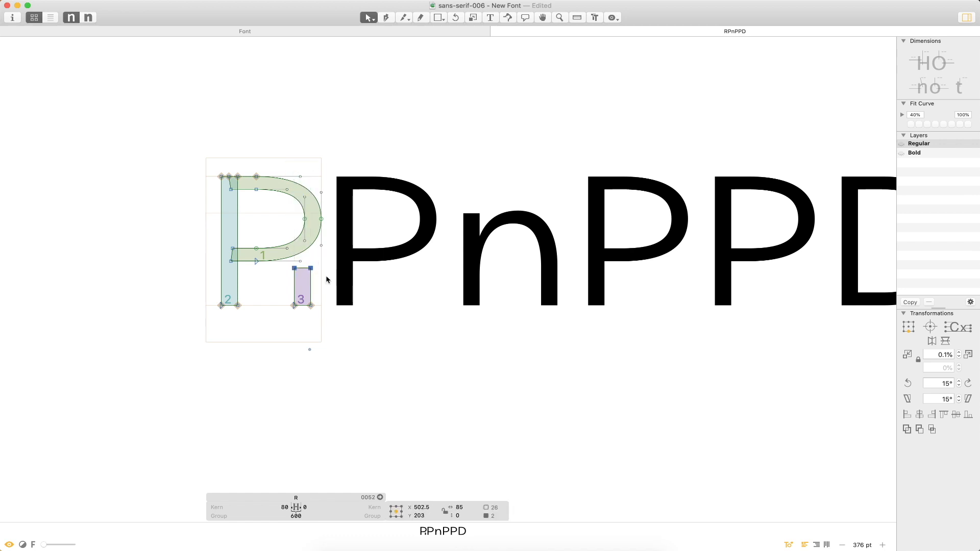
- Set the R's right sidebearing to 60
key("super+space")
key("space")
left_click_drag(406, 365, 347, 380)
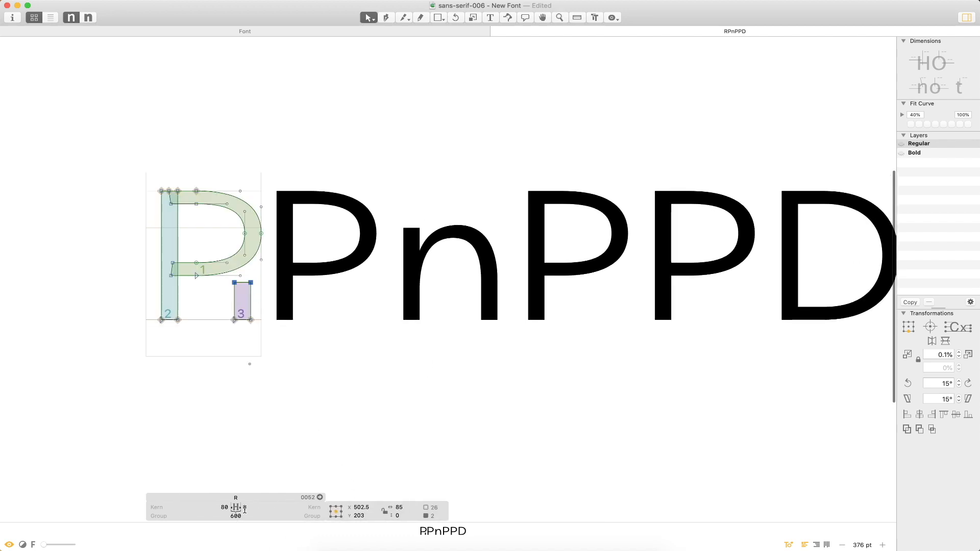
left_click(244, 508)
type("60")
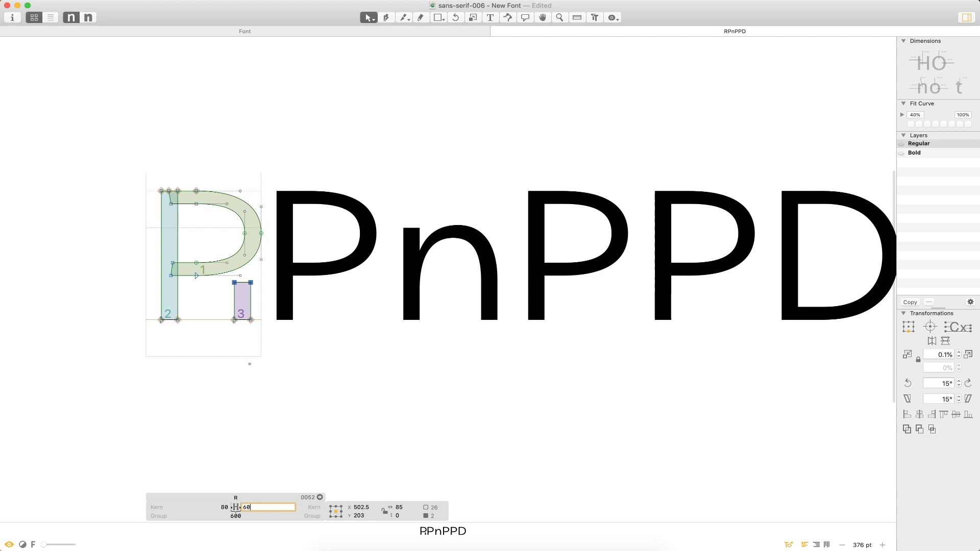
key("Return")
- Insert a lowercase t before the R
key("super+space")
left_click_drag(424, 108, 72, 441)
left_click(501, 383)
left_click_drag(476, 284, 409, 364)
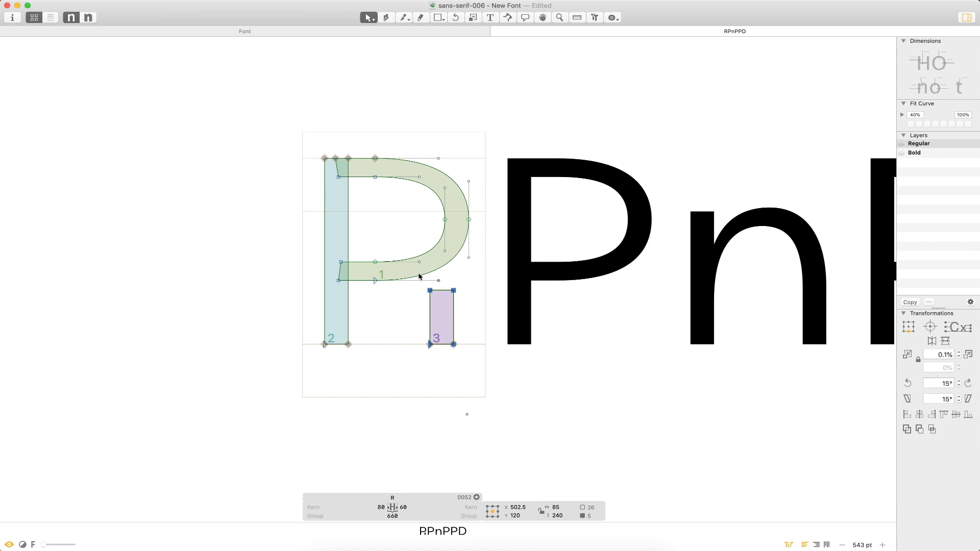
type("t")
type("t")
key("Escape")
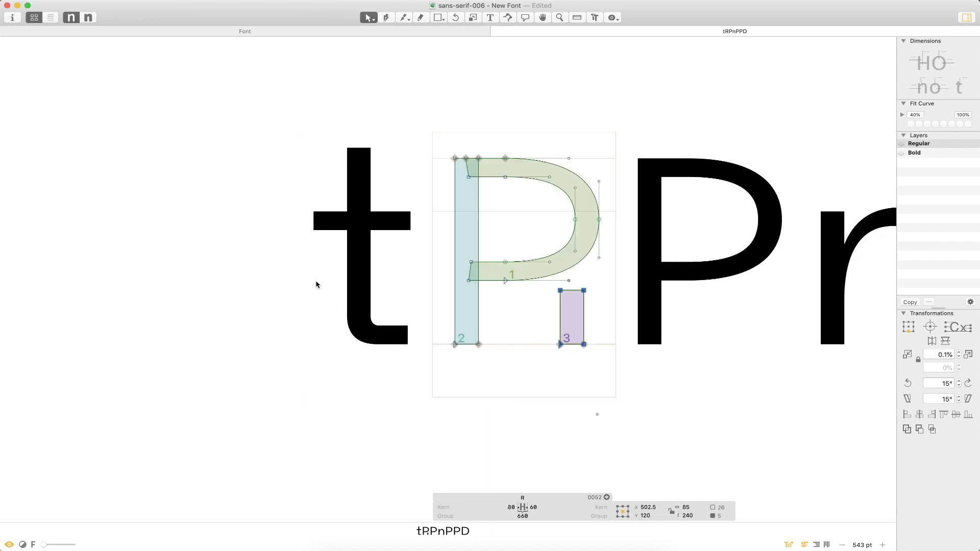
- Replace the t before the R with a lowercase l and copy the l's outline
key("t")
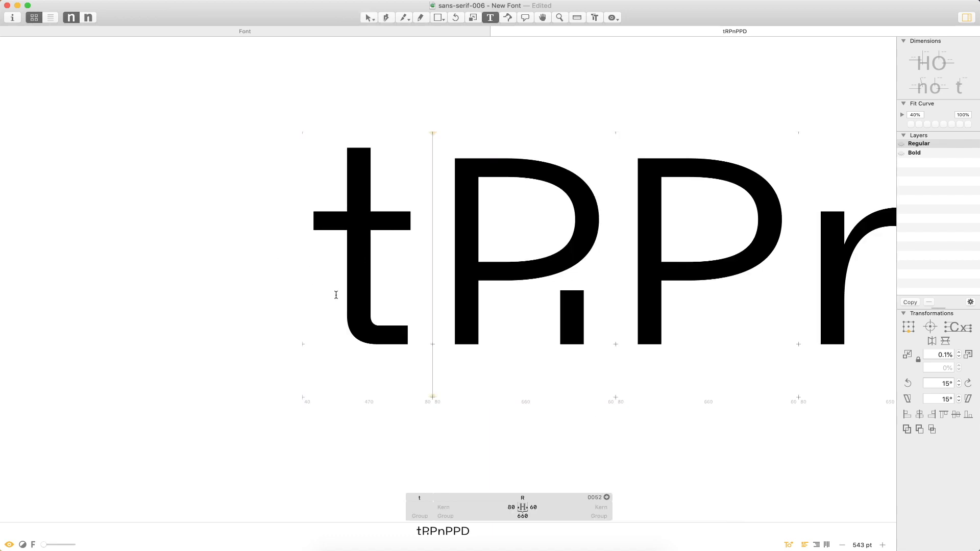
key("BackSpace")
type("l")
key("Escape")
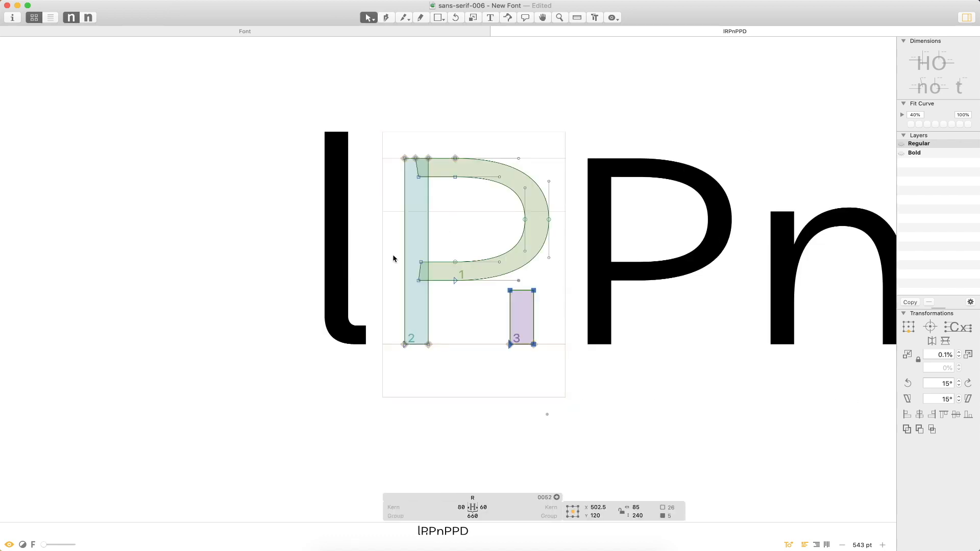
double_click(345, 295)
key("super+a")
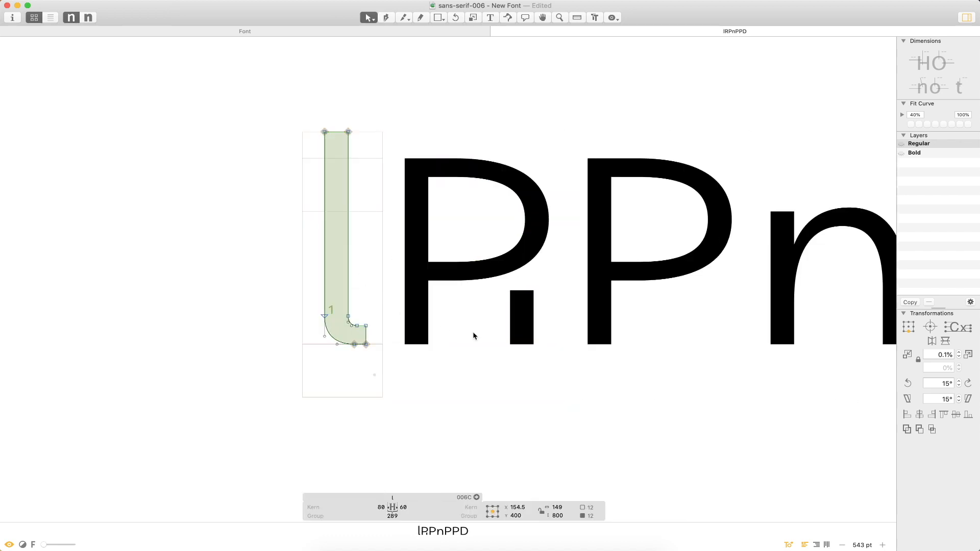
- Move the R's short stem aside below the baseline and paste the l's outline into the R
double_click(521, 324)
left_click_drag(511, 328, 372, 435)
key("super+v")
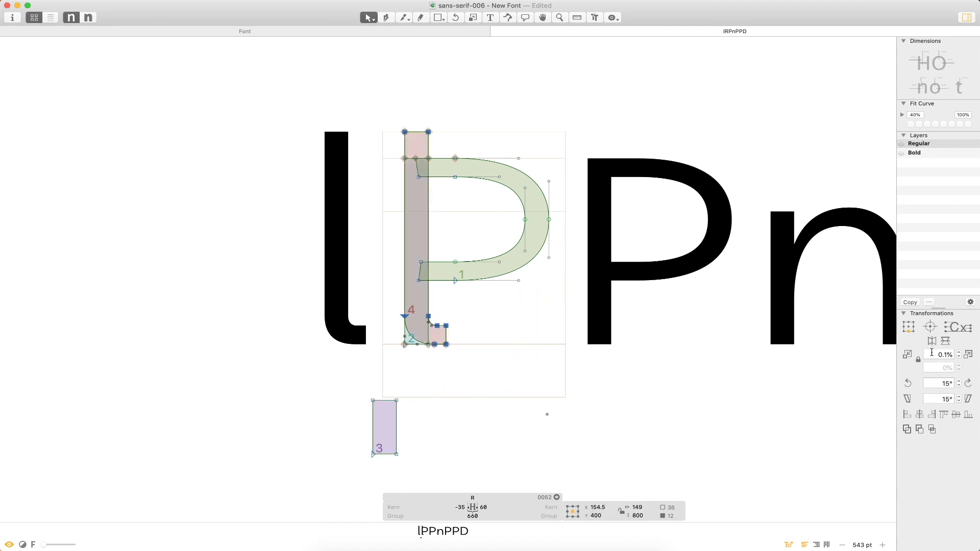
- Rotate the pasted l outline by 180° in 15° increments
triple_click(908, 382)
double_click(908, 383)
double_click(907, 382)
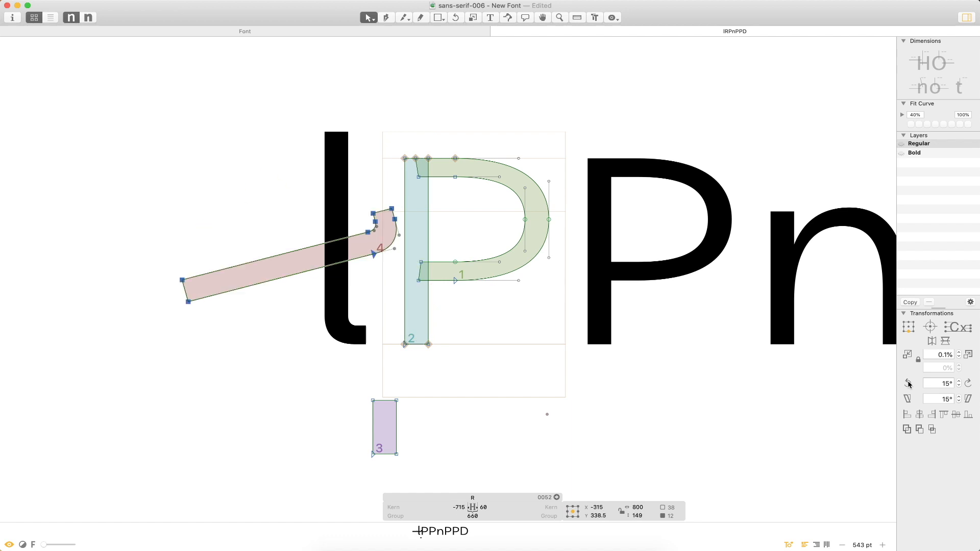
triple_click(908, 383)
left_click(908, 382)
left_click(908, 383)
- Place the rotated l outline as the R's leg, its hook aligned with the bowl's lower stroke
key("r")
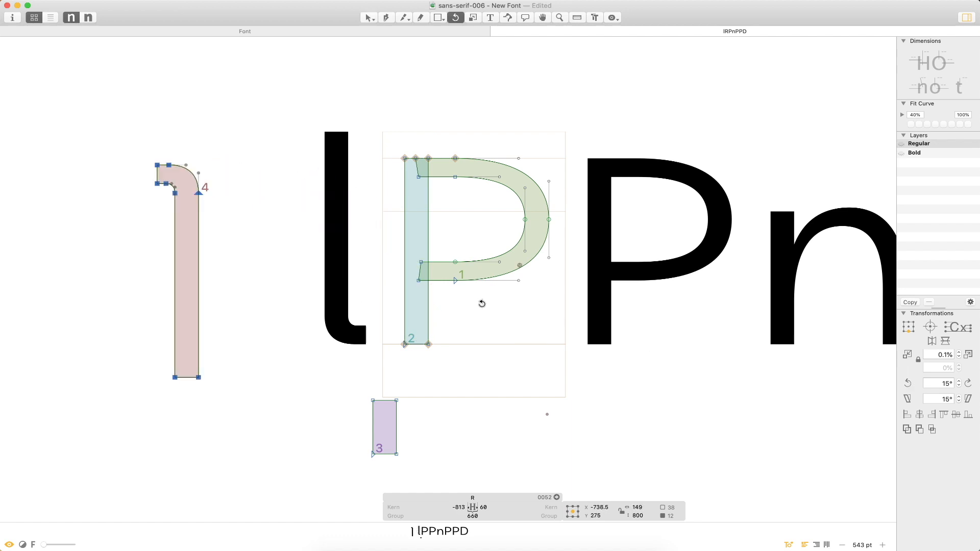
key("v")
left_click_drag(200, 312, 534, 367)
double_click(199, 315)
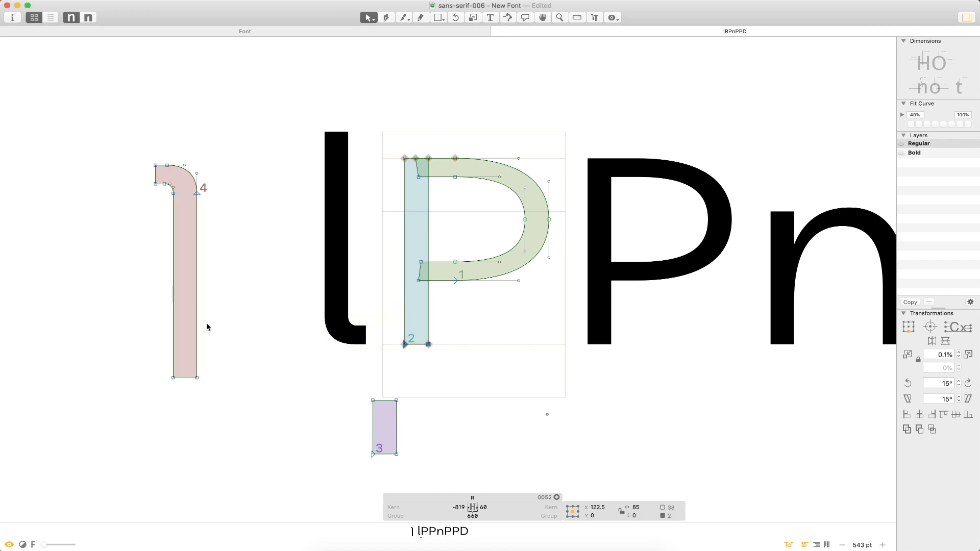
double_click(197, 337)
left_click_drag(197, 338, 541, 434)
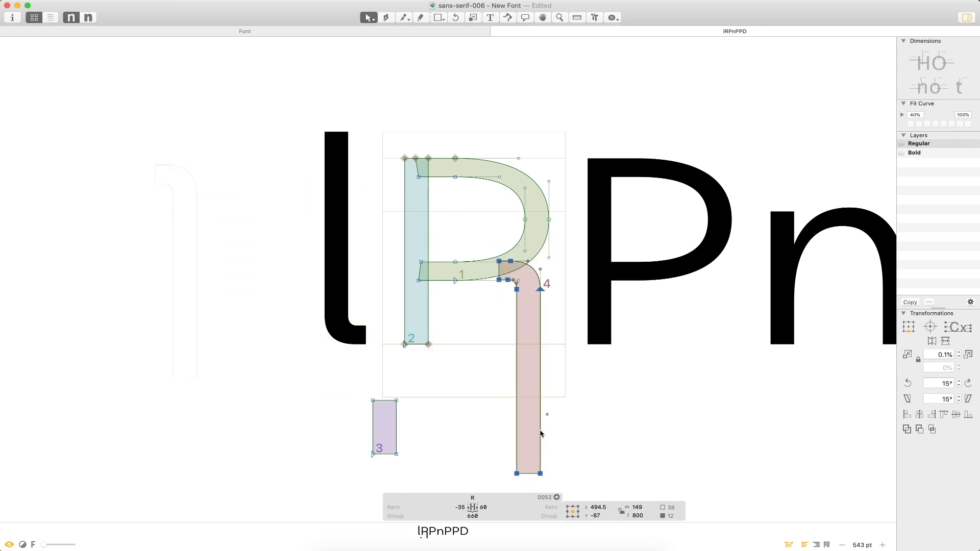
key("super+space")
left_click_drag(580, 220, 424, 367)
key("Down")
key("Down")
key("Down")
left_click(465, 309)
- Shorten the curved leg by raising its bottom nodes to the baseline
key("super+minus")
key("super+minus")
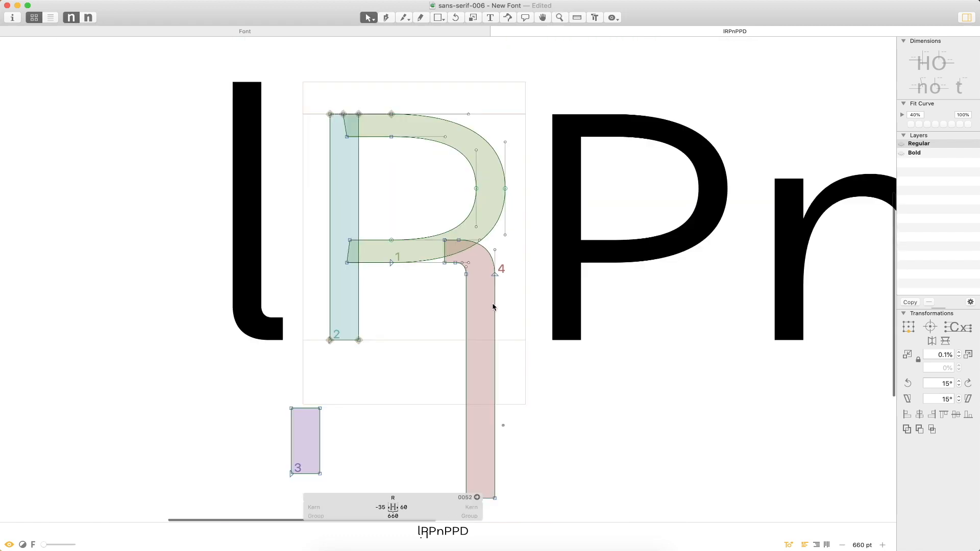
key("super+minus")
left_click_drag(501, 431, 484, 325)
left_click(476, 355)
key("super+space")
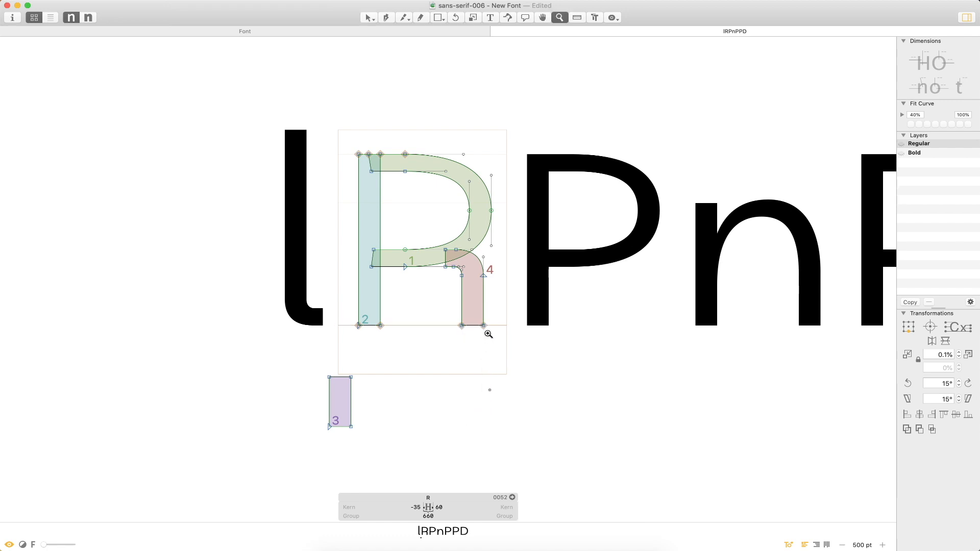
- Move the curved leg 20 units right, centring it at X 514.5
double_click(483, 325)
key("shift+Right")
key("shift+Right")
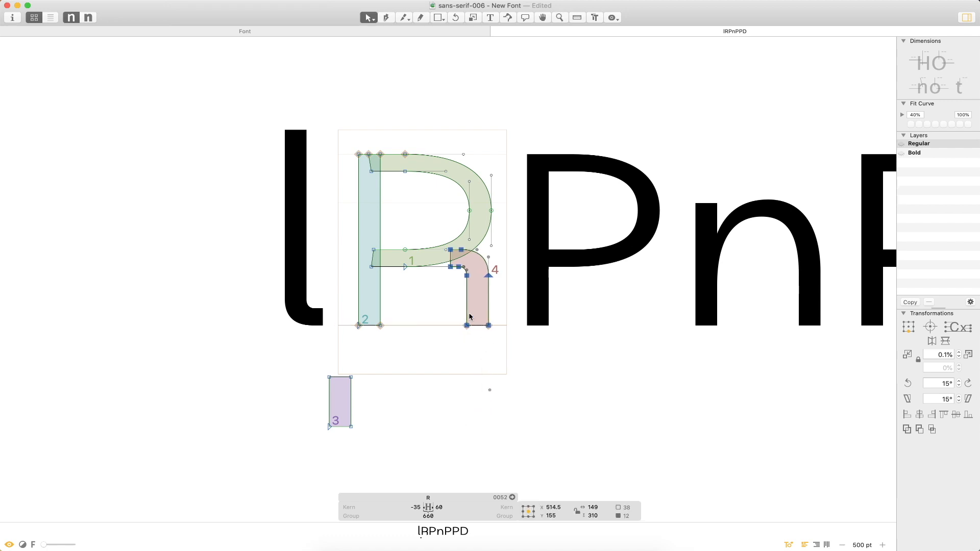
left_click(447, 364)
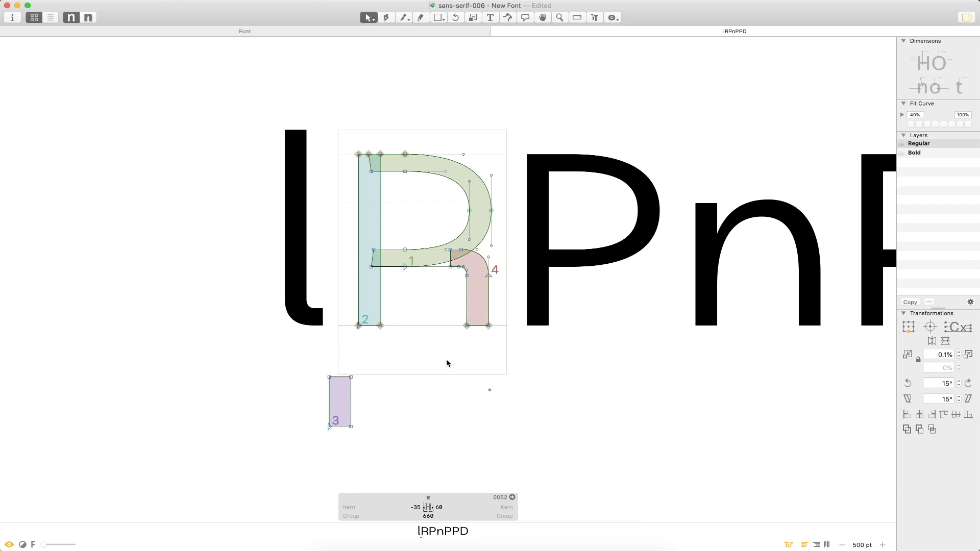
- Delete the curved leg and move the short straight stem back under the R's bowl
double_click(480, 289)
key("Delete")
double_click(350, 432)
left_click(355, 416)
double_click(351, 416)
left_click_drag(353, 419, 472, 315)
double_click(354, 402)
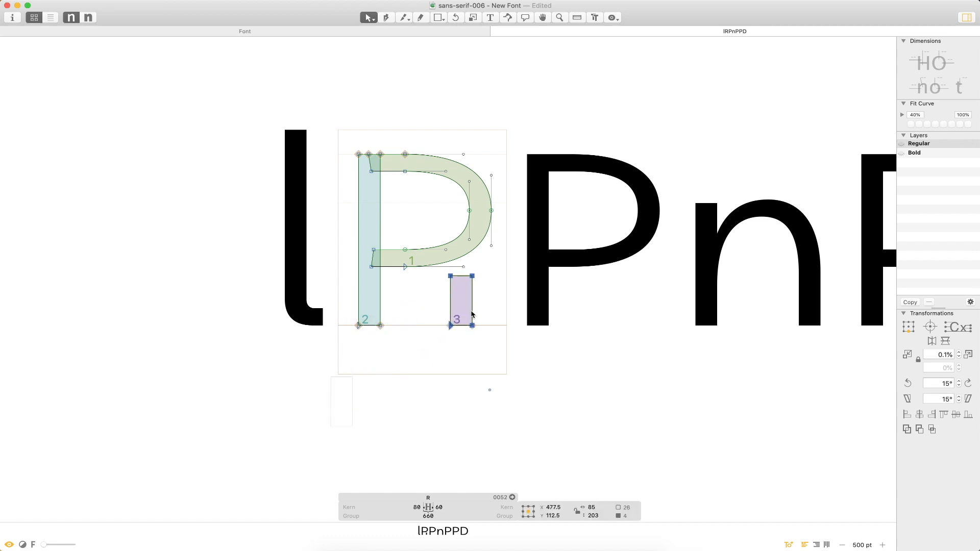
- Align the short stem's bottom with the baseline, centred at X 482.5, and select its top nodes
key("super+space")
left_click_drag(560, 209, 307, 393)
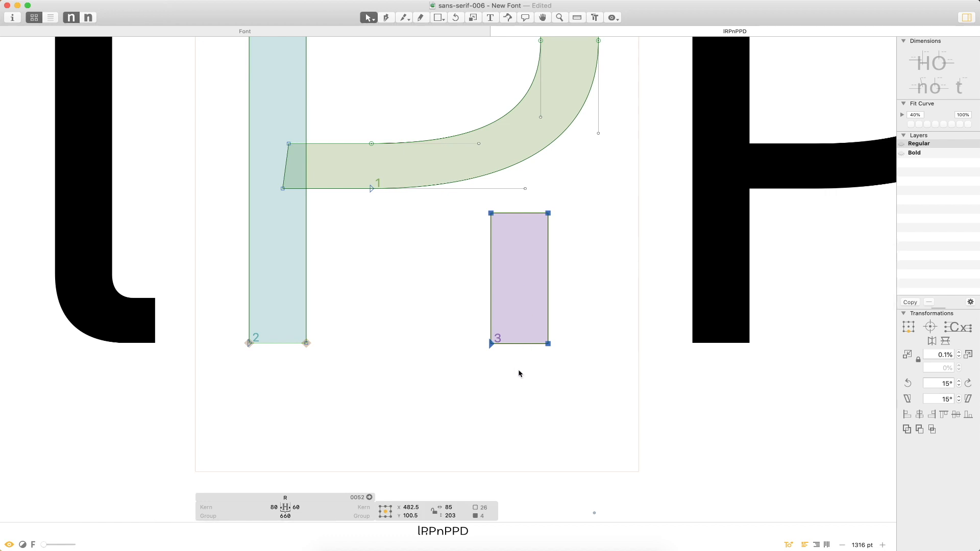
key("Up")
left_click_drag(594, 199, 466, 237)
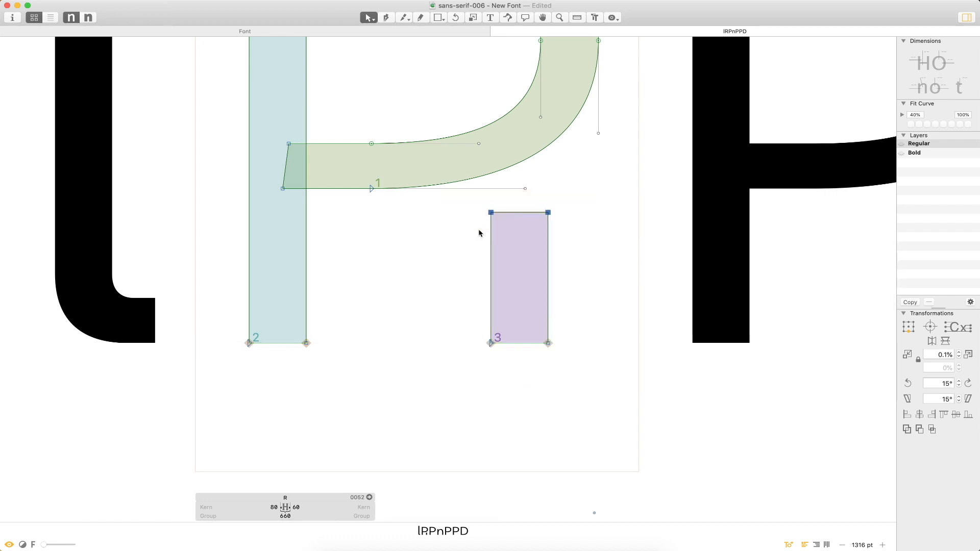
- Look over the font's existing glyphs and insert an M between the l and the R
left_click(240, 32)
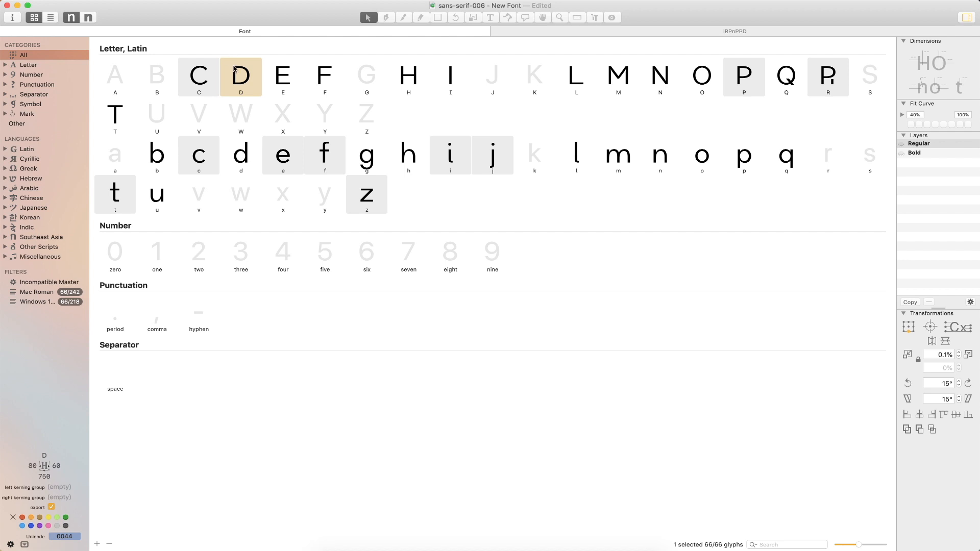
left_click(531, 34)
left_click(278, 190)
type("M")
key("Escape")
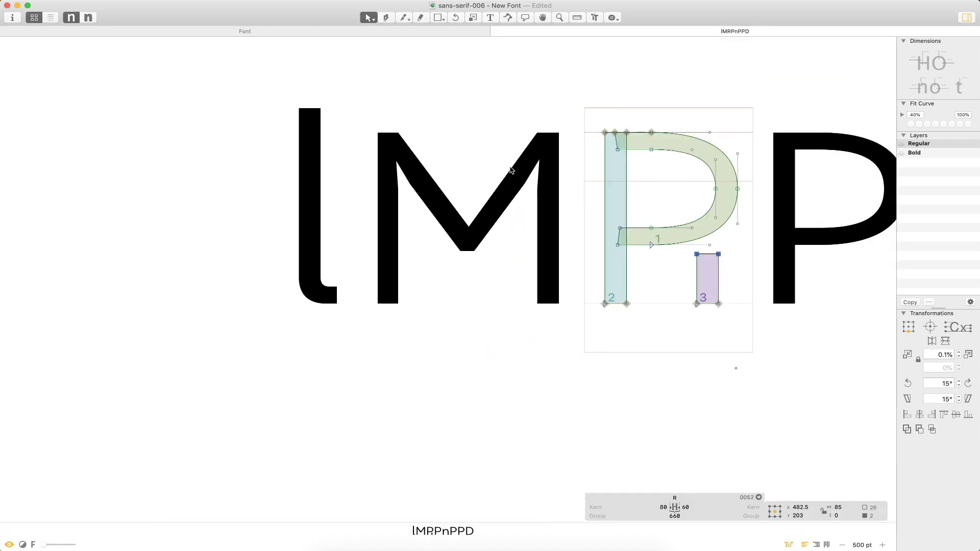
- Copy the M's left diagonal stroke and paste it into the R
double_click(199, 226)
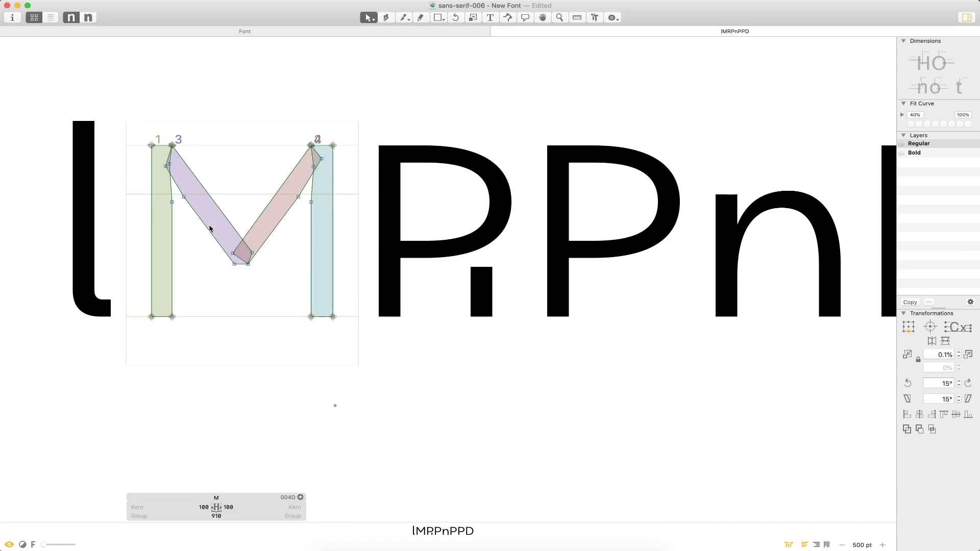
left_click(219, 251)
double_click(476, 282)
key("super+v")
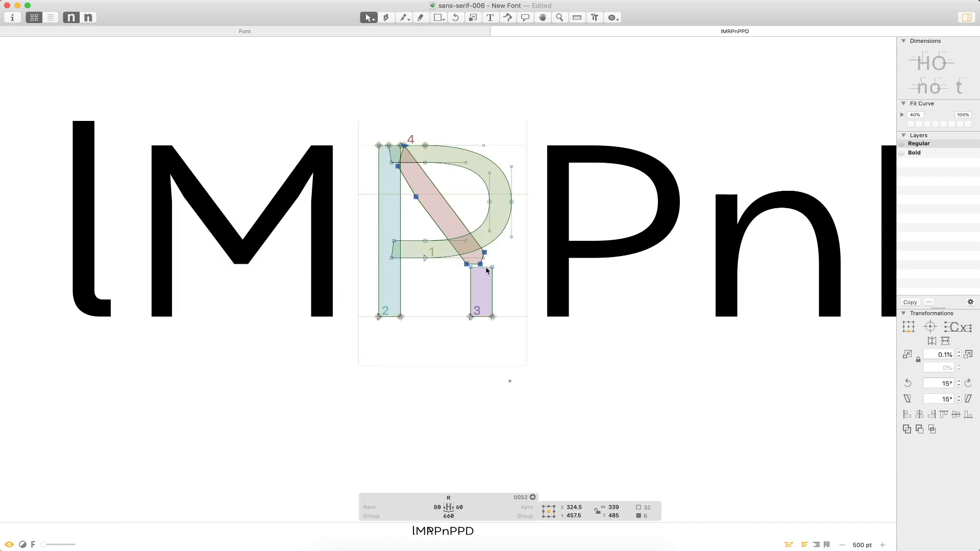
- Move the pasted diagonal down across the bowl and short stem, centred at X 443.5, Y 150.5
left_click_drag(458, 216, 469, 295)
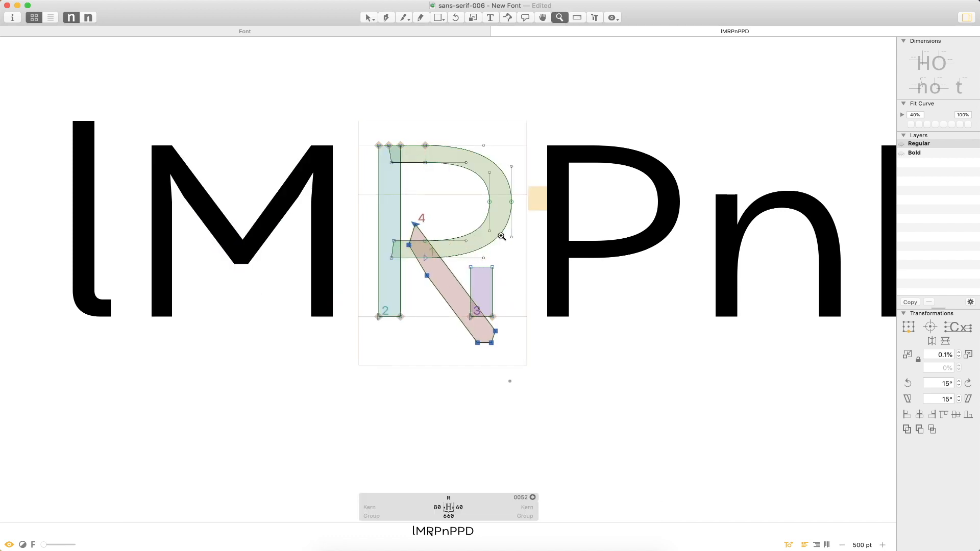
scroll(461, 284, "up", 5)
mouse_move(537, 367)
left_mouse_down()
mouse_move(591, 370)
mouse_move(581, 376)
left_mouse_up()
left_click(541, 353)
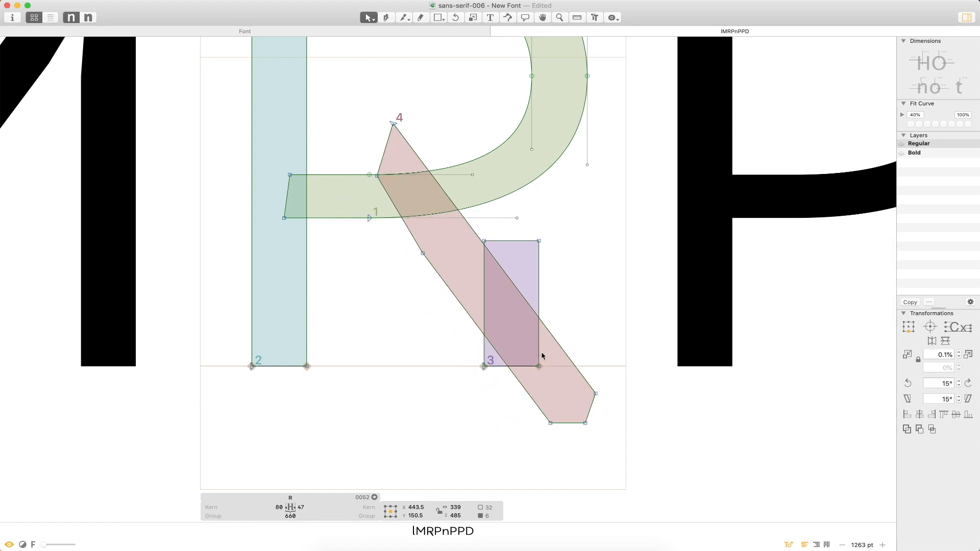
left_click(539, 367)
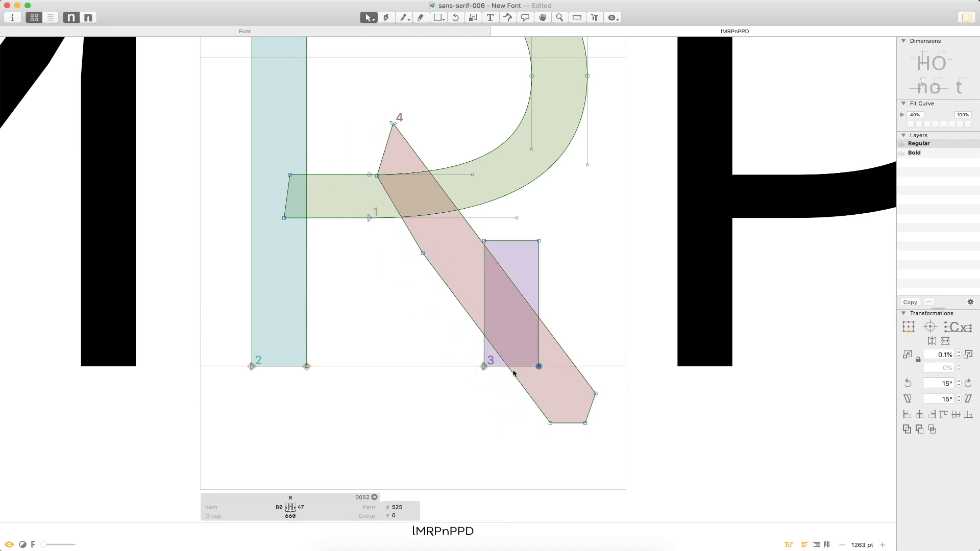
- Move the short stem's two bottom nodes along the baseline to the diagonal's right edge, centred at X 538.5, Y 0
left_click(484, 366, "shift")
left_click_drag(484, 367, 517, 369)
key("super+space")
left_click_drag(606, 340, 522, 392)
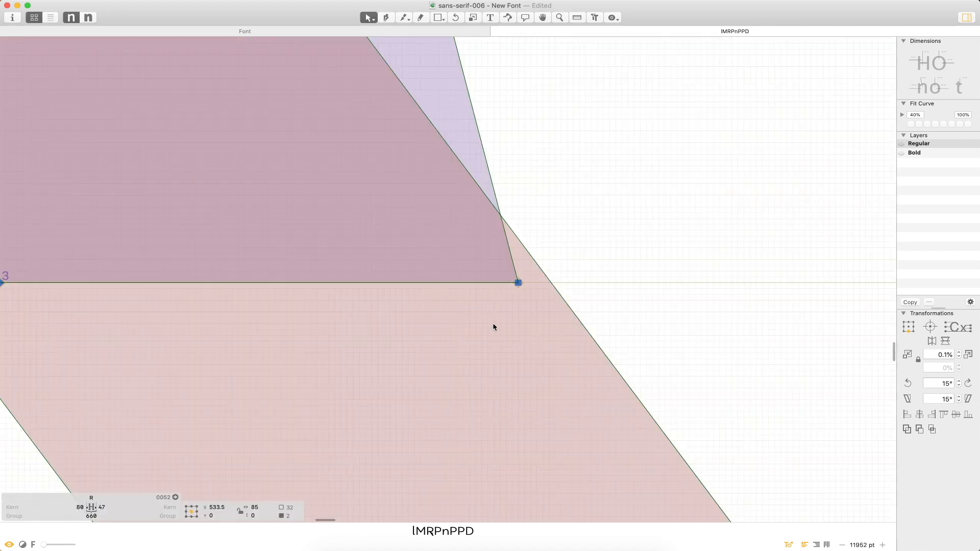
key("Right")
key("Right")
key("Right")
key("Right")
key("Right")
key("Right")
key("Left")
key("super+minus")
key("super+minus")
key("super+minus")
key("space")
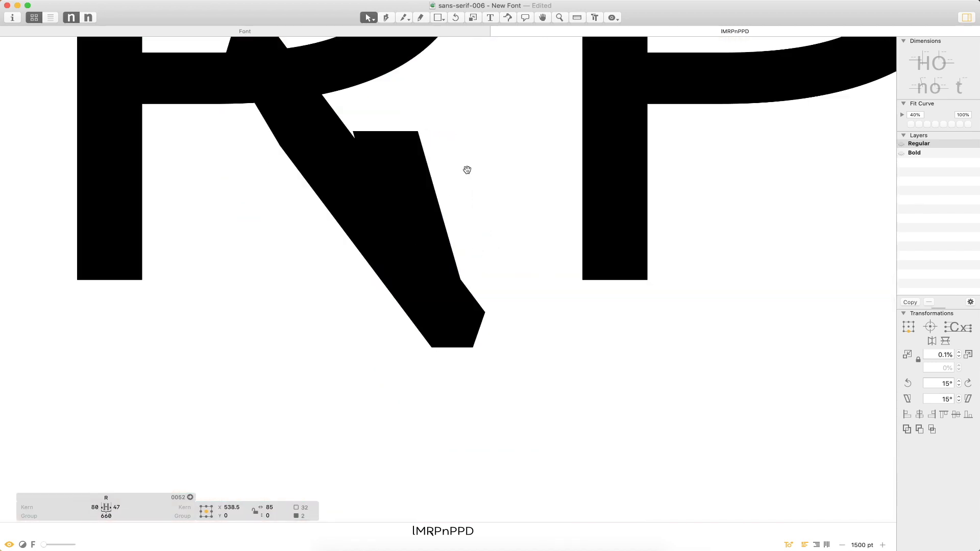
- Slant the short stem by moving its two top nodes onto the diagonal's right edge, centred at X 393.5, Y 203
left_click_drag(434, 129, 487, 228)
left_click(472, 231)
left_click(408, 231, "shift")
left_click_drag(407, 231, 337, 243)
key("super+space")
left_click_drag(450, 198, 365, 296)
key("Left")
key("Right")
key("Right")
key("Left")
key("Right")
key("super+0")
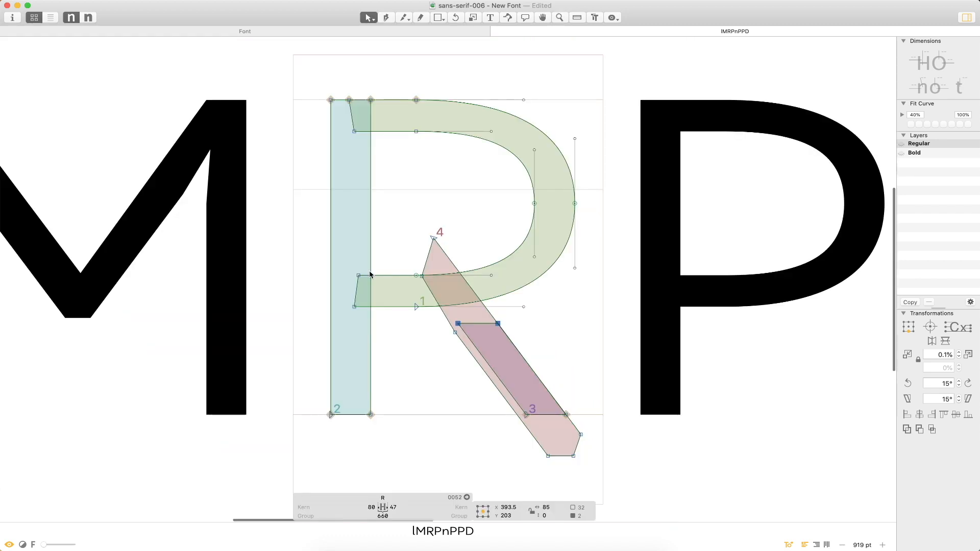
- Widen the leg by moving its two left nodes to the diagonal's left edge, with the upper node at X 332, Y 203
key("super+space")
left_click_drag(628, 222, 371, 488)
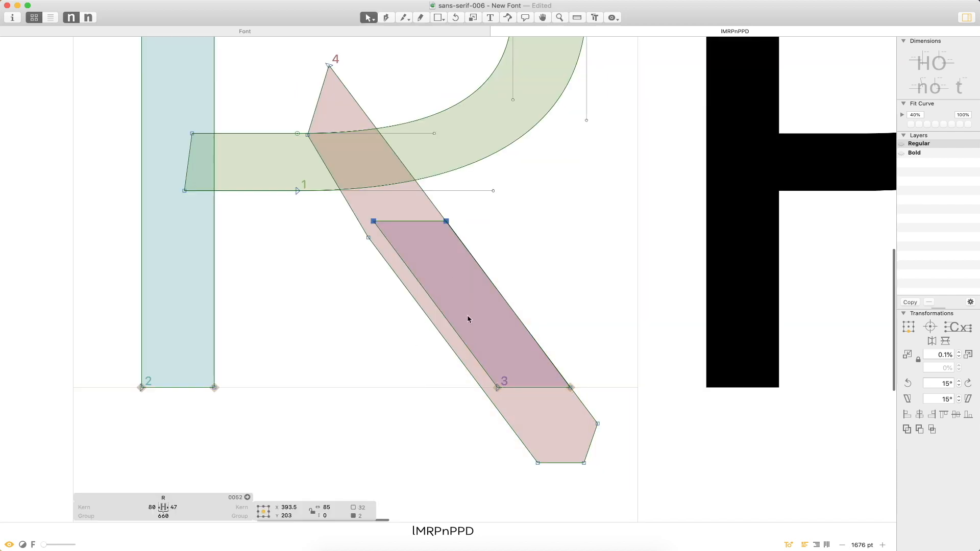
left_click(498, 387)
key("super+space")
left_click_drag(481, 405, 501, 362)
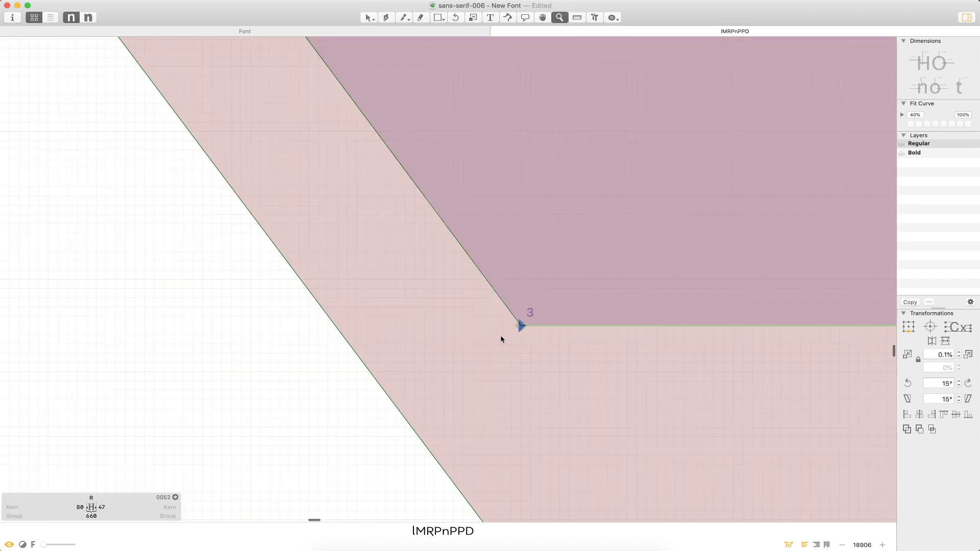
left_click(357, 337)
left_click(520, 325)
key("super+minus")
key("super+minus")
key("super+minus")
key("space")
left_click_drag(327, 125, 378, 278)
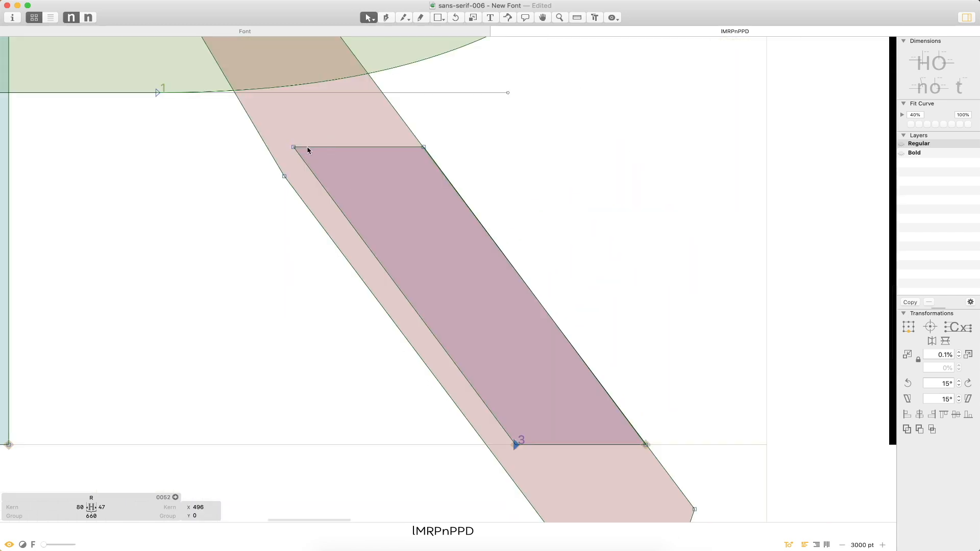
left_click(294, 147, "shift")
key("super+space")
left_click_drag(593, 386, 391, 501)
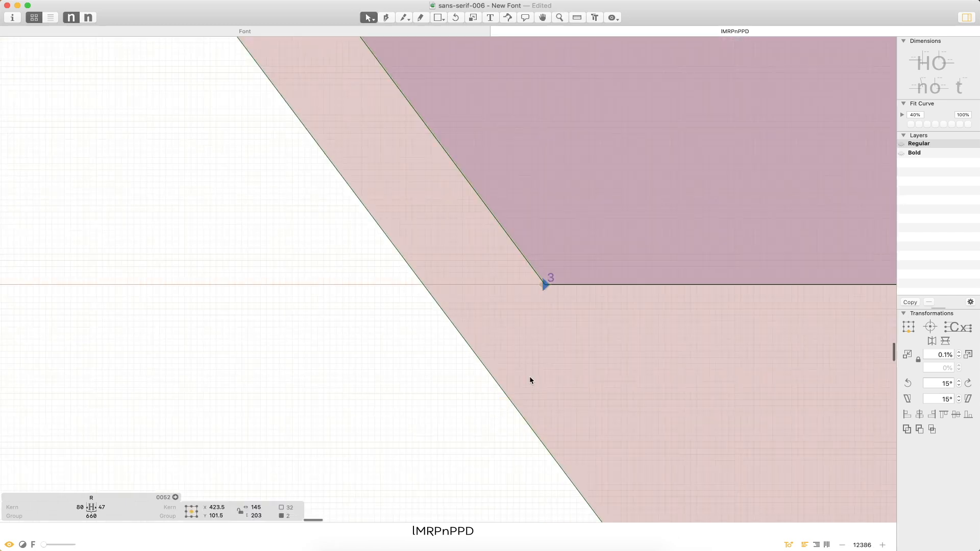
left_click_drag(542, 284, 425, 284)
key("super+minus")
key("super+minus")
key("super+minus")
key("space")
left_click_drag(458, 151, 560, 292)
left_click(518, 272)
left_click_drag(436, 274, 405, 273)
key("super+z")
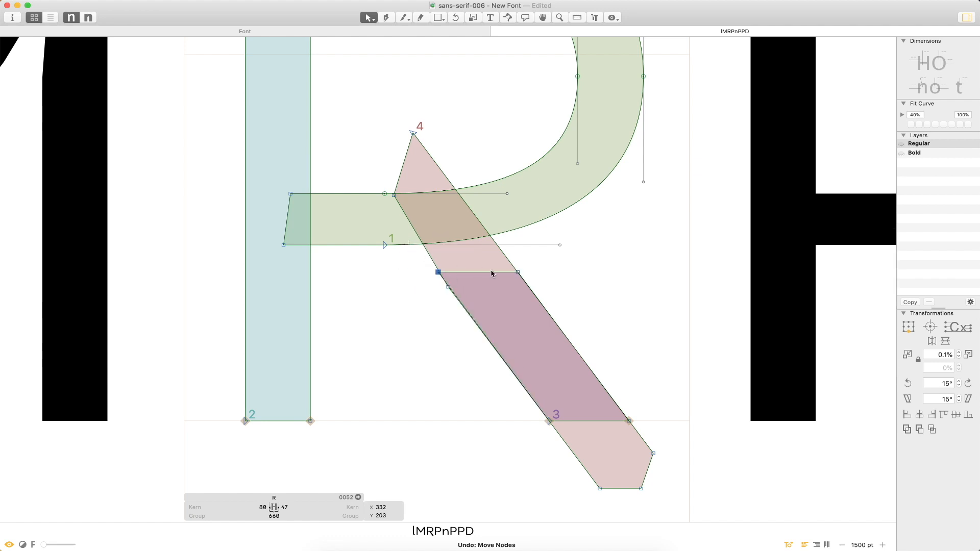
- Extend the leg's top edge up along the diagonal into the bowl and move the pasted diagonal out beneath the M
left_click(517, 275, "shift")
left_click_drag(518, 276, 480, 223)
double_click(468, 203)
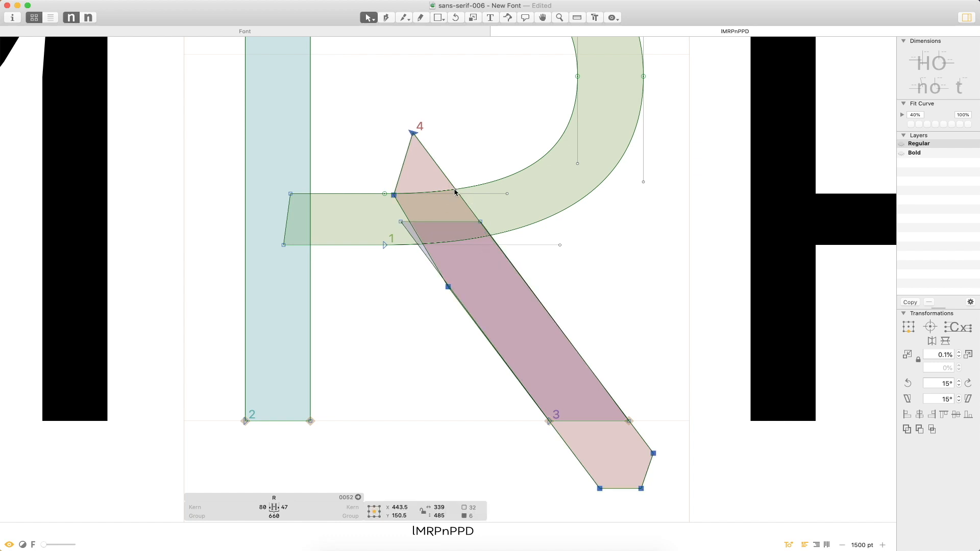
key("super+minus")
key("super+minus")
left_click_drag(449, 235, 128, 306)
left_click(274, 310)
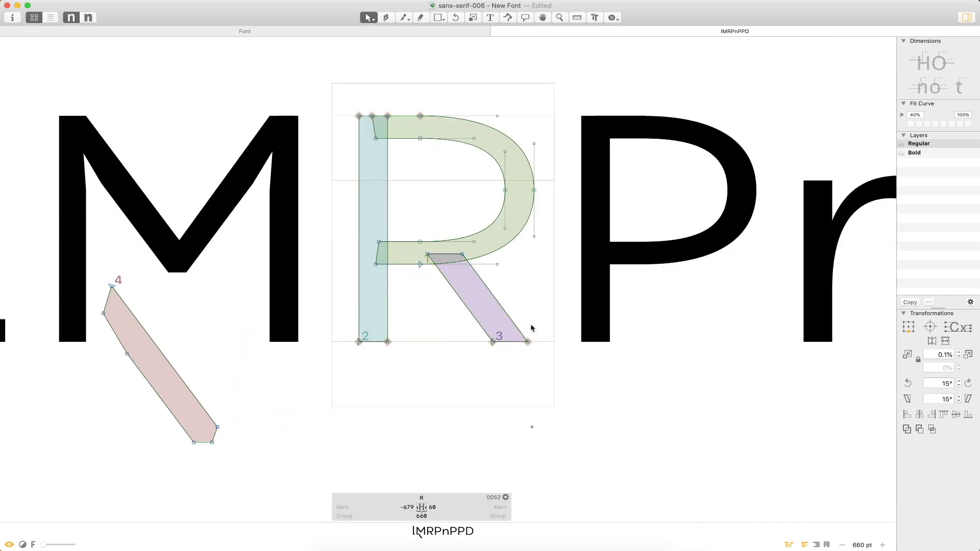
- Insert a second R after the existing R in the line of letters
key("t")
left_click(534, 375)
type("R")
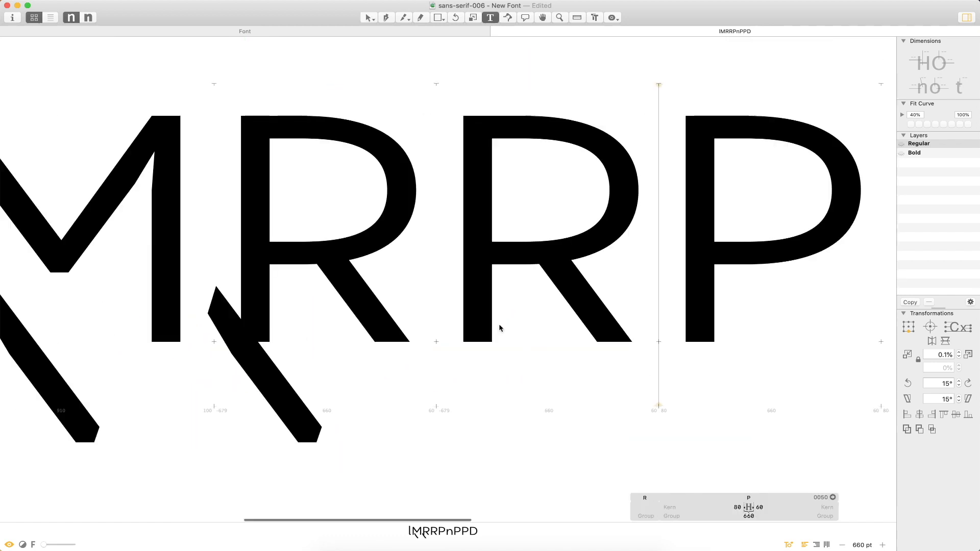
key("Escape")
- Open the first R for editing and move its leg right, centred at X 472, Y 136
double_click(403, 332)
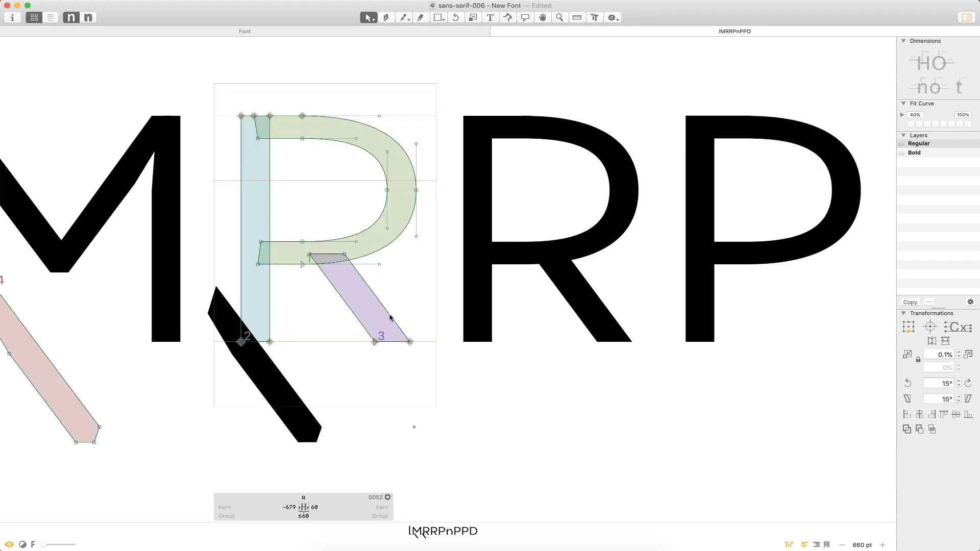
double_click(390, 314)
key("shift+Right")
key("shift+Right")
key("shift+Right")
key("shift+Right")
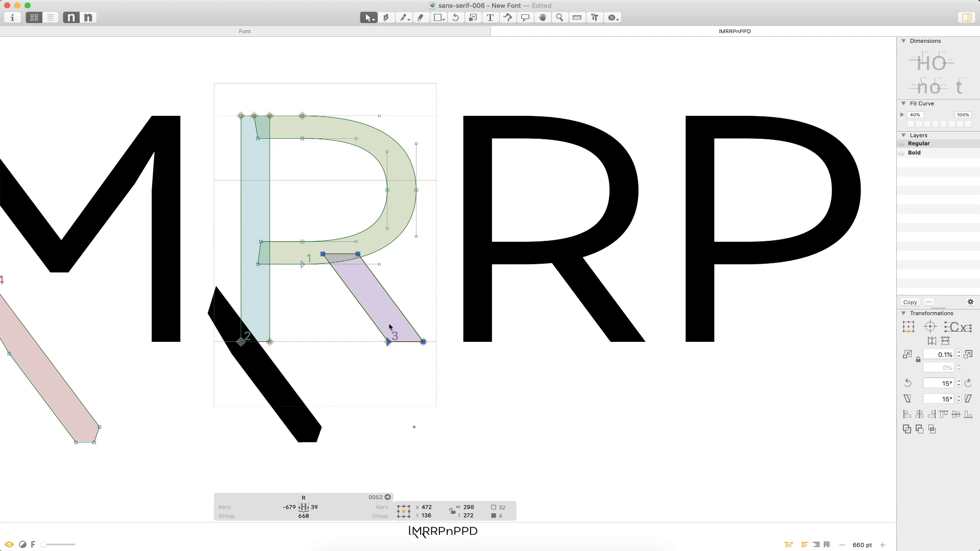
left_click(296, 401)
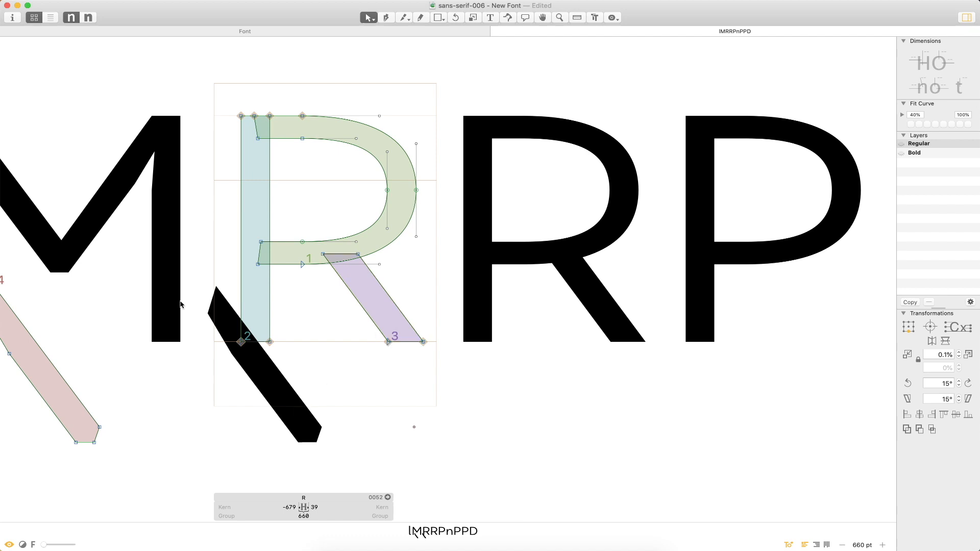
- Delete the leftover pasted diagonal from the R
double_click(89, 411)
key("BackSpace")
key("super+minus")
key("super+minus")
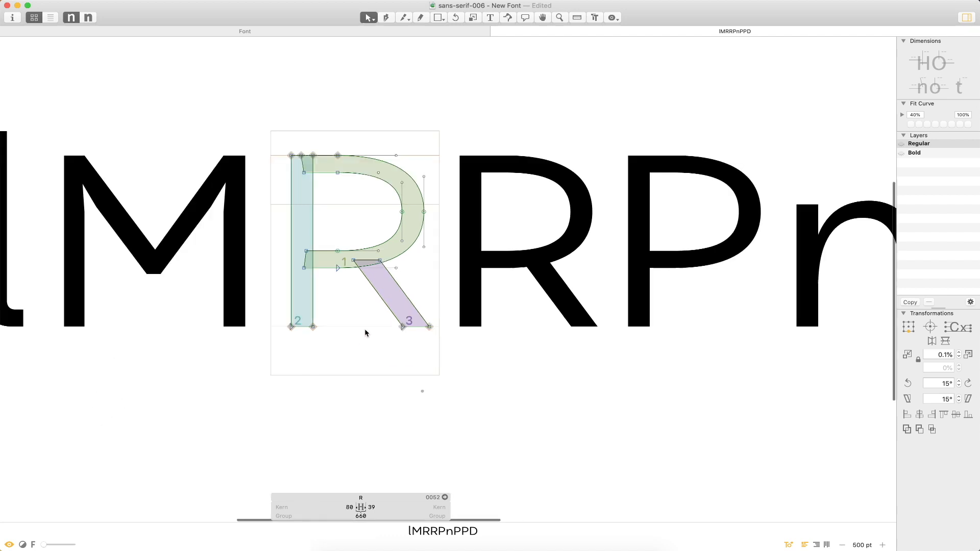
- Examine the R's proportions beside the other letters with the whole line reduced to 100 pt
left_click_drag(552, 249, 445, 256)
key("t")
double_click(461, 278)
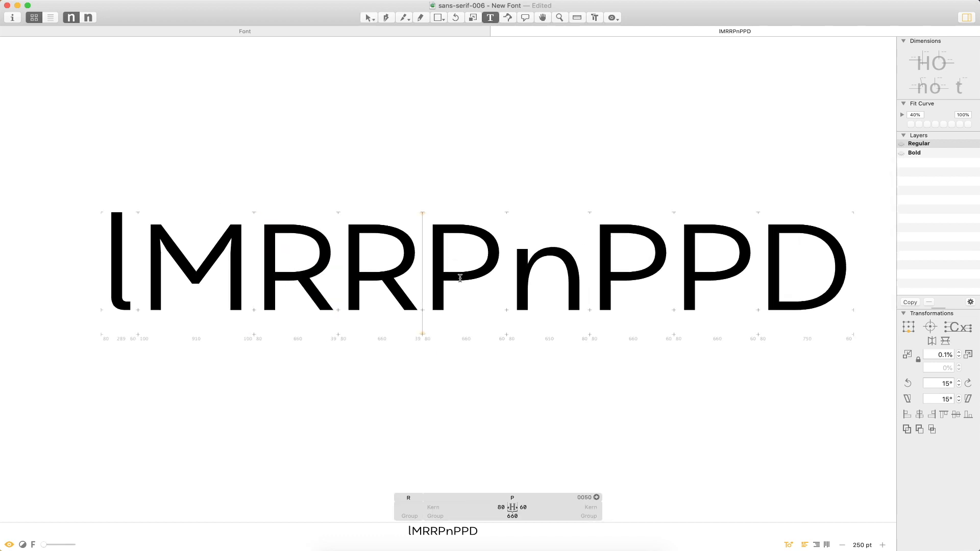
key("super+minus")
key("super+minus")
key("t")
left_click(633, 271)
key("Escape")
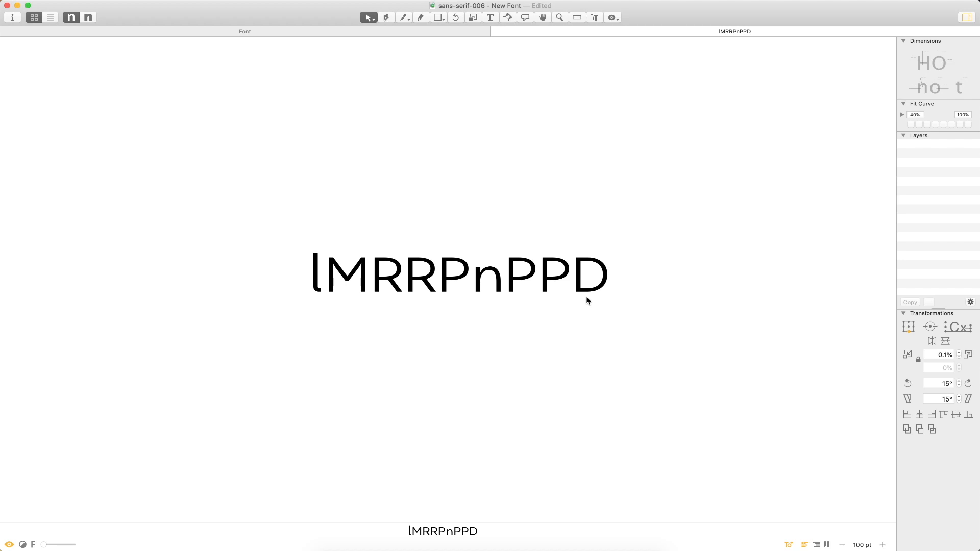
- Move the leg in the second R farther right, centred at X 482, Y 136
key("z")
left_click(477, 214)
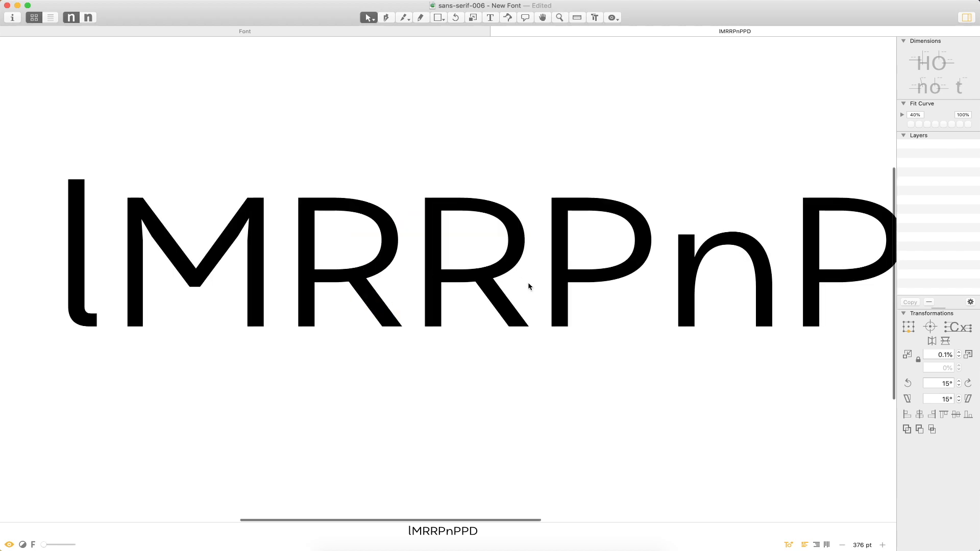
double_click(520, 317)
left_click(522, 317)
key("shift+Right")
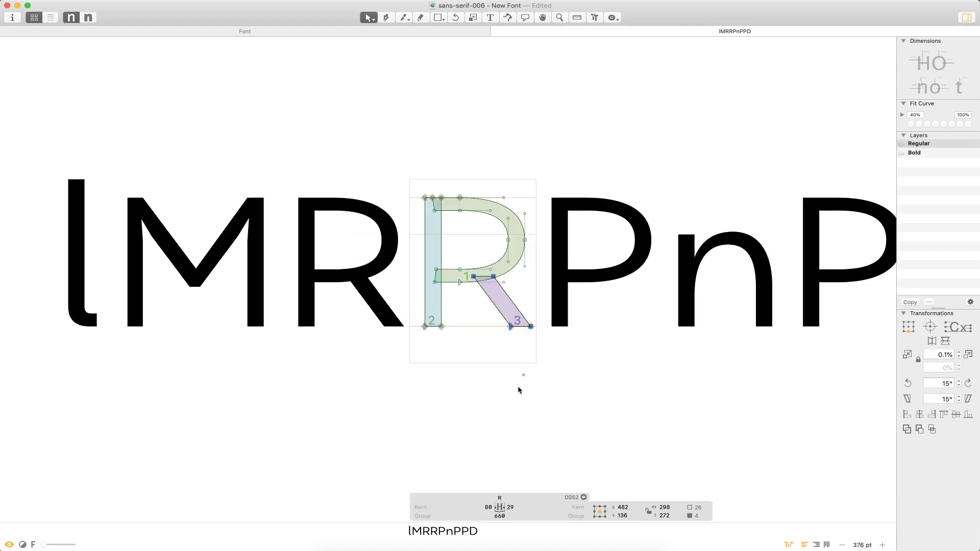
key("Escape")
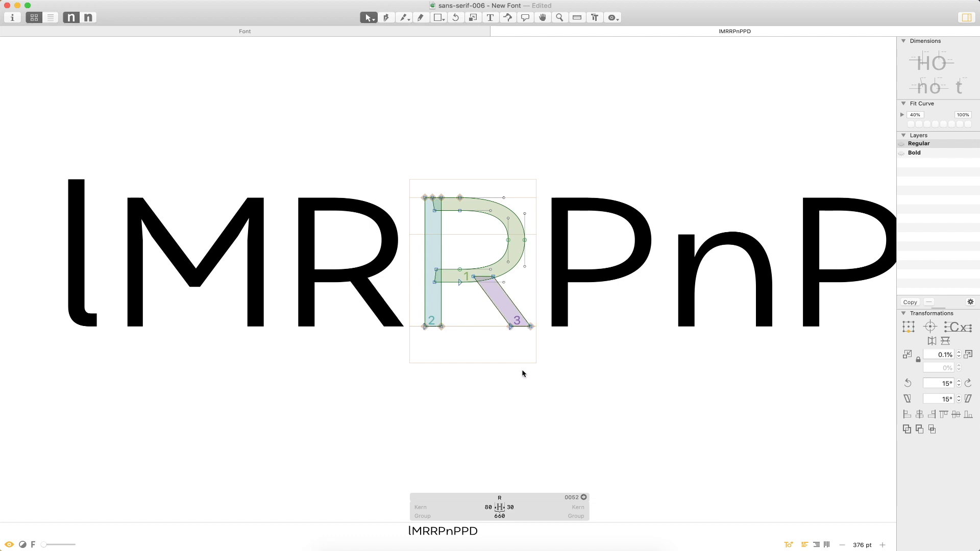
- Narrow the R's bowl by moving its curve nodes 10 units left, centred at X 421, Y 470
key("t")
key("super+minus")
key("super+minus")
key("super+minus")
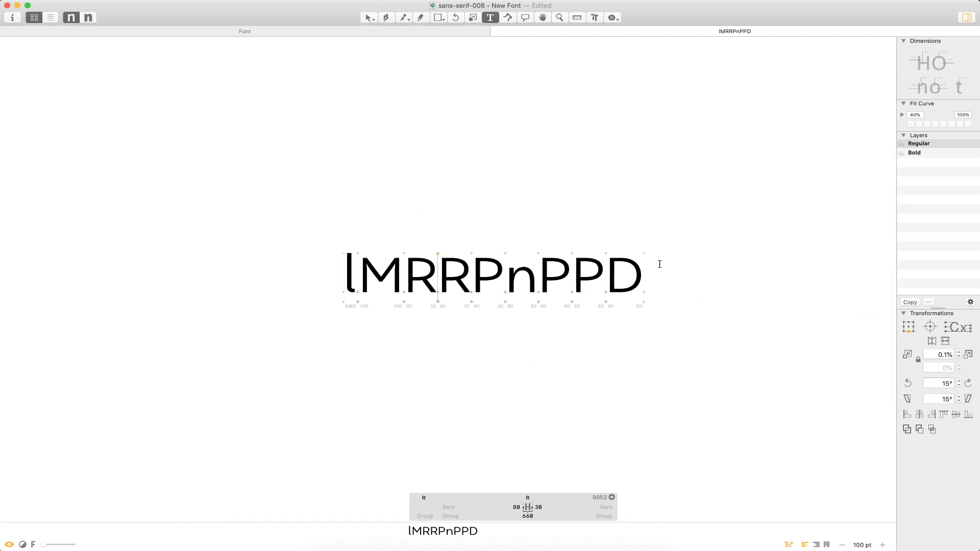
left_click(661, 263)
key("Escape")
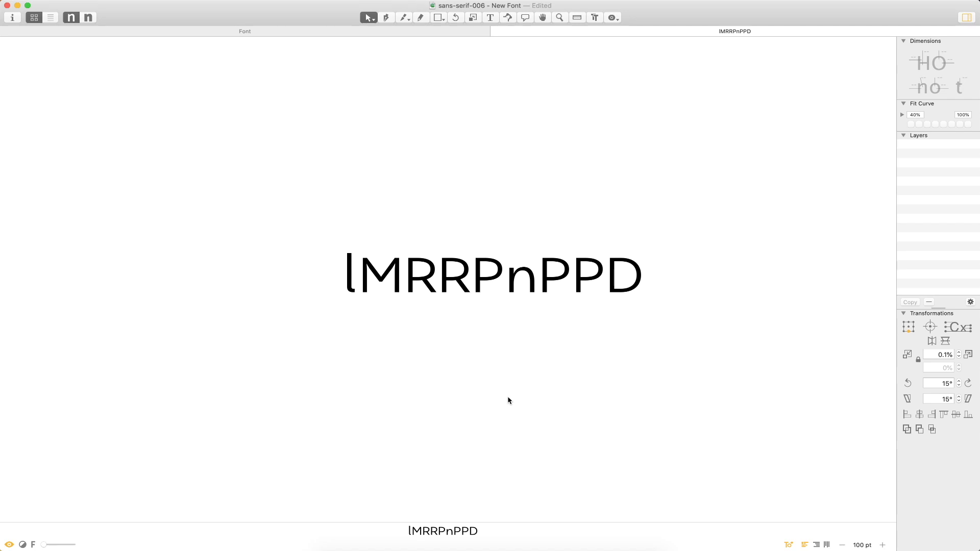
key("super+space")
left_click_drag(401, 328, 527, 225)
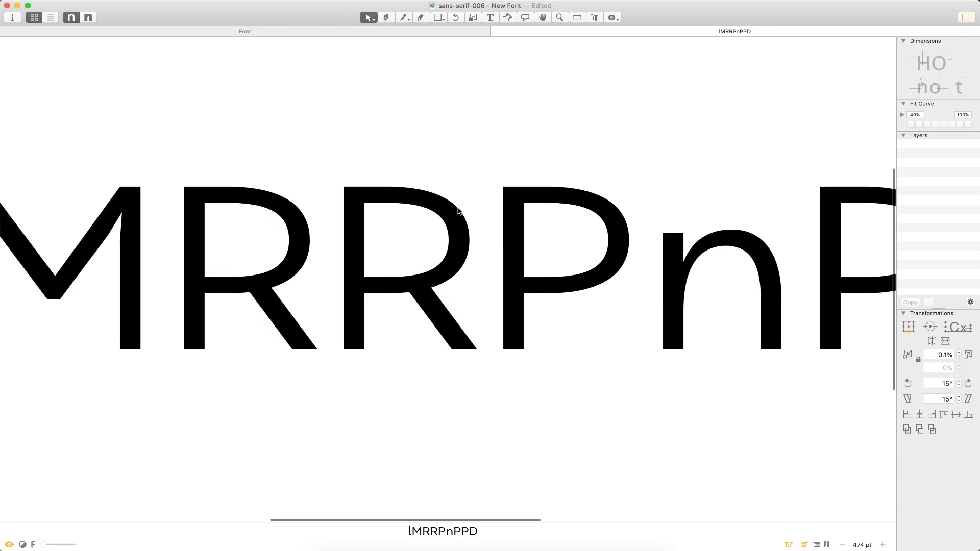
double_click(455, 230)
left_click_drag(476, 164, 377, 221)
left_click_drag(473, 234, 425, 255, "shift")
left_click_drag(385, 291, 386, 319, "shift")
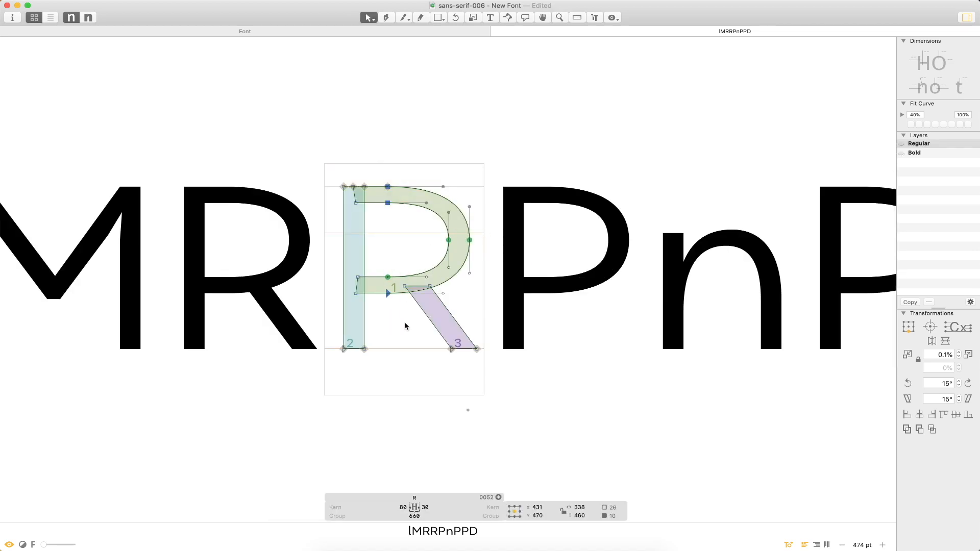
key("shift+Left")
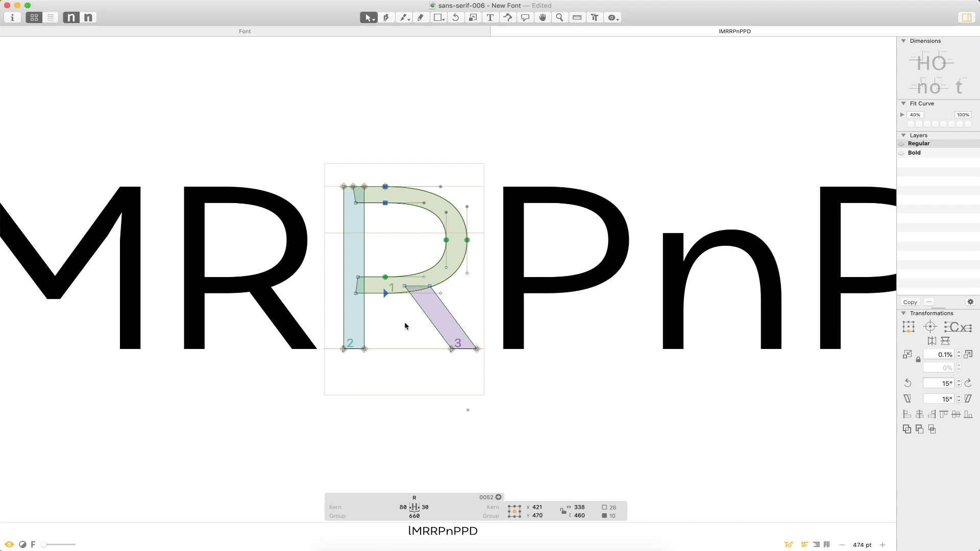
- Close the tab with the line of test letters, return to the font overview and save the font
key("super+0")
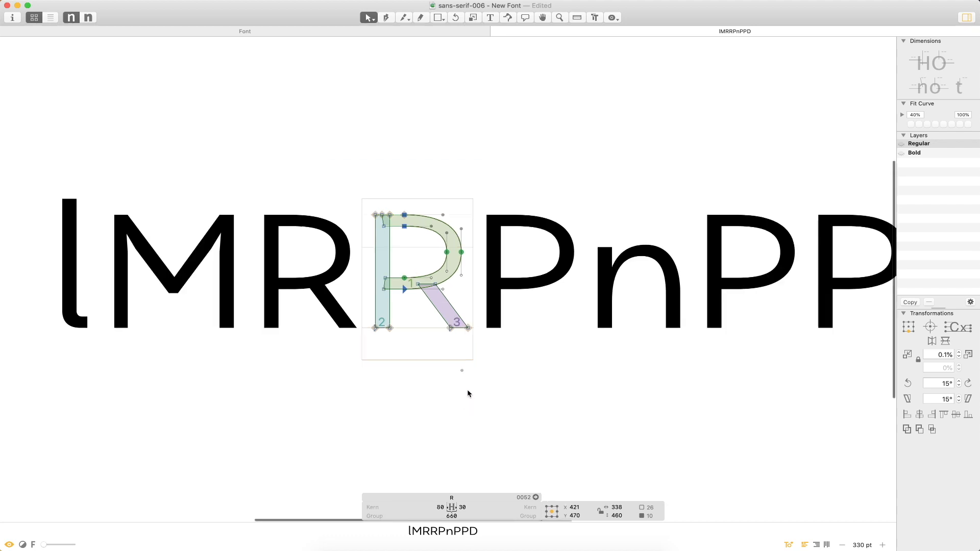
key("t")
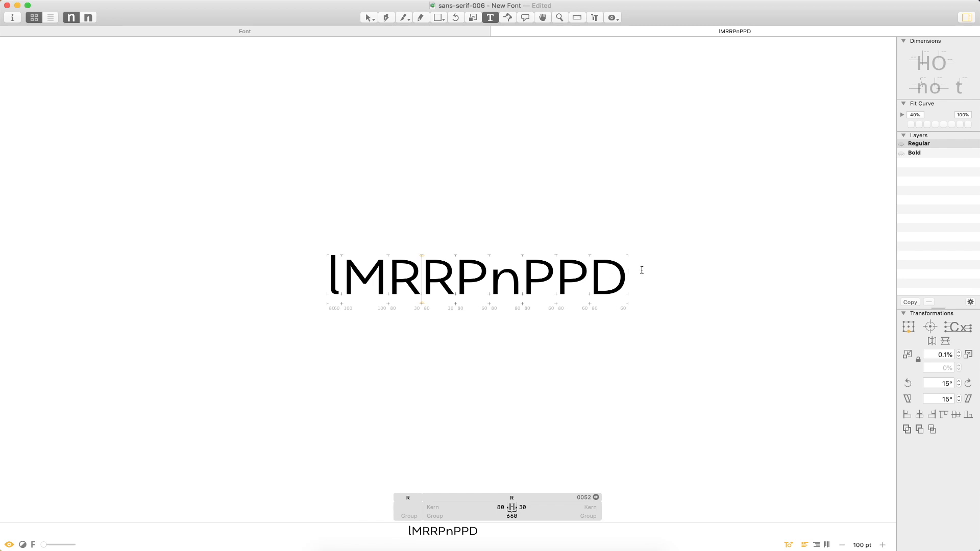
left_click(637, 281)
key("Escape")
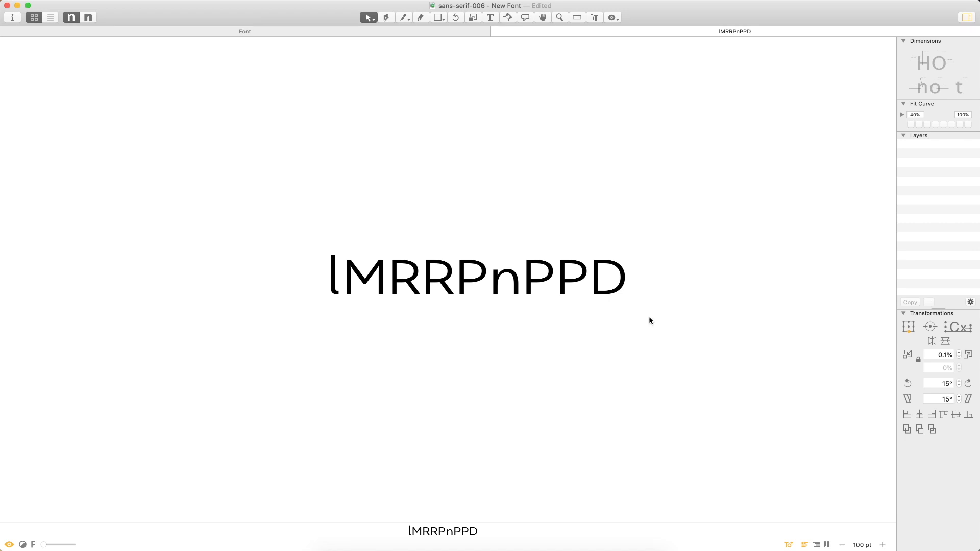
key("super+minus")
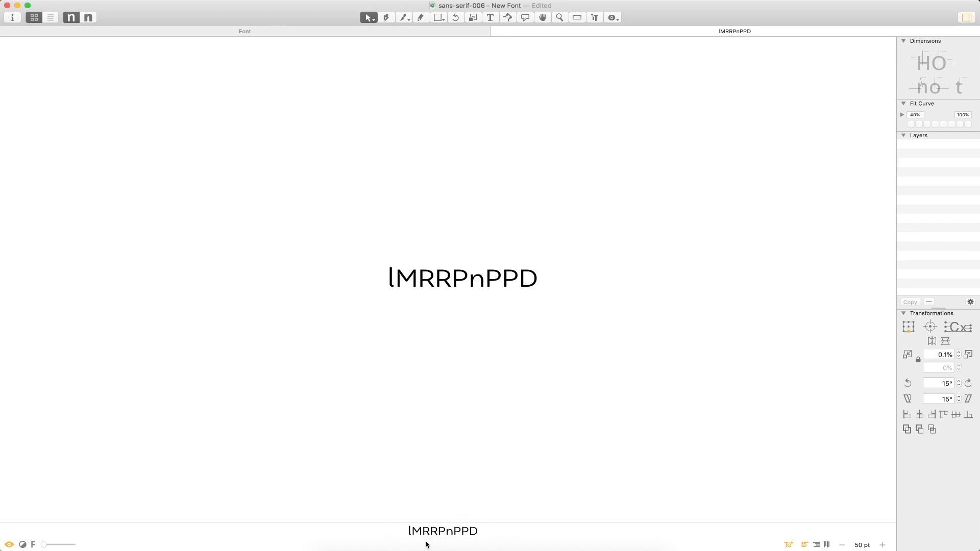
key("super+w")
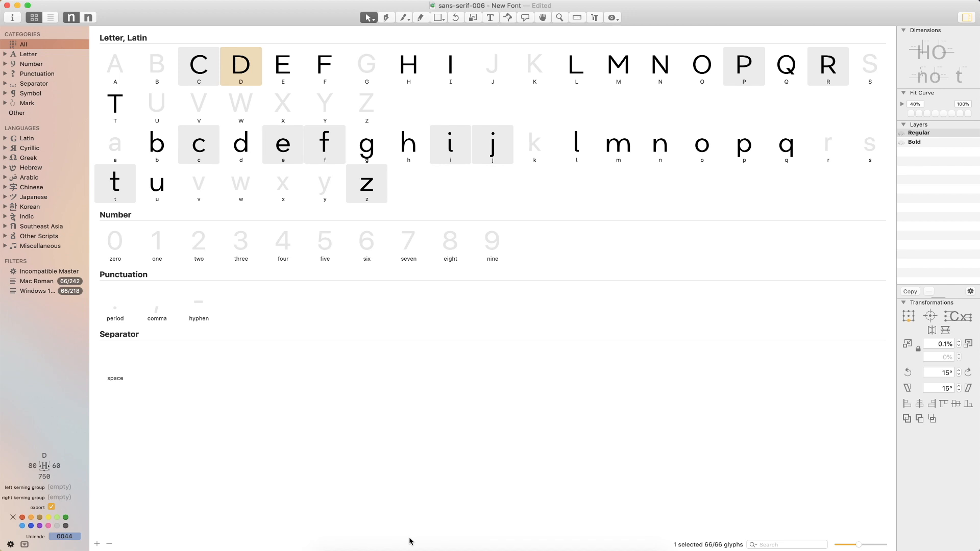
left_click(477, 232)
left_click(739, 135)
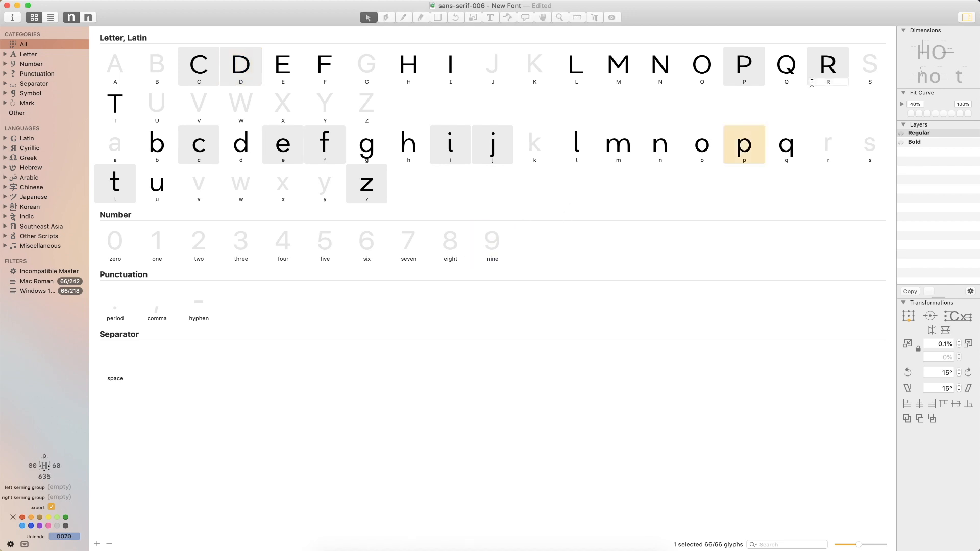
left_click(779, 79)
key("super+s")
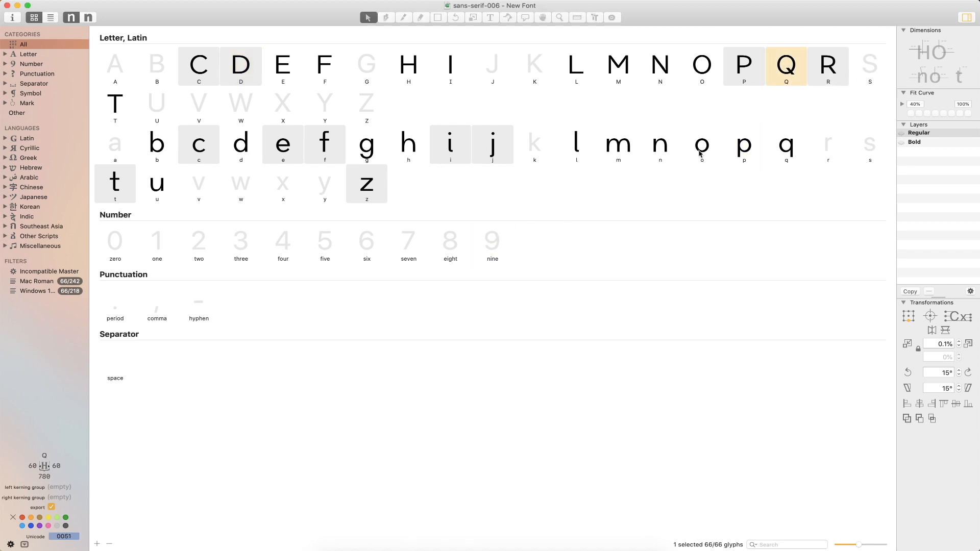